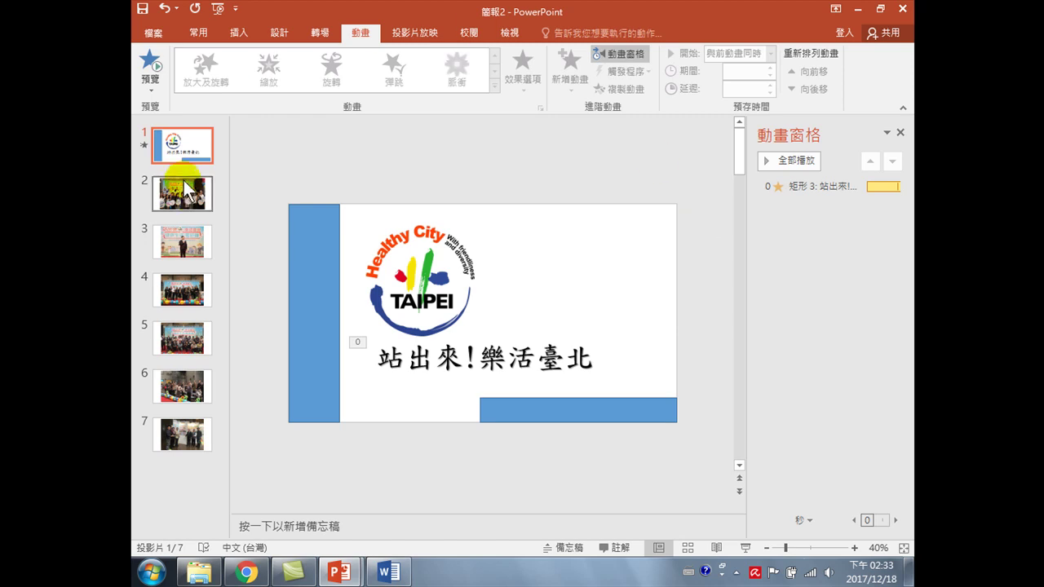
# - Copy the 說明 description of the award-ceremony photo from the Word table, then return to slide 2 of 簡報2
pyautogui.click(188, 191)
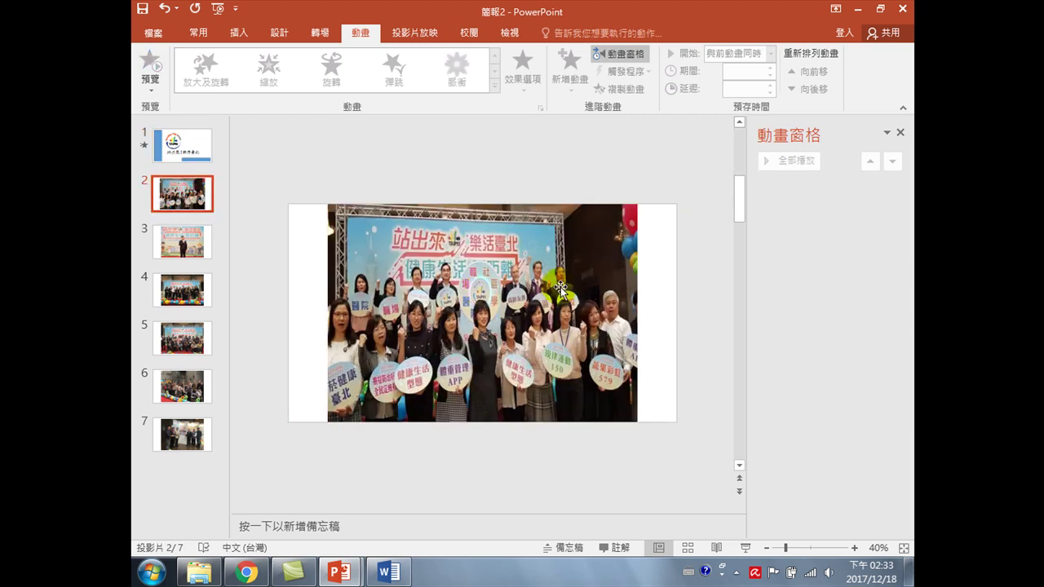
pyautogui.click(389, 573)
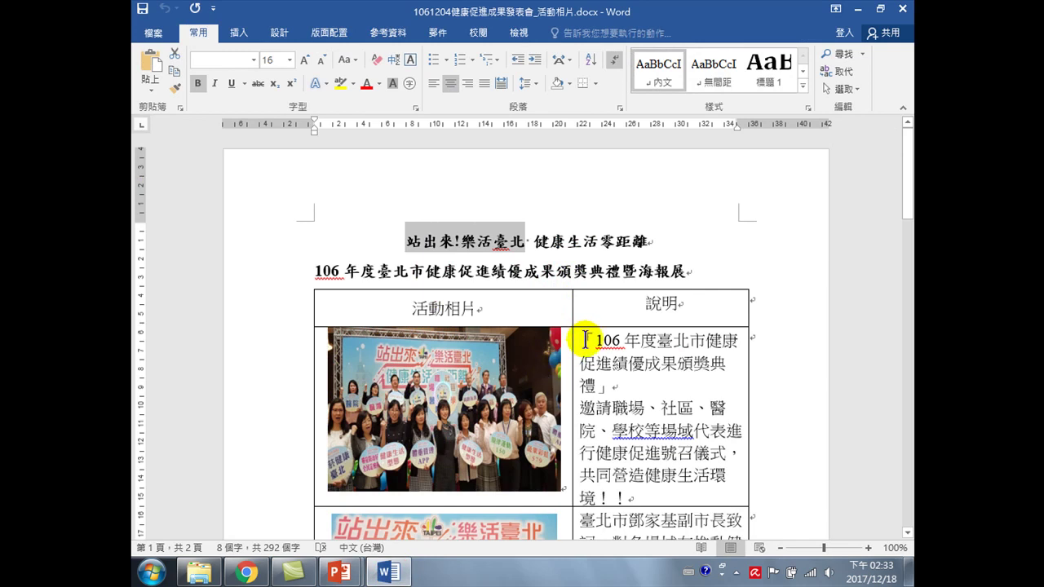
pyautogui.moveTo(584, 339); pyautogui.dragTo(692, 486)
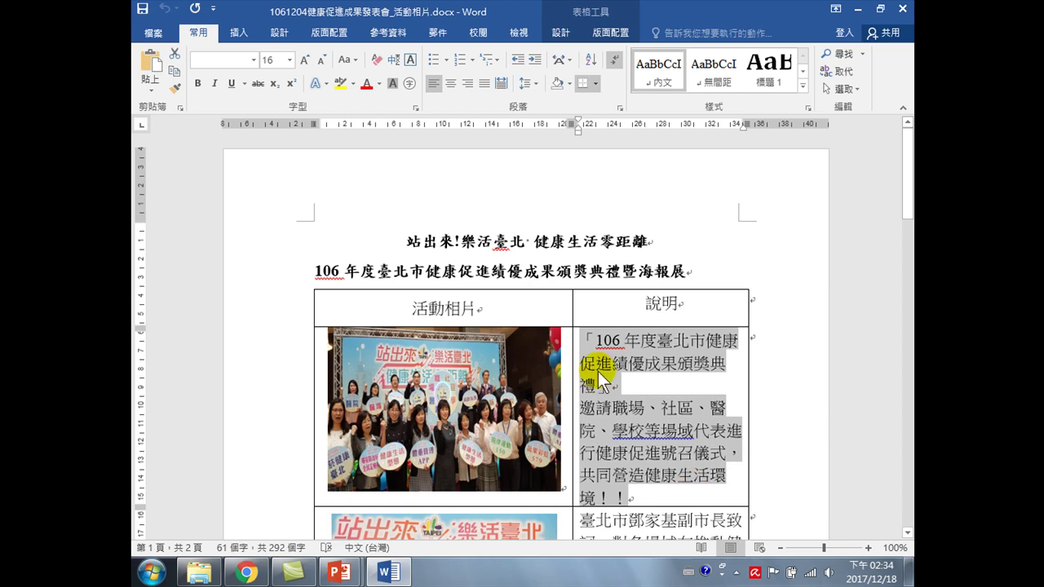
pyautogui.click(339, 572)
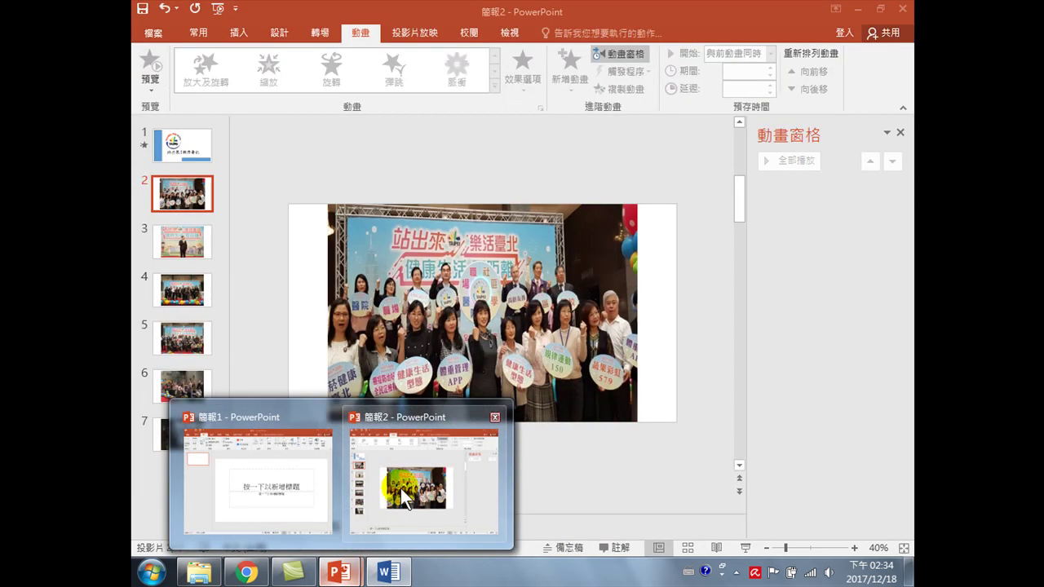
pyautogui.click(401, 488)
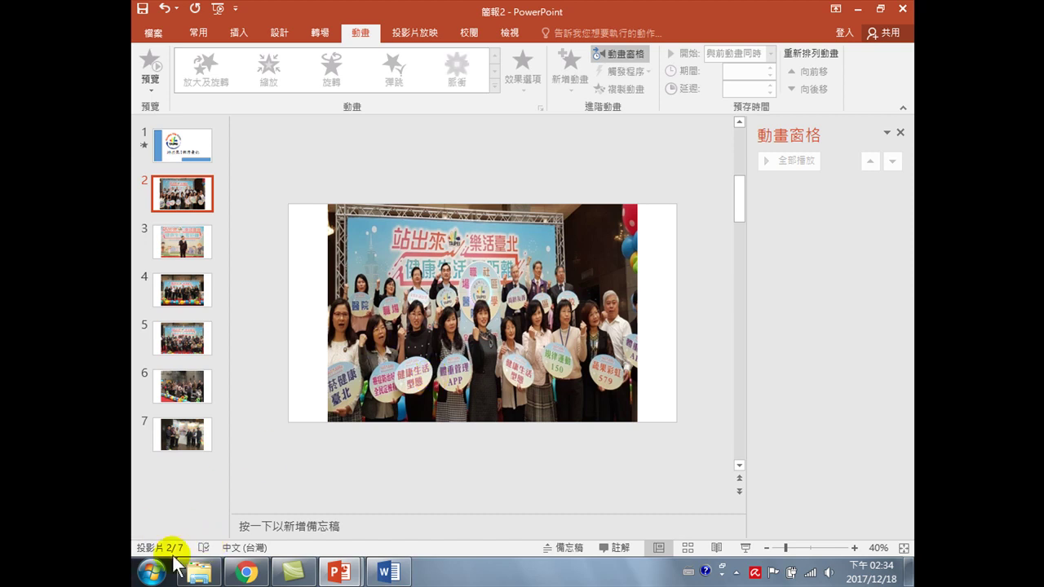
# - Launch Notepad from Start > All Programs > Accessories
pyautogui.click(152, 571)
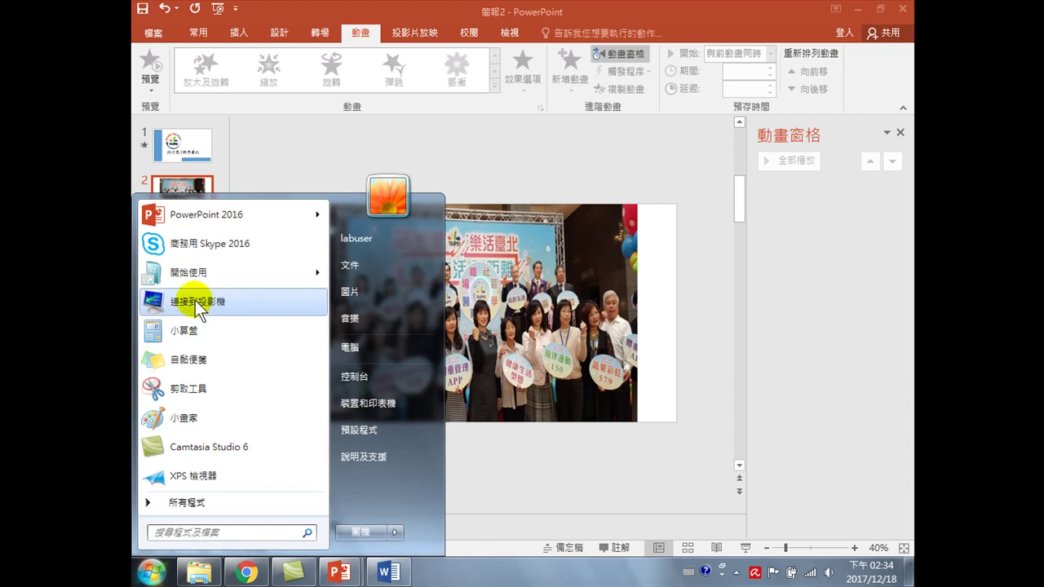
pyautogui.click(196, 499)
pyautogui.scroll(-3, 183, 407)
pyautogui.scroll(-3, 187, 431)
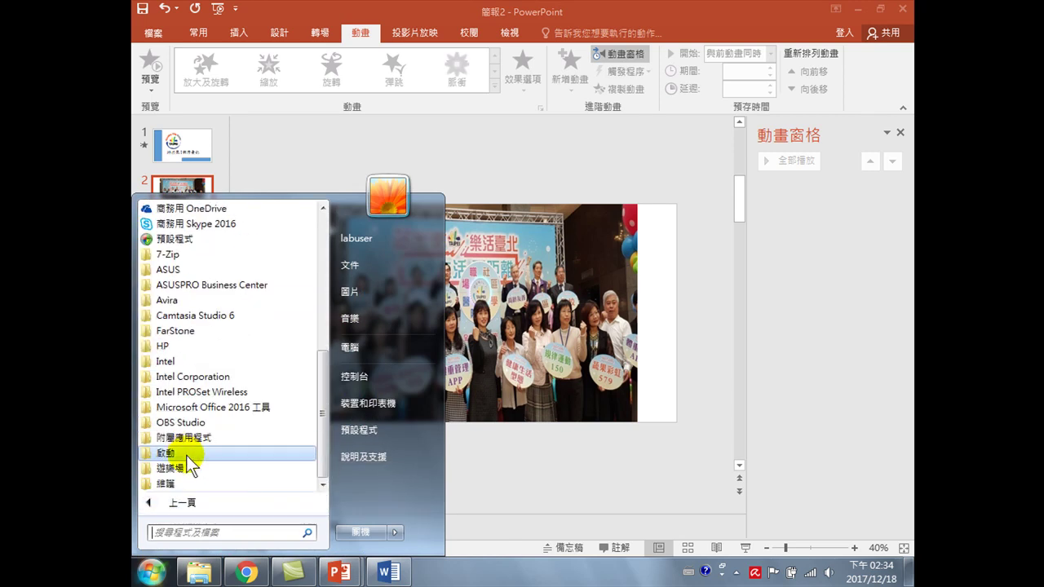
pyautogui.click(183, 440)
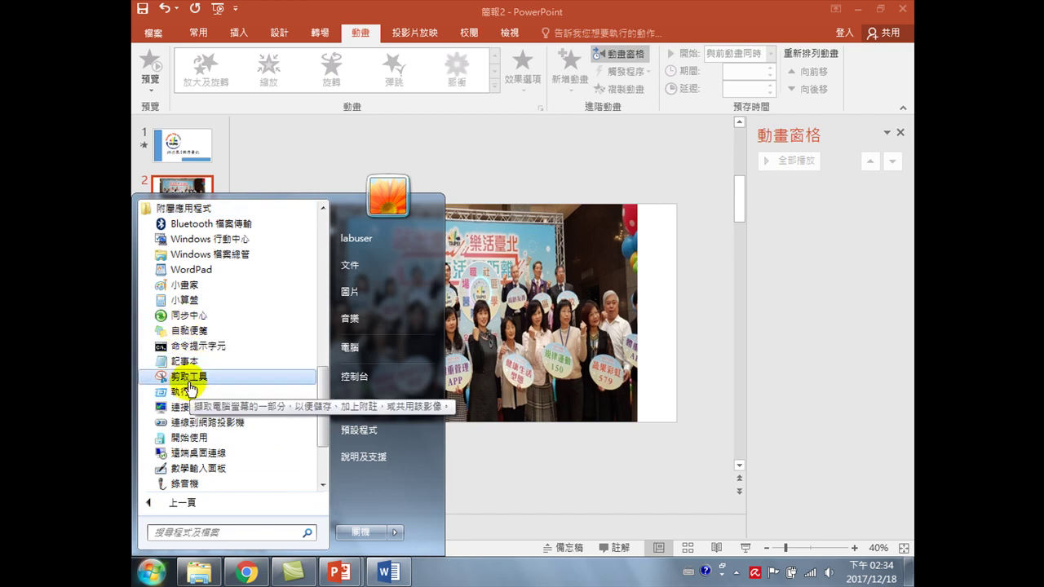
pyautogui.click(188, 362)
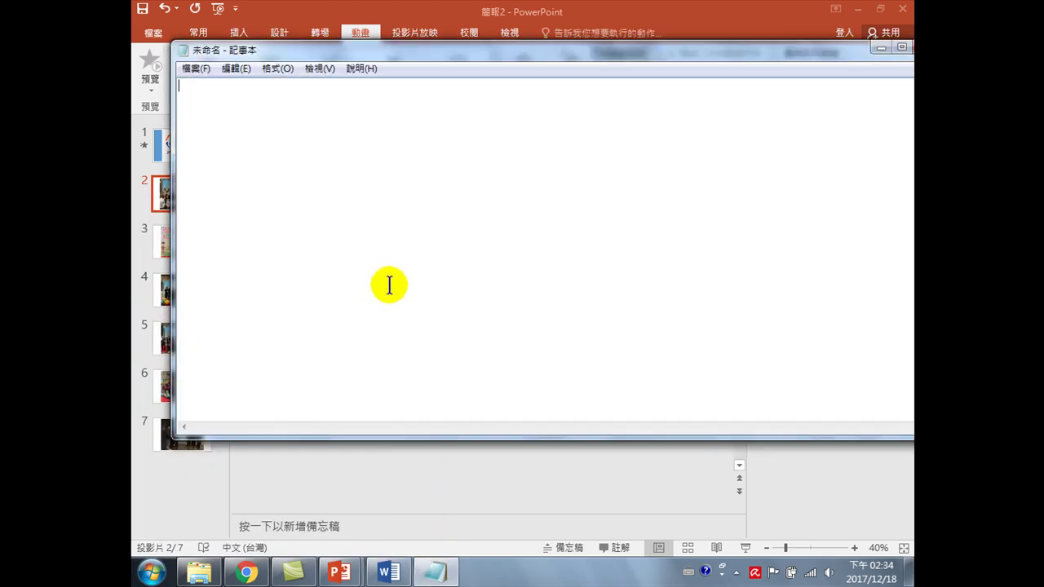
# - Paste the ceremony caption as plain text, select both lines, and minimize Notepad
pyautogui.write('「106年度臺北市健康促進績優成果頒獎典禮」 邀請職場、社區、醫院、學校等場域代表進行健康促進號召儀式，共同營造健康生活環境！！')
pyautogui.moveTo(683, 99); pyautogui.dragTo(180, 85)
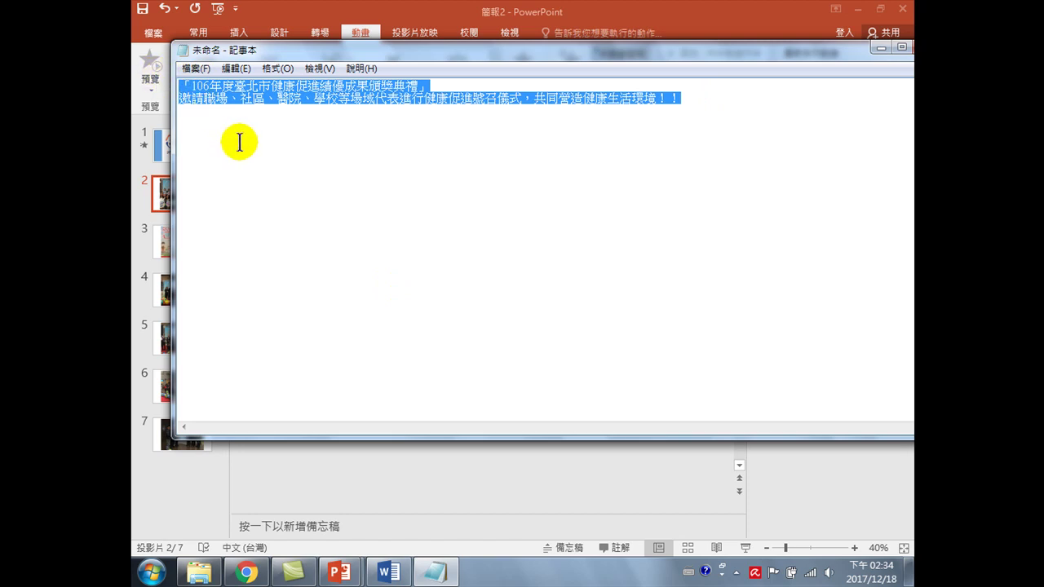
pyautogui.click(878, 45)
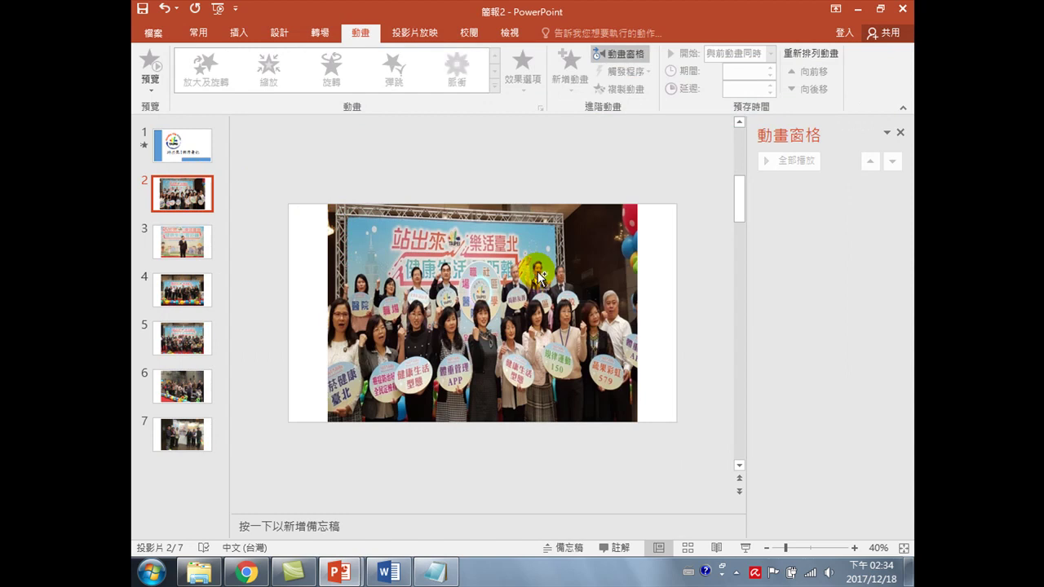
# - Paste the caption onto slide 2 and enlarge its text to 36 pt
pyautogui.hotkey('ctrl', 'v')
pyautogui.moveTo(462, 299); pyautogui.dragTo(472, 156)
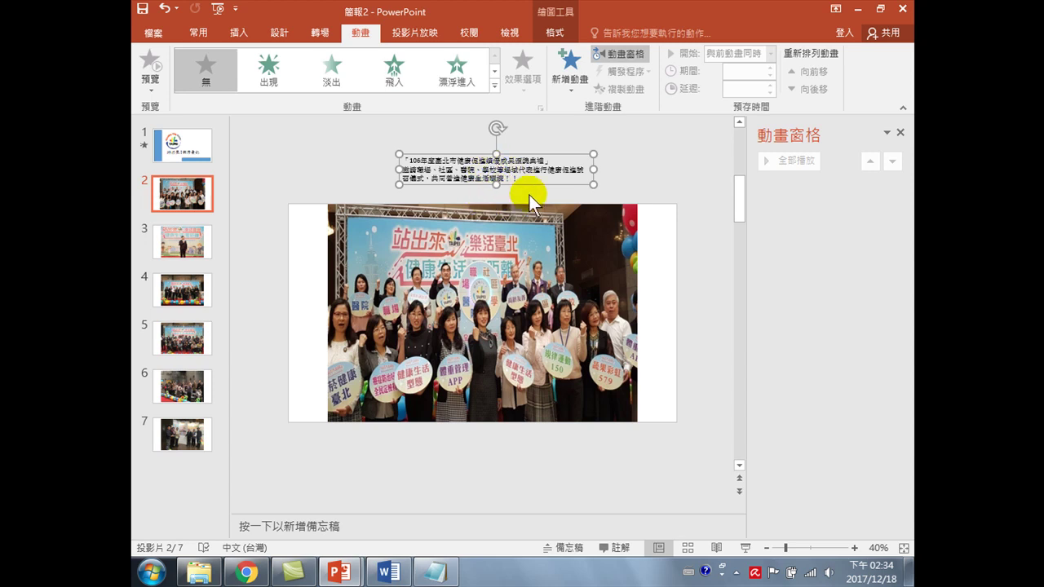
pyautogui.click(200, 33)
pyautogui.click(426, 59)
pyautogui.click(425, 60)
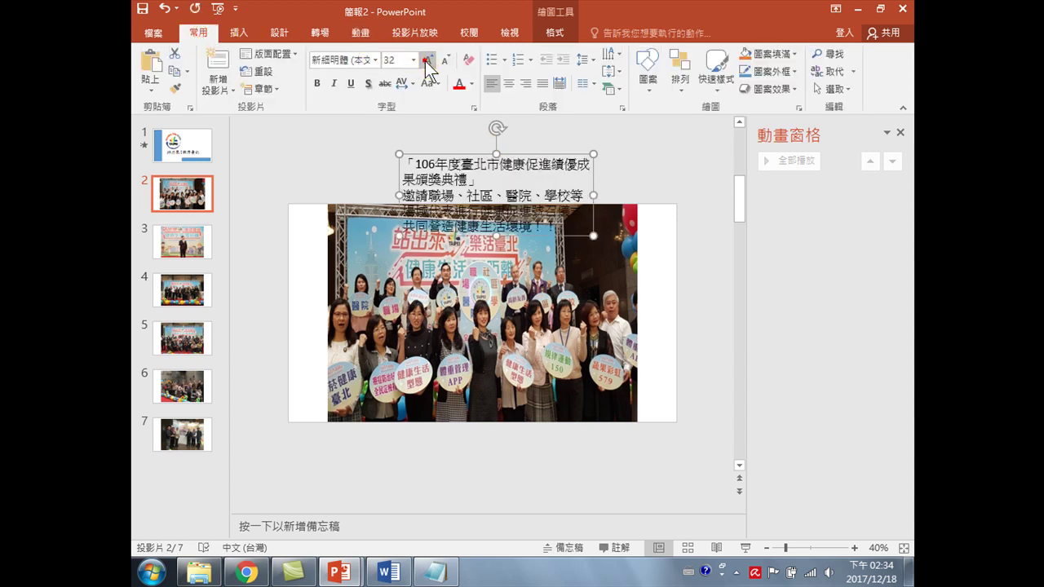
pyautogui.click(425, 59)
# - Resize the caption box wider and taller and move it onto the middle of the photo
pyautogui.moveTo(592, 204); pyautogui.dragTo(700, 209)
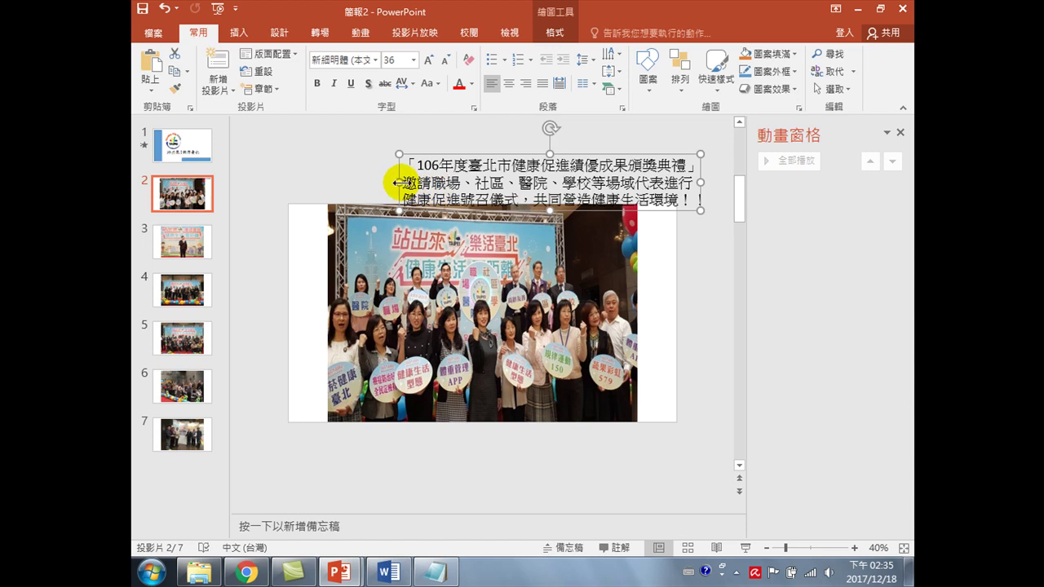
pyautogui.moveTo(399, 181); pyautogui.dragTo(505, 182)
pyautogui.moveTo(603, 209); pyautogui.dragTo(605, 263)
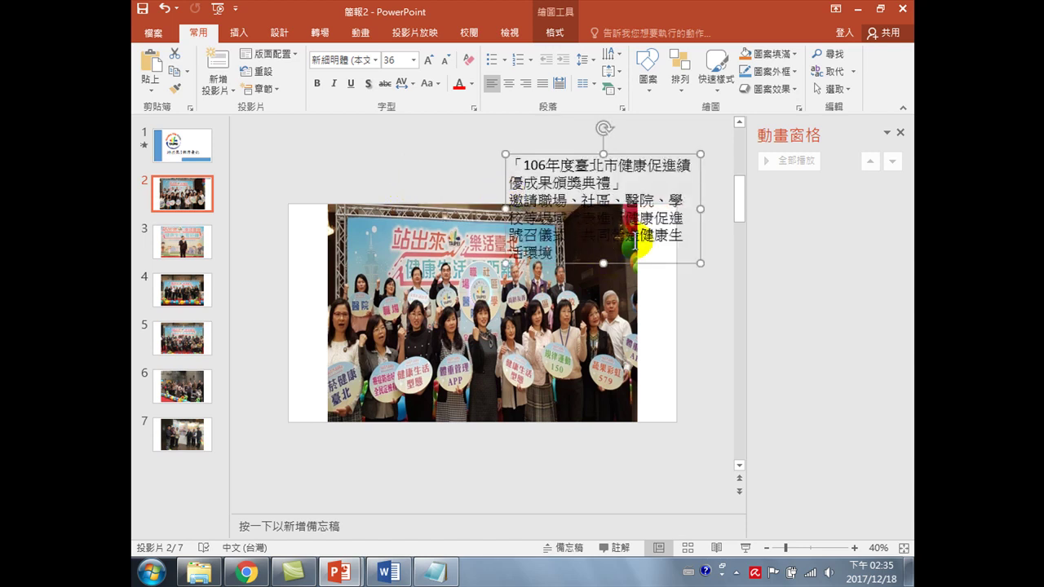
pyautogui.moveTo(506, 209); pyautogui.dragTo(318, 196)
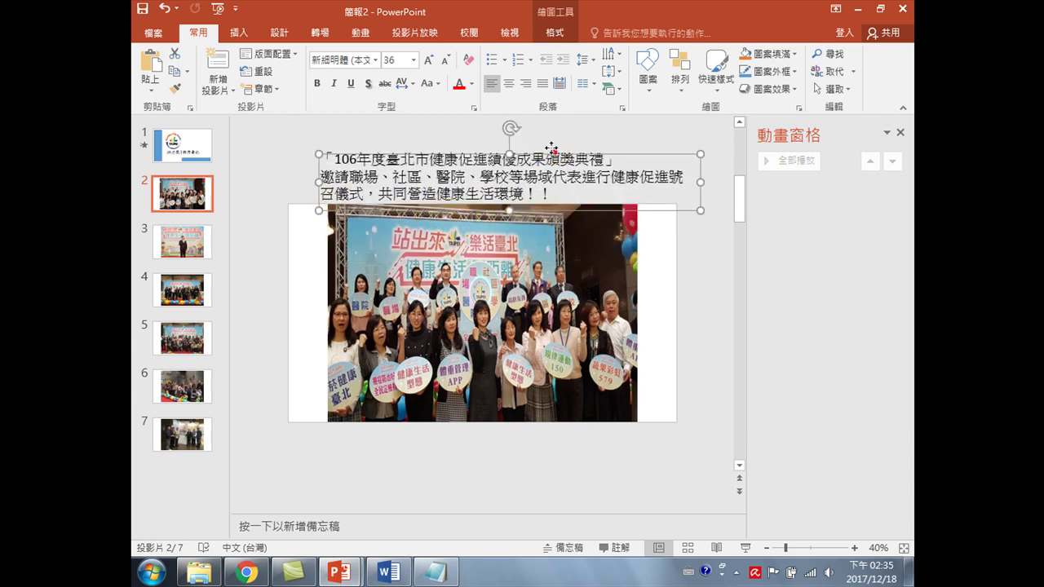
pyautogui.moveTo(551, 147); pyautogui.dragTo(532, 134)
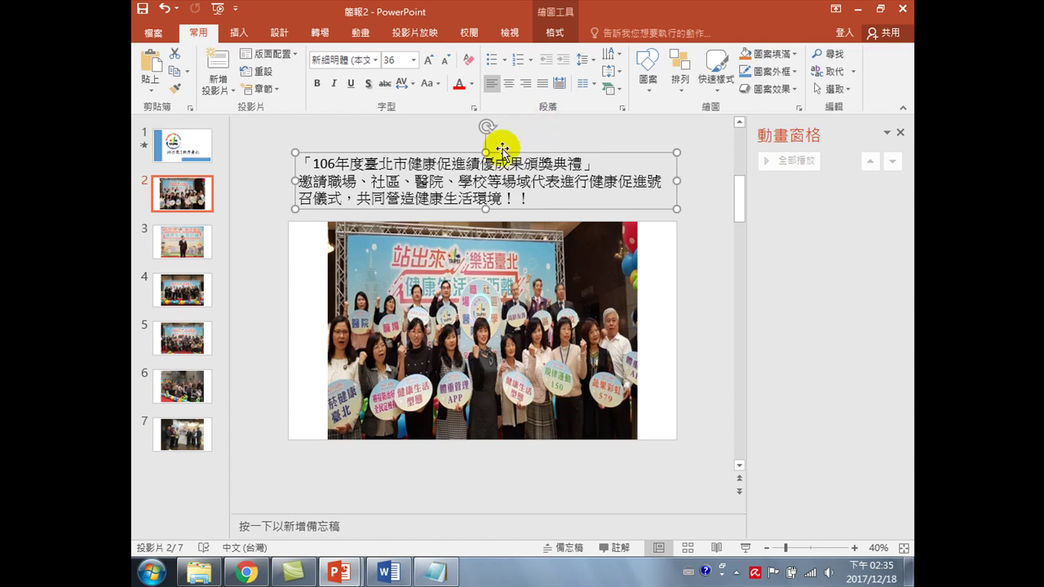
pyautogui.moveTo(499, 155)
pyautogui.mouseDown()
pyautogui.moveTo(486, 275)
pyautogui.moveTo(499, 276)
pyautogui.mouseUp()
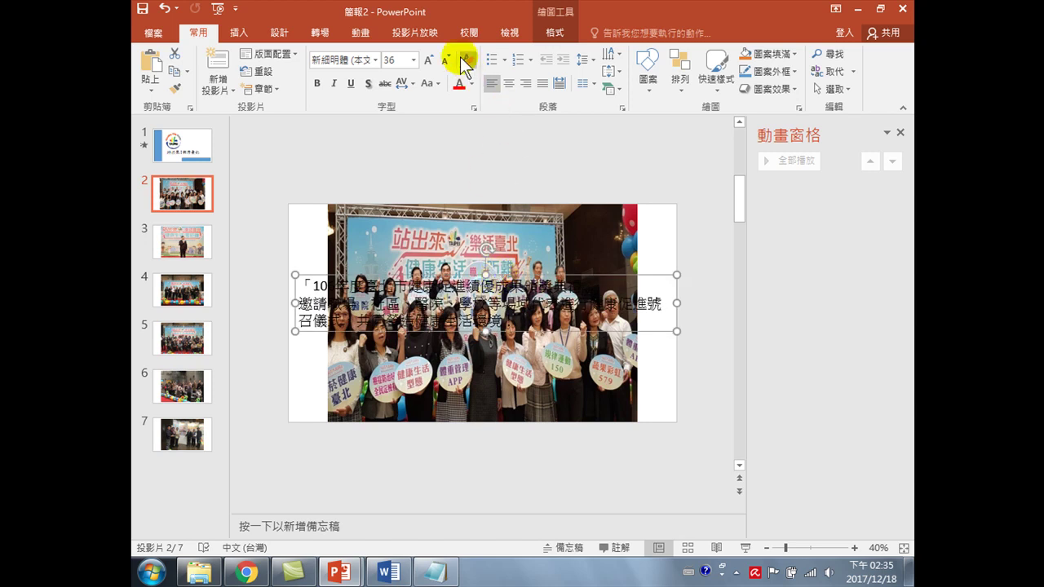
# - Fill the caption box with Yellow and widen it leftward to 34.34 cm
pyautogui.click(552, 32)
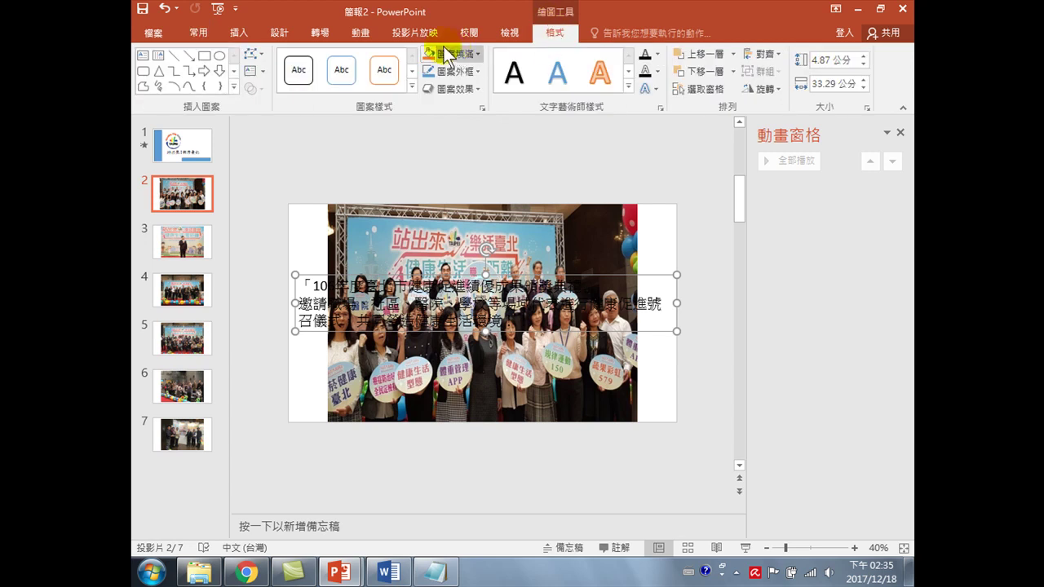
pyautogui.click(474, 54)
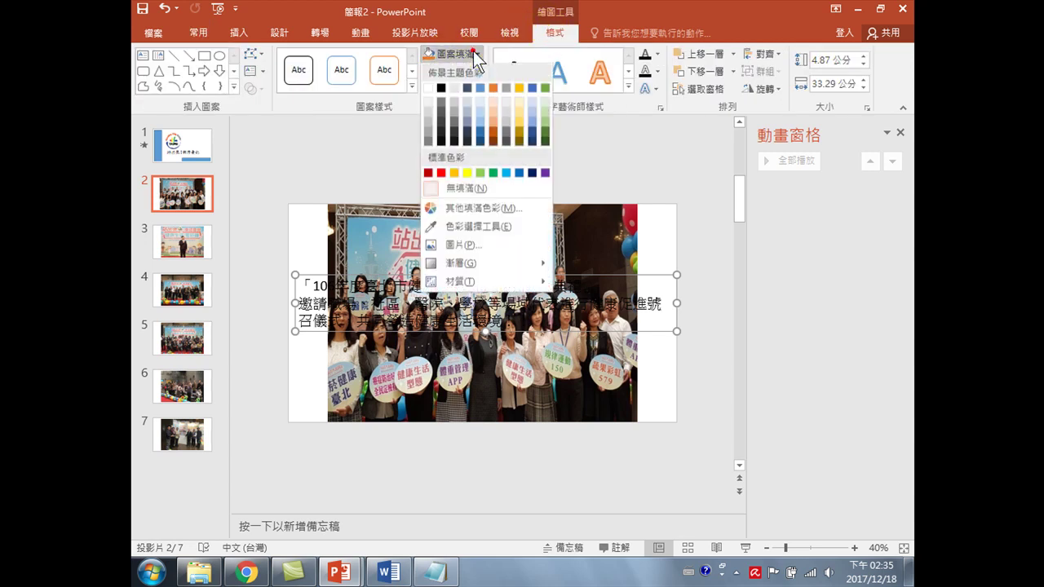
pyautogui.click(467, 173)
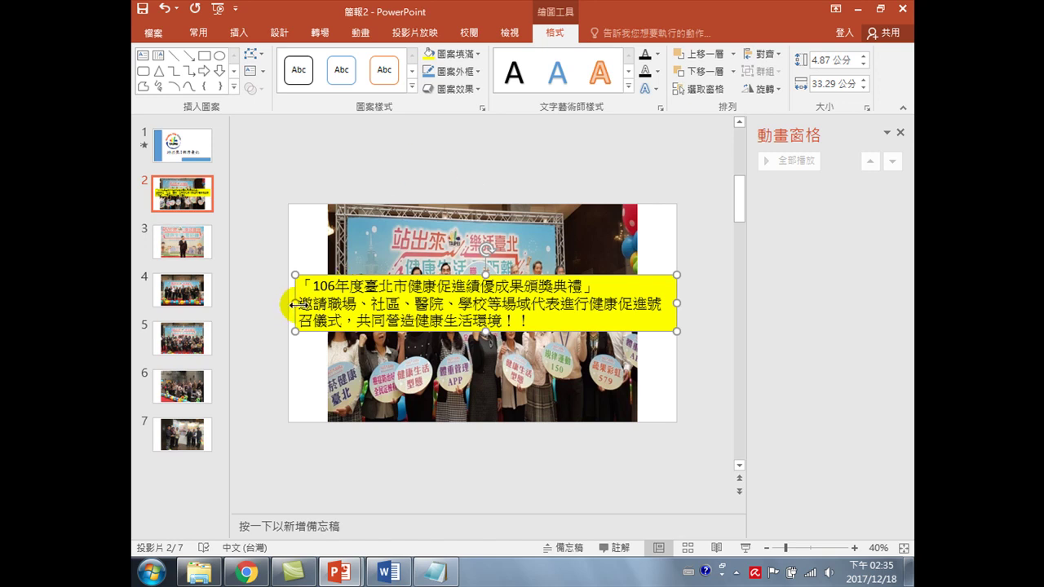
pyautogui.moveTo(295, 303); pyautogui.dragTo(288, 303)
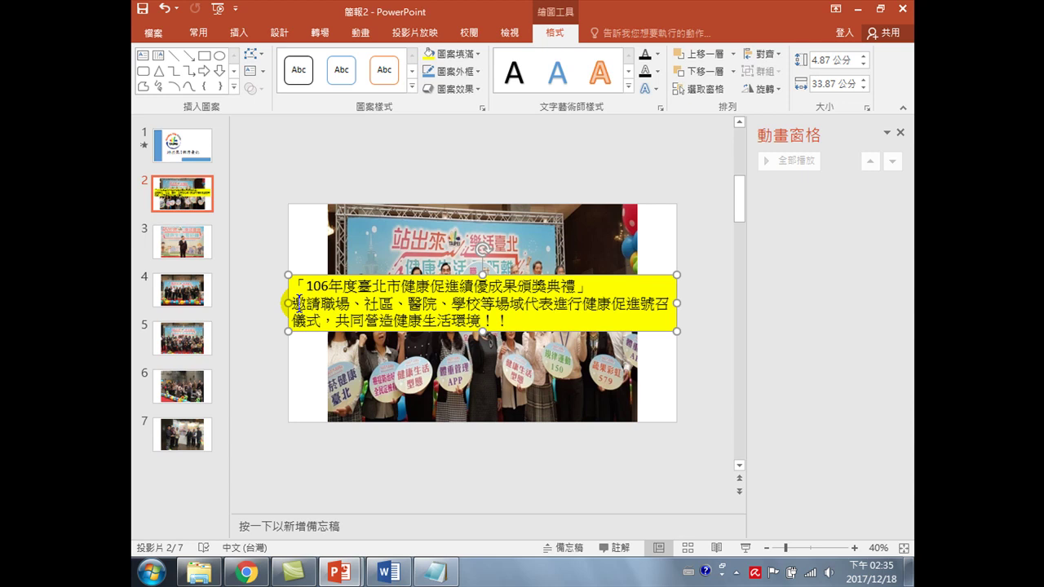
pyautogui.moveTo(288, 304)
pyautogui.mouseDown()
pyautogui.moveTo(298, 305)
pyautogui.moveTo(282, 304)
pyautogui.mouseUp()
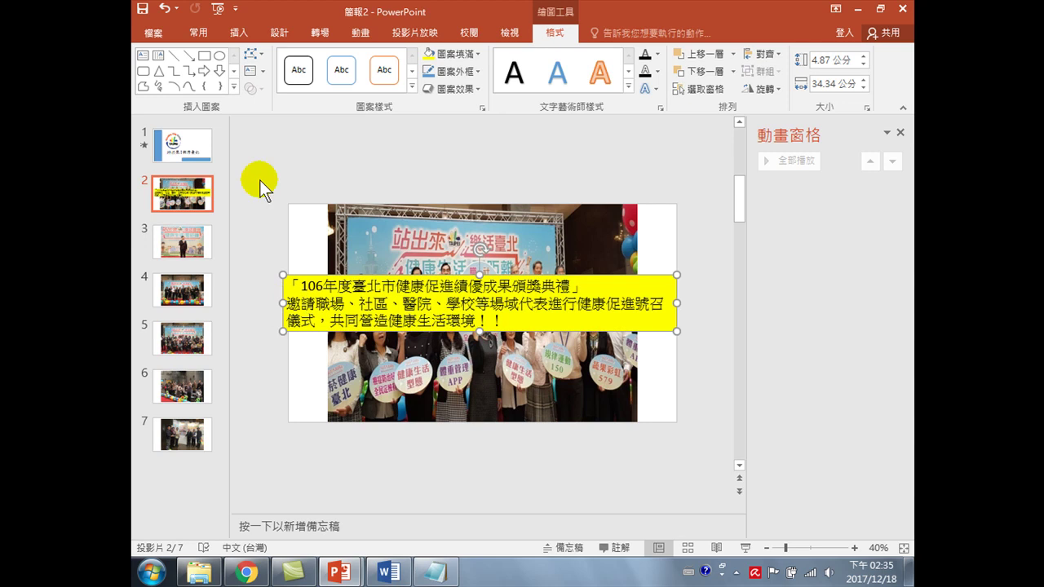
# - Enlarge the caption text to 44 pt, then shrink the second and third lines to 28 pt
pyautogui.click(209, 30)
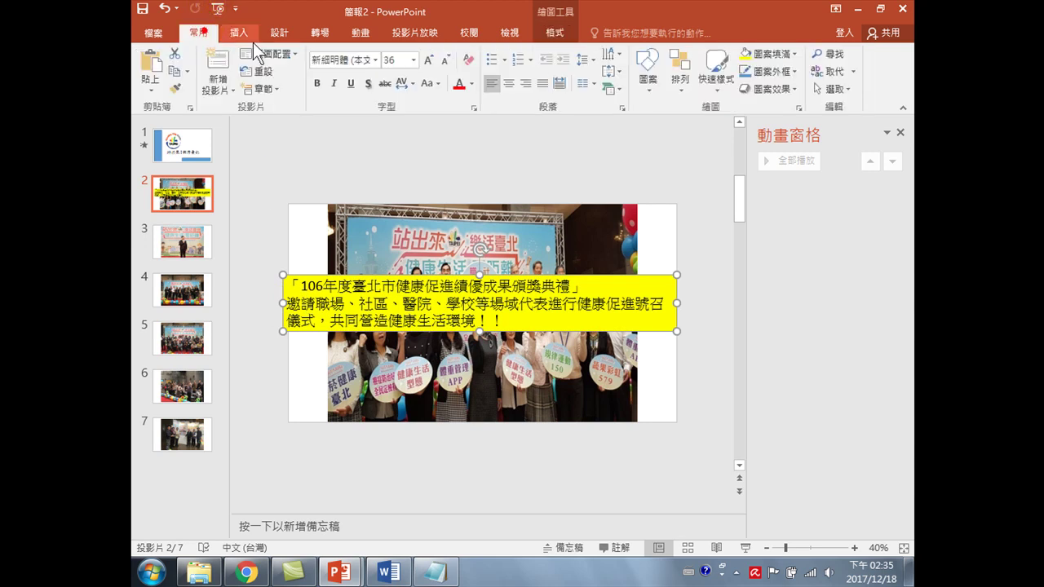
pyautogui.click(428, 60)
pyautogui.click(429, 61)
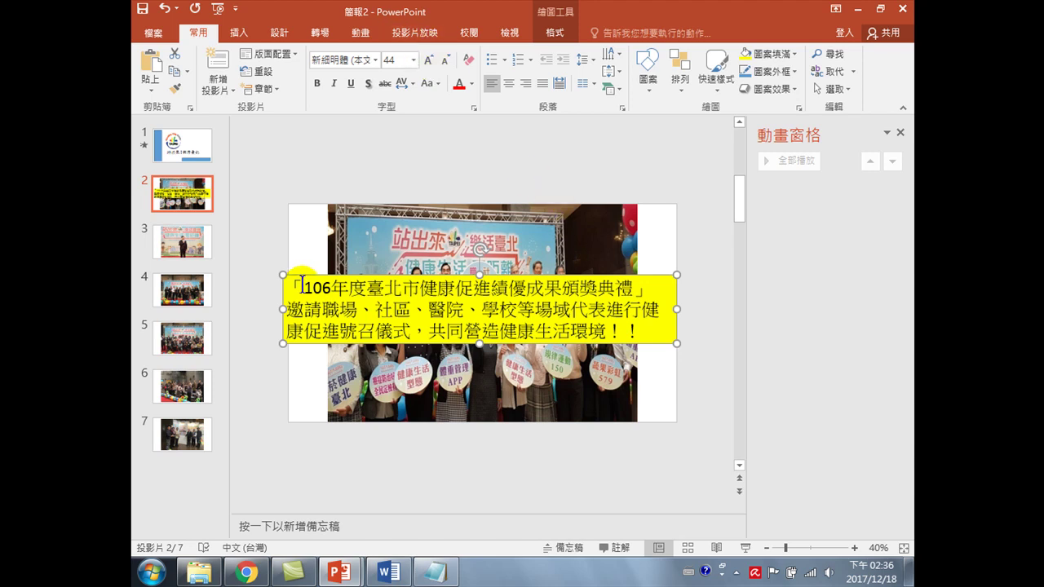
pyautogui.moveTo(291, 287); pyautogui.dragTo(659, 287)
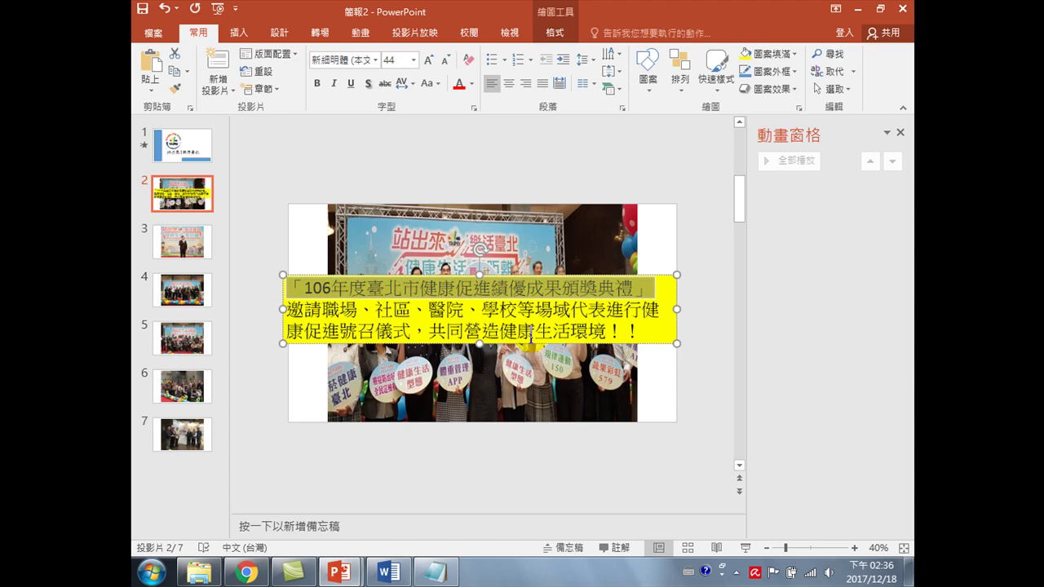
pyautogui.moveTo(644, 331); pyautogui.dragTo(293, 304)
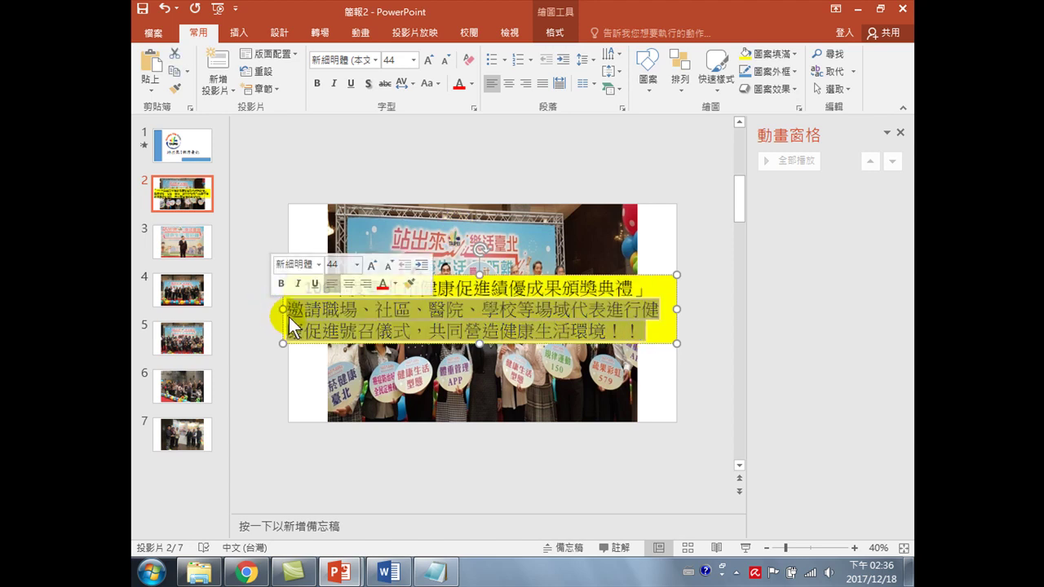
pyautogui.click(445, 61)
pyautogui.click(445, 61)
pyautogui.click(446, 61)
pyautogui.click(446, 61)
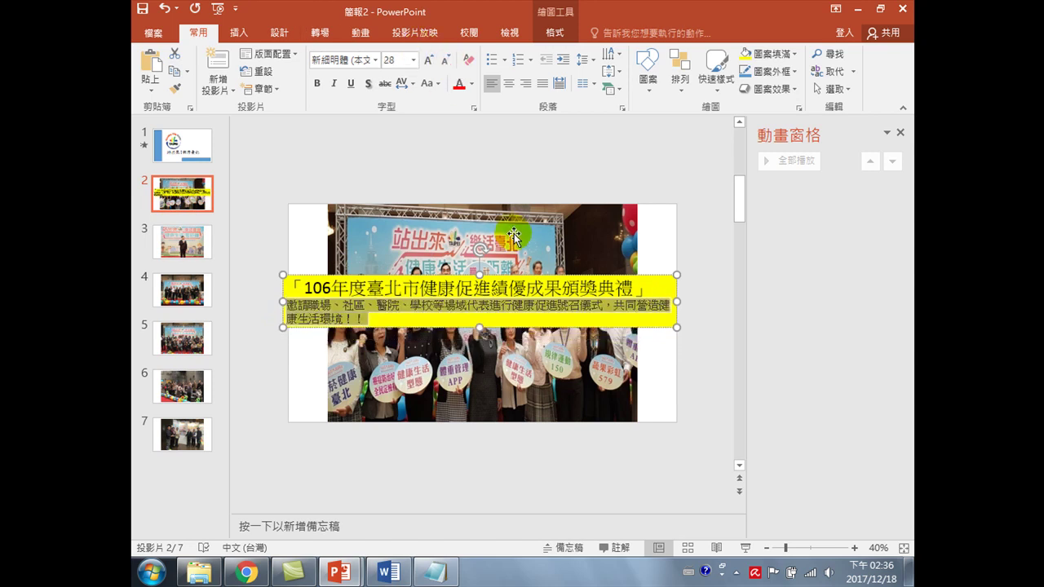
# - Bring the second and third lines back to 44 pt and add a text shadow
pyautogui.click(427, 61)
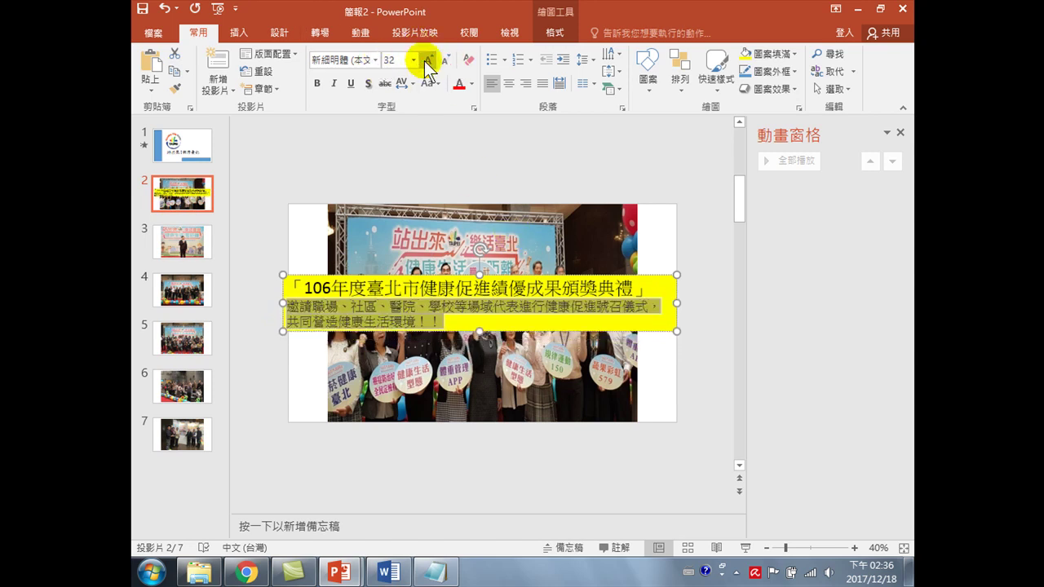
pyautogui.click(427, 61)
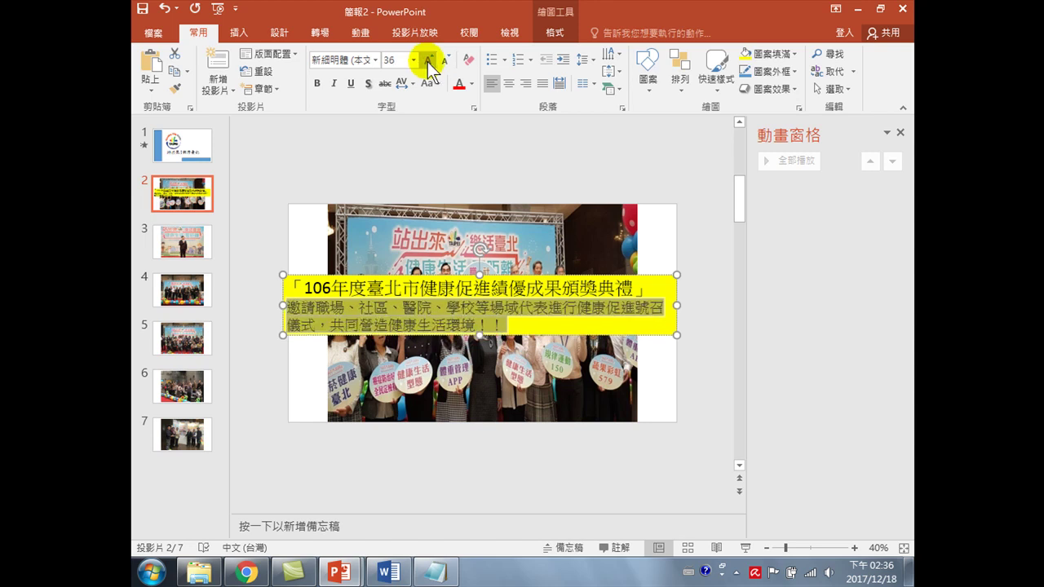
pyautogui.click(428, 61)
pyautogui.click(427, 62)
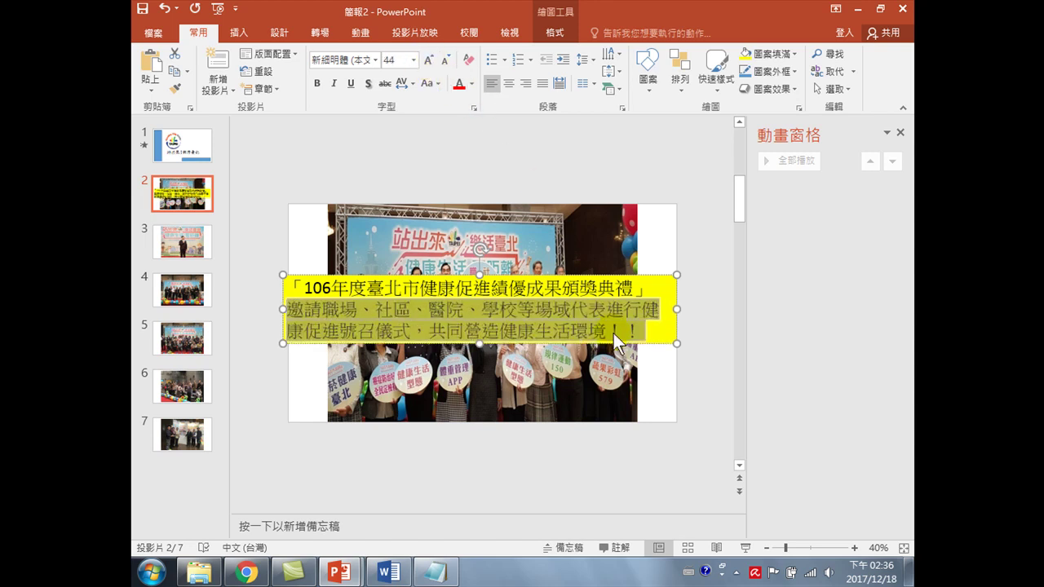
pyautogui.click(648, 281)
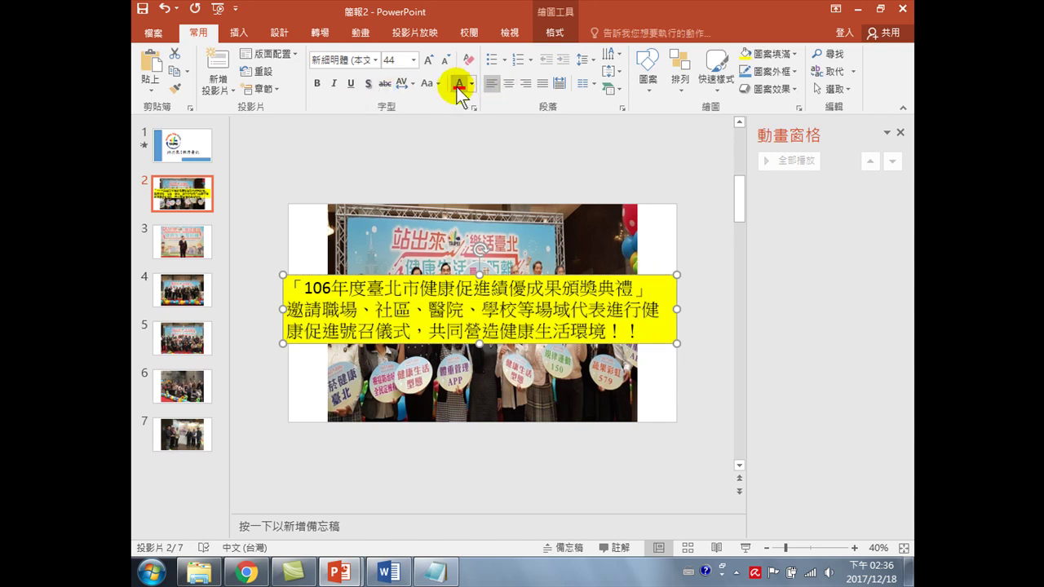
pyautogui.click(365, 83)
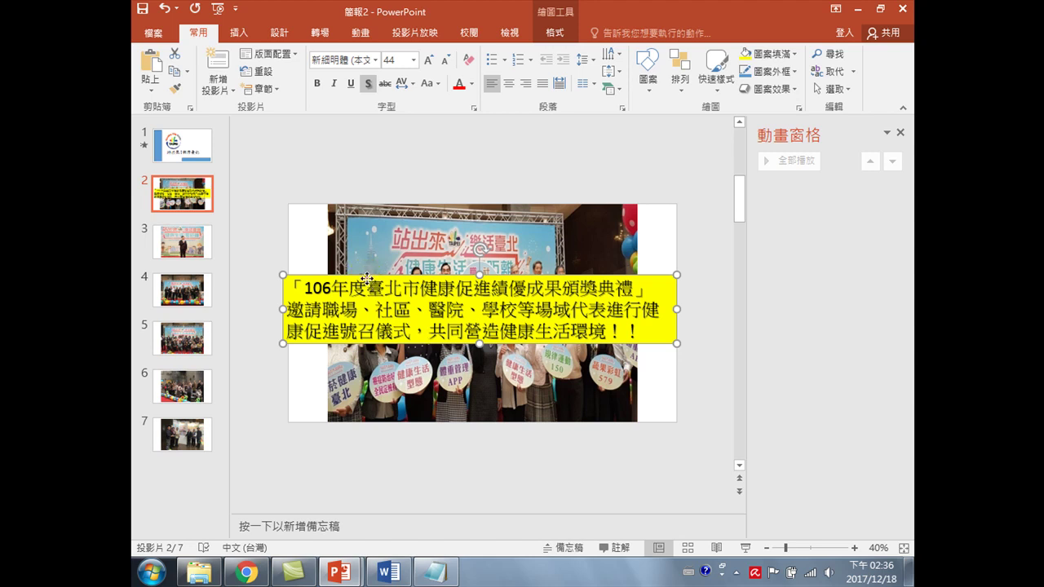
# - Narrow the caption box from the left so its text rewraps into a tall block
pyautogui.moveTo(367, 275); pyautogui.dragTo(372, 355)
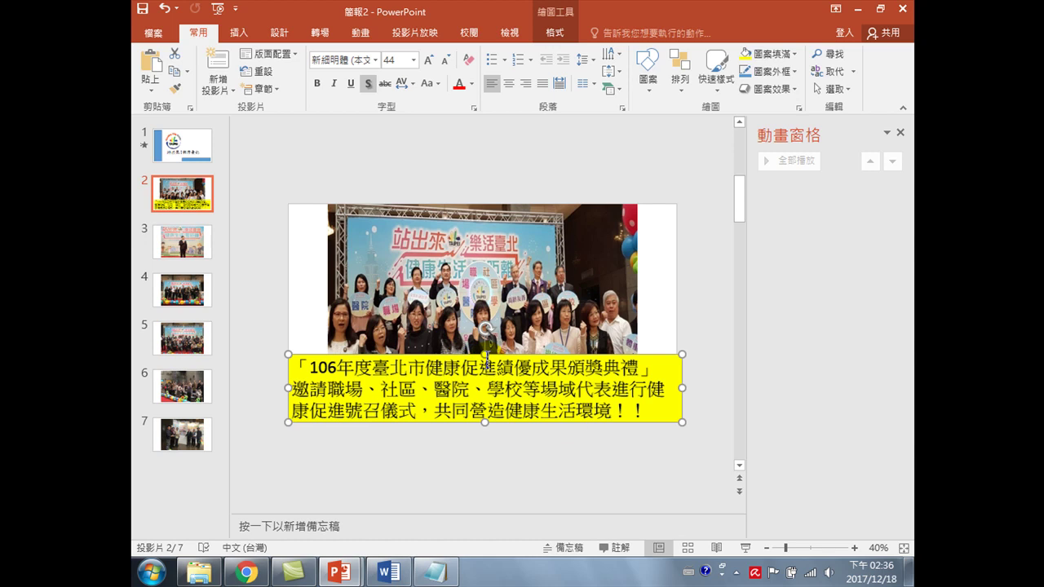
pyautogui.click(288, 387)
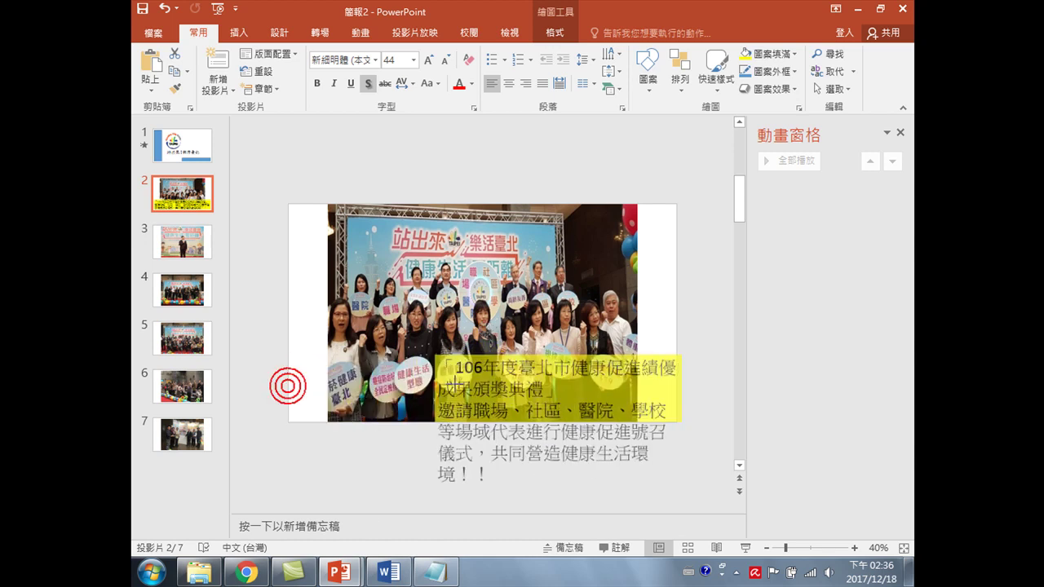
pyautogui.moveTo(452, 383); pyautogui.dragTo(494, 387)
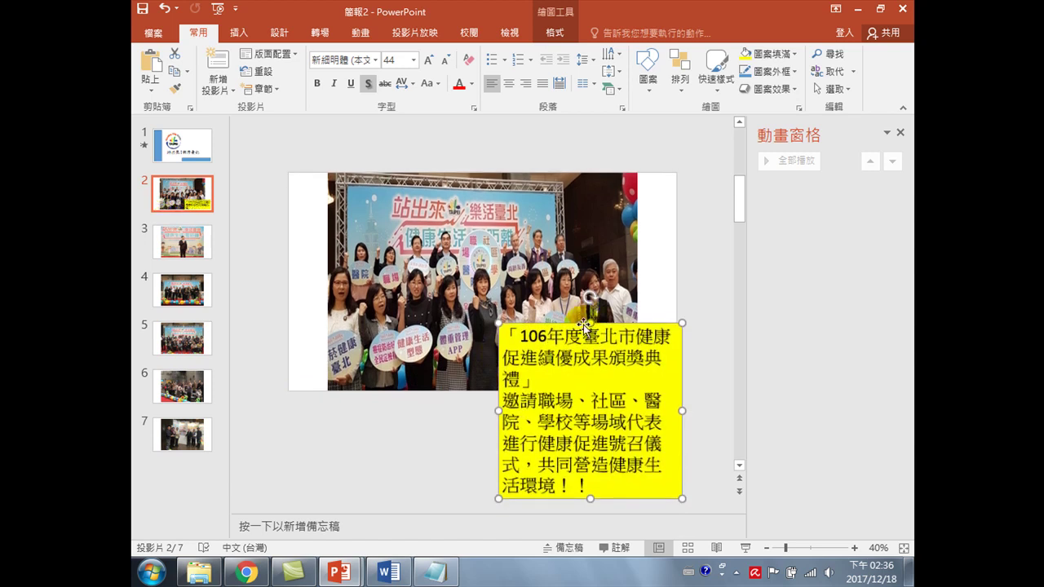
pyautogui.moveTo(568, 324)
pyautogui.mouseDown()
pyautogui.moveTo(600, 233)
pyautogui.moveTo(560, 168)
pyautogui.mouseUp()
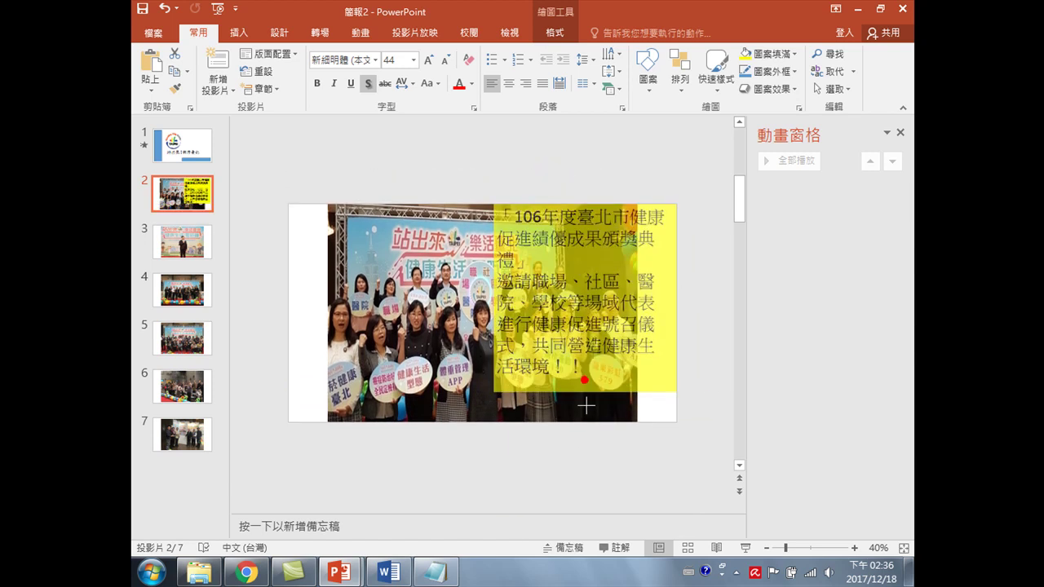
pyautogui.moveTo(588, 382); pyautogui.dragTo(587, 383)
pyautogui.moveTo(494, 291); pyautogui.dragTo(522, 290)
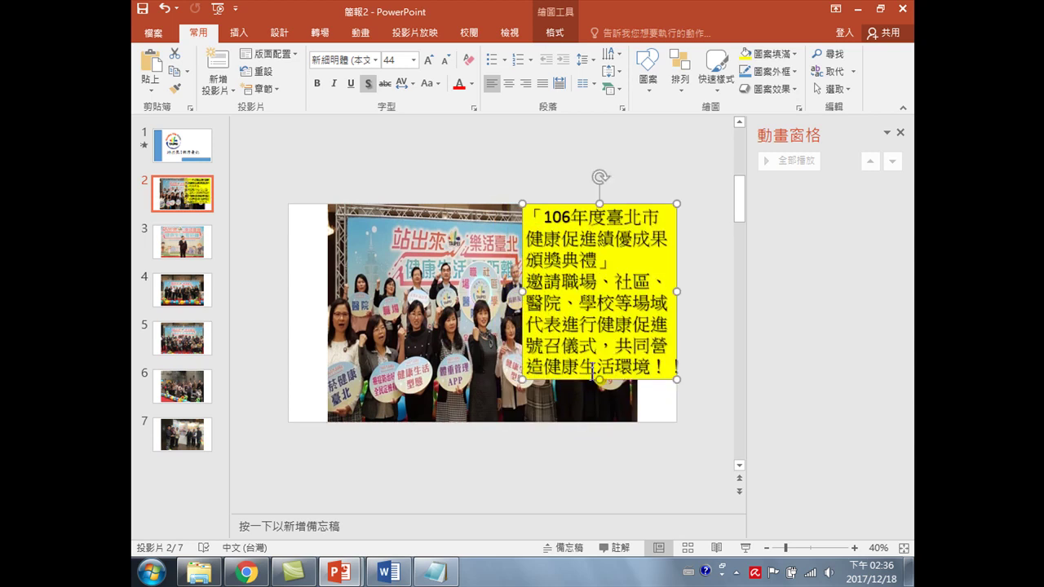
pyautogui.moveTo(597, 379); pyautogui.dragTo(599, 426)
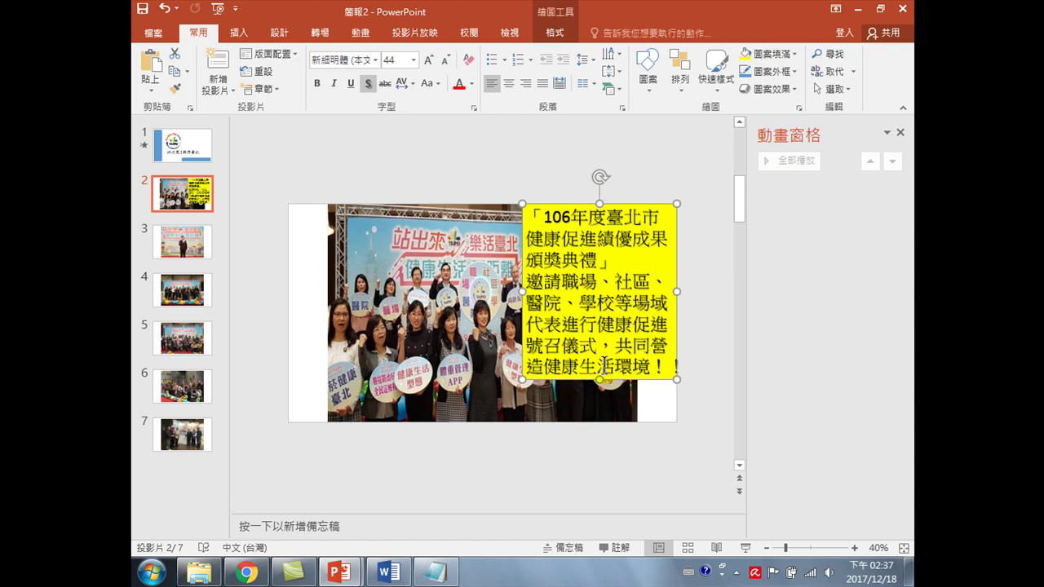
# - Narrow the group photo from its right side and move the caption box up toward the slide top
pyautogui.click(429, 298)
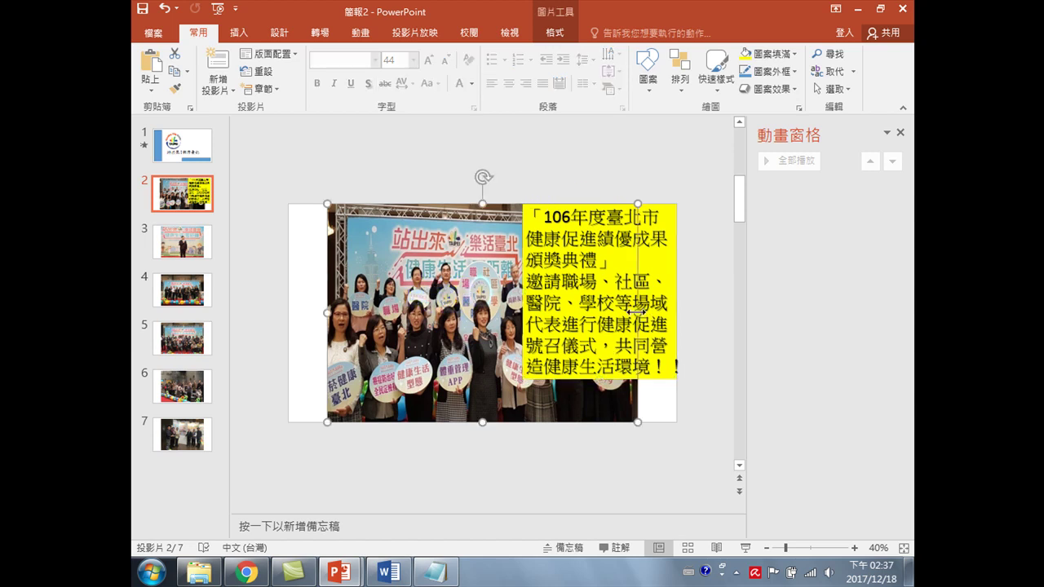
pyautogui.moveTo(636, 311); pyautogui.dragTo(601, 312)
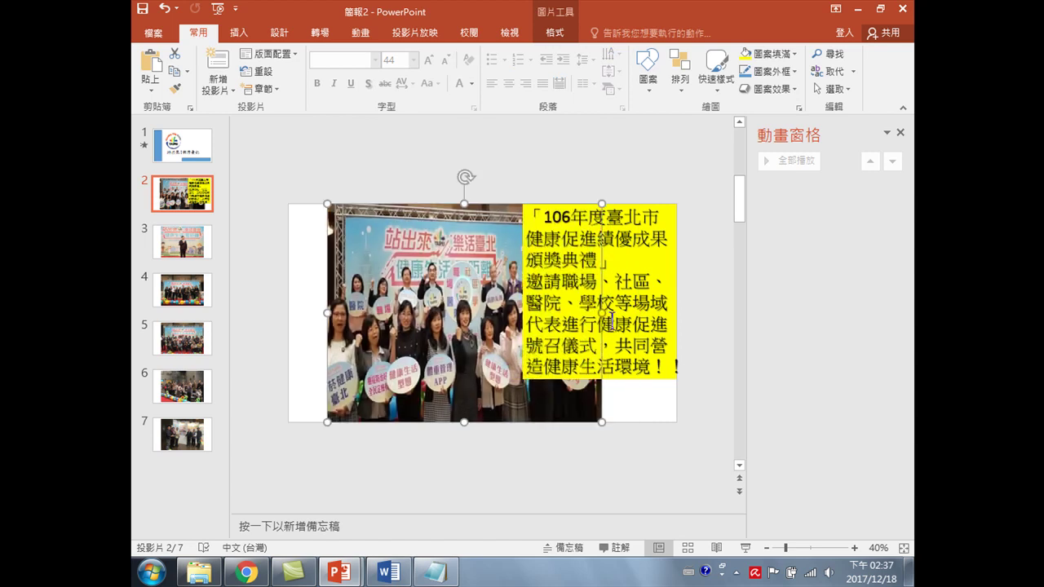
pyautogui.click(623, 377)
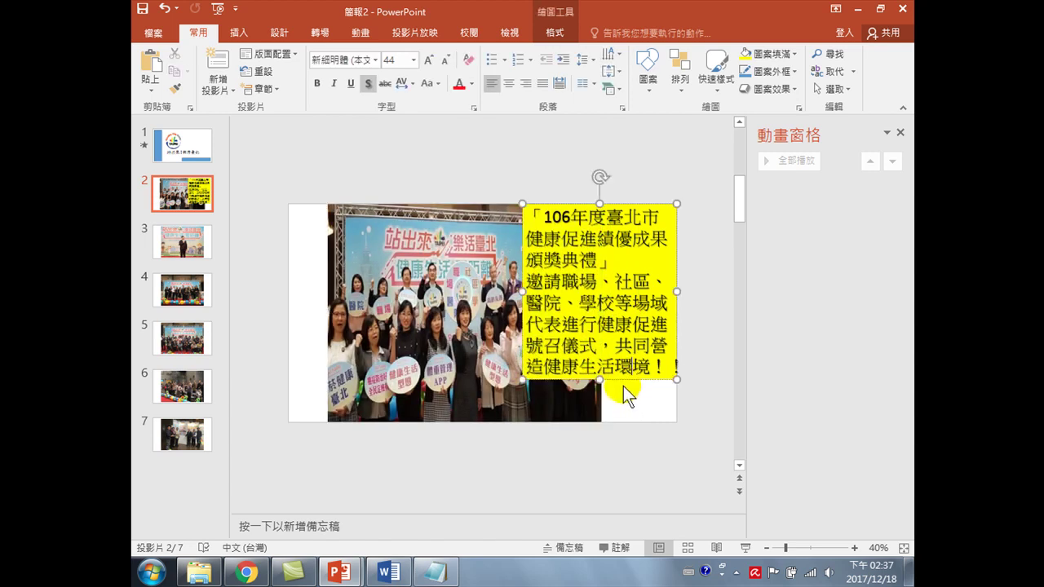
pyautogui.moveTo(600, 379); pyautogui.dragTo(599, 426)
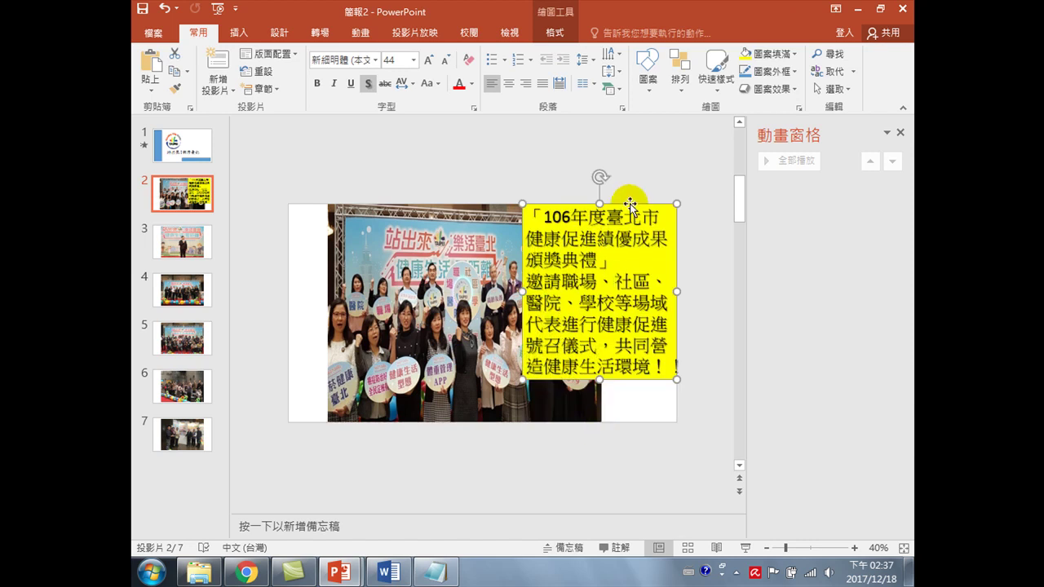
pyautogui.moveTo(620, 206); pyautogui.dragTo(512, 160)
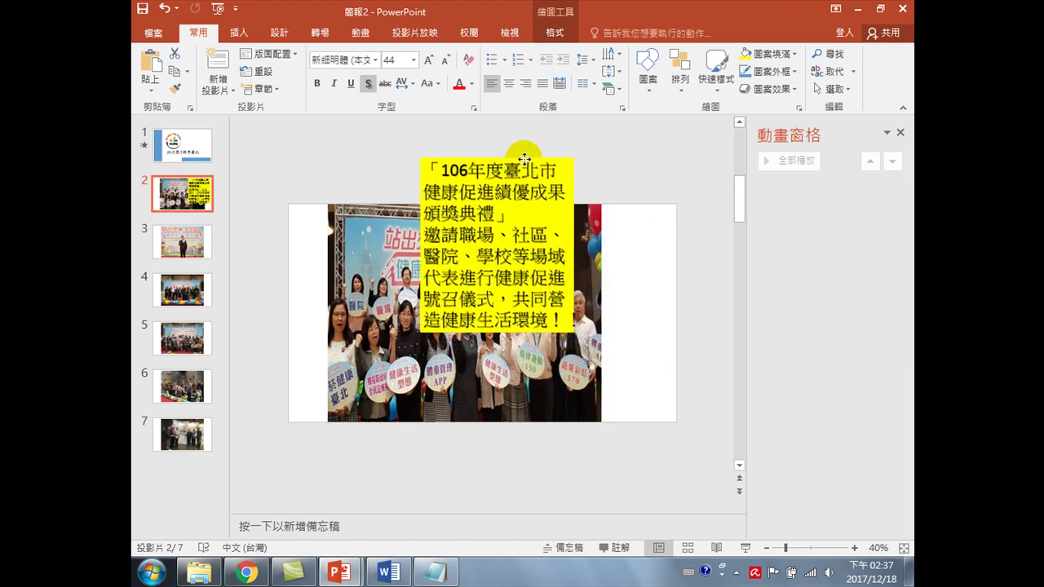
# - Choose the Rectangle shape from Insert > Shapes
pyautogui.click(241, 31)
pyautogui.click(345, 58)
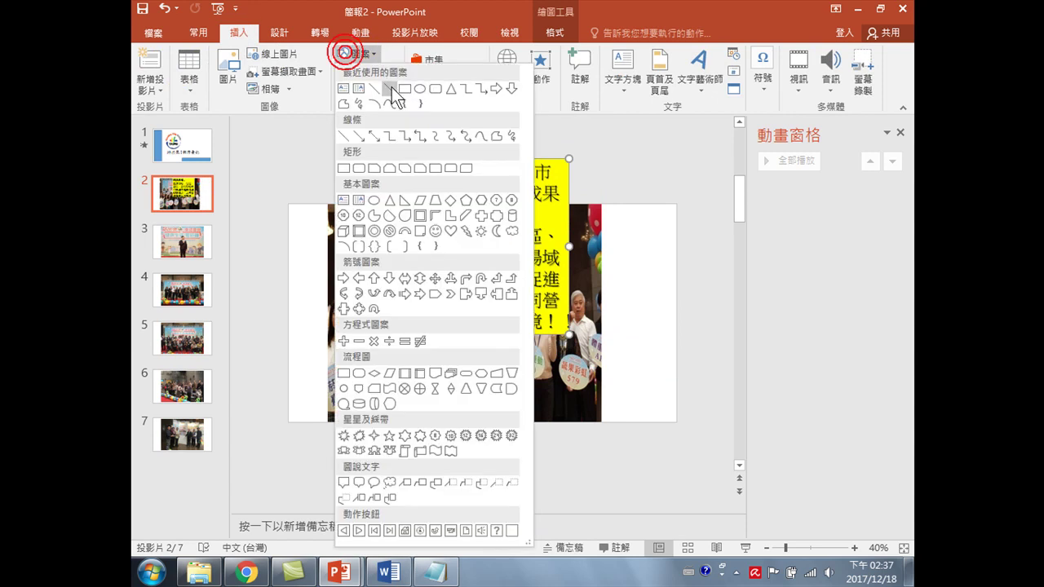
pyautogui.click(399, 91)
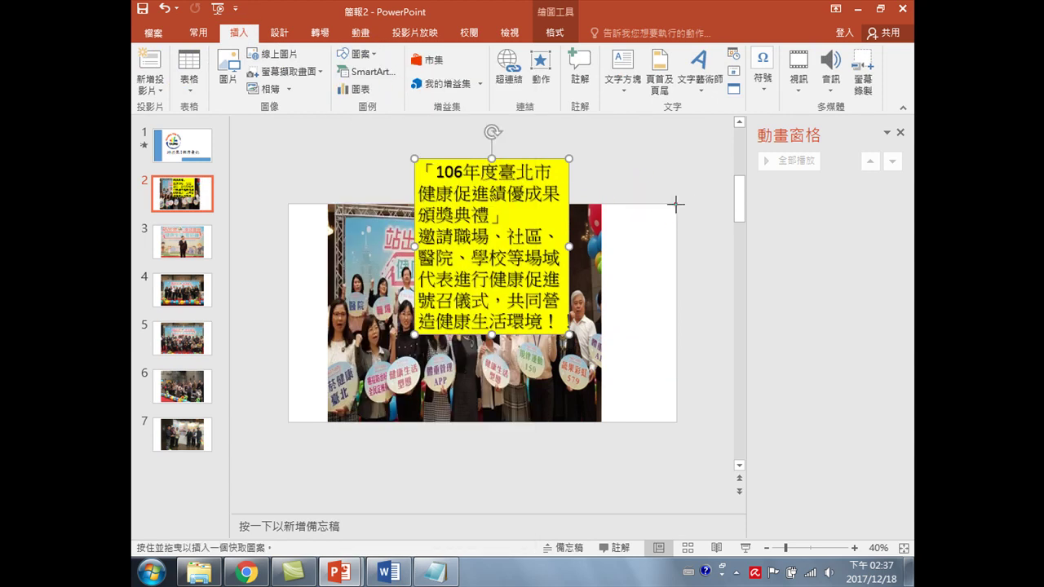
# - Draw a 19.05 × 12.28 cm rectangle over the slide's right side and move the caption onto it
pyautogui.moveTo(672, 204); pyautogui.dragTo(562, 421)
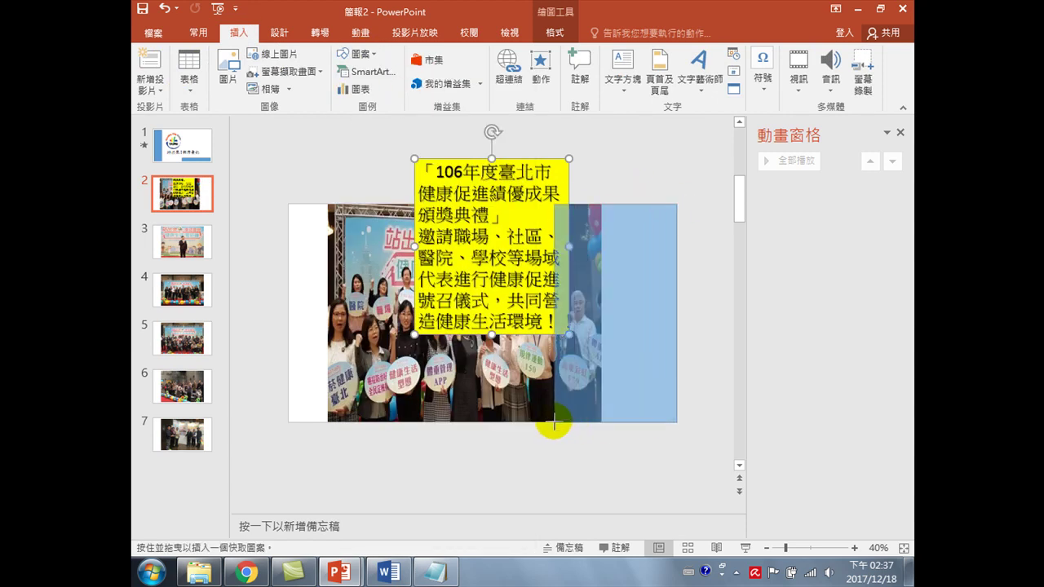
pyautogui.moveTo(562, 422); pyautogui.dragTo(535, 422)
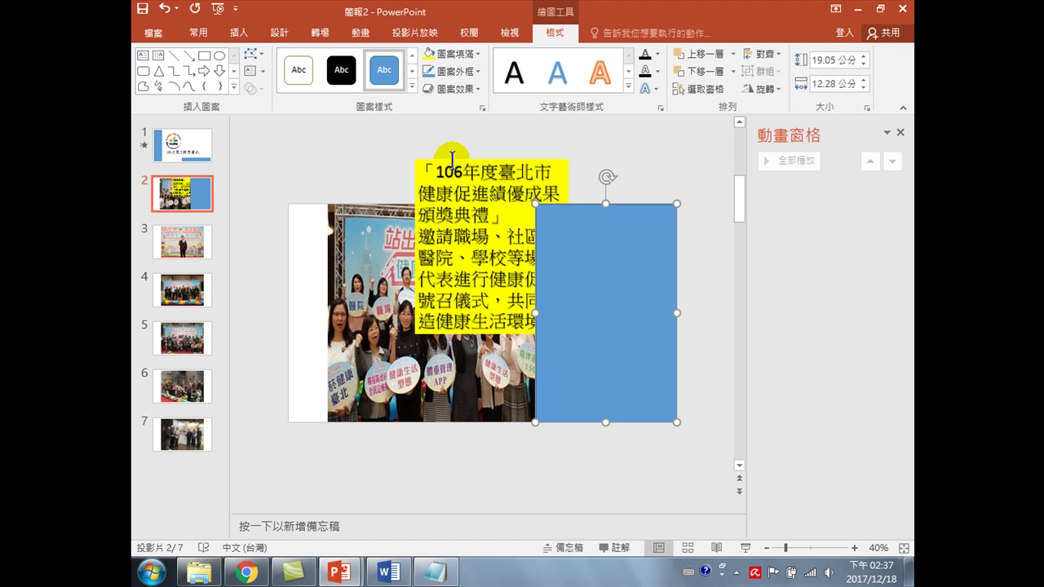
pyautogui.moveTo(452, 159); pyautogui.dragTo(565, 227)
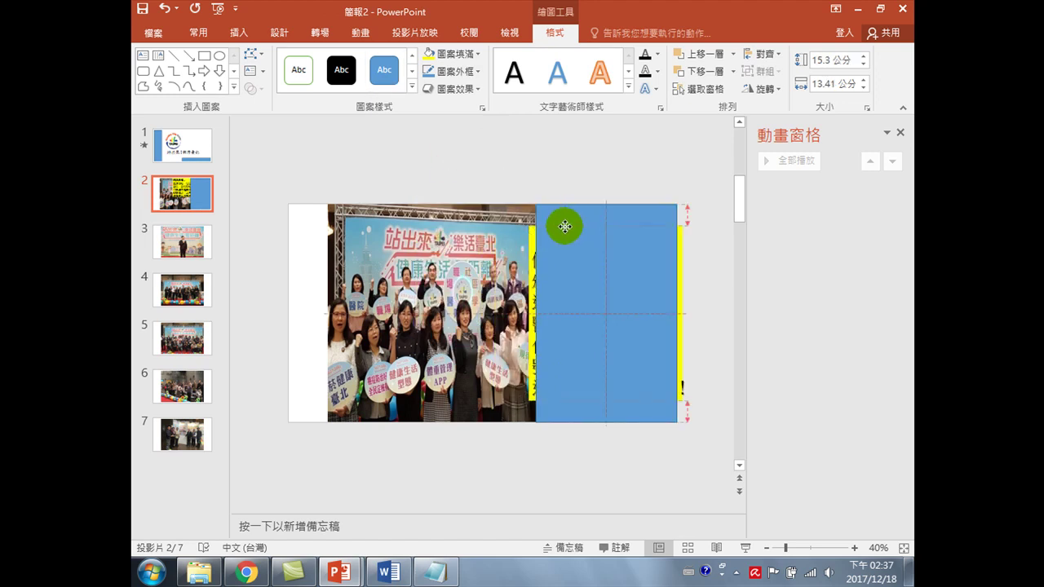
# - Bring the caption box to the front and set its Shape Fill to No Fill
pyautogui.rightClick(531, 237)
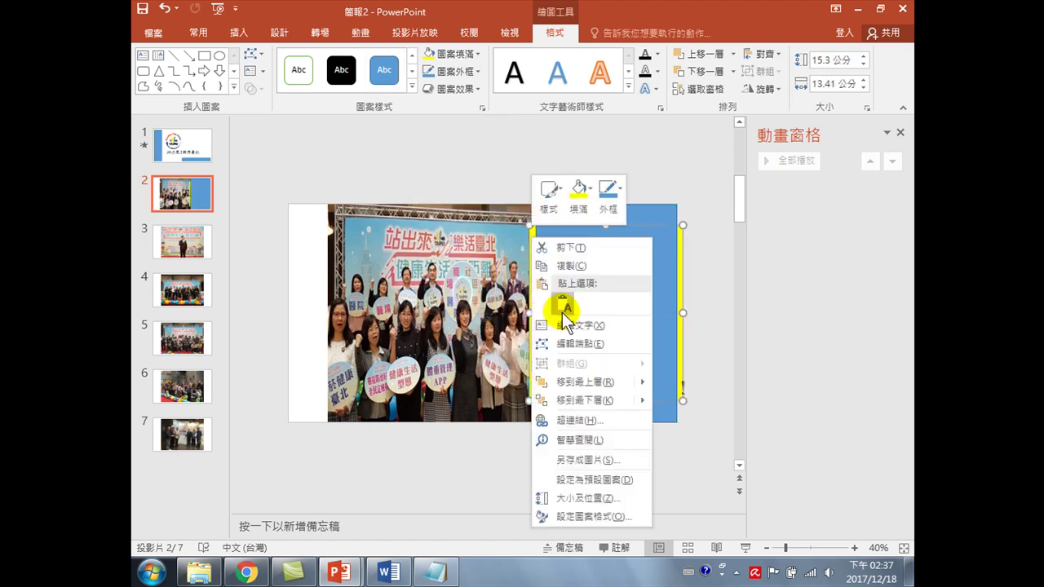
pyautogui.click(603, 382)
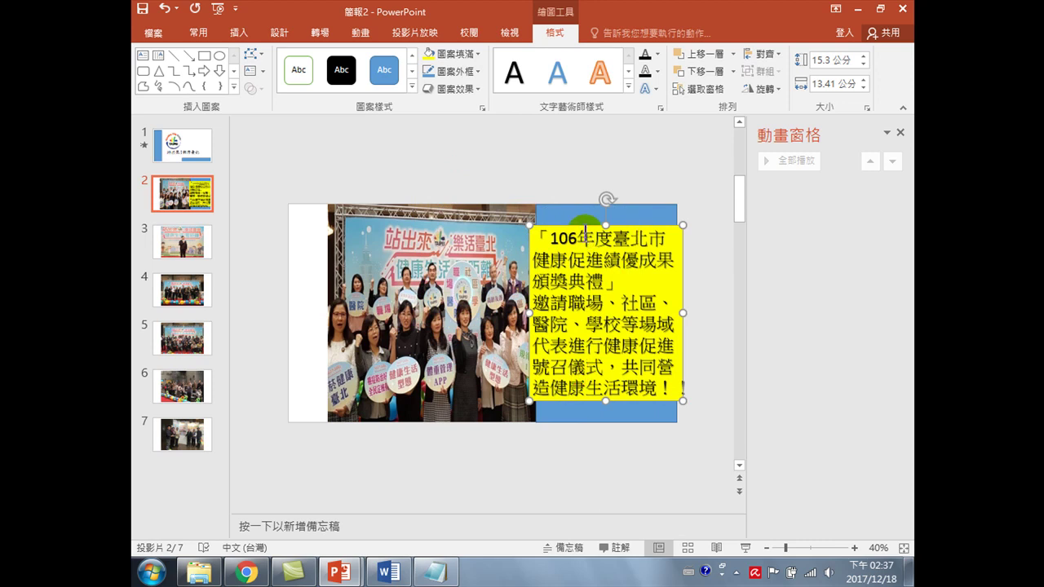
pyautogui.click(462, 55)
pyautogui.click(461, 190)
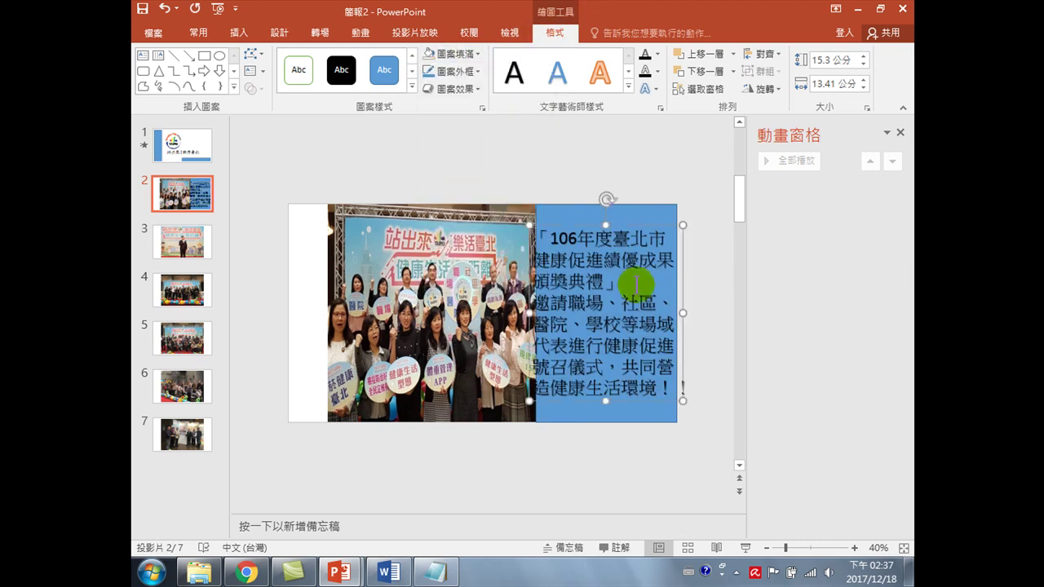
# - Fill the rectangle behind the caption with Yellow
pyautogui.click(656, 212)
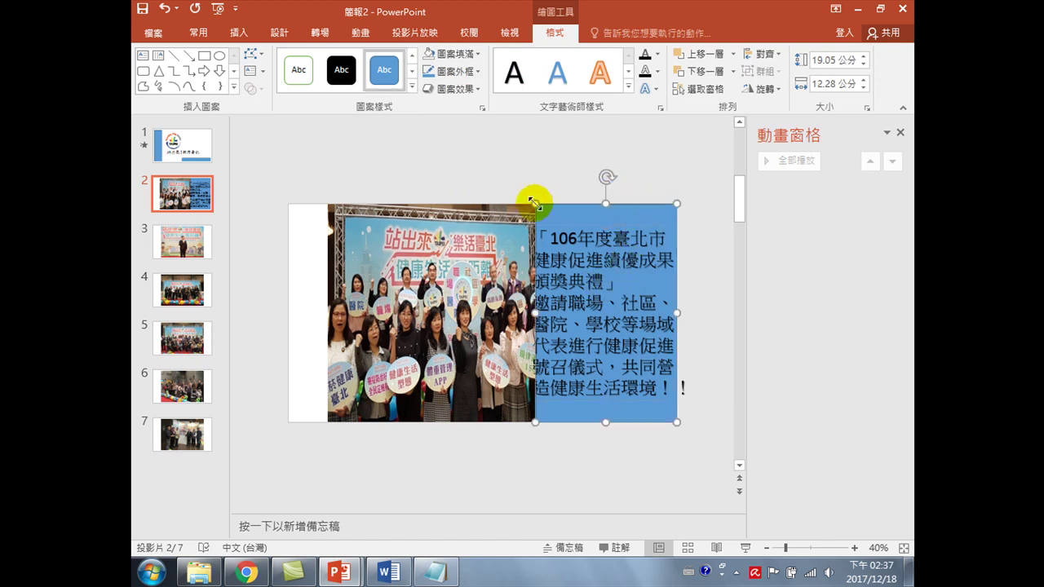
pyautogui.click(462, 54)
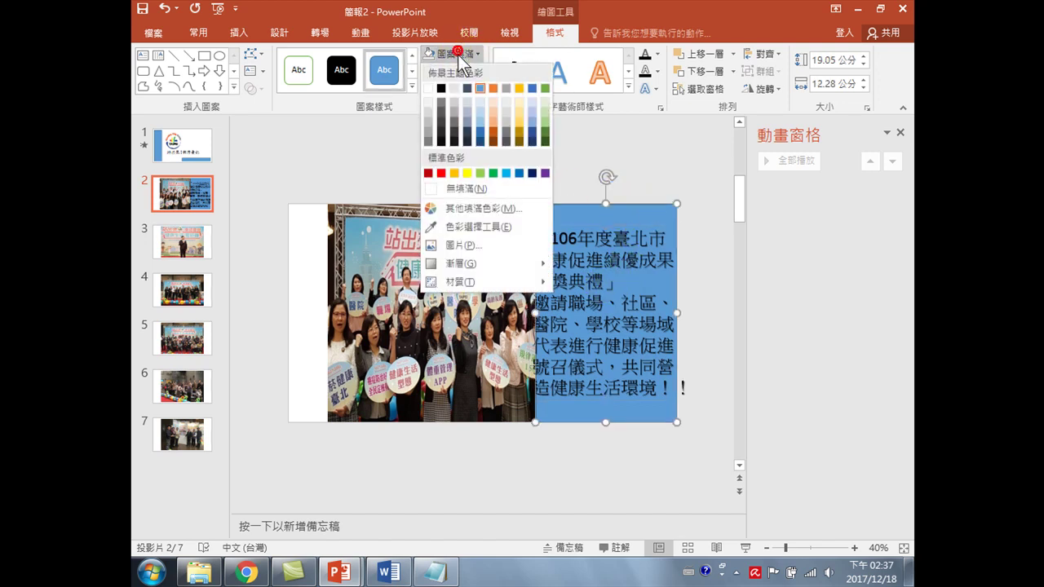
pyautogui.click(465, 174)
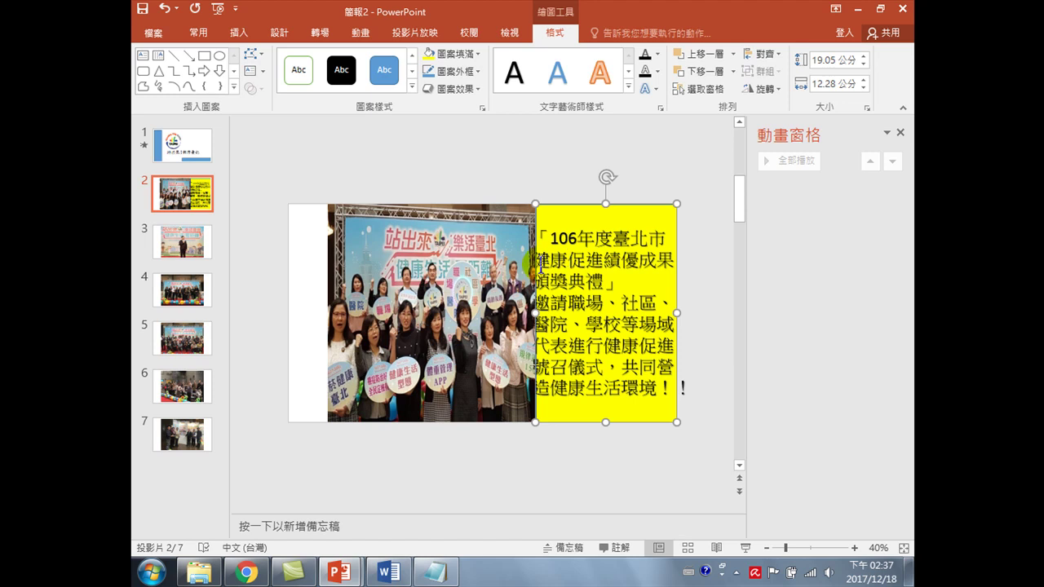
pyautogui.click(583, 215)
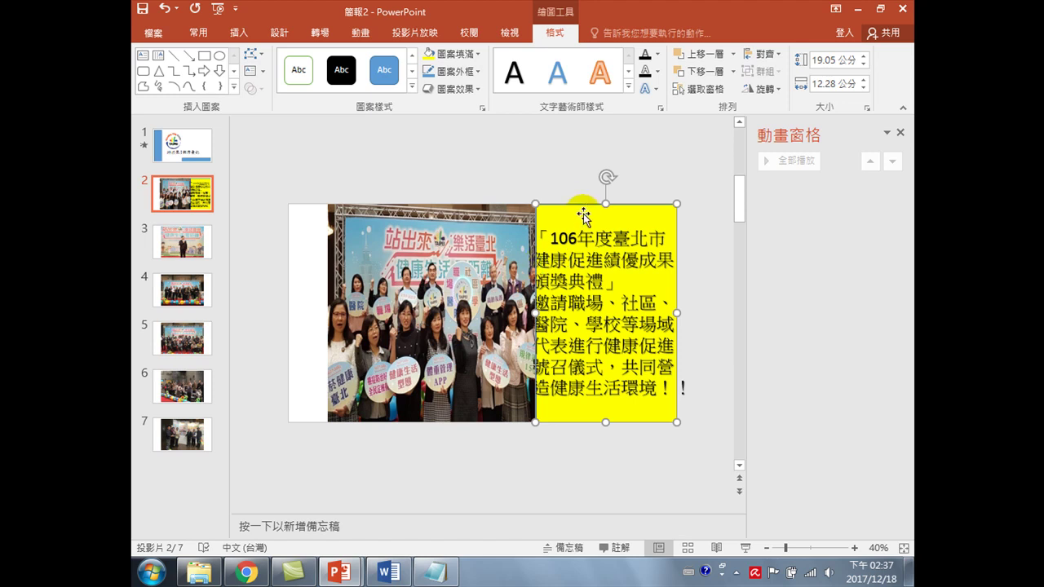
pyautogui.click(476, 54)
pyautogui.click(462, 253)
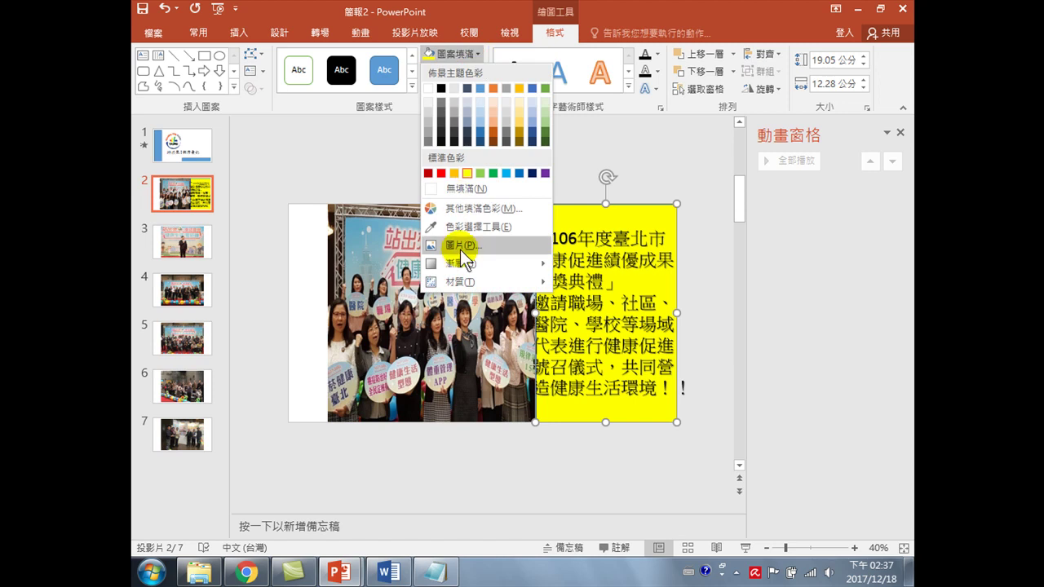
# - Set the rectangle's yellow fill to 49% transparency through More Fill Colors
pyautogui.moveTo(459, 265)
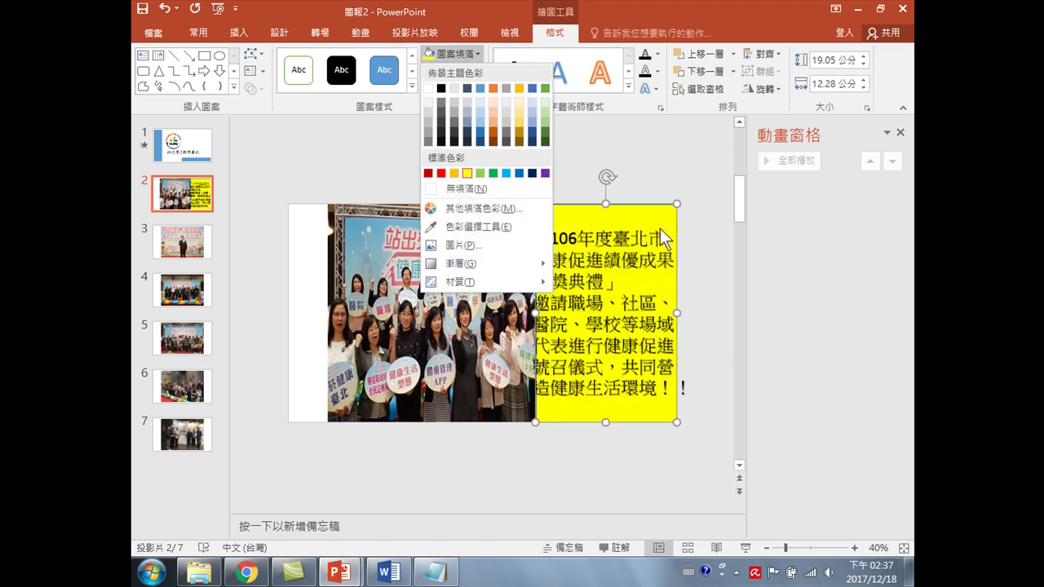
pyautogui.click(468, 210)
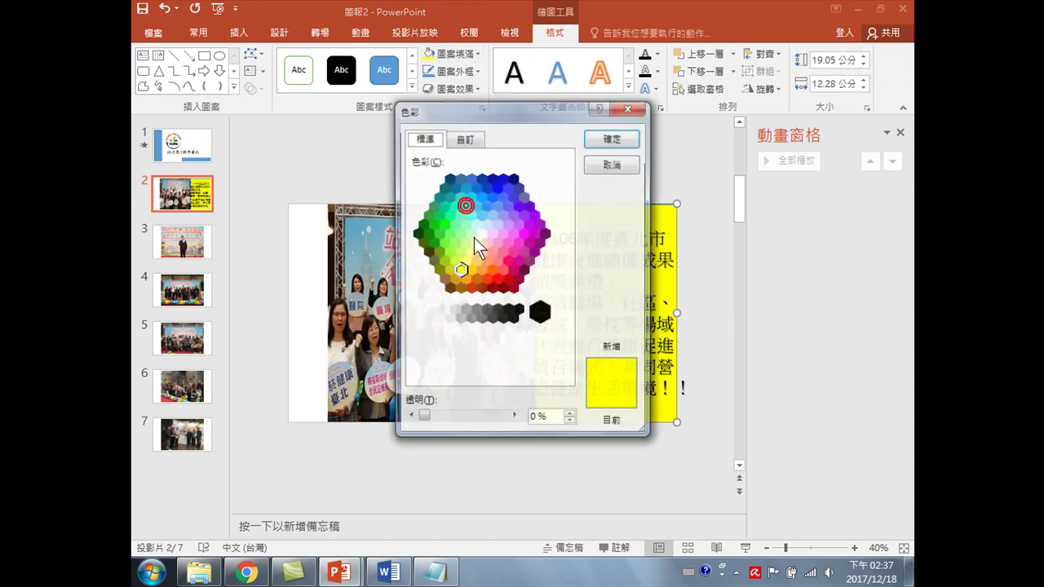
pyautogui.moveTo(423, 418); pyautogui.dragTo(462, 419)
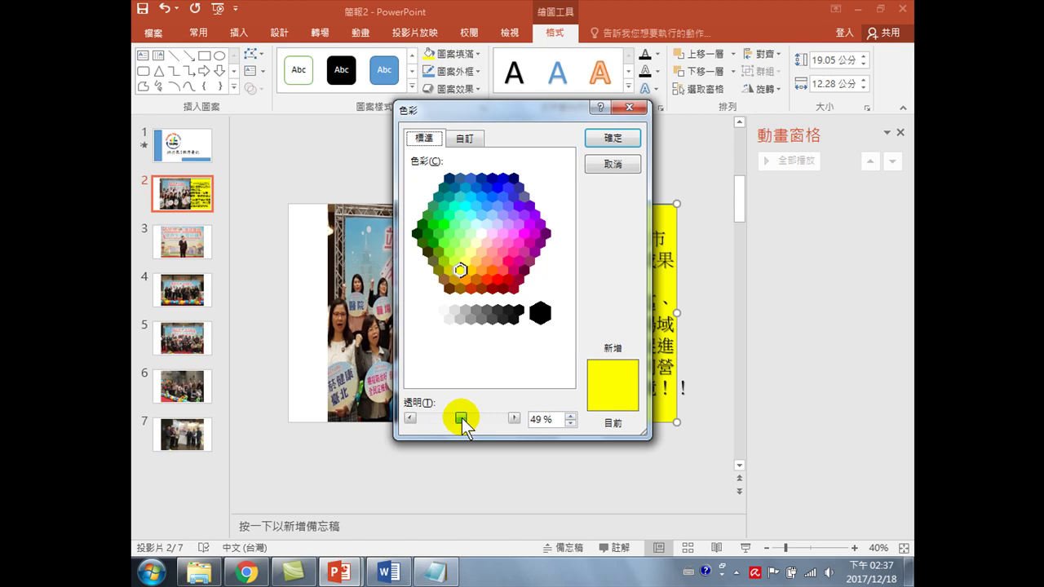
pyautogui.click(616, 136)
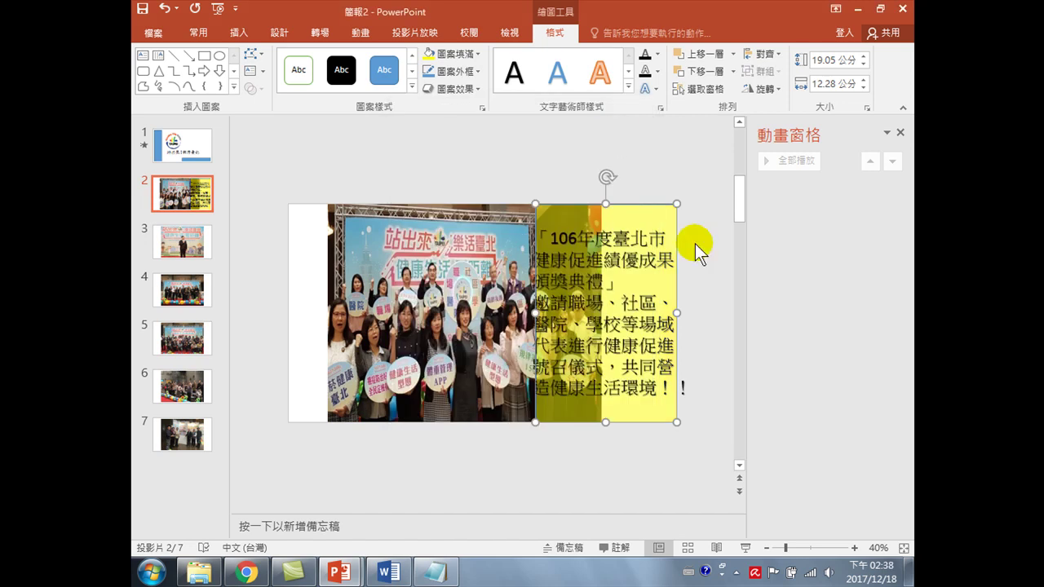
# - Select the yellow caption shape and drag its left edge further left over the group photo
pyautogui.click(391, 306)
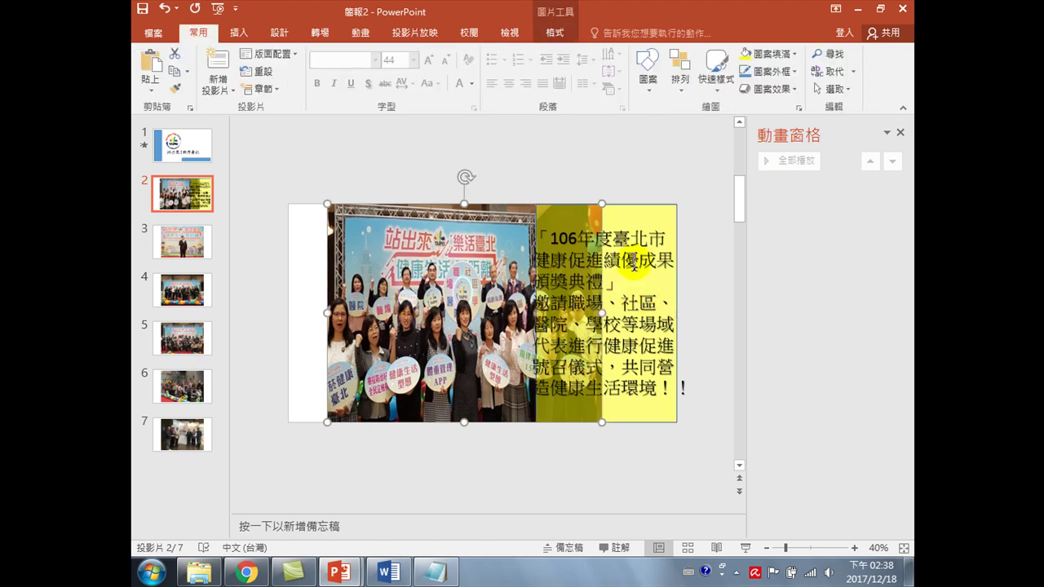
pyautogui.moveTo(628, 278); pyautogui.dragTo(532, 235)
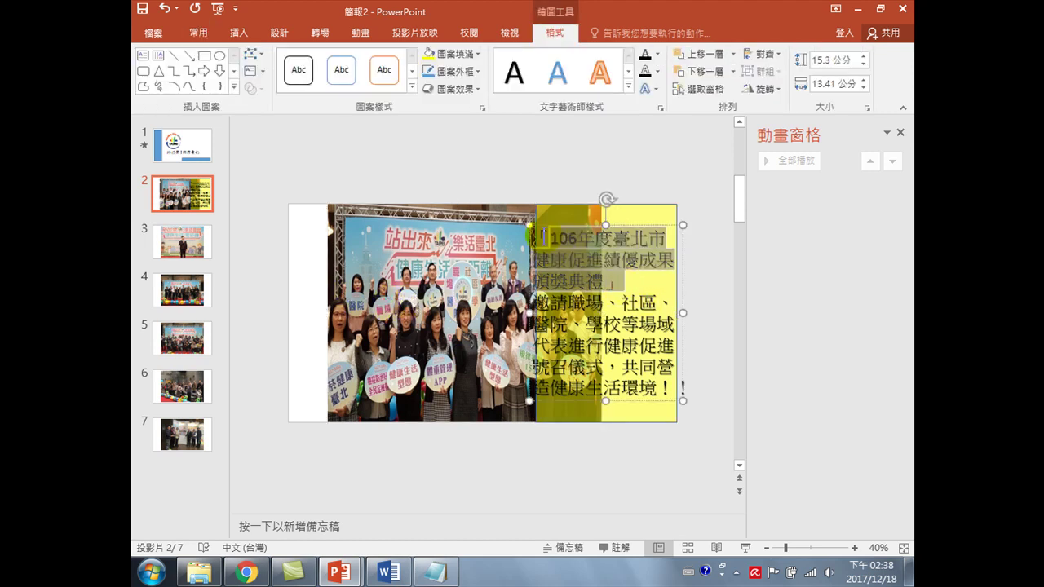
pyautogui.click(199, 35)
pyautogui.click(644, 367)
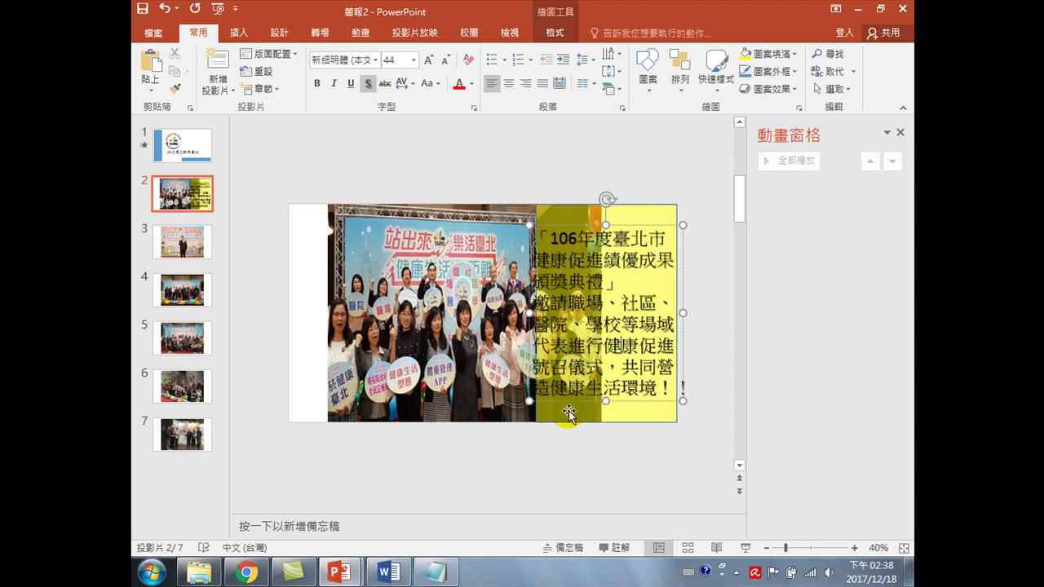
pyautogui.click(573, 417)
pyautogui.moveTo(532, 314); pyautogui.dragTo(516, 314)
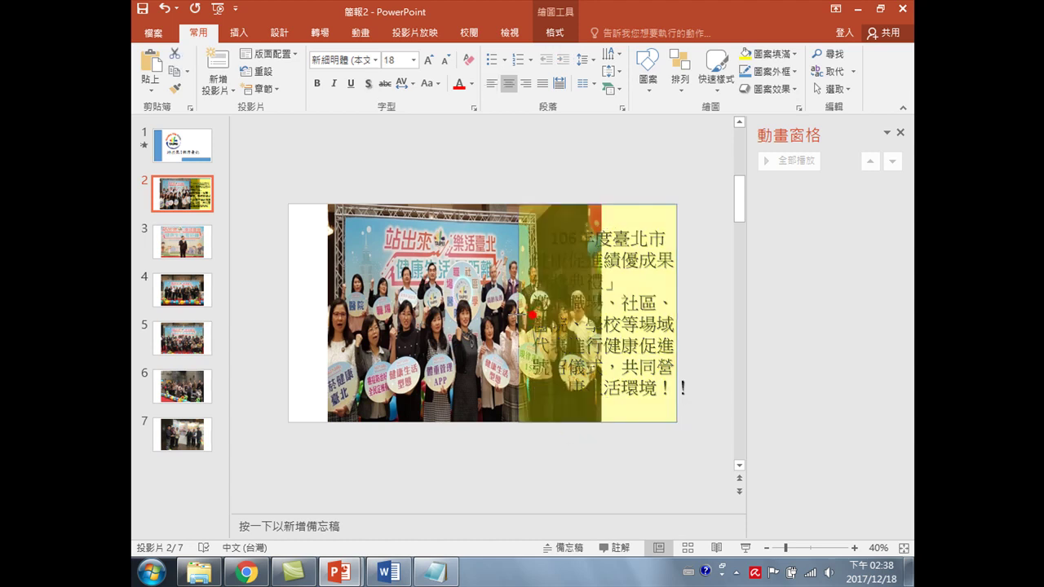
pyautogui.click(451, 287)
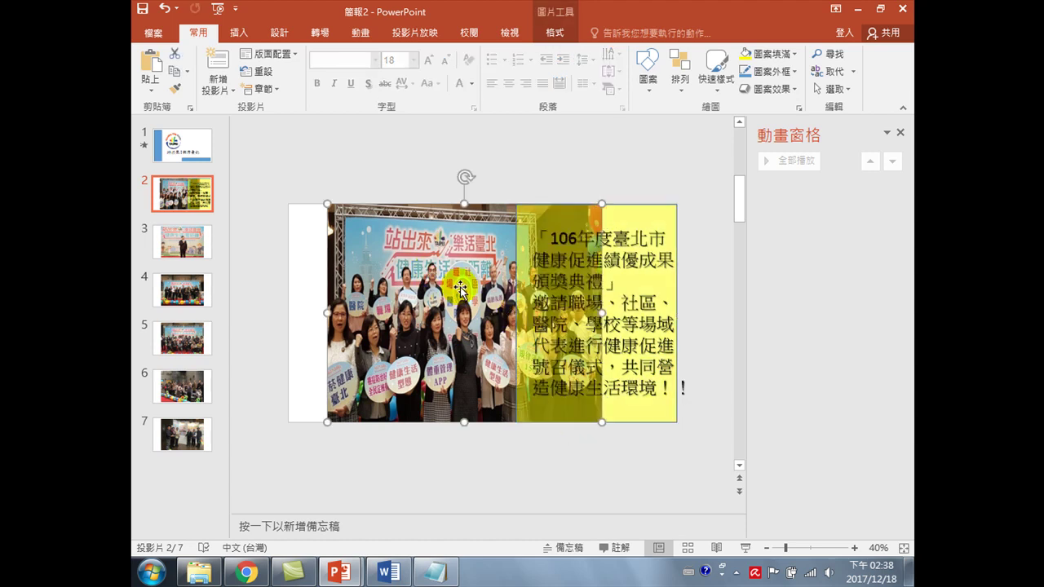
pyautogui.click(464, 316)
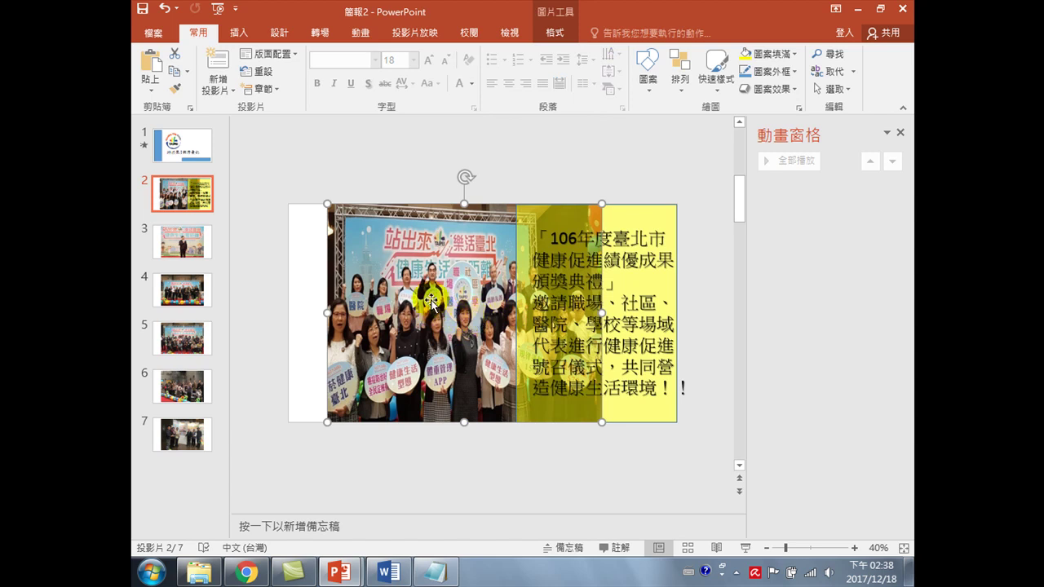
pyautogui.click(506, 215)
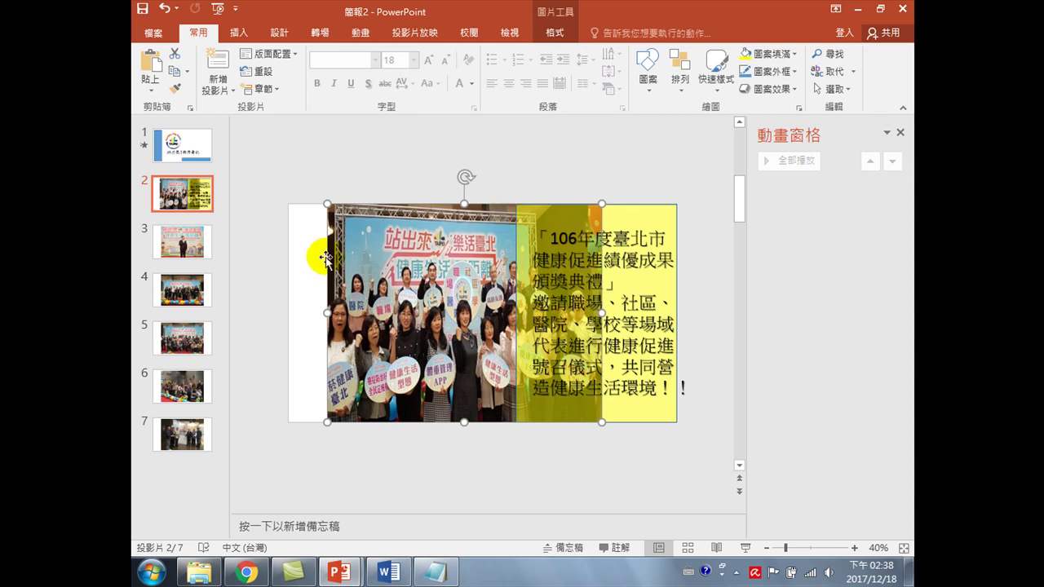
# - Apply the 向左 (Left) straight-line motion path from More Motion Paths to the slide 2 photo
pyautogui.click(248, 31)
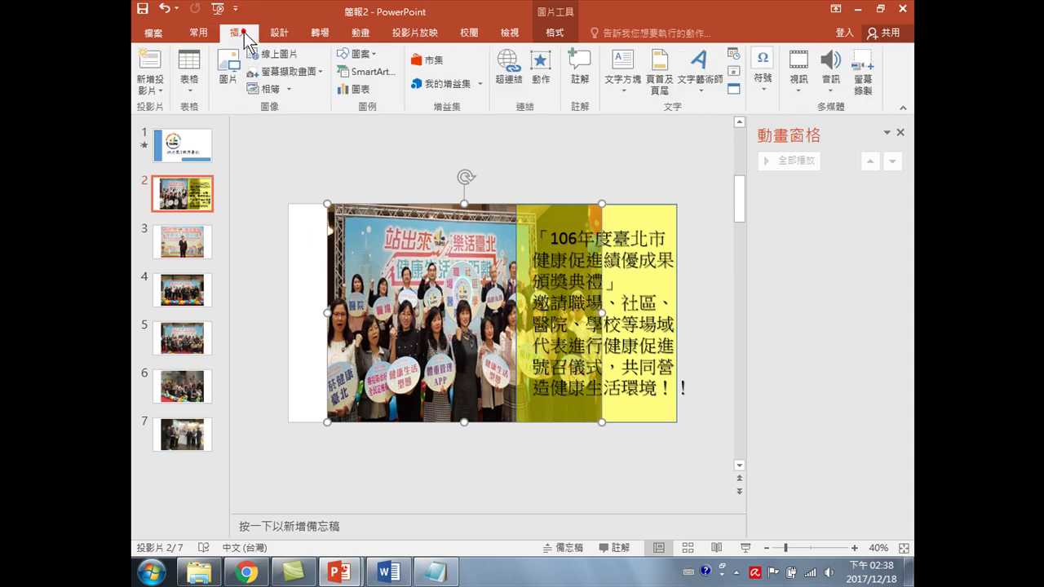
pyautogui.click(319, 32)
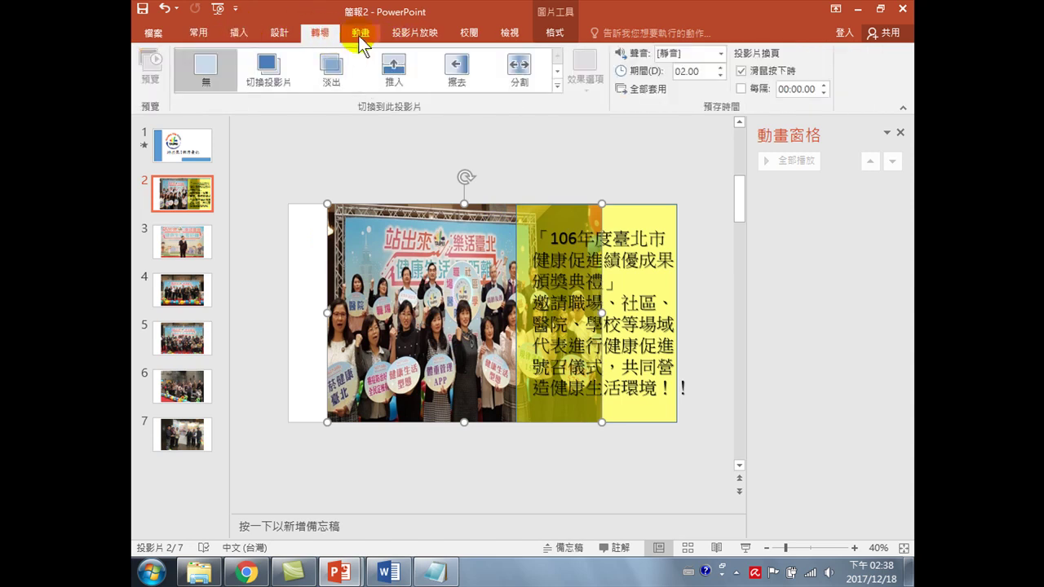
pyautogui.click(359, 32)
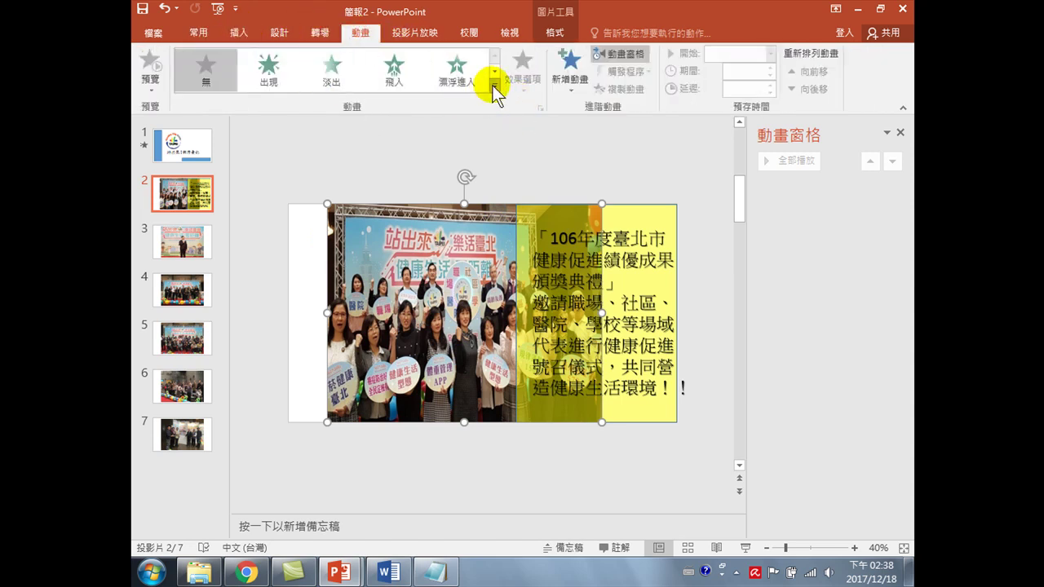
pyautogui.click(494, 85)
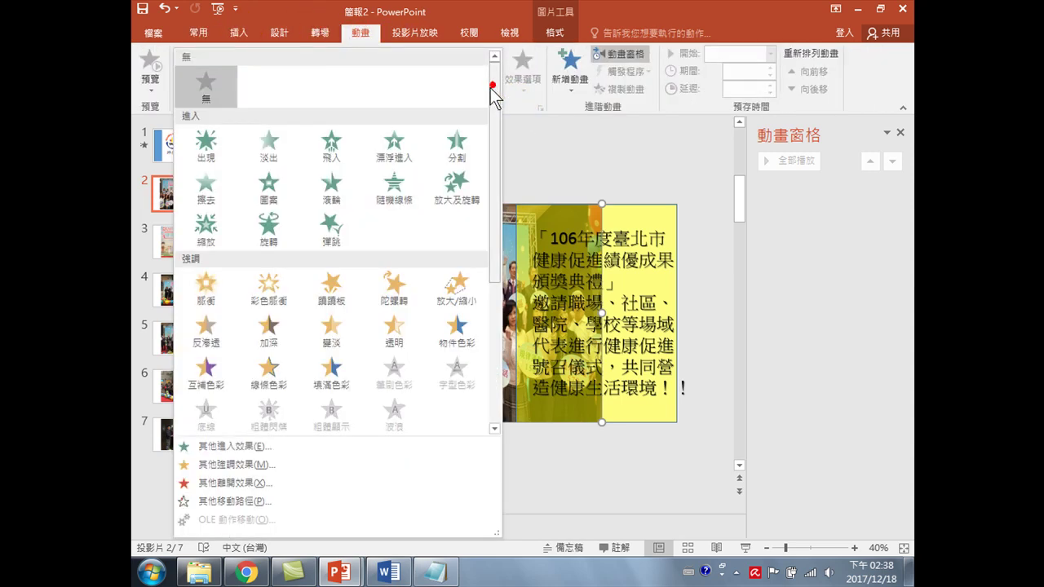
pyautogui.click(227, 500)
pyautogui.moveTo(498, 114); pyautogui.dragTo(640, 135)
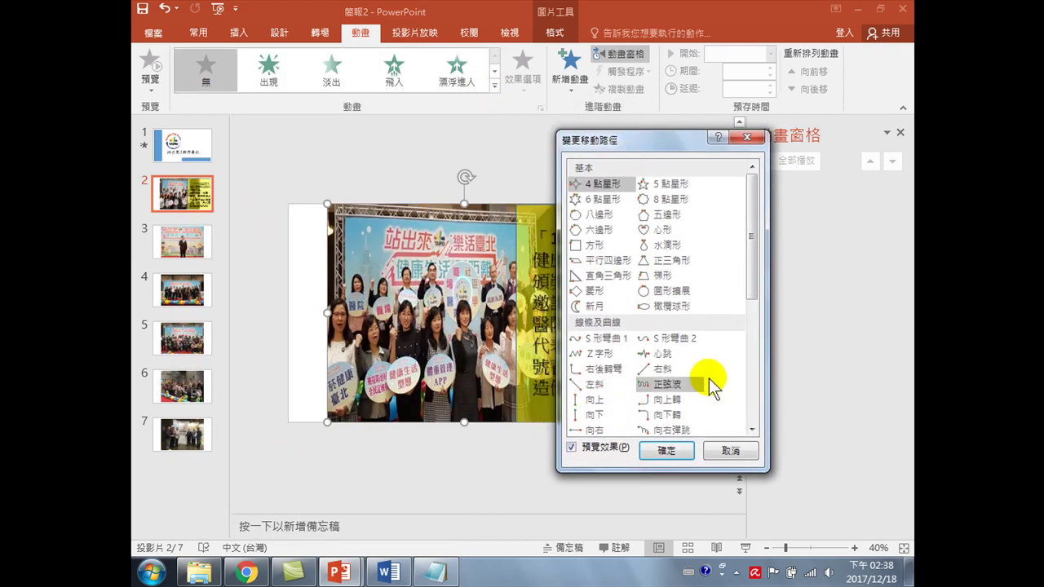
pyautogui.scroll(-2, 752, 293)
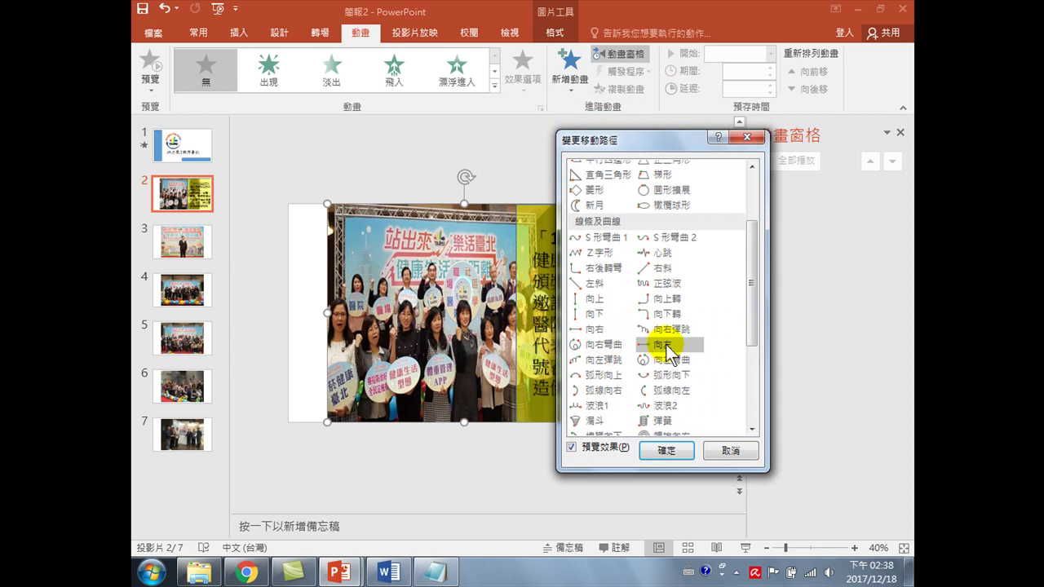
pyautogui.click(666, 346)
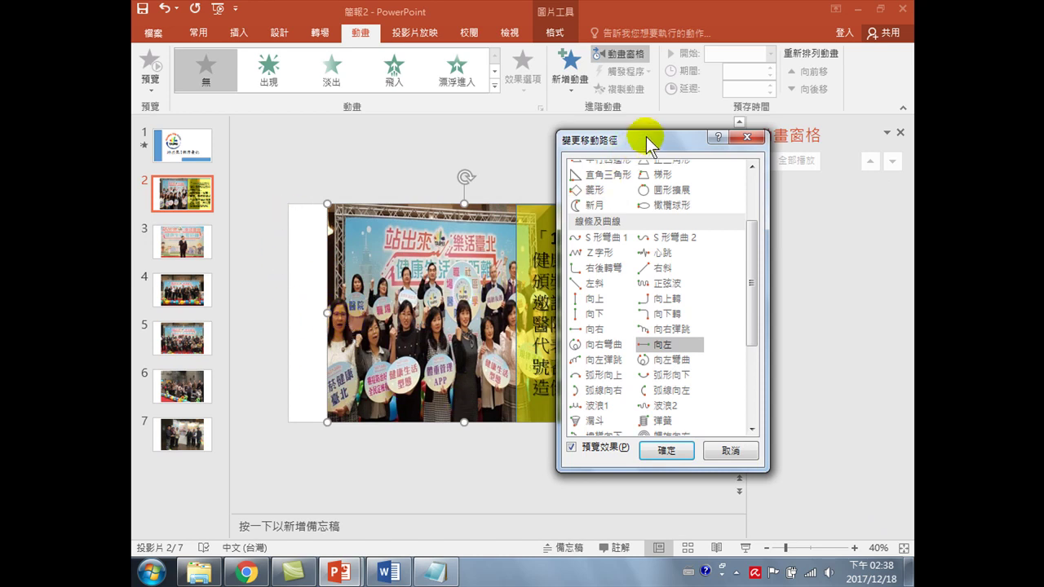
pyautogui.moveTo(646, 136); pyautogui.dragTo(729, 138)
pyautogui.click(448, 282)
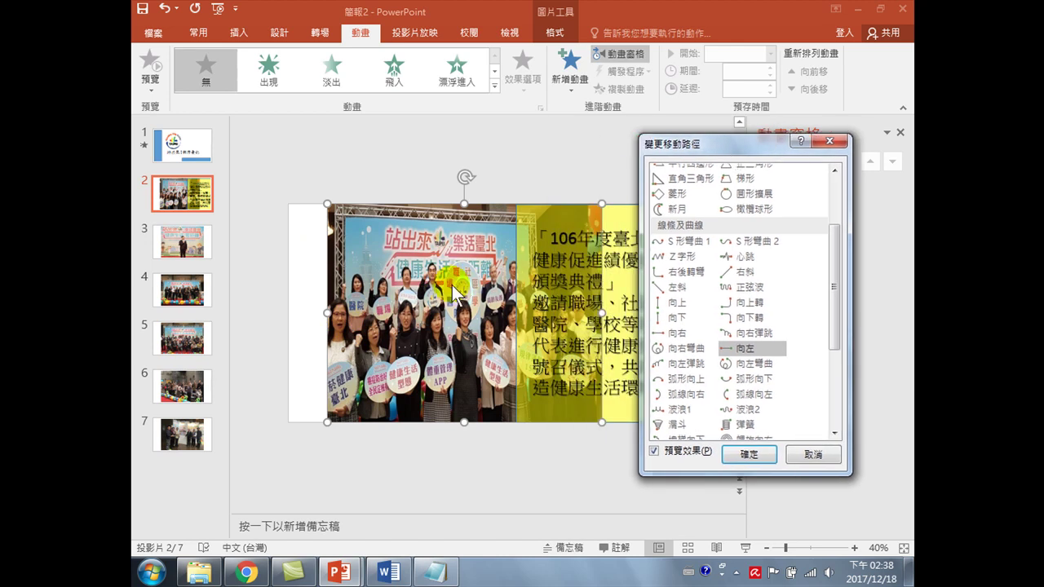
pyautogui.click(742, 454)
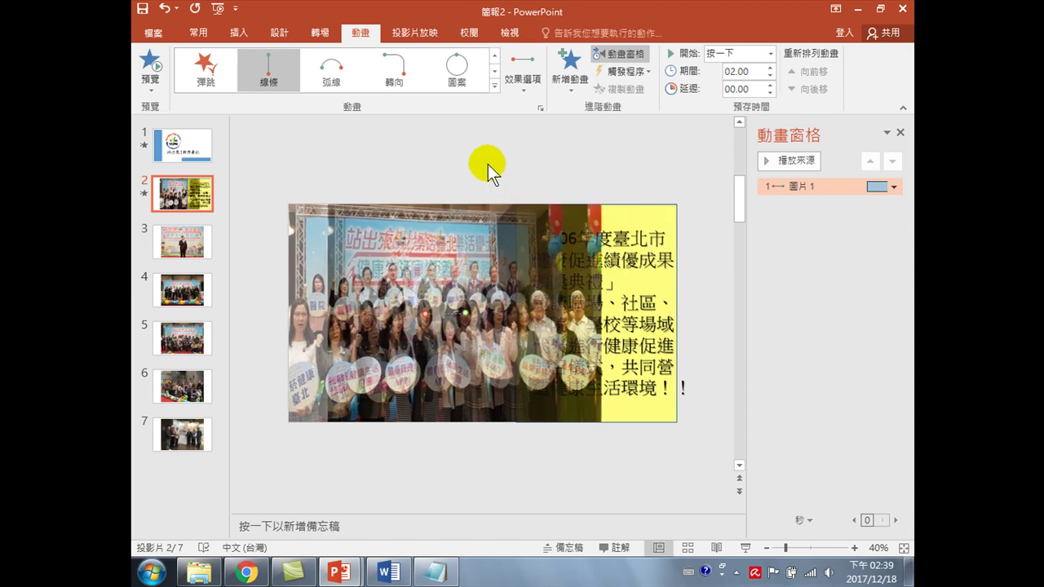
pyautogui.click(786, 161)
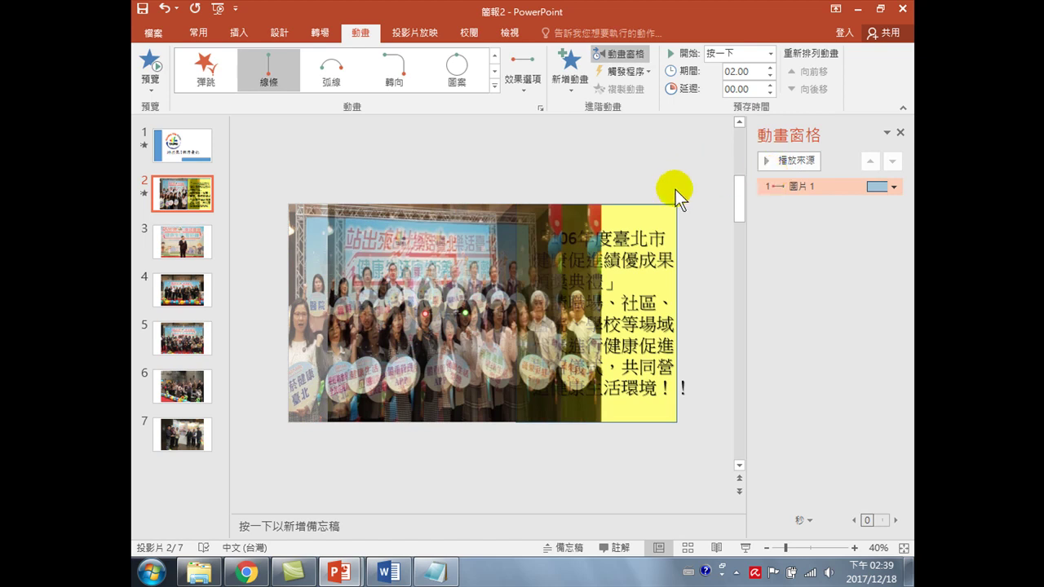
pyautogui.click(636, 242)
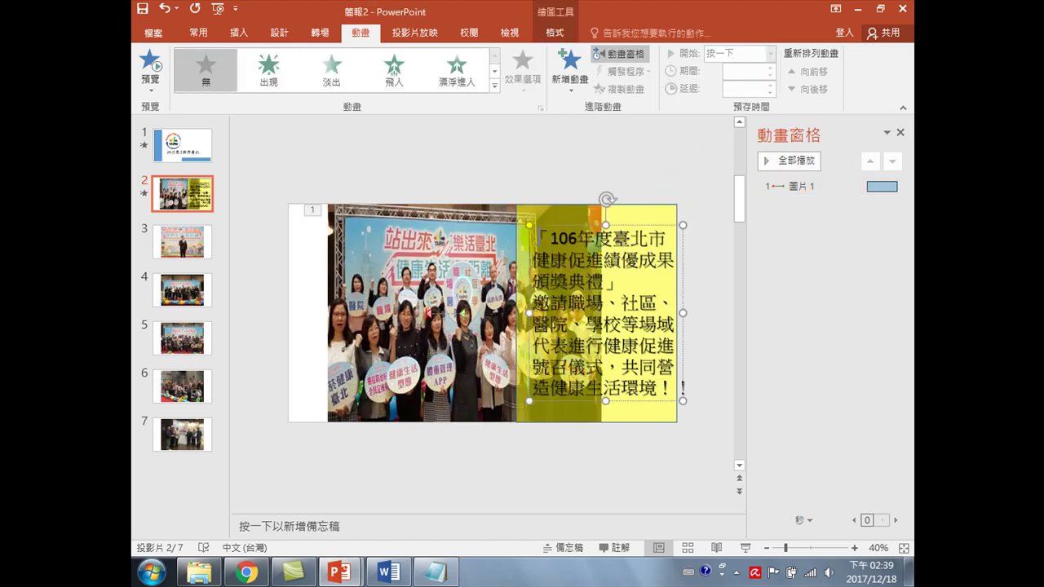
# - Narrow the caption box to fit the yellow panel and shift it slightly upward
pyautogui.moveTo(535, 238); pyautogui.dragTo(681, 390)
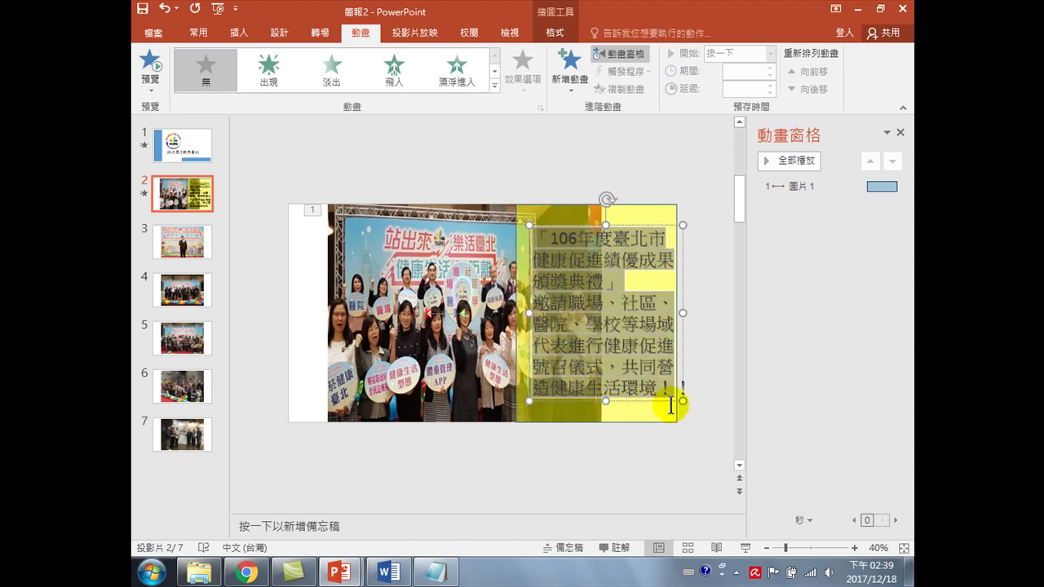
pyautogui.click(682, 344)
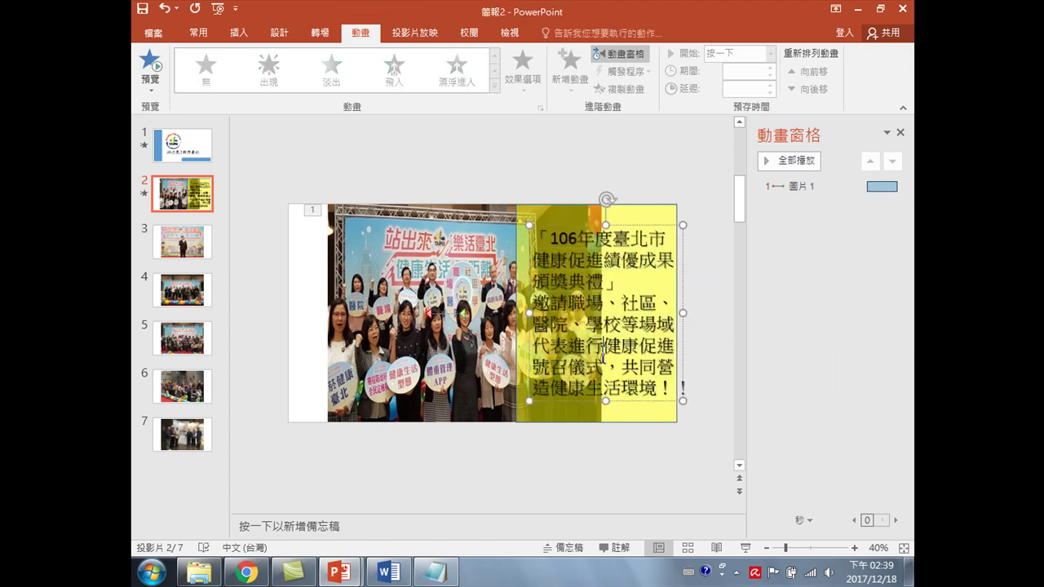
pyautogui.click(602, 355)
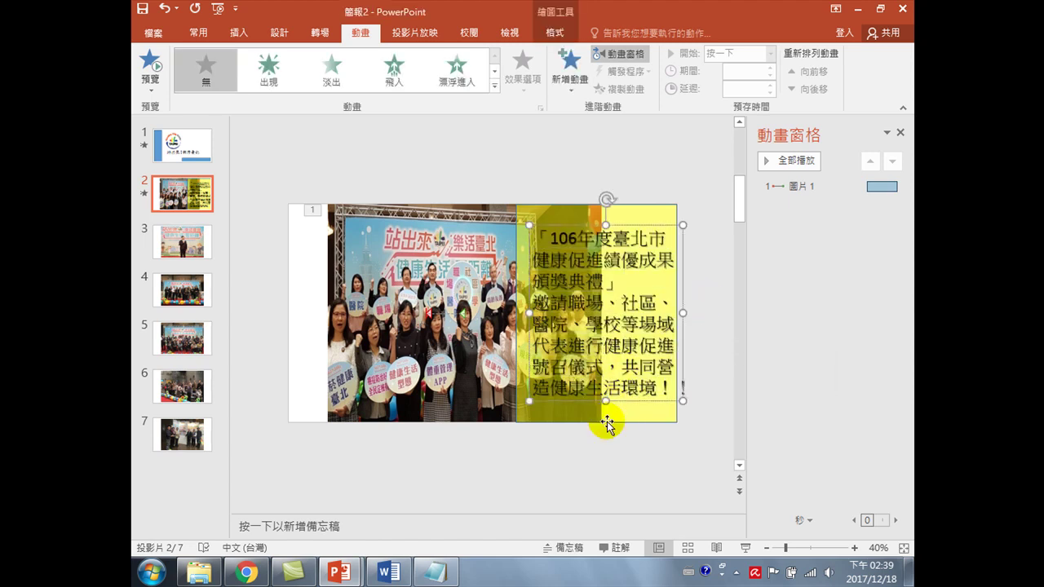
pyautogui.moveTo(681, 316); pyautogui.dragTo(669, 316)
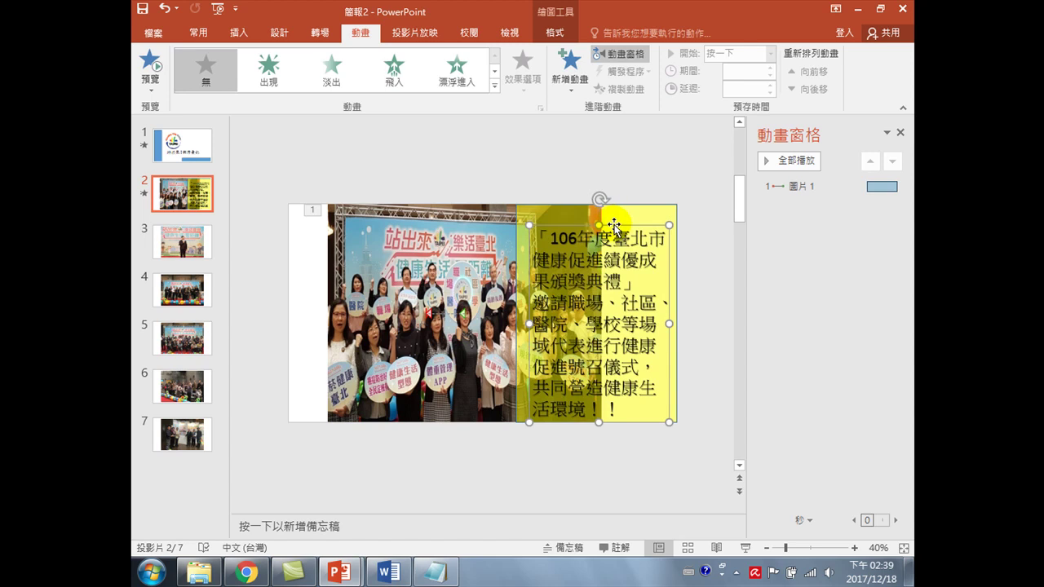
pyautogui.moveTo(613, 225); pyautogui.dragTo(595, 215)
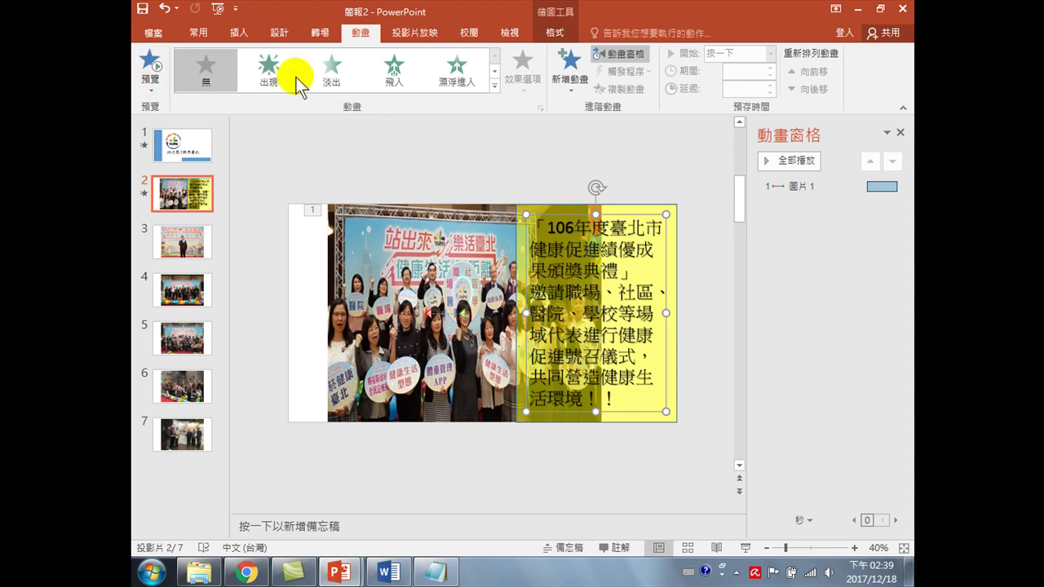
# - Give the caption an Appear entrance with text animated by word, 0.5 s apart
pyautogui.click(268, 73)
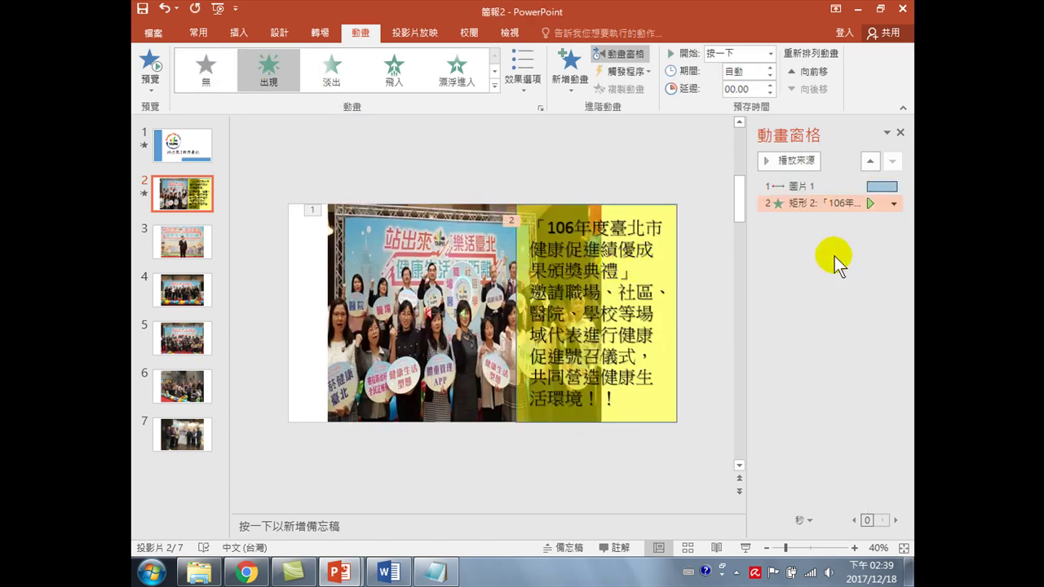
pyautogui.click(893, 203)
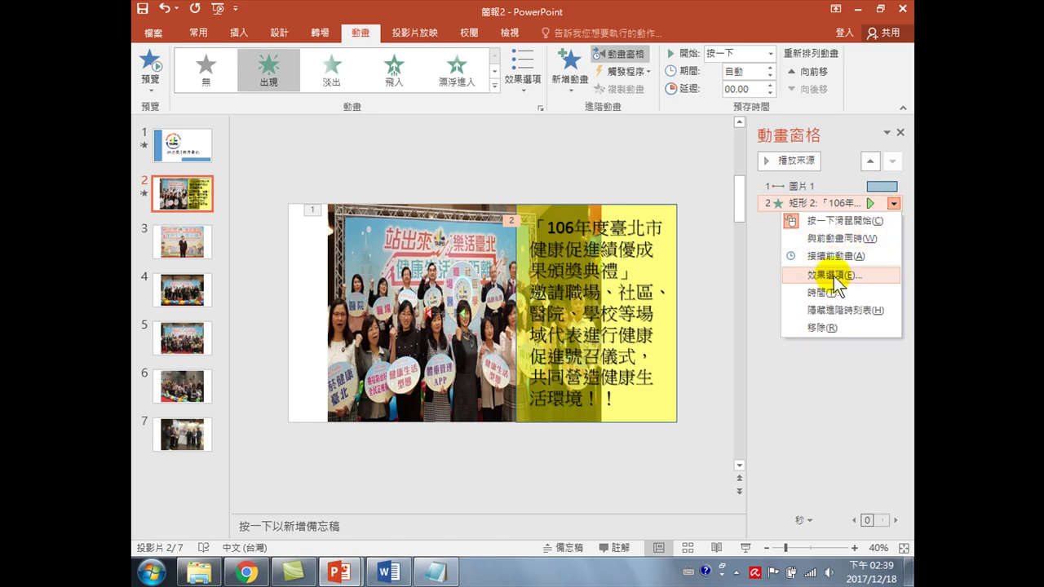
pyautogui.click(832, 277)
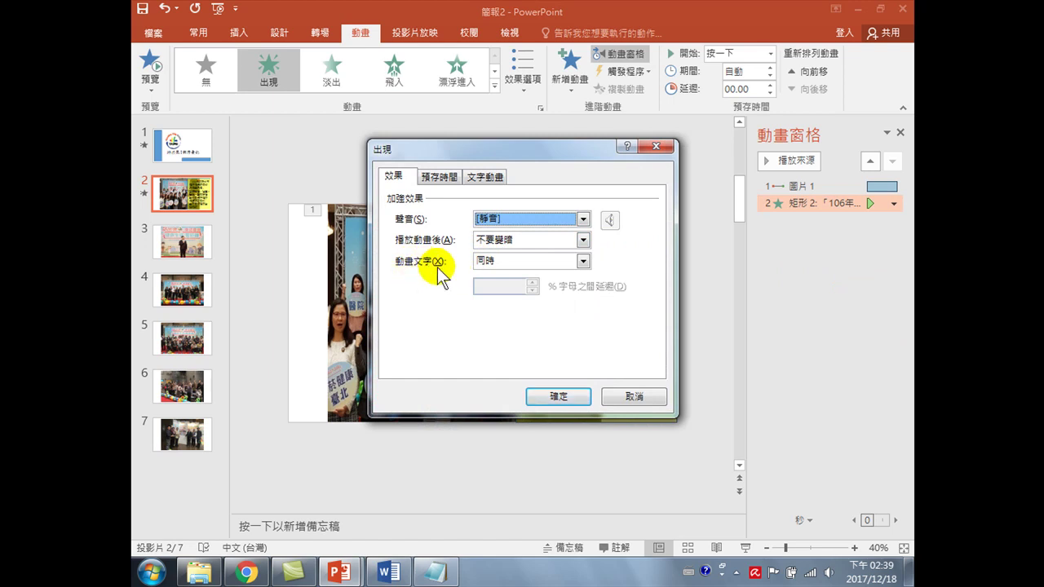
pyautogui.moveTo(516, 150); pyautogui.dragTo(347, 181)
pyautogui.click(351, 294)
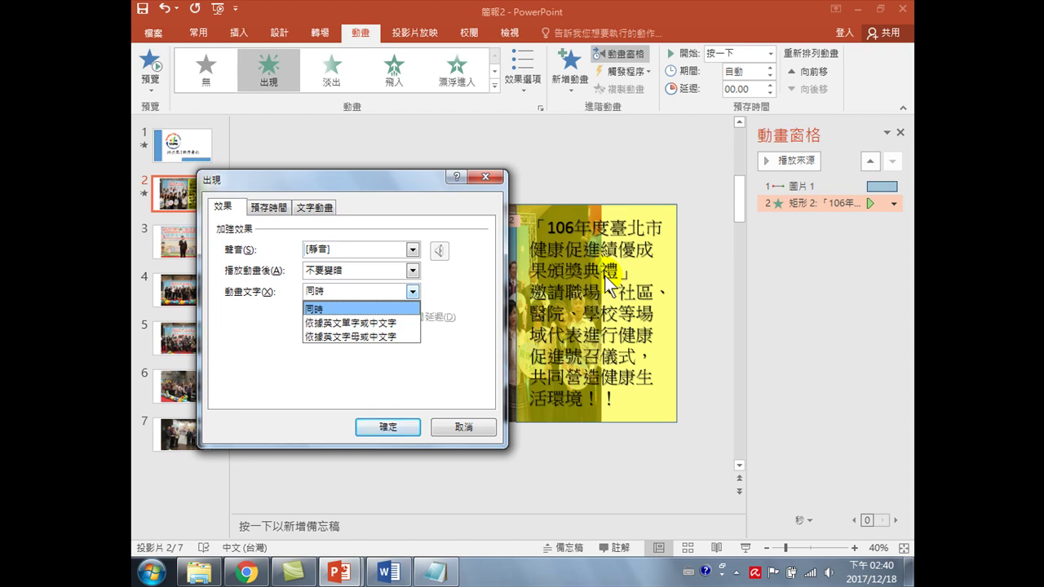
pyautogui.click(341, 322)
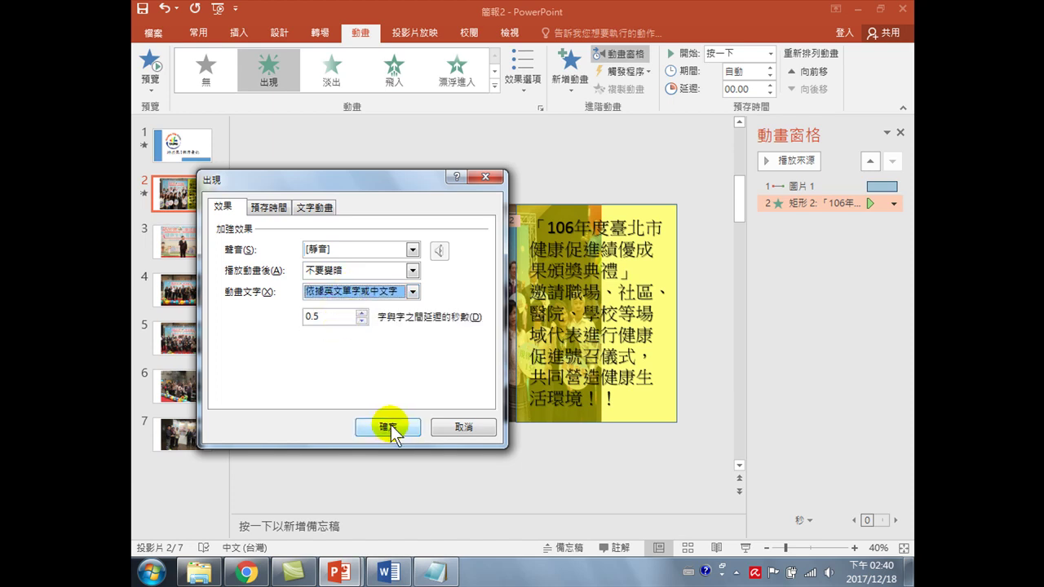
pyautogui.click(387, 427)
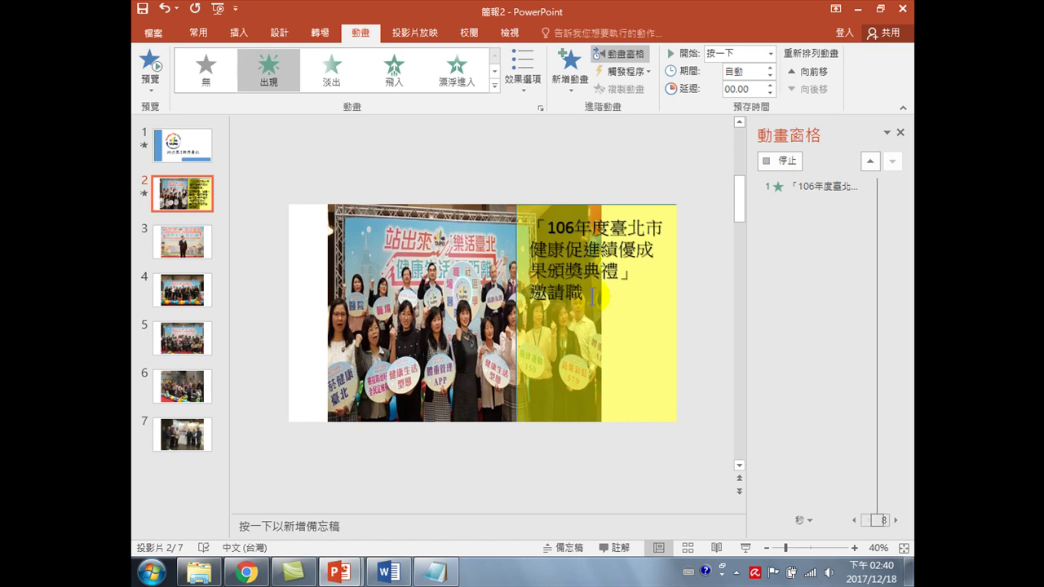
# - Run a slideshow from slide 2 to check the caption reveal, then exit
pyautogui.hotkey('shift', 'F5')
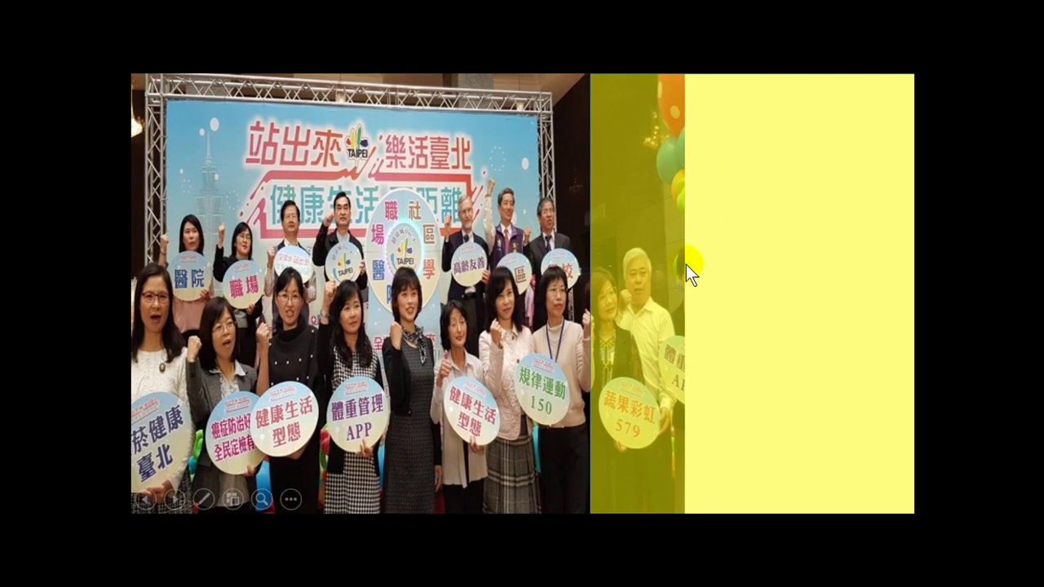
pyautogui.click(685, 265)
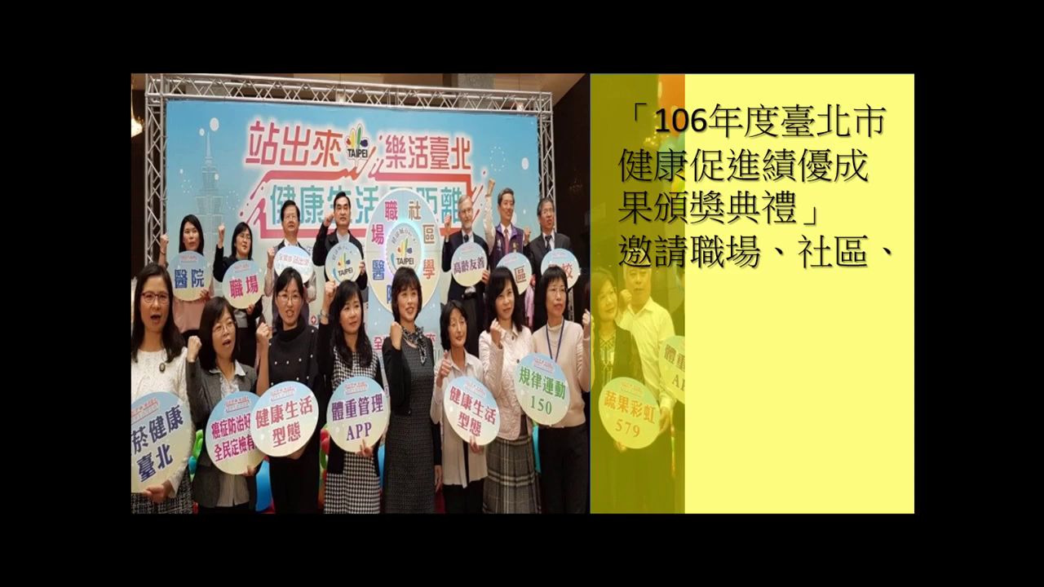
pyautogui.press('Escape')
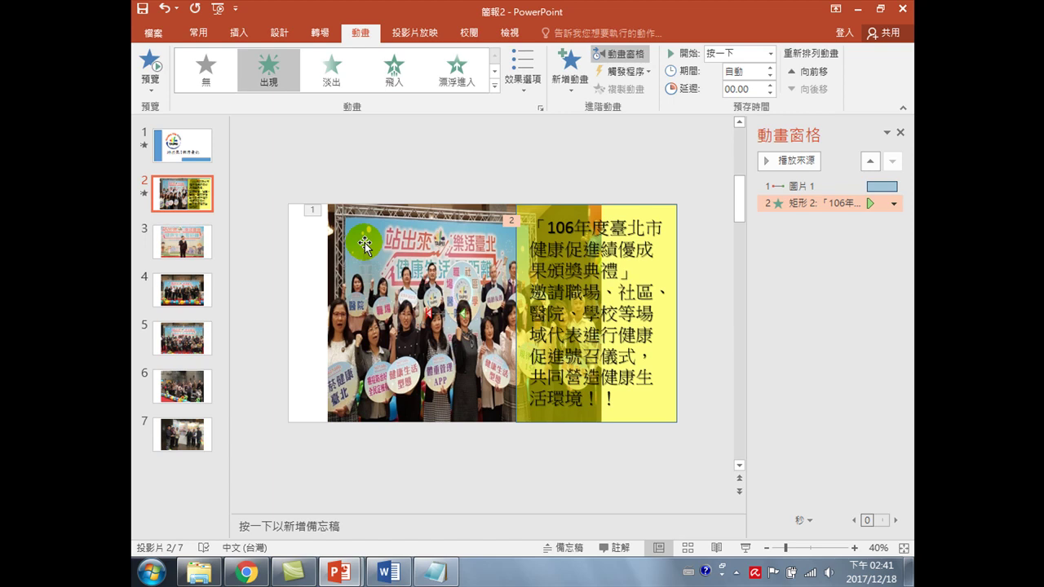
# - Return to slide 2 and select the photo's motion path animation in the Animation Pane
pyautogui.click(505, 31)
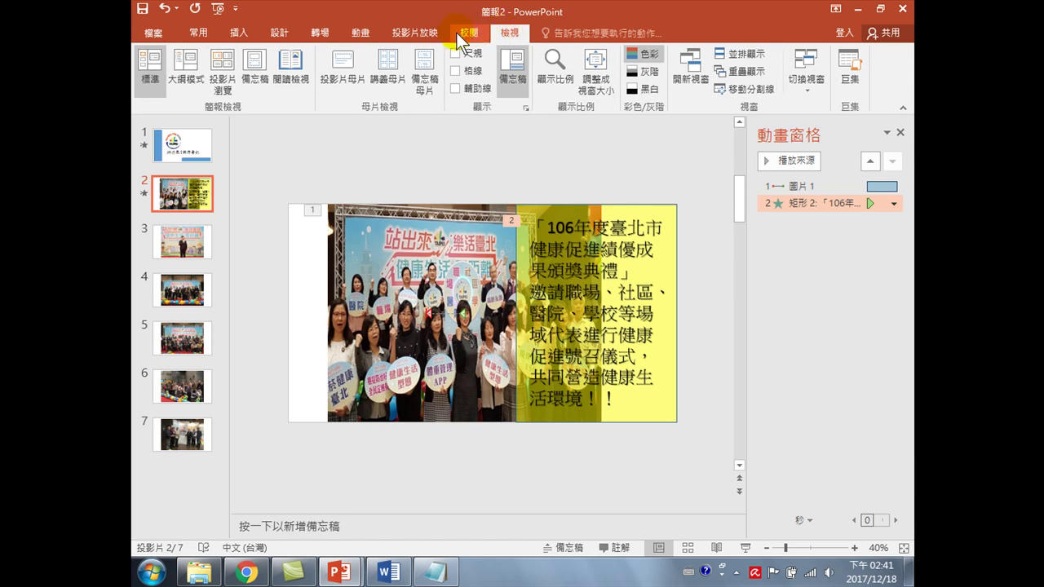
pyautogui.click(430, 35)
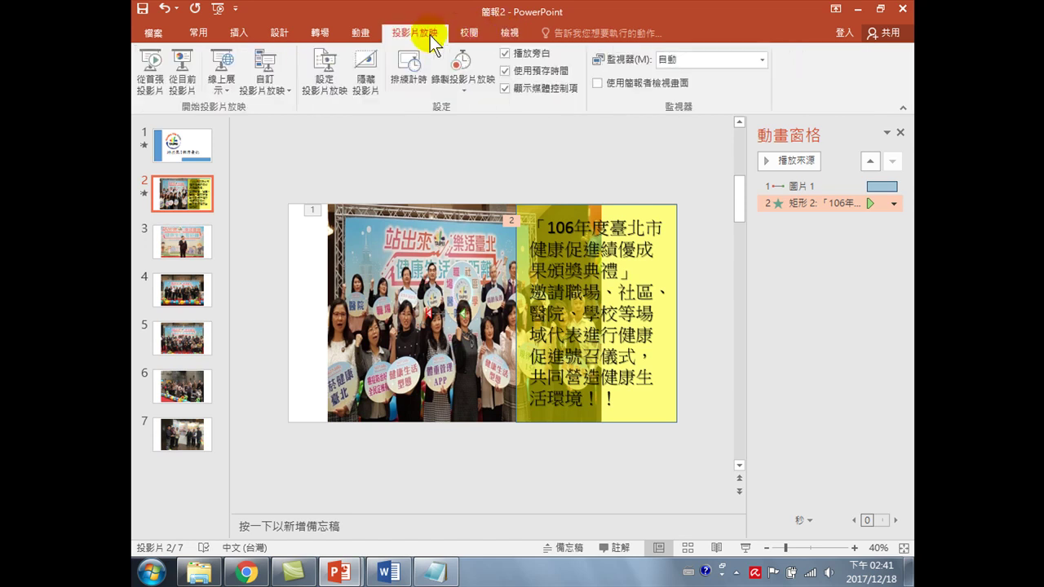
pyautogui.click(210, 146)
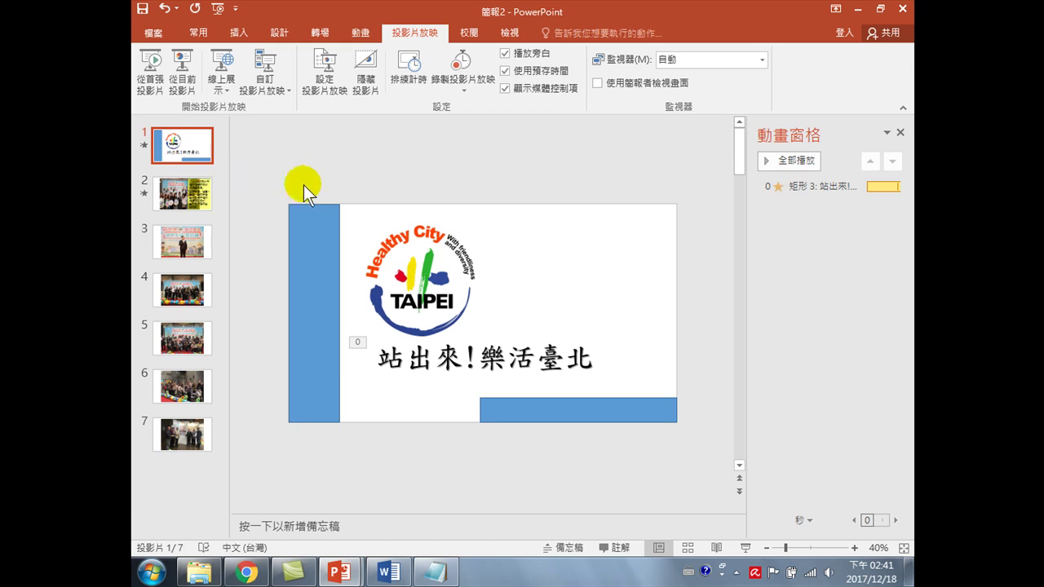
pyautogui.click(182, 194)
pyautogui.click(434, 254)
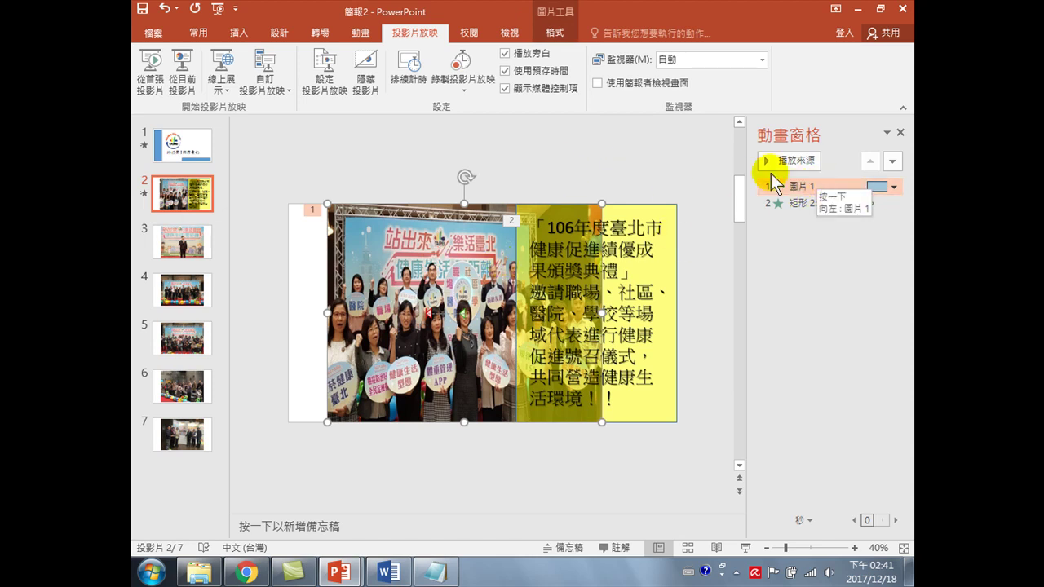
pyautogui.click(554, 34)
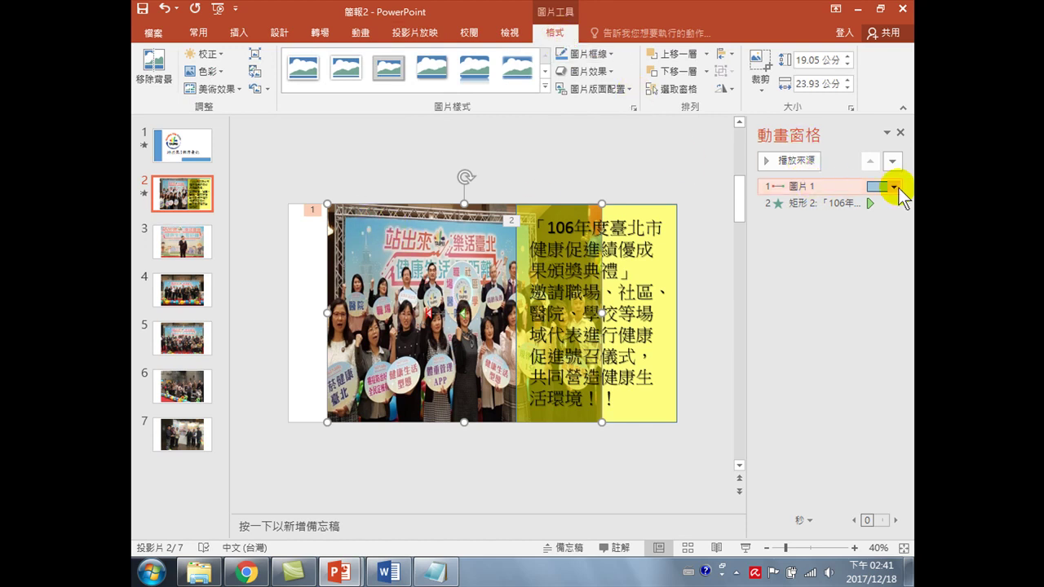
pyautogui.click(791, 187)
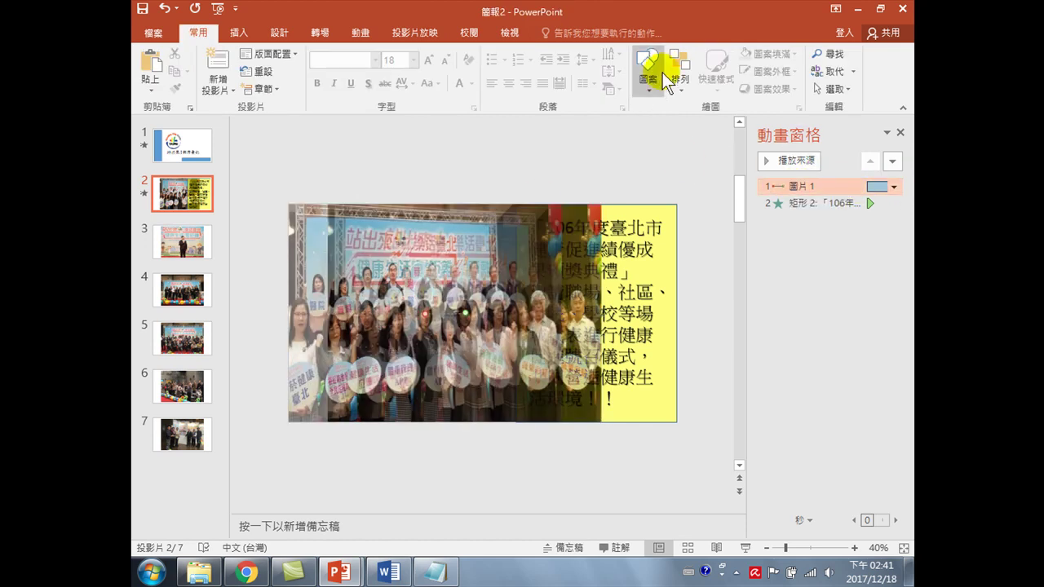
pyautogui.click(330, 244)
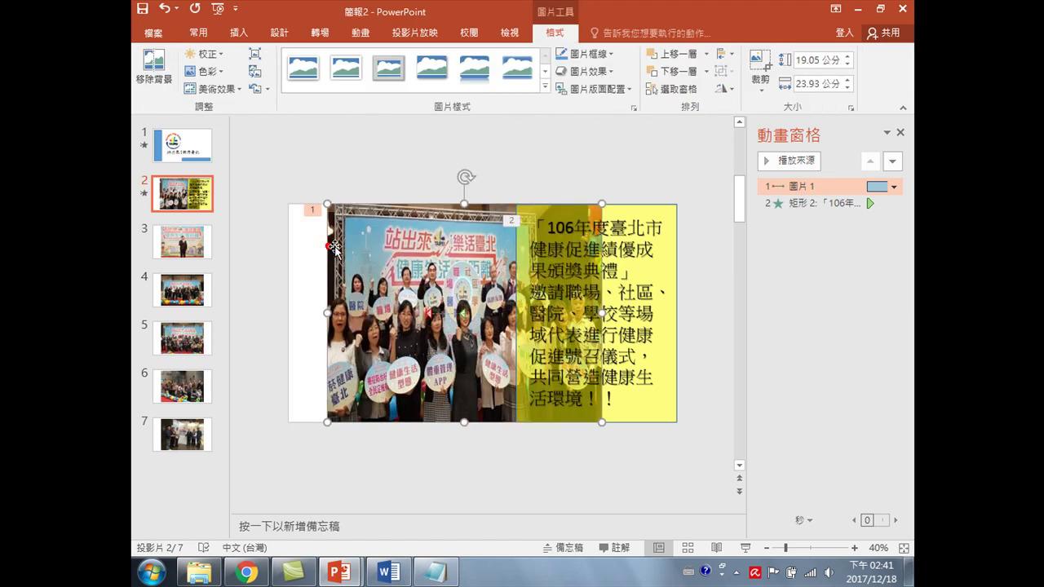
pyautogui.click(312, 209)
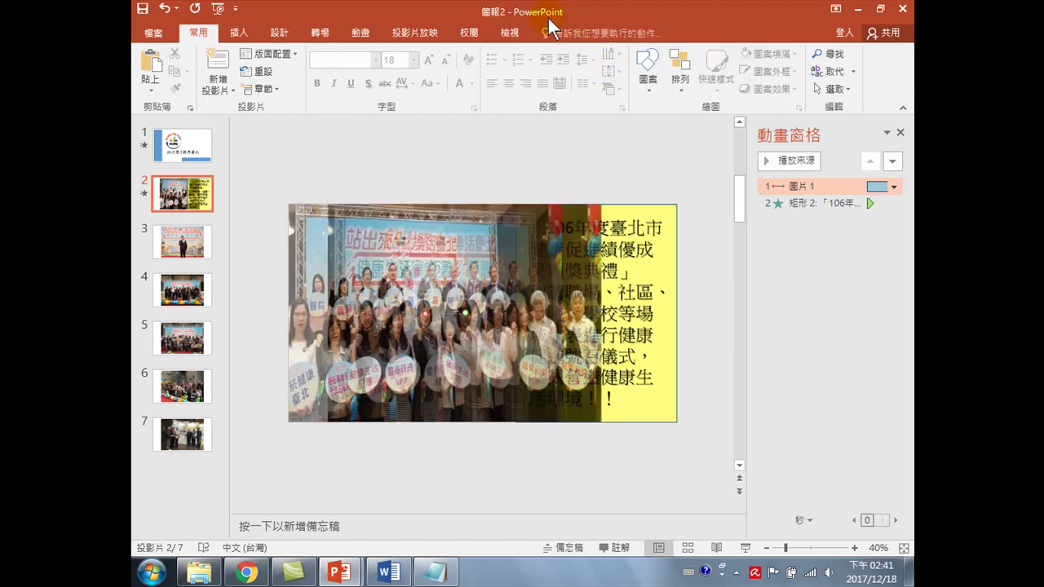
pyautogui.click(822, 186)
# - Set both the photo's motion path and the caption's Appear to start With Previous
pyautogui.click(360, 33)
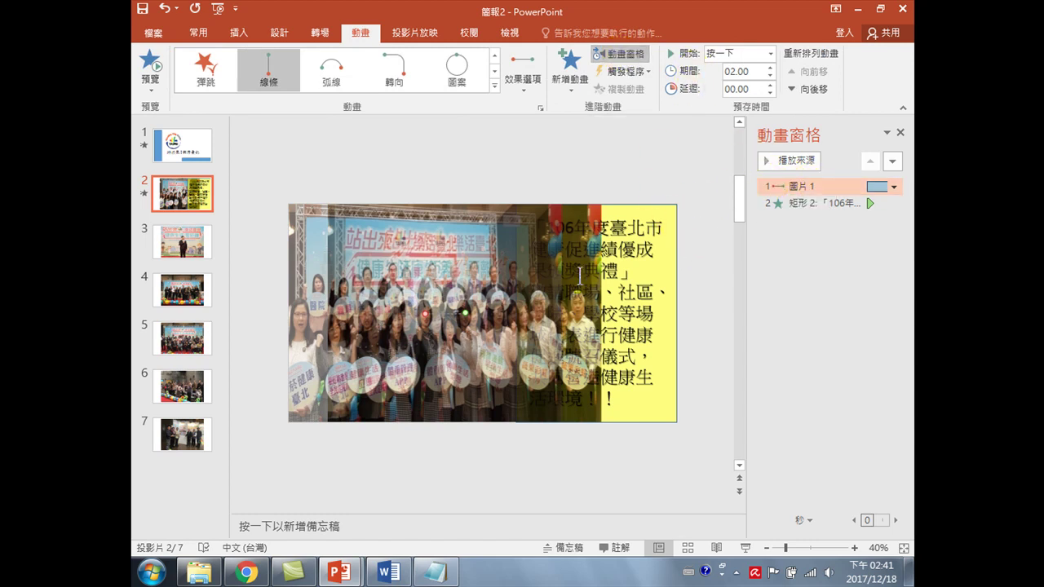
pyautogui.click(771, 54)
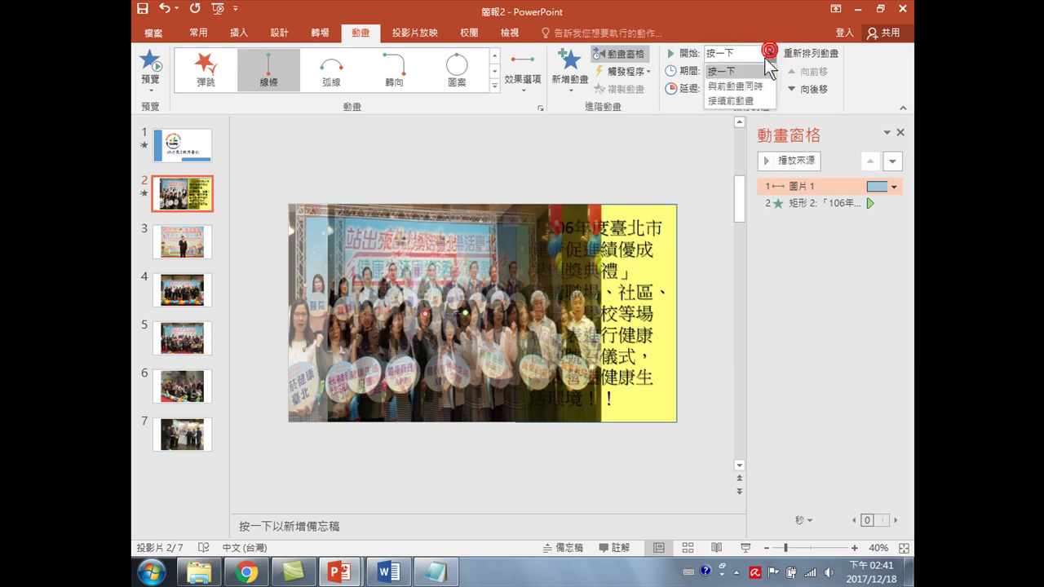
pyautogui.click(734, 80)
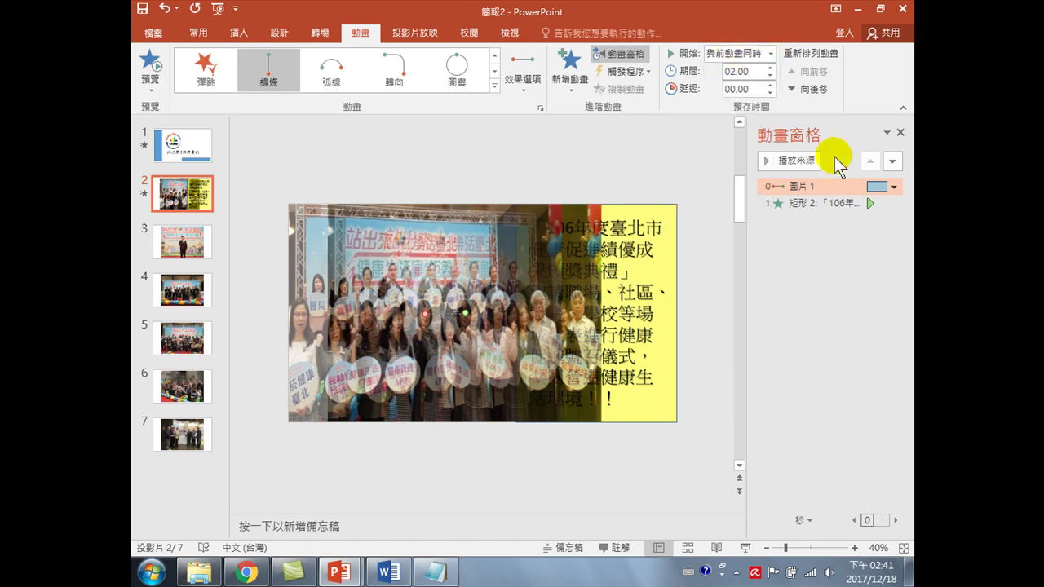
pyautogui.click(819, 204)
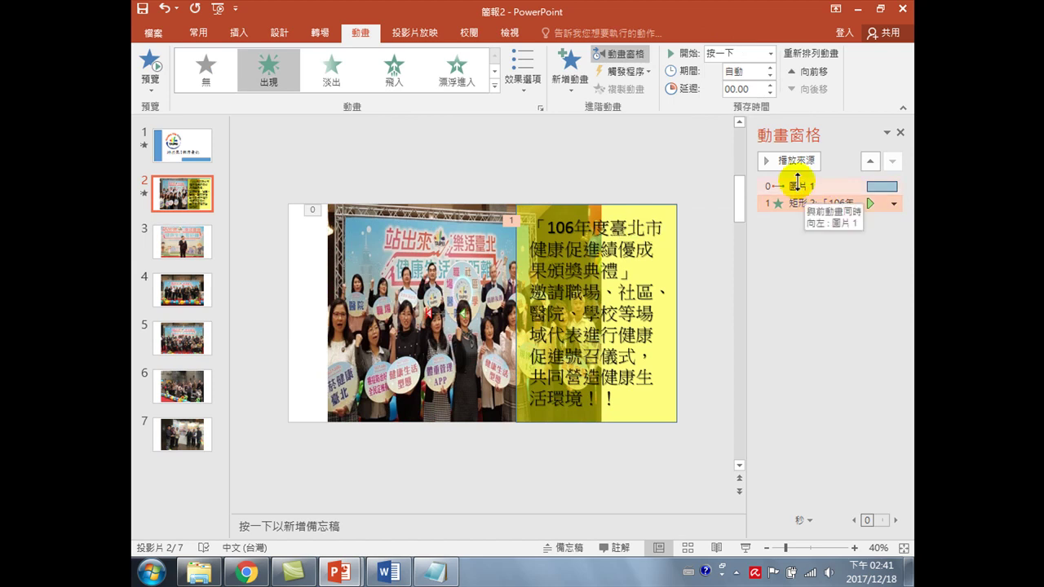
pyautogui.click(771, 53)
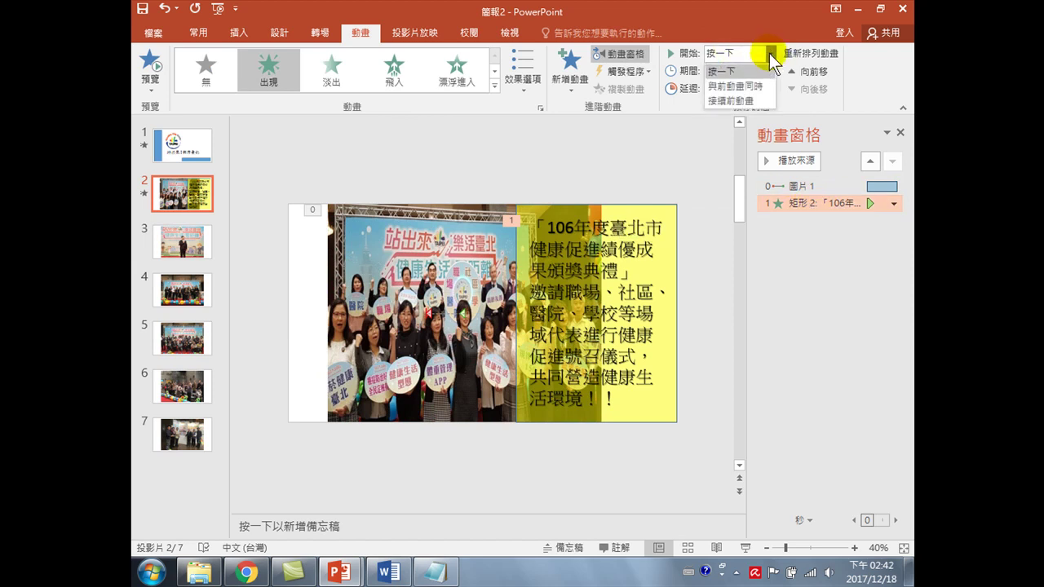
pyautogui.click(738, 85)
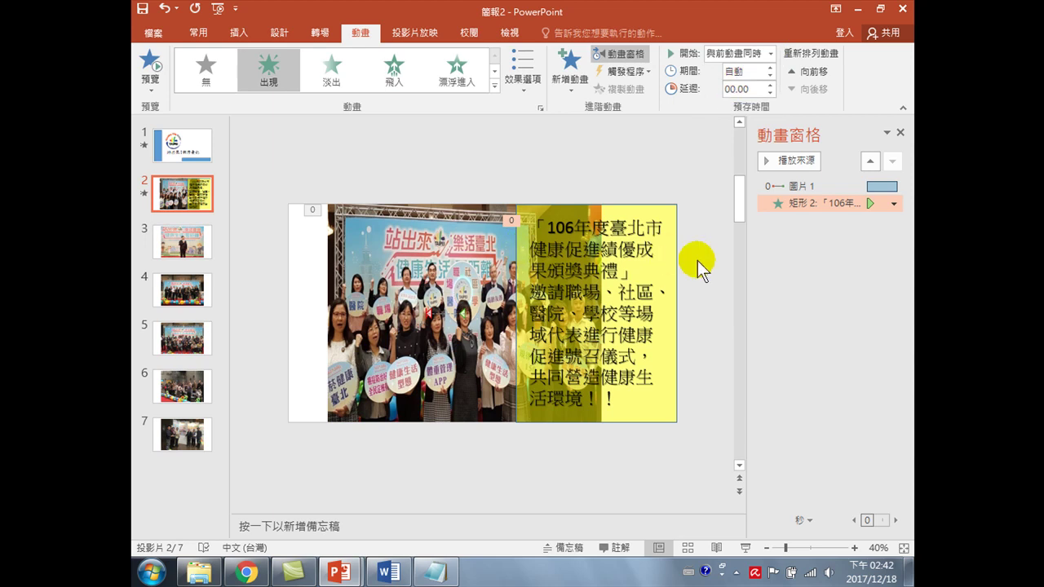
# - Test slide 2 in a slideshow, then select the photo's motion path animation
pyautogui.hotkey('shift', 'F5')
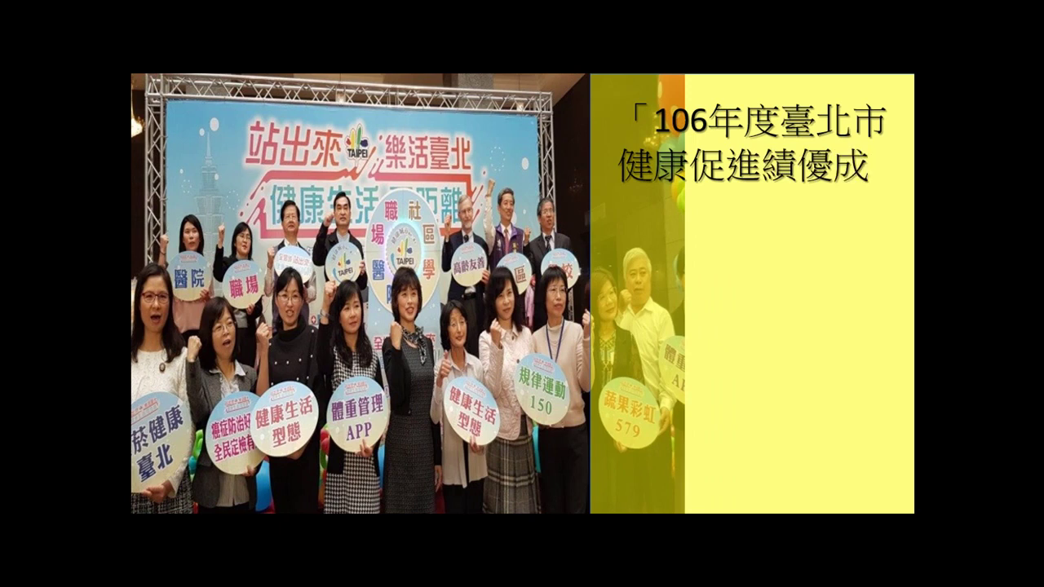
pyautogui.press('Escape')
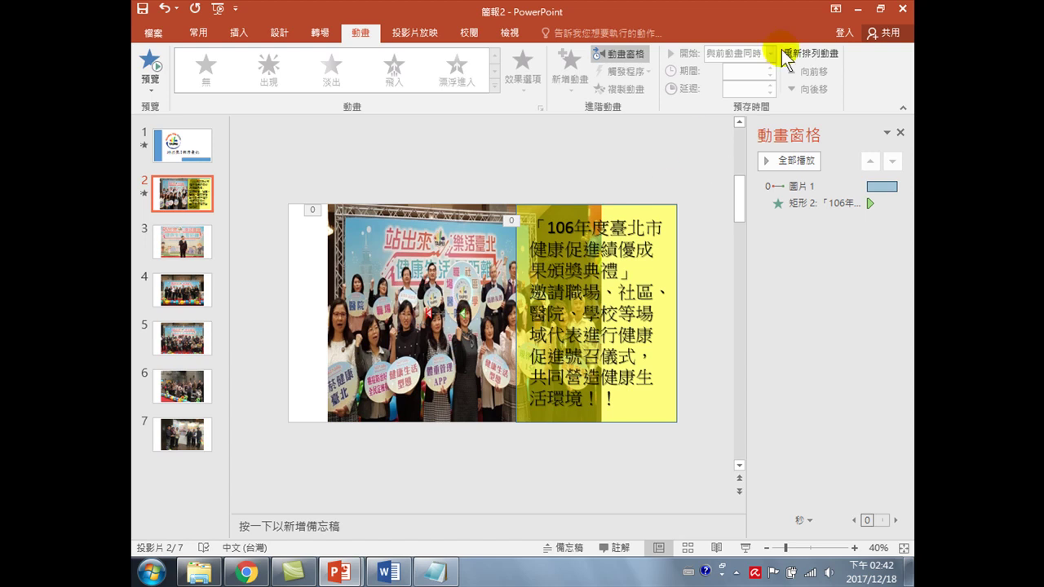
pyautogui.click(822, 203)
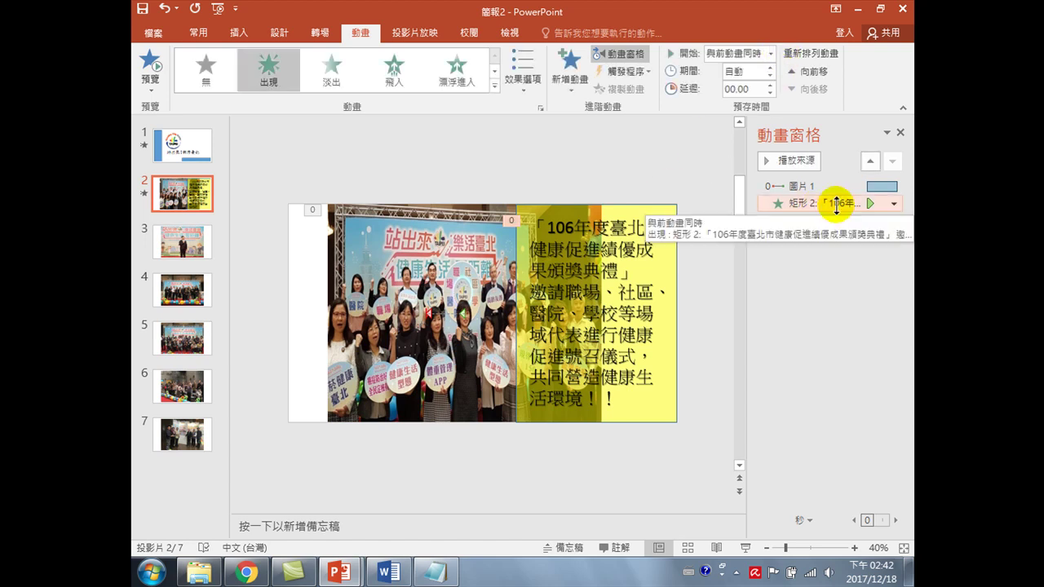
pyautogui.click(812, 185)
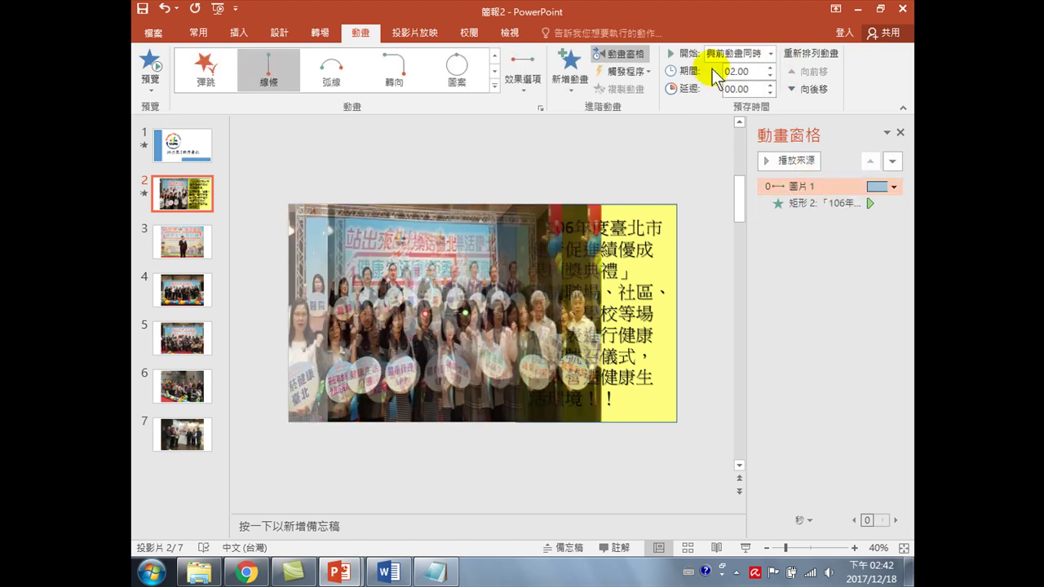
pyautogui.click(428, 245)
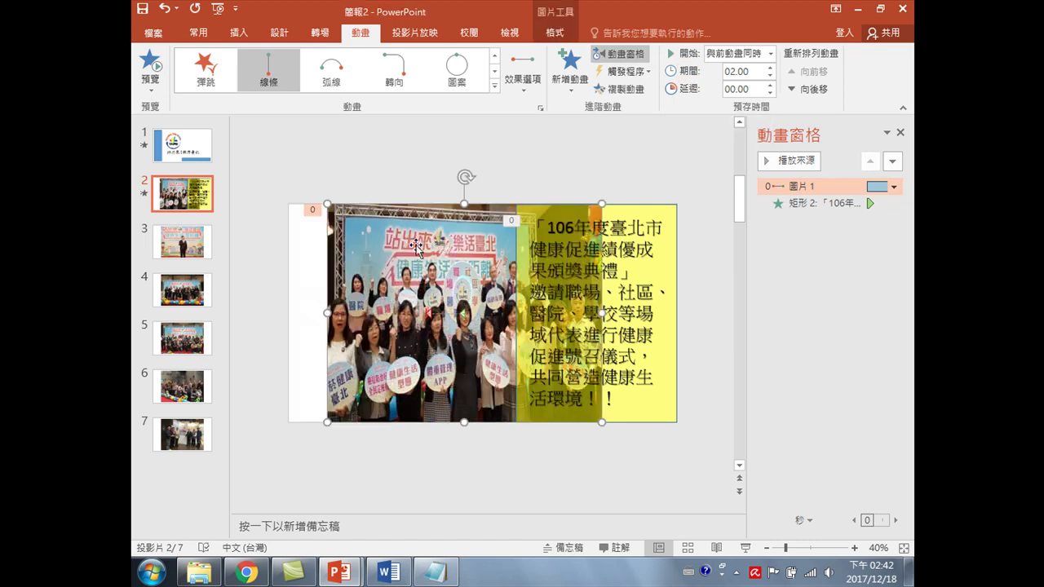
pyautogui.click(825, 186)
# - Raise the photo motion path's duration to 10.00 seconds and replay slide 2 as a slideshow
pyautogui.click(768, 67)
pyautogui.click(768, 67)
pyautogui.click(768, 67)
pyautogui.click(769, 67)
pyautogui.click(768, 67)
pyautogui.click(769, 67)
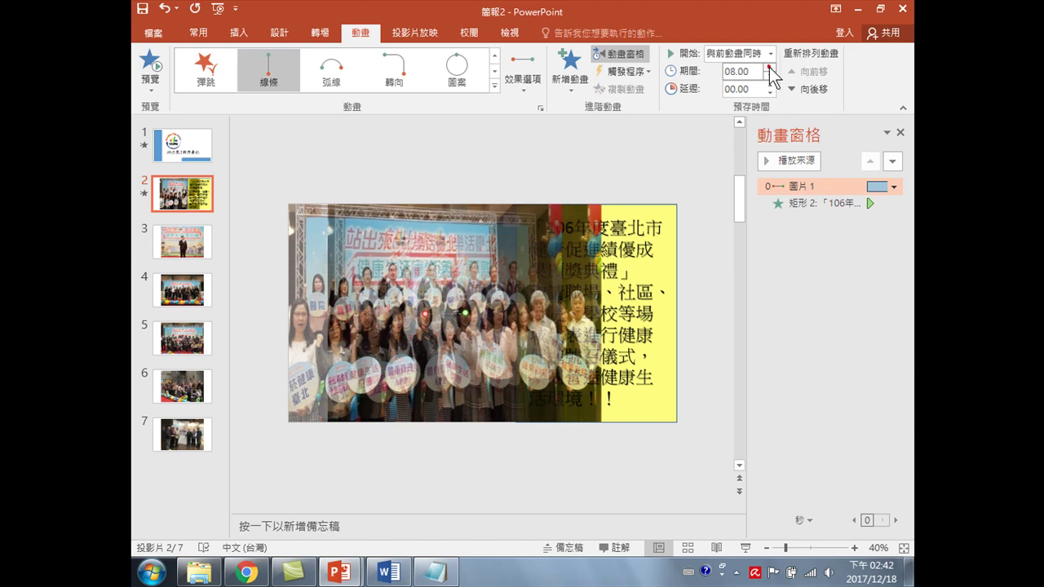
pyautogui.click(769, 67)
pyautogui.click(769, 67)
pyautogui.click(769, 67)
pyautogui.click(710, 175)
pyautogui.hotkey('shift', 'F5')
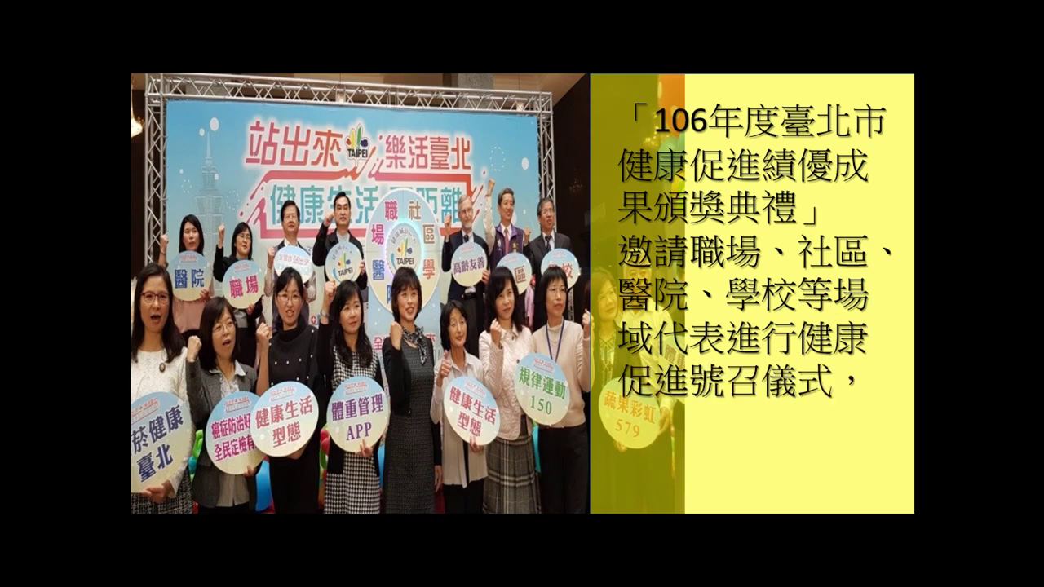
pyautogui.press('Escape')
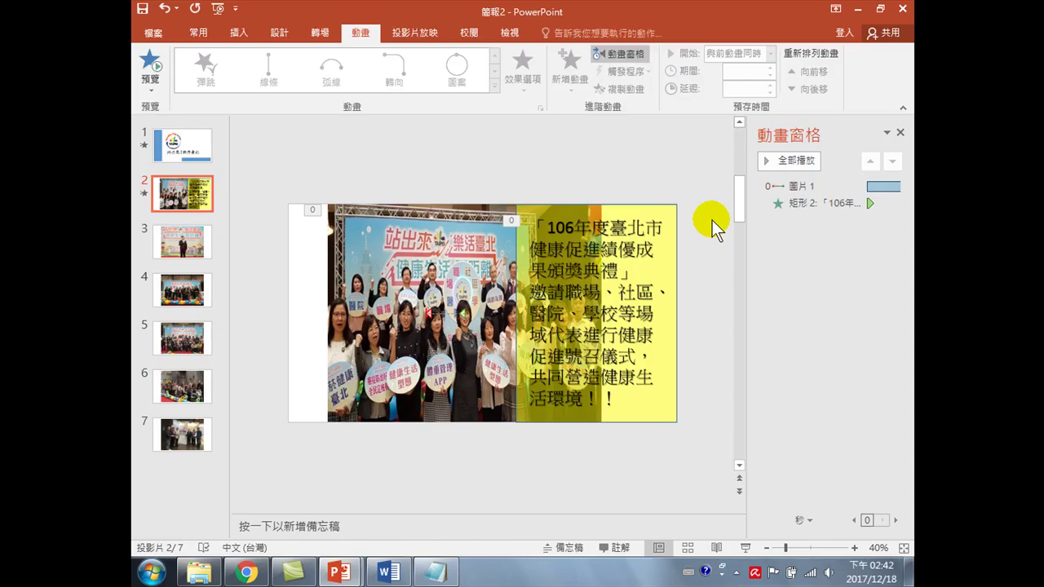
# - Browse the thumbnails from the title slide through slide 4 and settle on slide 3
pyautogui.click(413, 252)
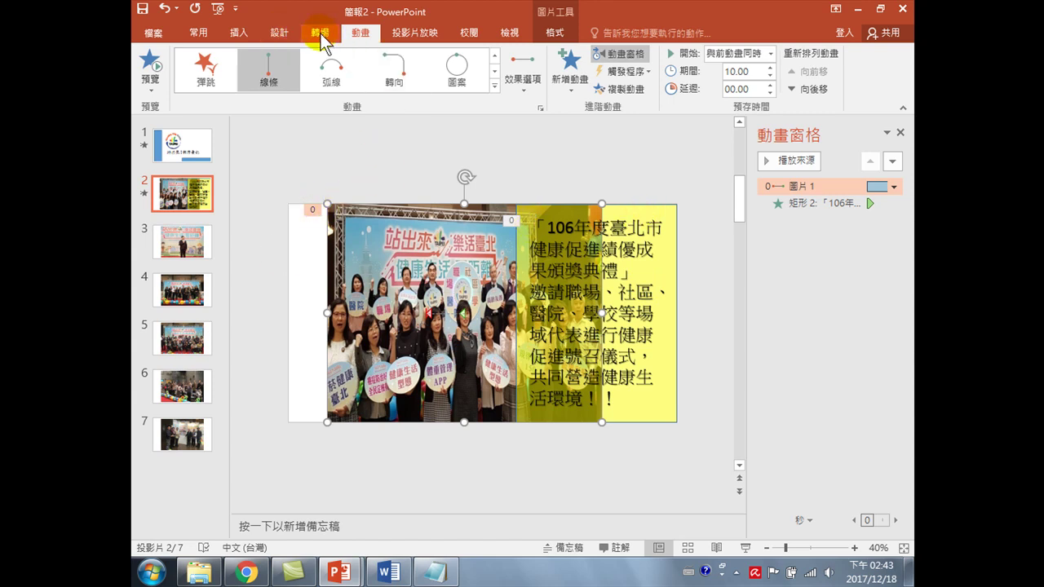
pyautogui.click(184, 146)
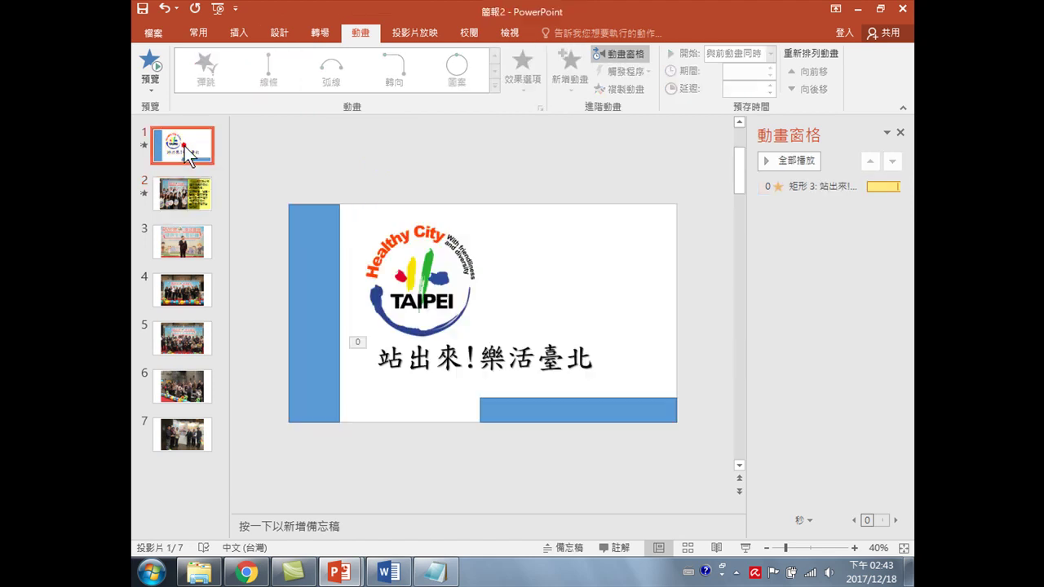
pyautogui.click(183, 189)
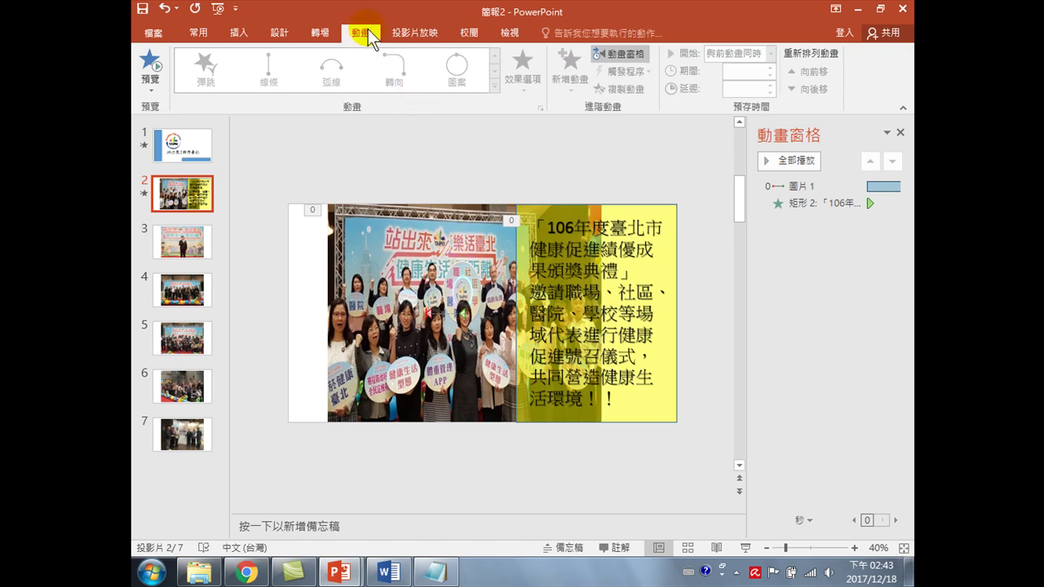
pyautogui.click(163, 243)
pyautogui.click(175, 279)
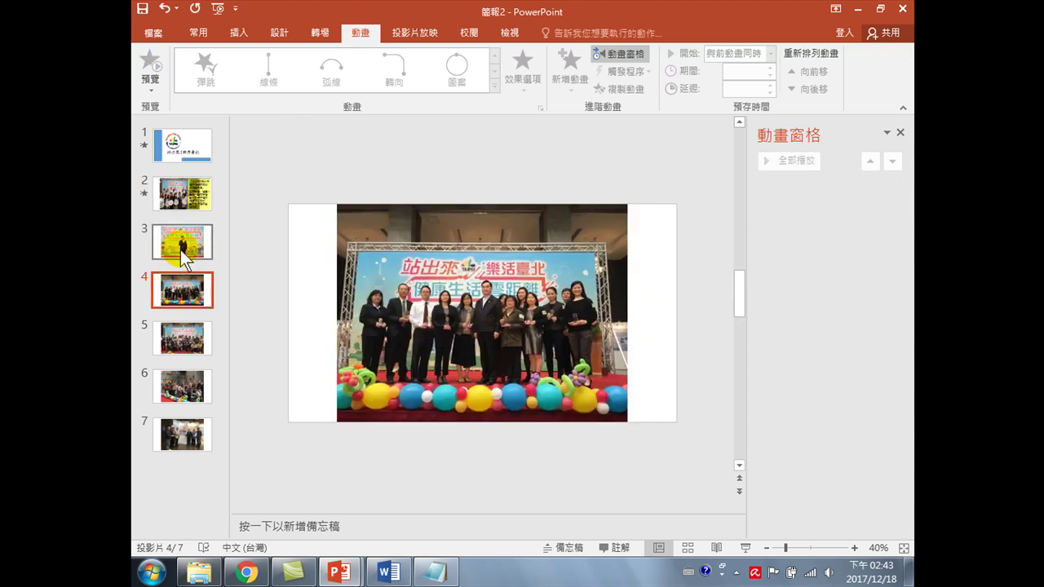
pyautogui.click(171, 241)
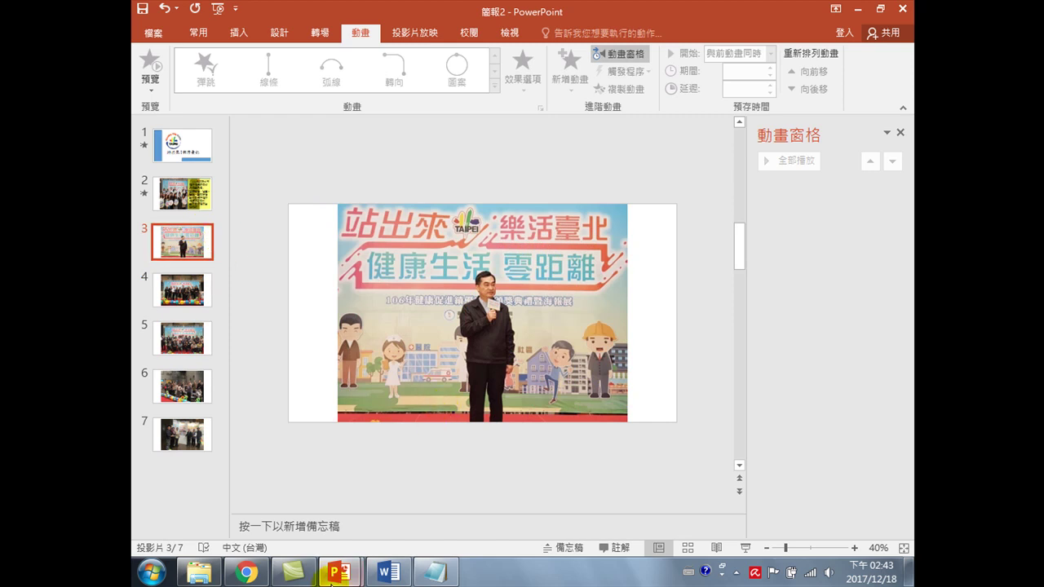
# - Copy the speech caption from the Word table, stripping its formatting through Notepad
pyautogui.click(393, 580)
pyautogui.scroll(-3, 531, 403)
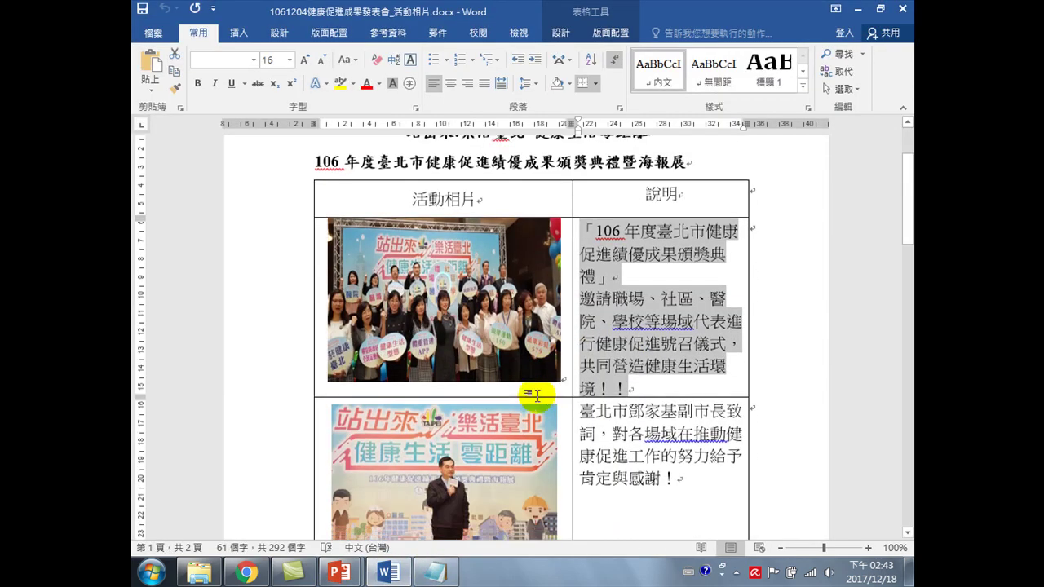
pyautogui.scroll(-2, 523, 400)
pyautogui.scroll(-2, 523, 399)
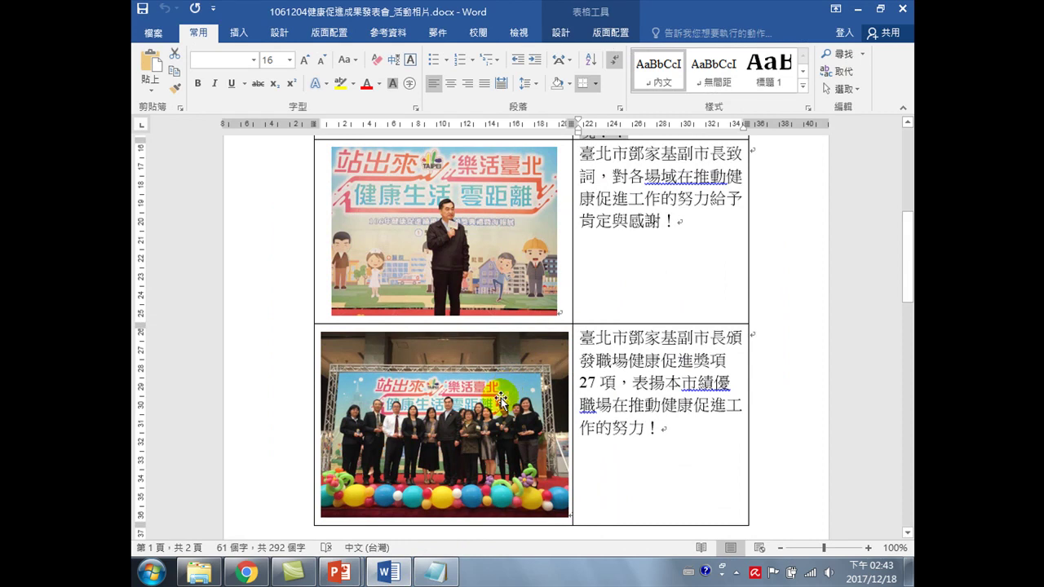
pyautogui.scroll(3, 561, 355)
pyautogui.scroll(-2, 555, 359)
pyautogui.scroll(2, 584, 299)
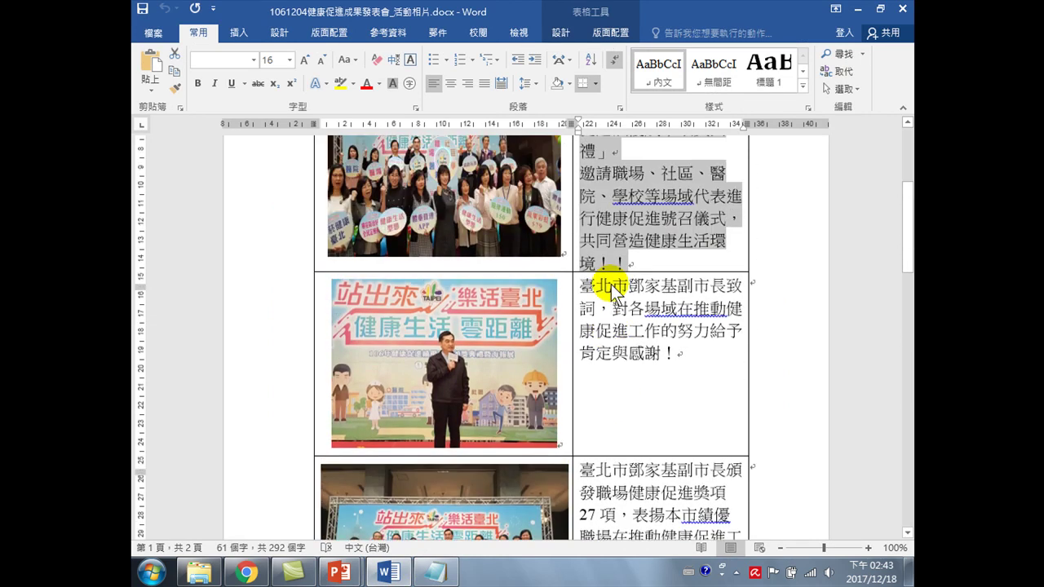
pyautogui.moveTo(580, 300); pyautogui.dragTo(689, 378)
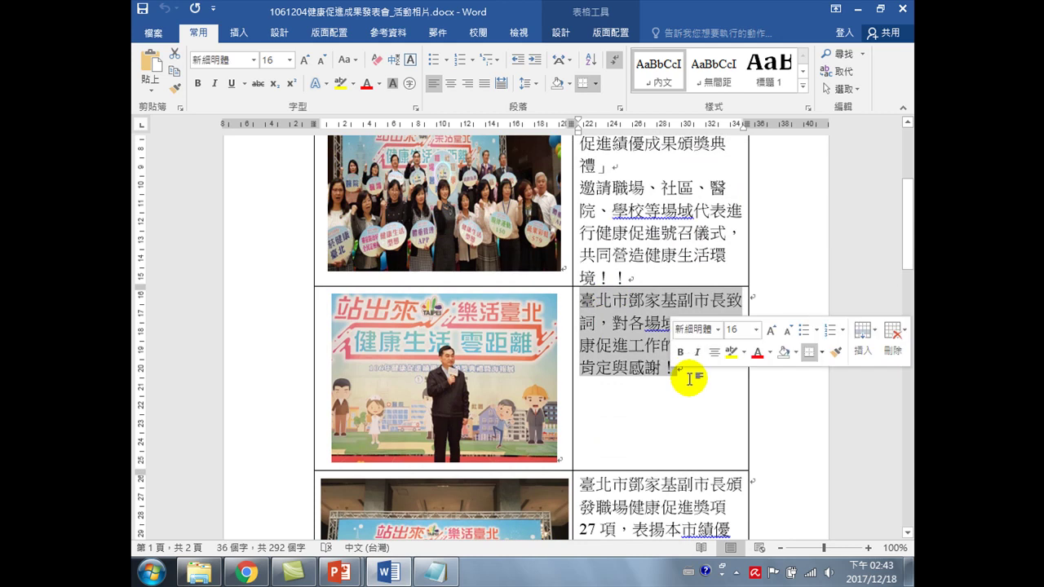
pyautogui.click(433, 575)
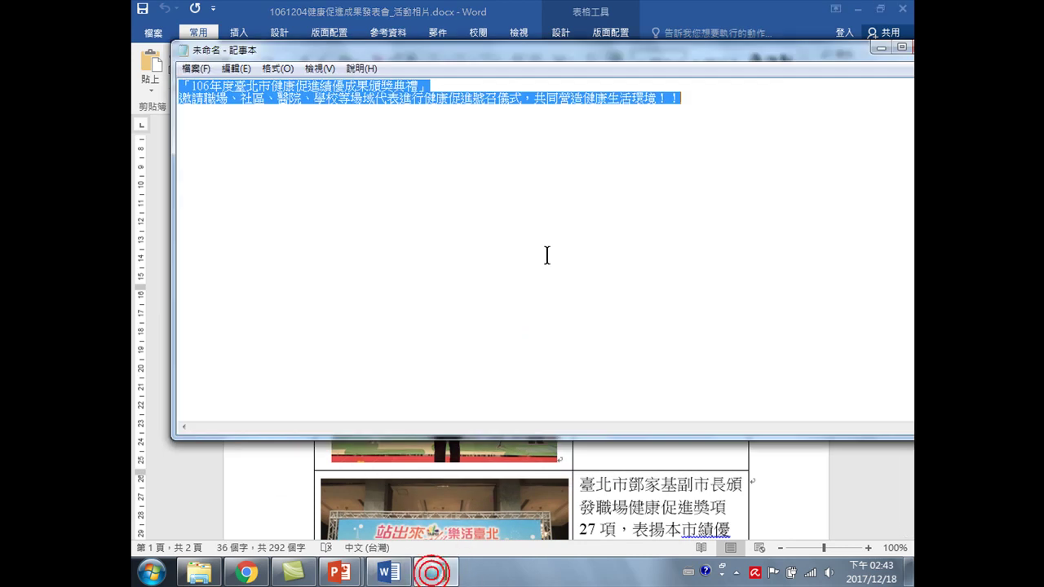
pyautogui.write('臺北市鄧家基副市長致詞，對各場域在推動健康促進工作的努力給予肯定與感謝！')
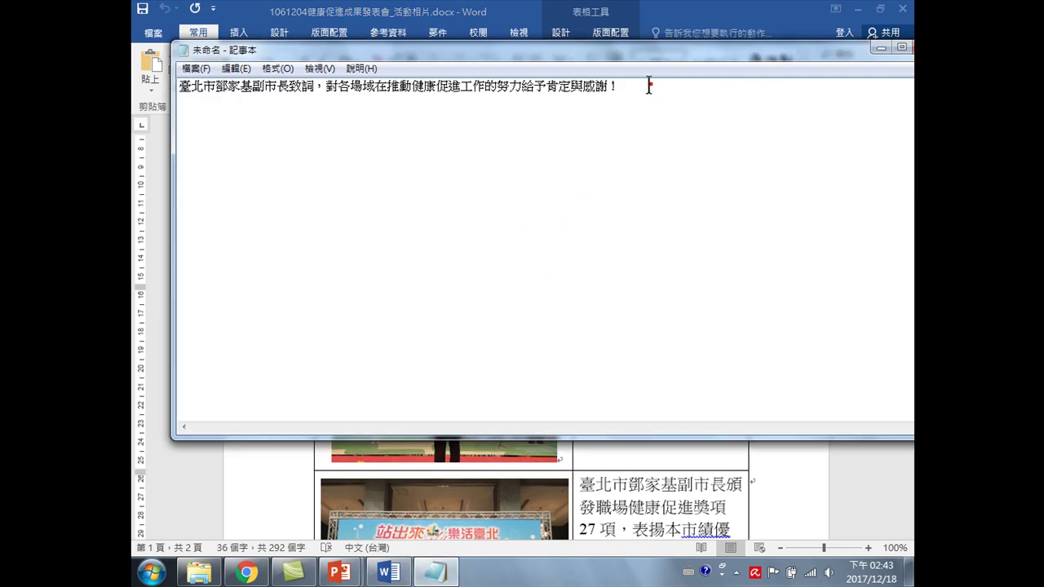
pyautogui.hotkey('ctrl', 'a')
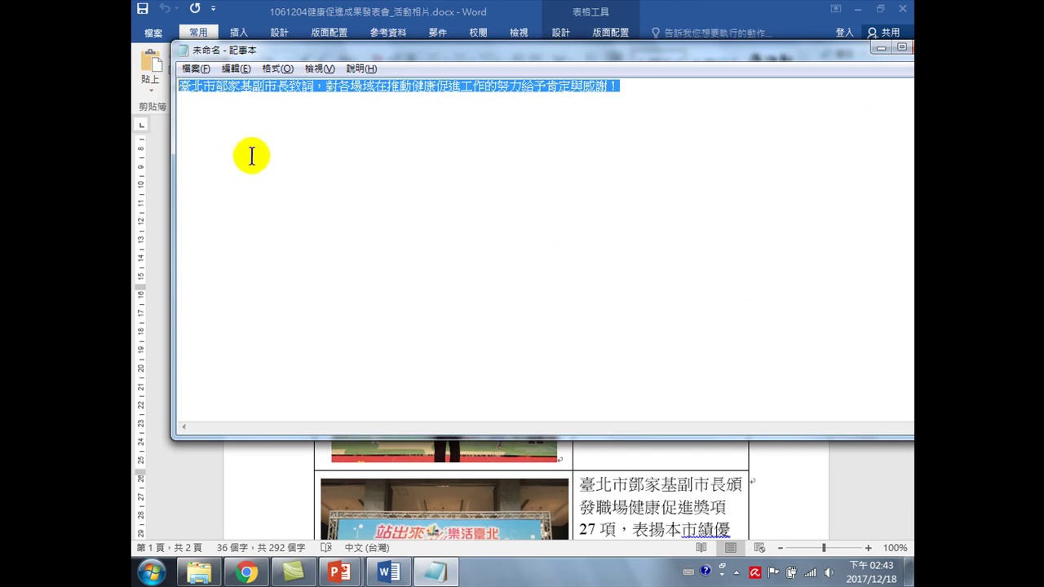
pyautogui.hotkey('alt', 'Tab')
# - Paste the caption onto slide 3, enlarge it to 40 pt, and widen it across the photo's bottom
pyautogui.moveTo(343, 581)
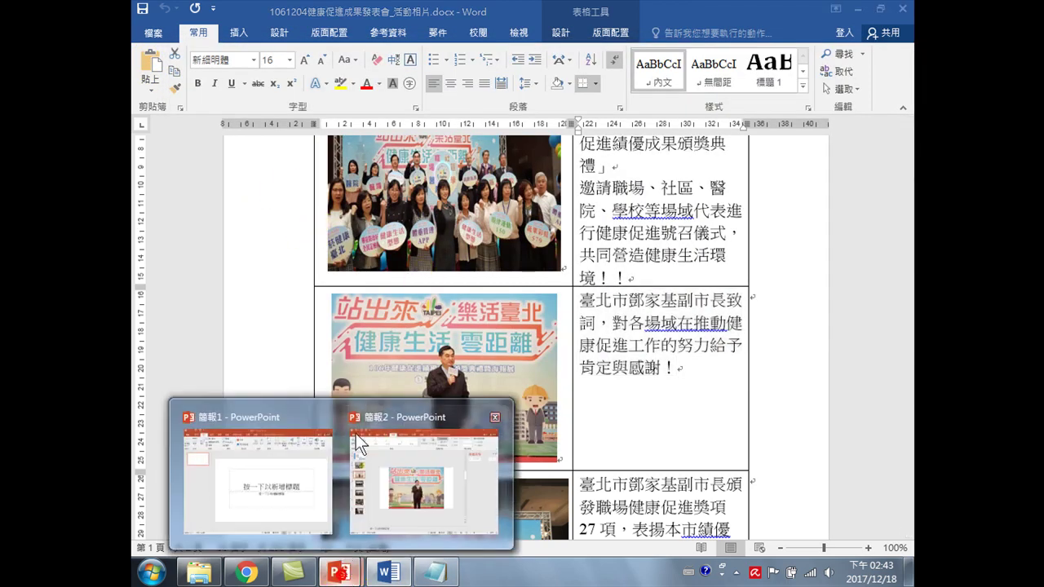
pyautogui.click(408, 473)
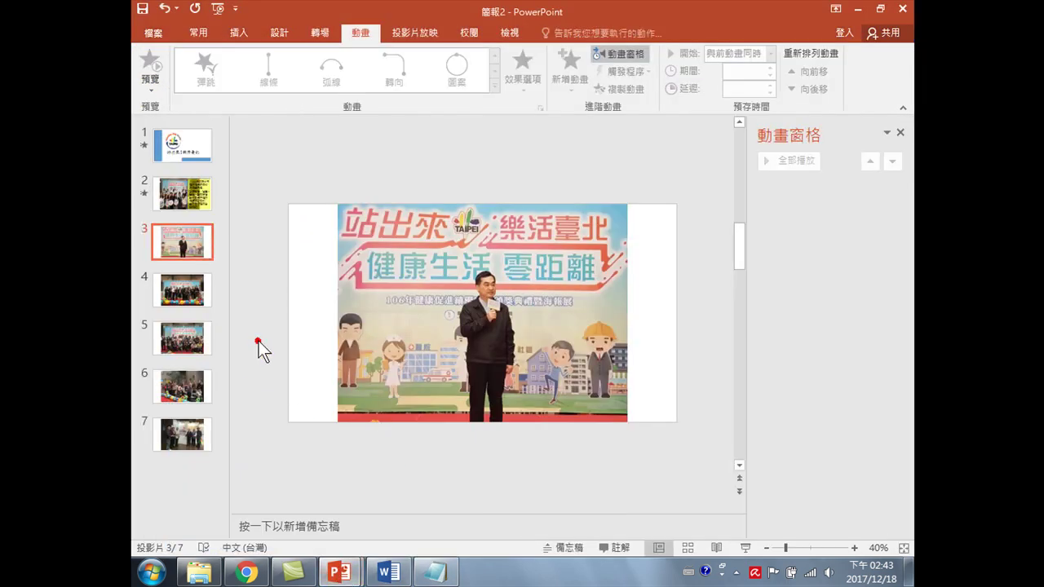
pyautogui.hotkey('ctrl', 'v')
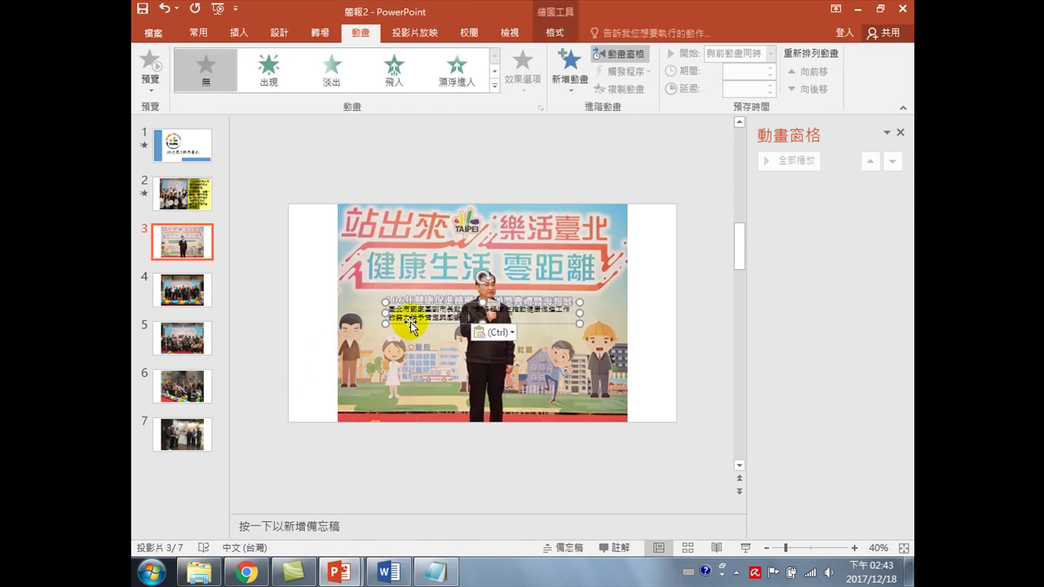
pyautogui.doubleClick(418, 318)
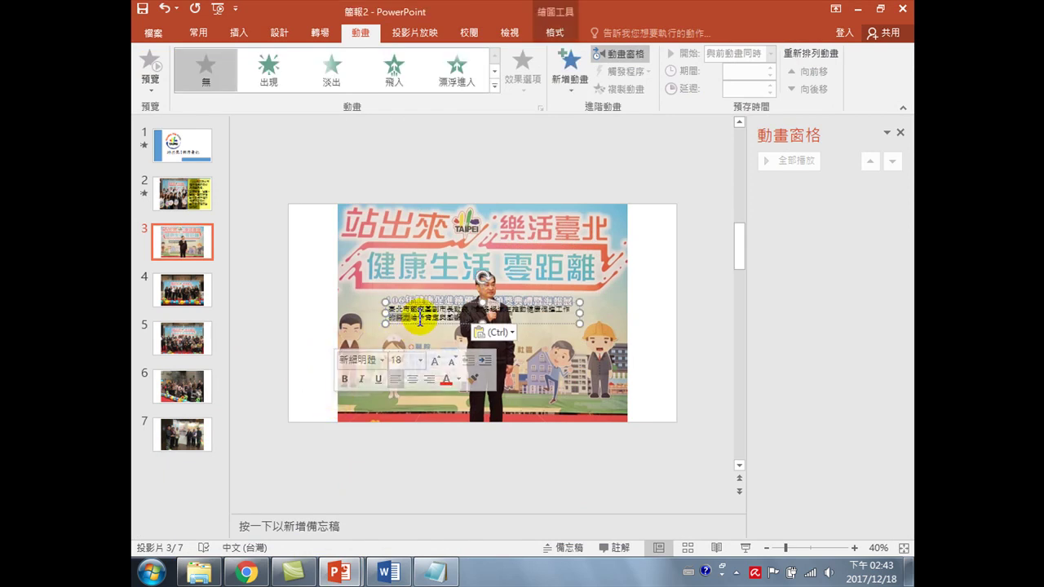
pyautogui.moveTo(419, 322); pyautogui.dragTo(326, 414)
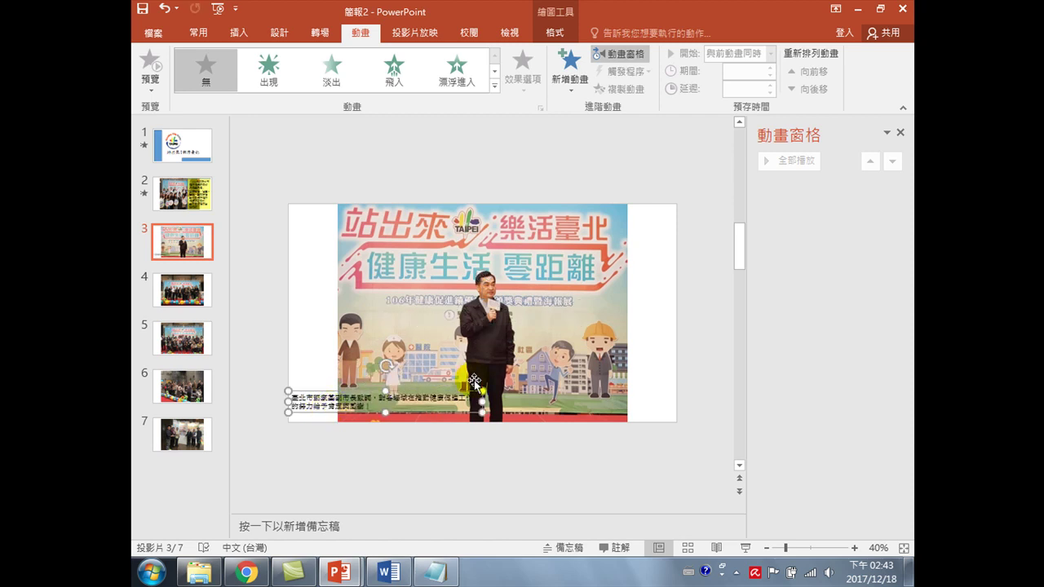
pyautogui.click(198, 33)
pyautogui.click(428, 60)
pyautogui.click(428, 60)
pyautogui.click(428, 60)
pyautogui.click(428, 61)
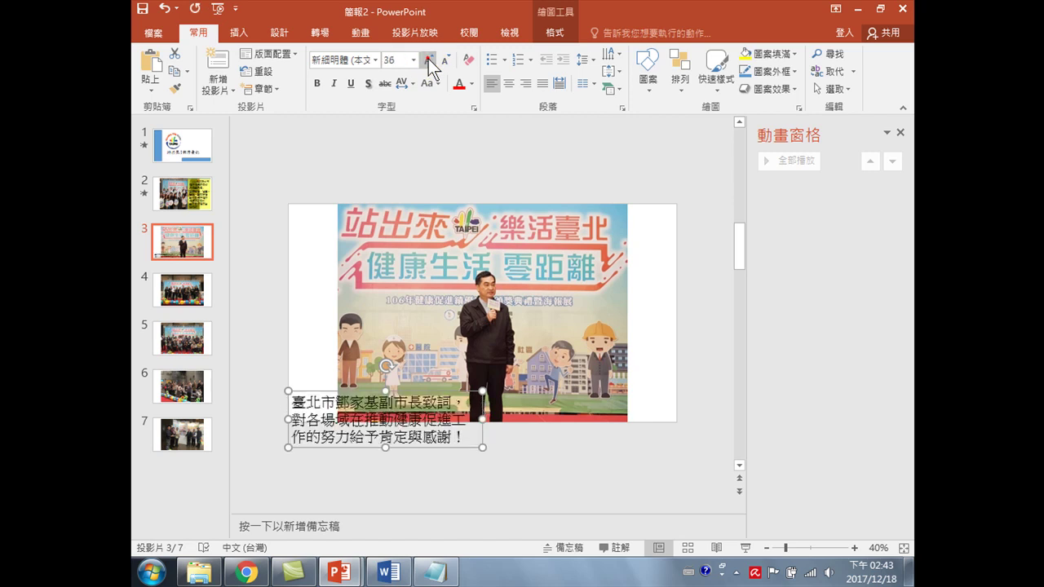
pyautogui.click(428, 60)
pyautogui.click(428, 60)
pyautogui.moveTo(482, 430); pyautogui.dragTo(677, 428)
pyautogui.moveTo(504, 435); pyautogui.dragTo(504, 412)
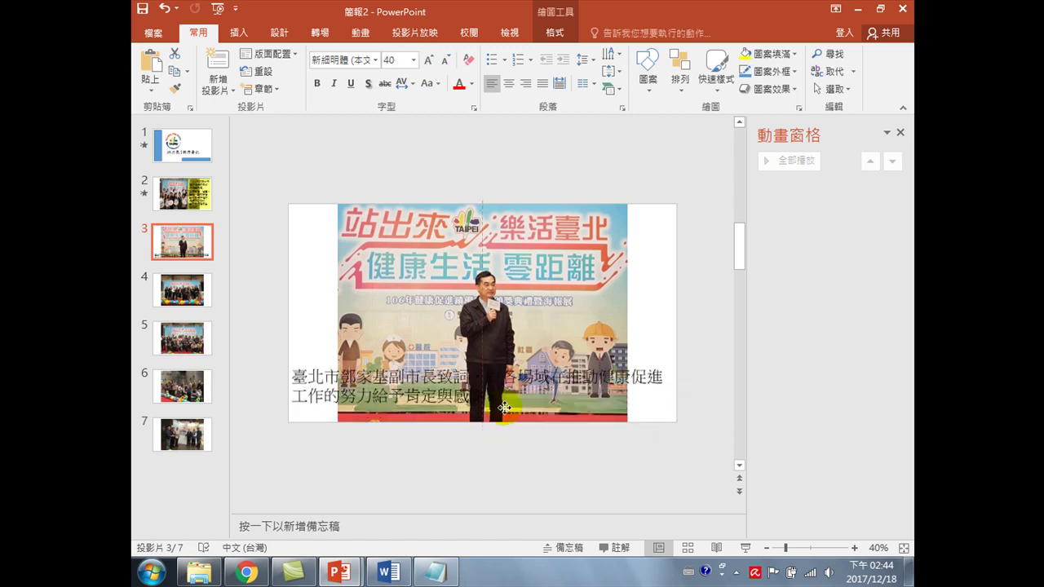
# - Fill the caption box yellow, set the font to 標楷體, and add text shadow
pyautogui.click(554, 33)
pyautogui.click(445, 54)
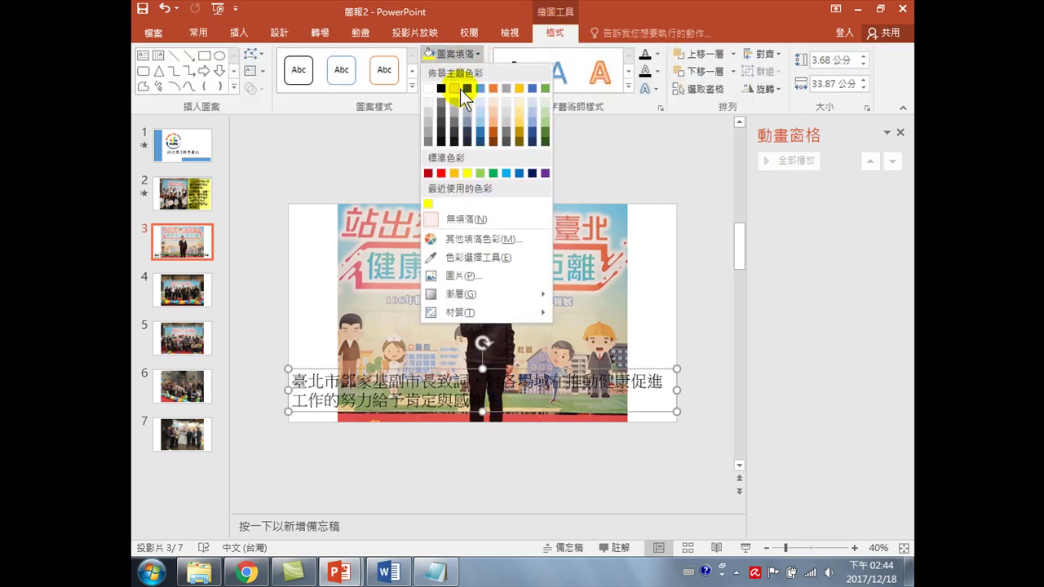
pyautogui.click(466, 172)
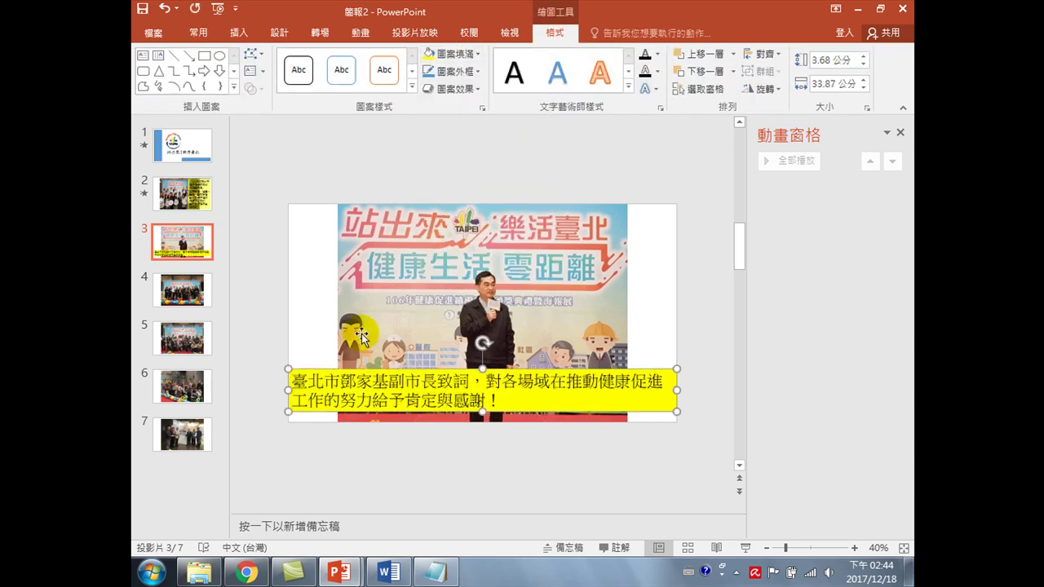
pyautogui.click(198, 33)
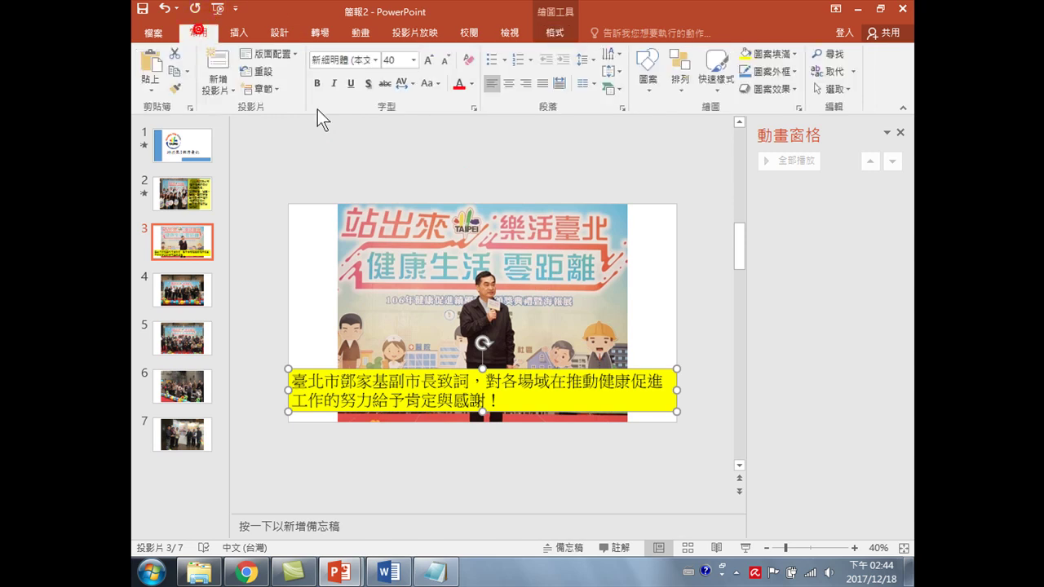
pyautogui.click(375, 61)
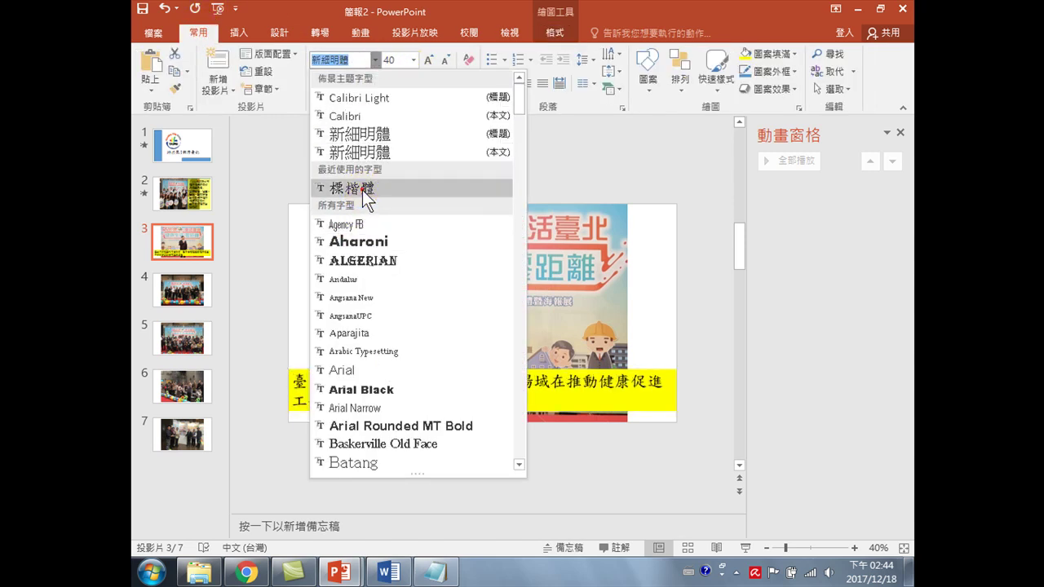
pyautogui.click(358, 188)
pyautogui.click(368, 83)
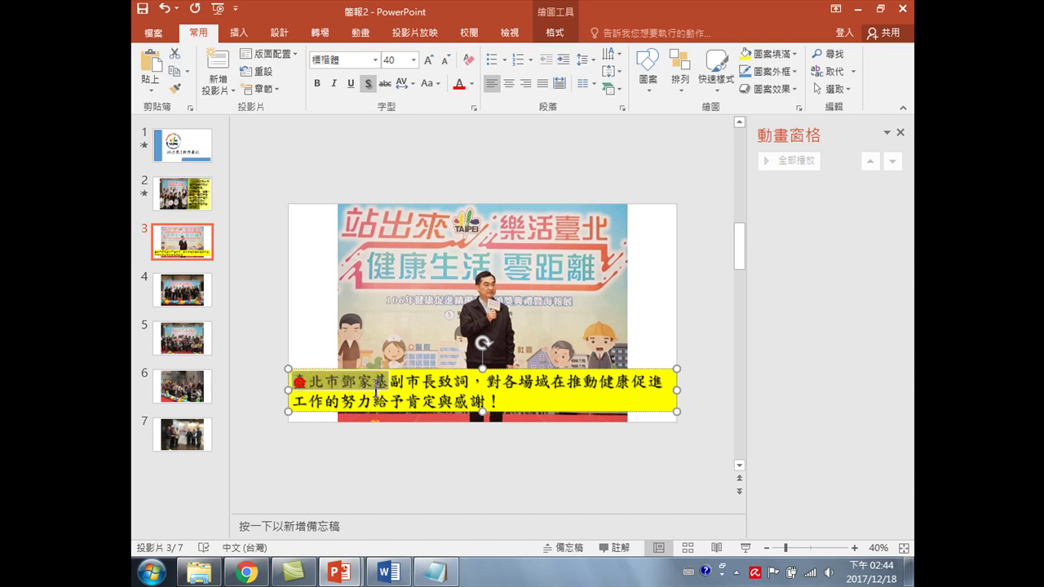
pyautogui.moveTo(298, 380); pyautogui.dragTo(508, 399)
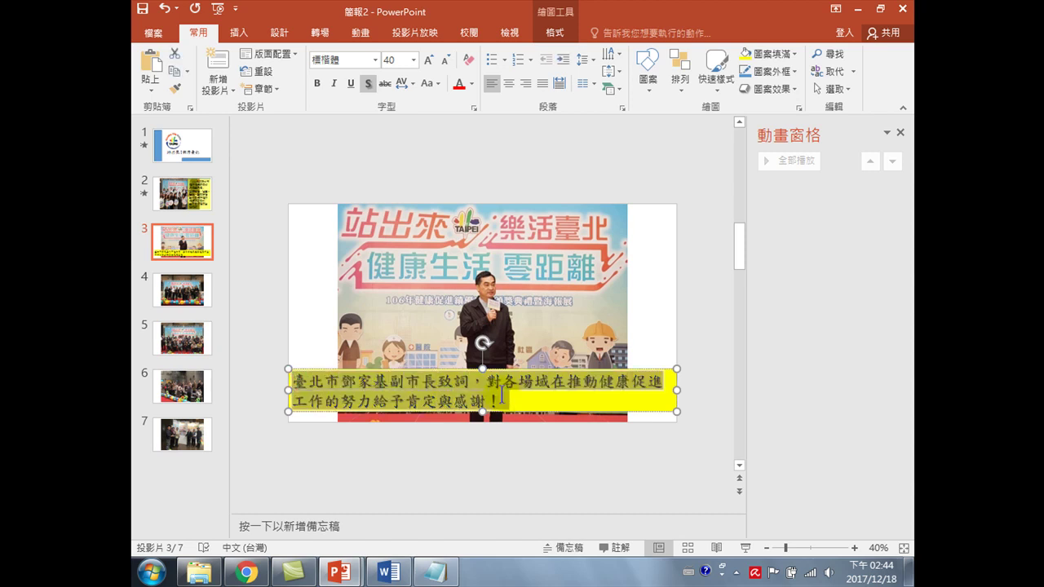
# - Apply Appear to slide 3's caption, animating text by character, then select slide 2
pyautogui.click(365, 27)
pyautogui.click(268, 71)
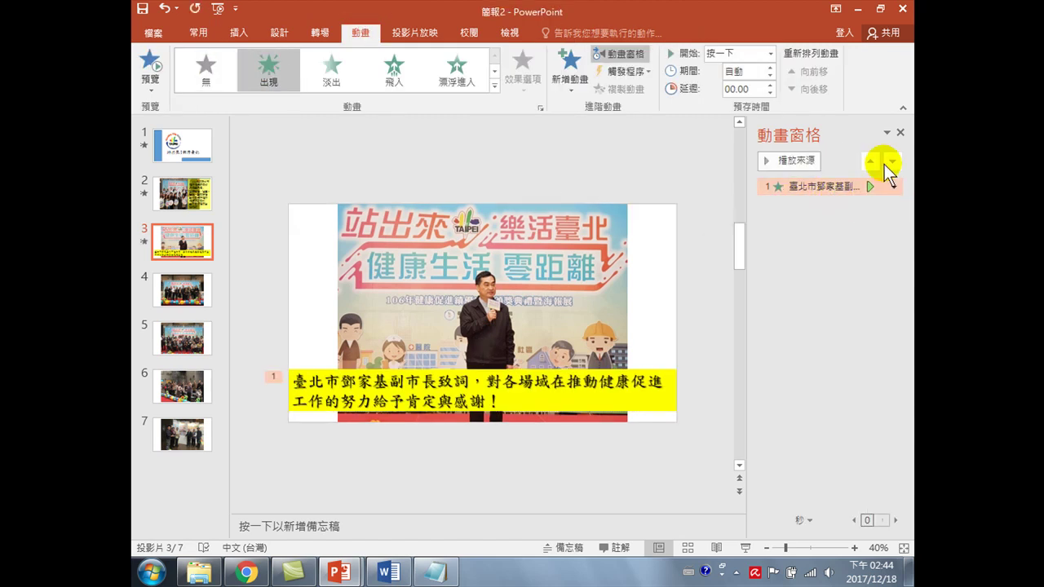
pyautogui.click(894, 186)
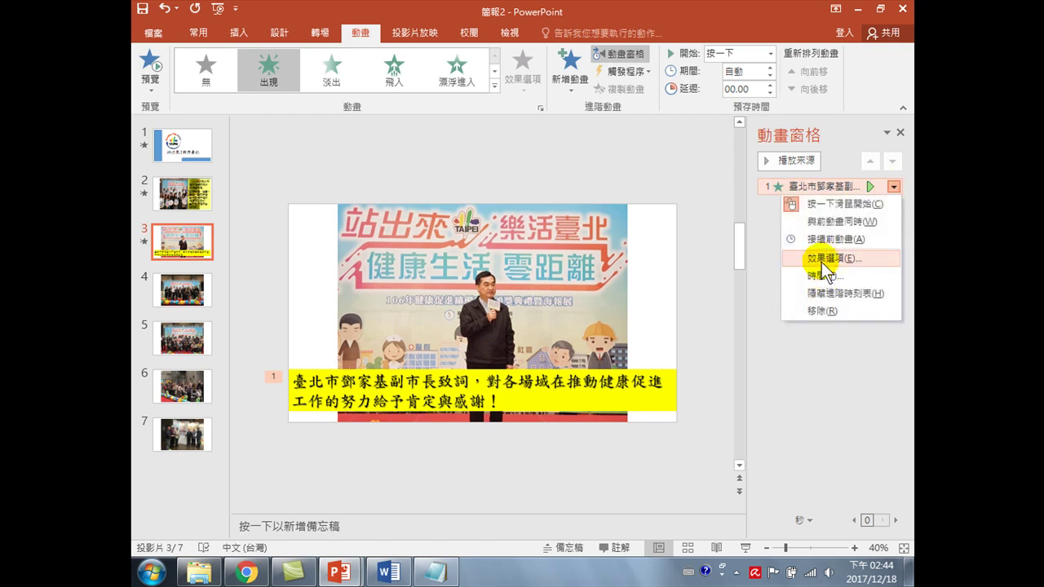
pyautogui.click(820, 258)
pyautogui.click(341, 290)
pyautogui.click(354, 322)
pyautogui.click(386, 427)
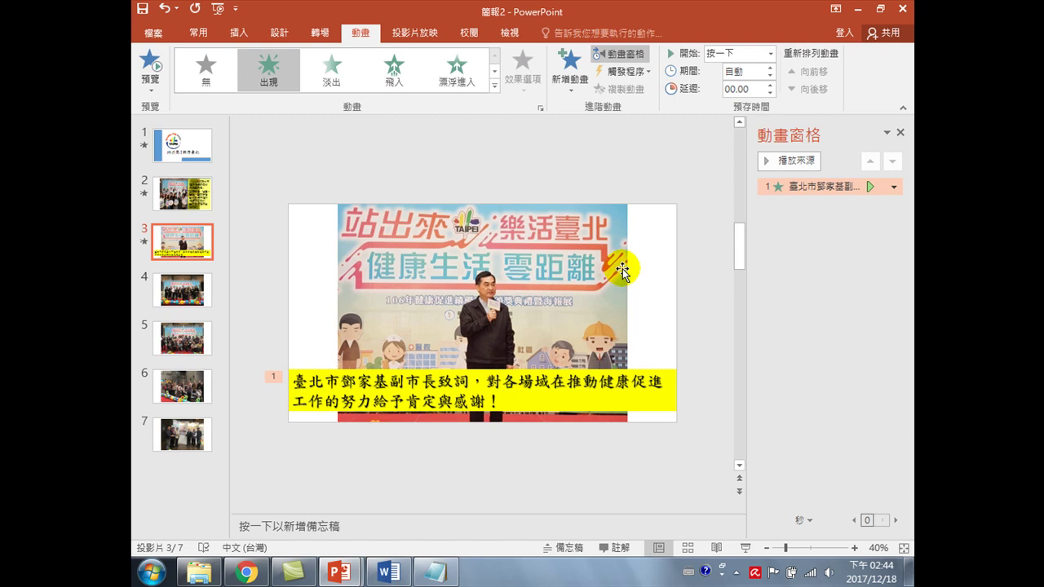
pyautogui.click(183, 190)
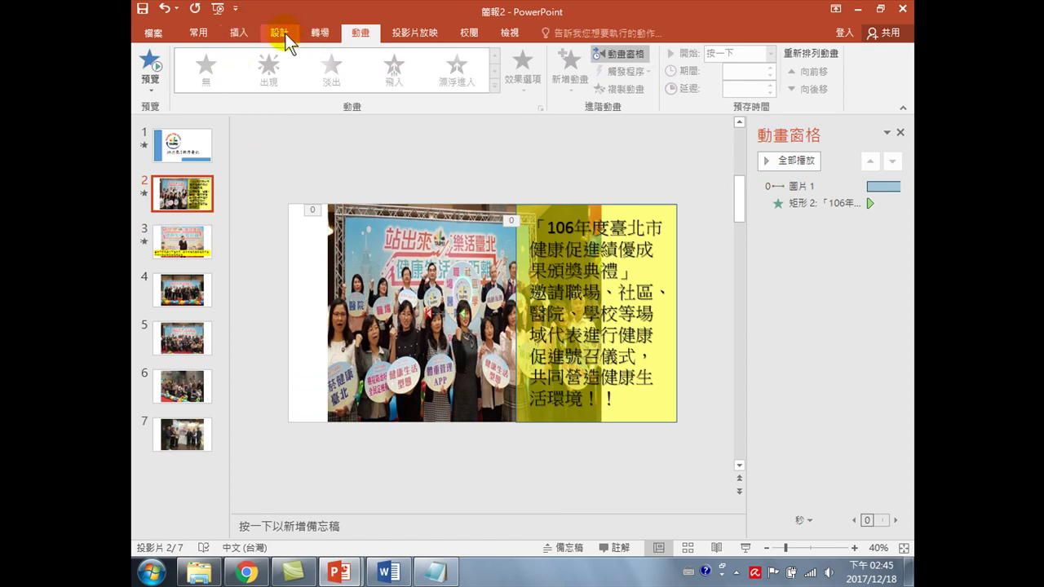
# - Give slide 2 the Ripple (漣漪) transition, lasting 1.40 seconds, then select slide 3
pyautogui.click(318, 34)
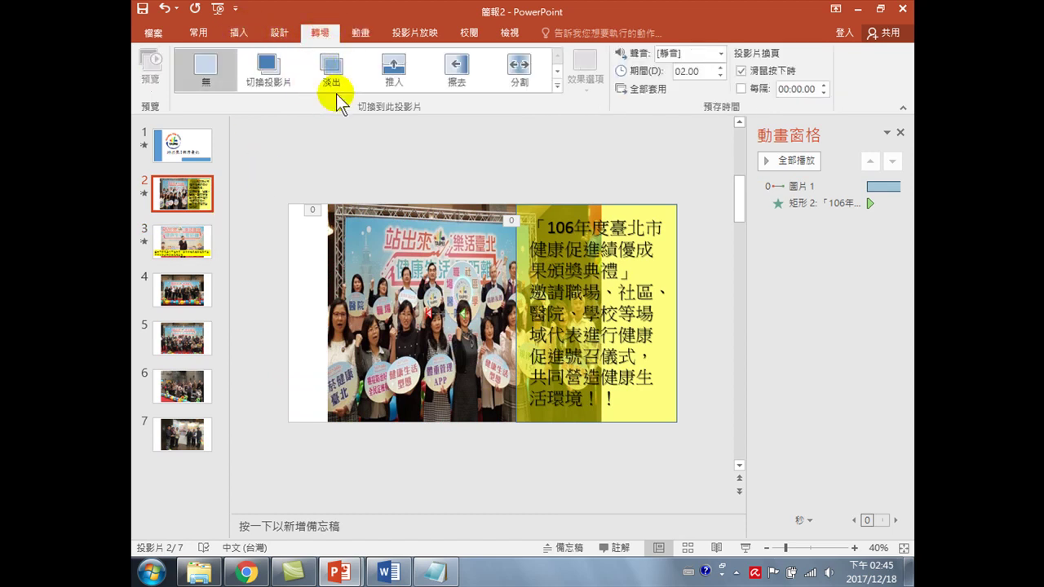
pyautogui.click(557, 70)
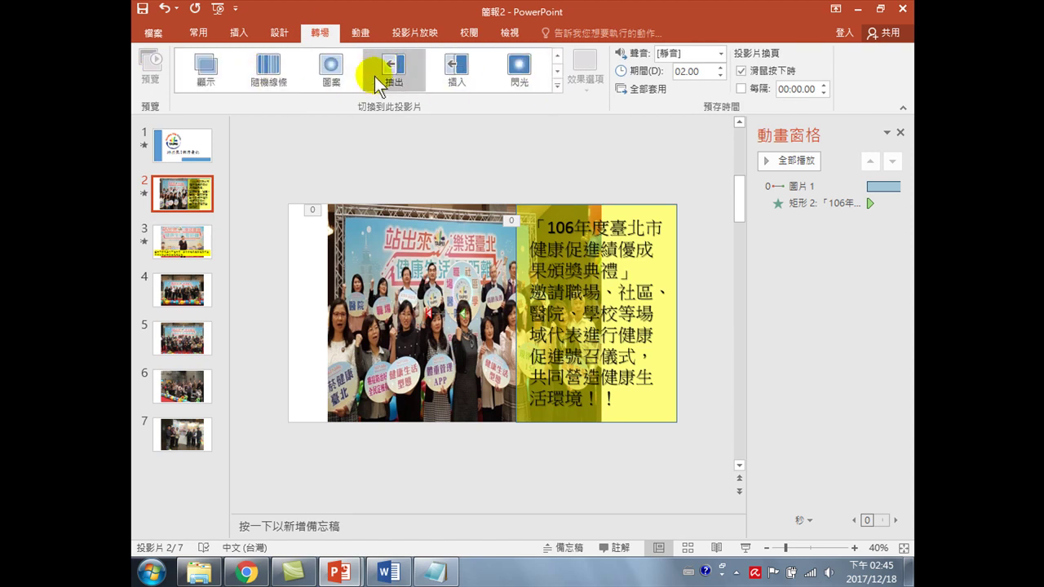
pyautogui.click(556, 75)
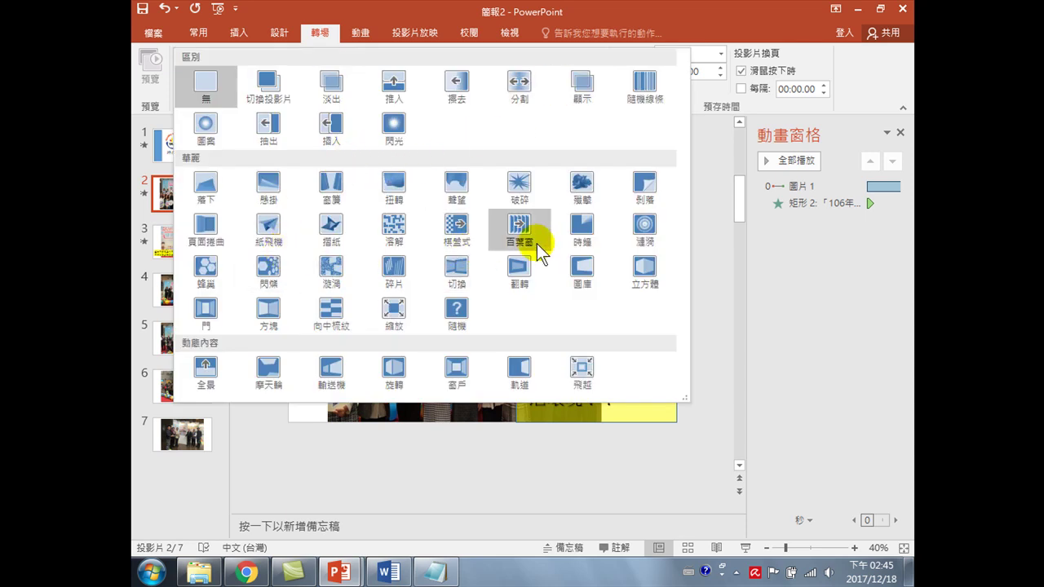
pyautogui.click(644, 228)
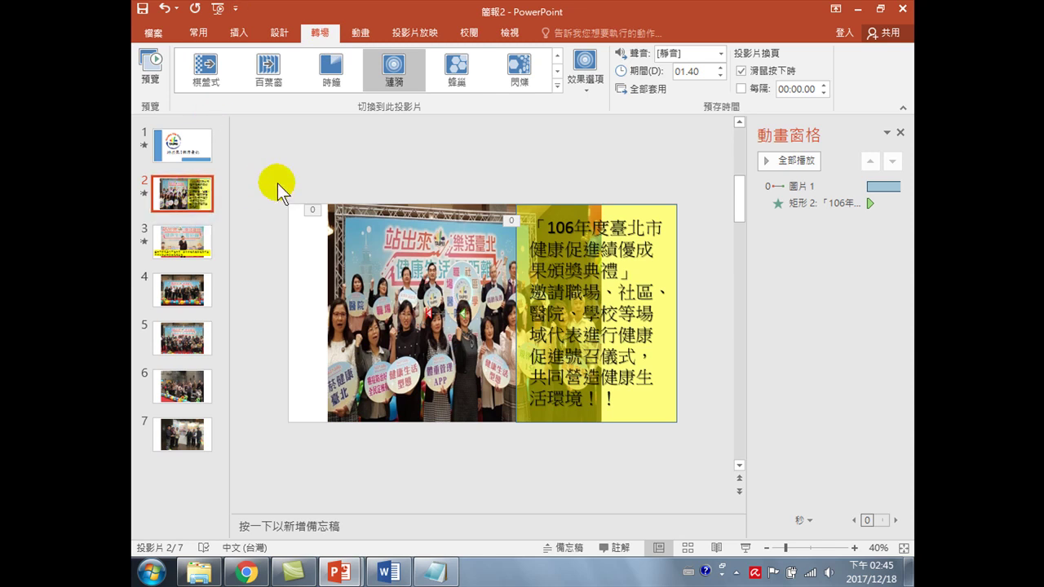
pyautogui.click(183, 244)
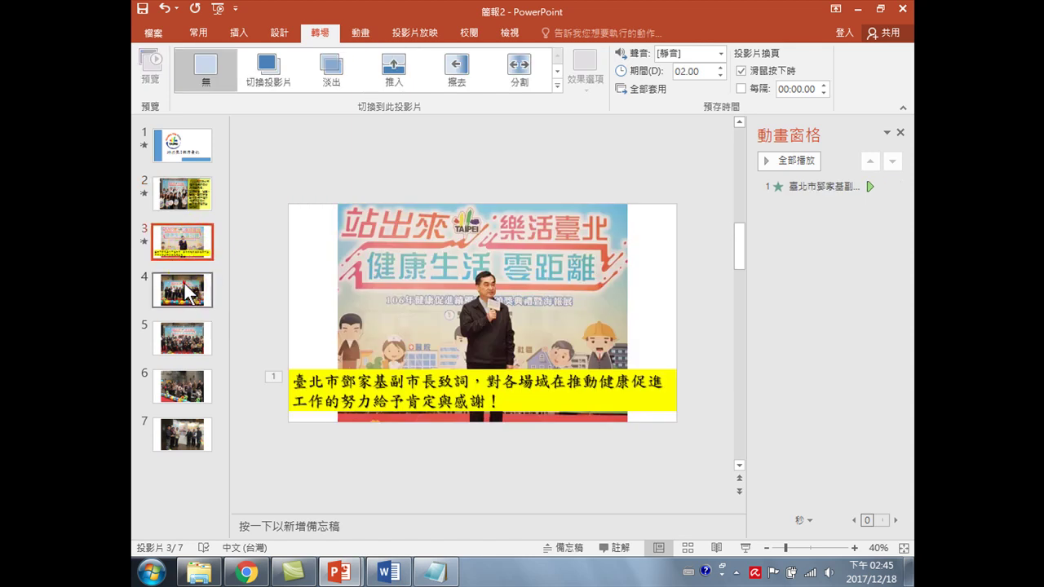
# - Apply the 切換 (Switch) transition to slide 4
pyautogui.click(188, 292)
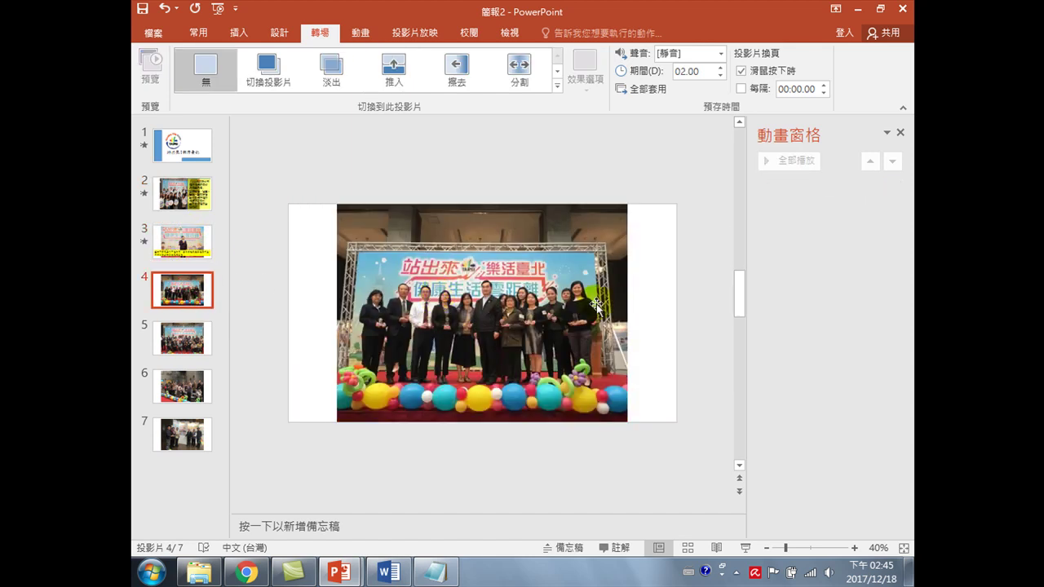
pyautogui.click(183, 342)
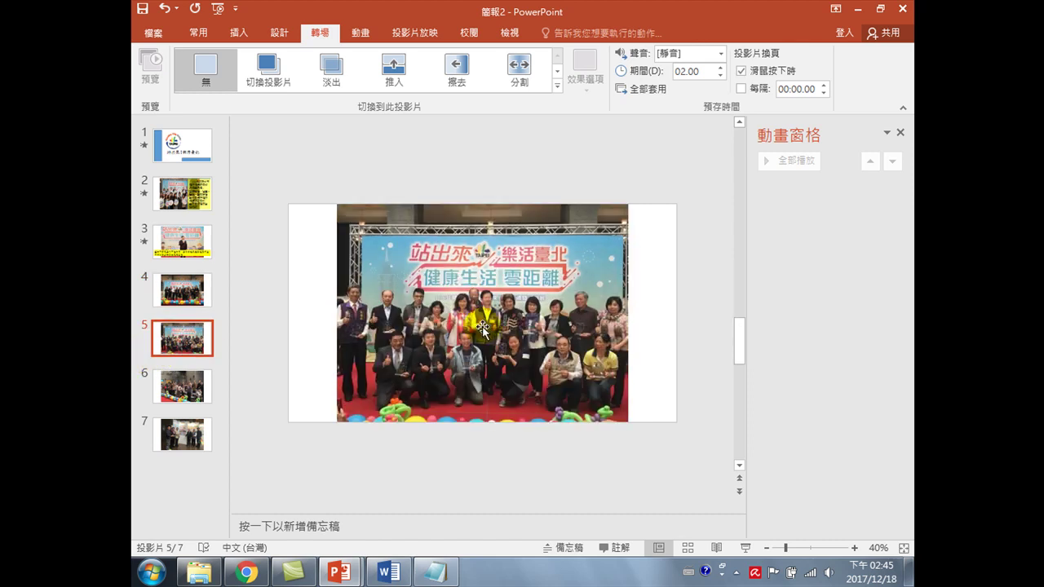
pyautogui.click(203, 295)
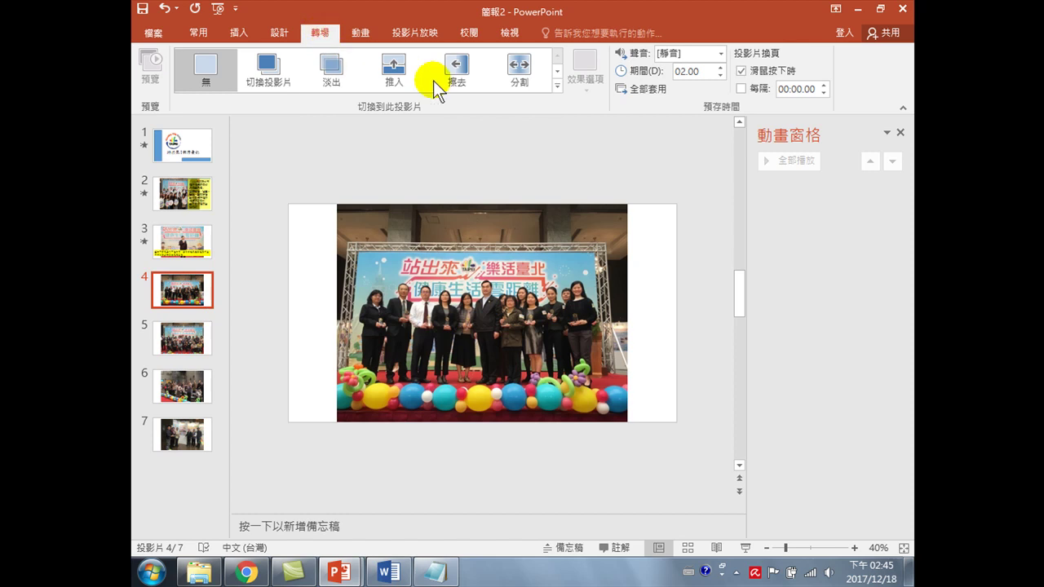
pyautogui.click(557, 85)
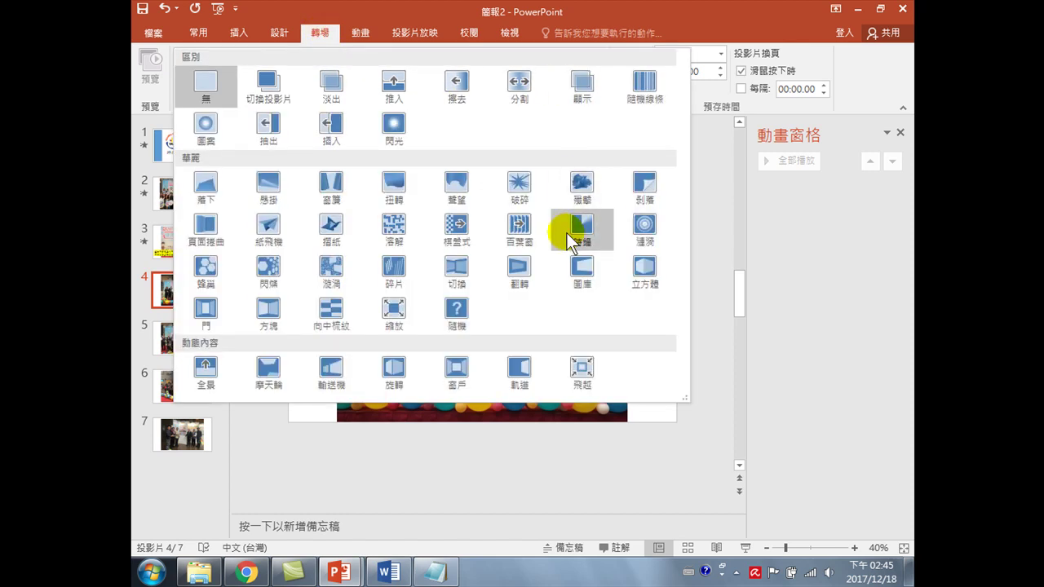
pyautogui.click(456, 267)
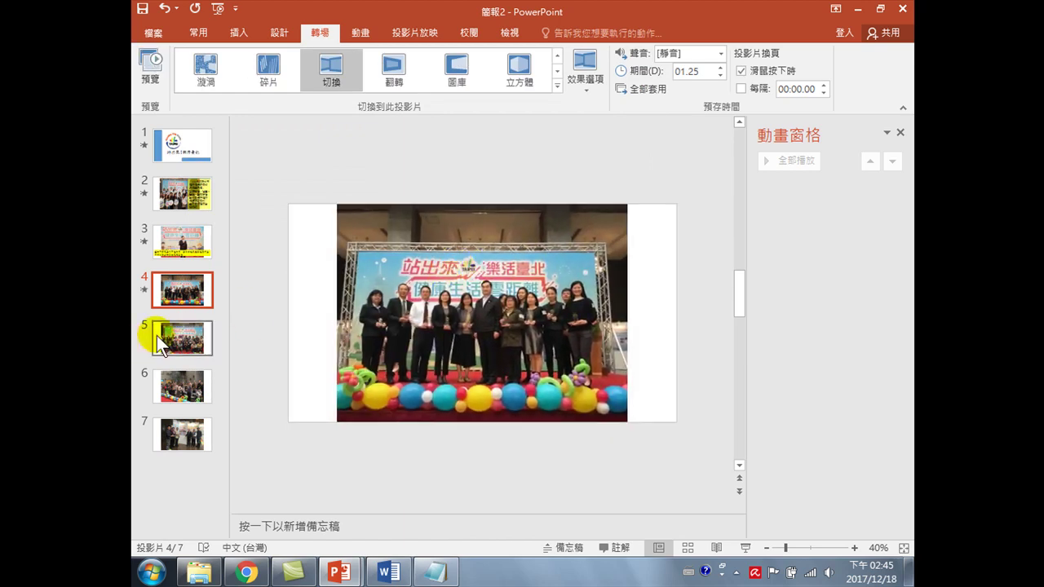
# - Apply the same 切換 transition to slide 5, lasting 1.25 seconds
pyautogui.click(167, 334)
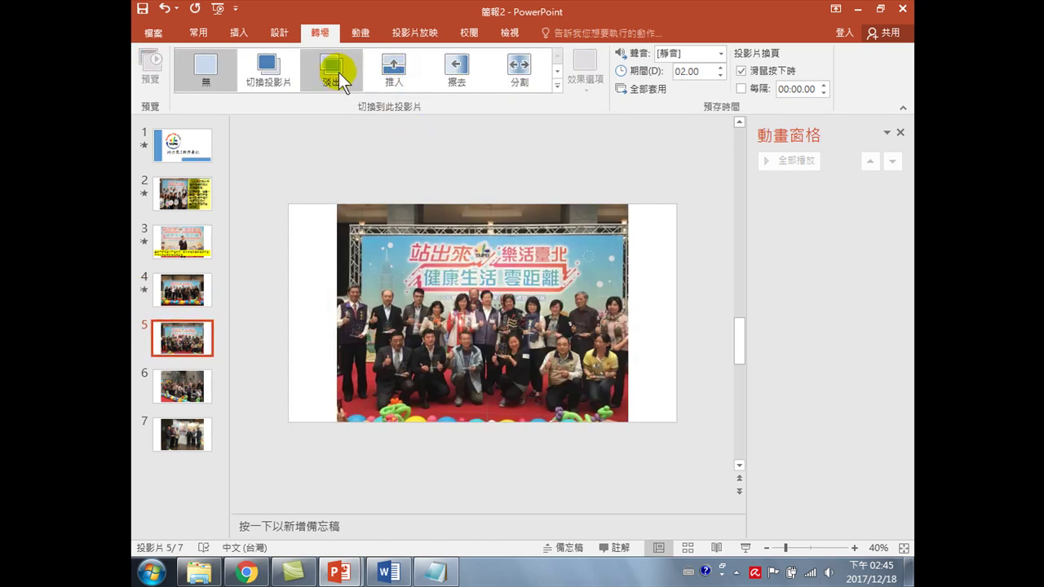
pyautogui.click(558, 82)
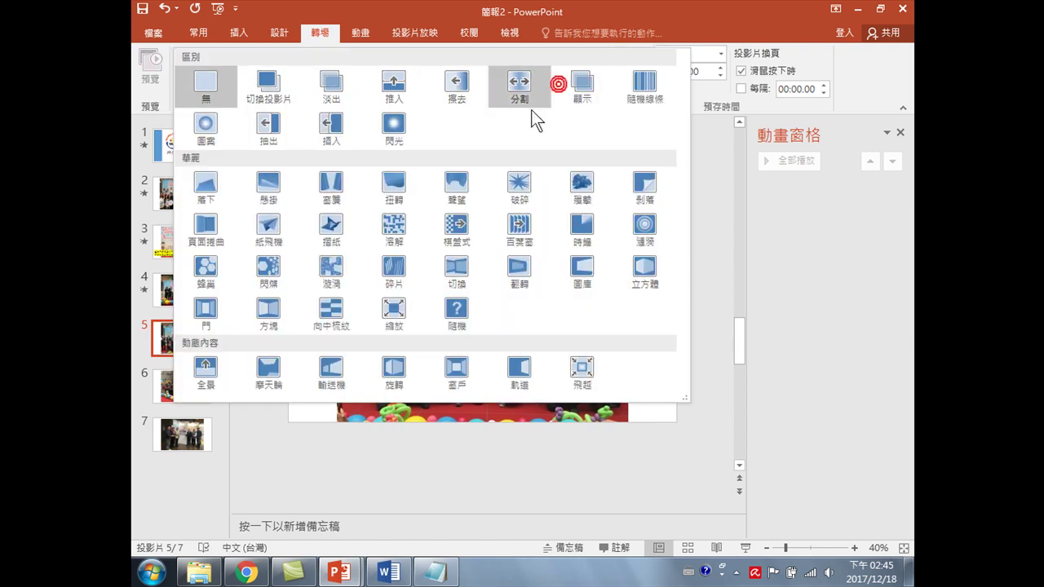
pyautogui.click(458, 273)
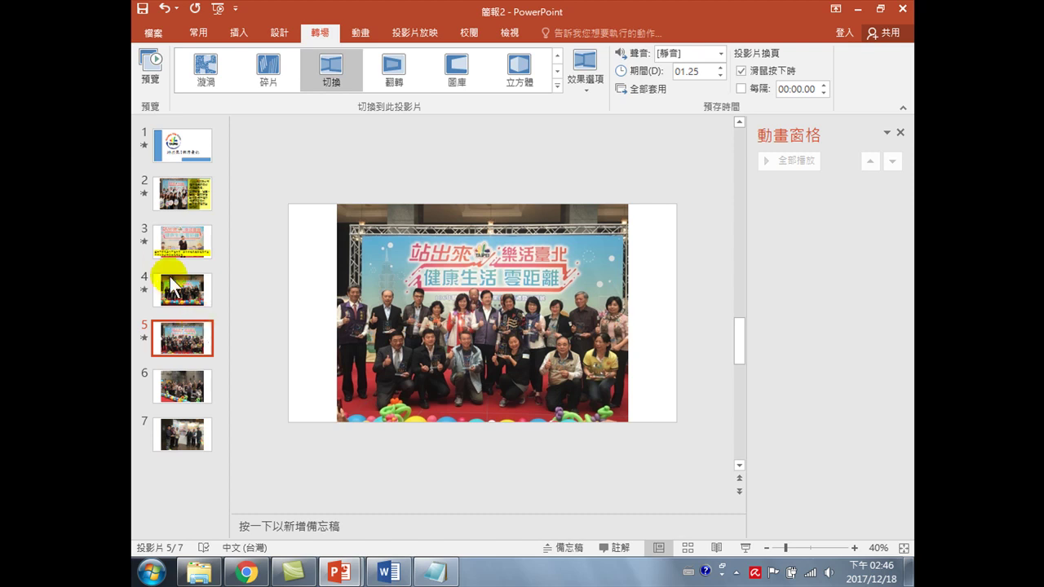
# - Try 漩渦 on slide 5, then settle on the 蜂巢 (Honeycomb) transition at 4.40 seconds
pyautogui.click(167, 282)
pyautogui.click(555, 85)
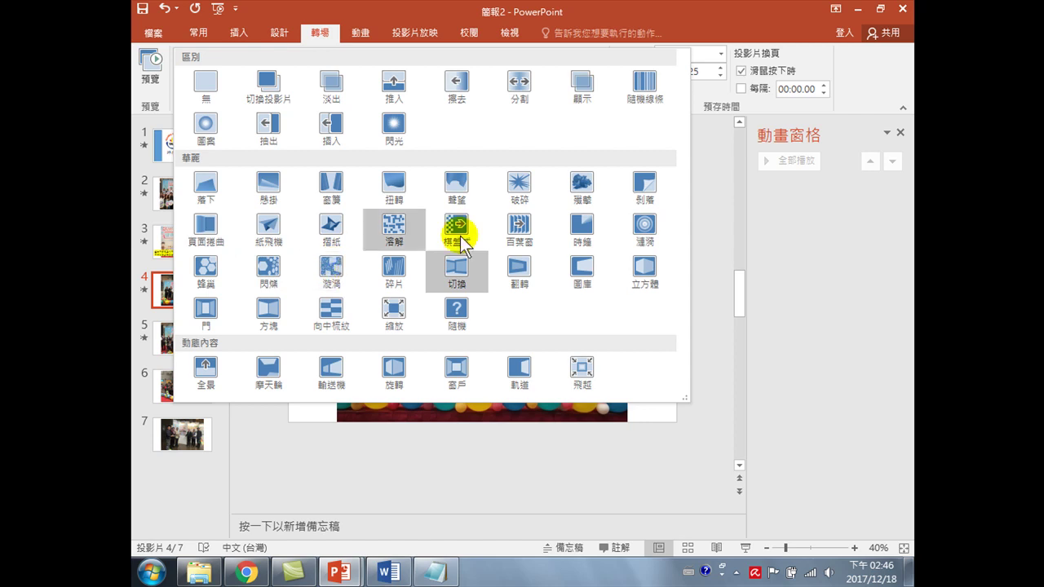
pyautogui.click(713, 230)
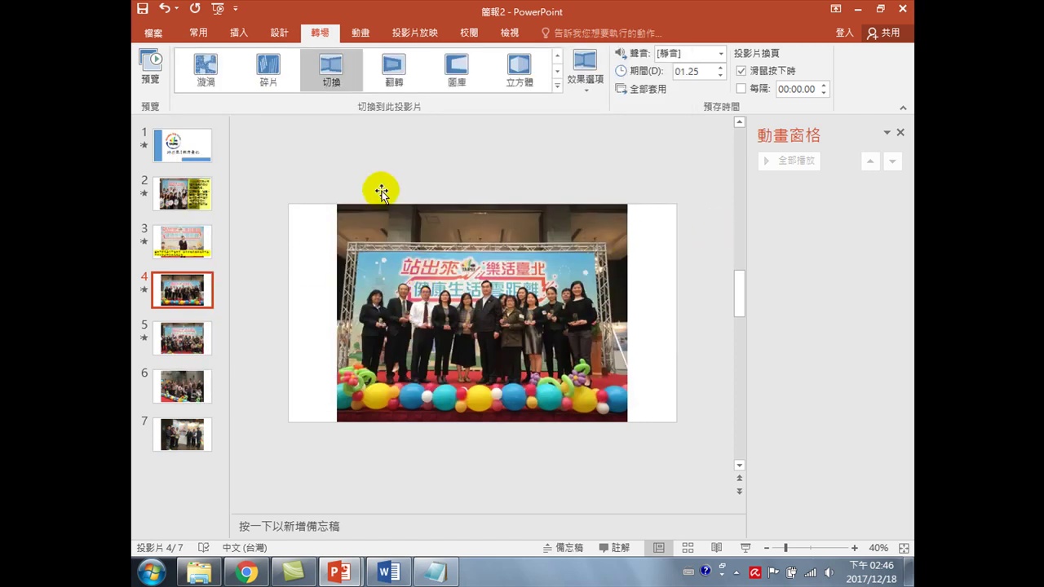
pyautogui.click(193, 334)
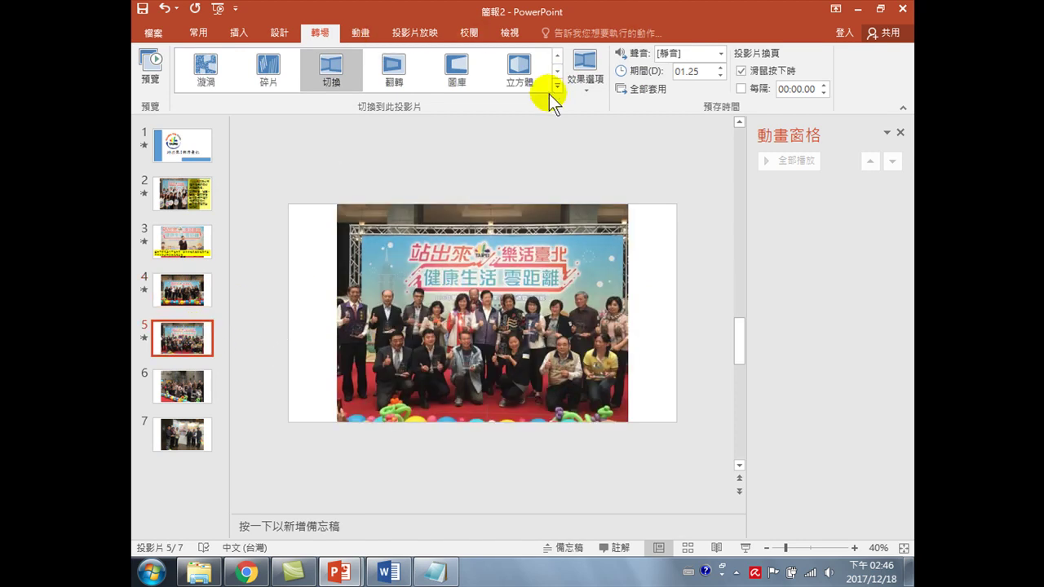
pyautogui.click(556, 86)
pyautogui.click(335, 277)
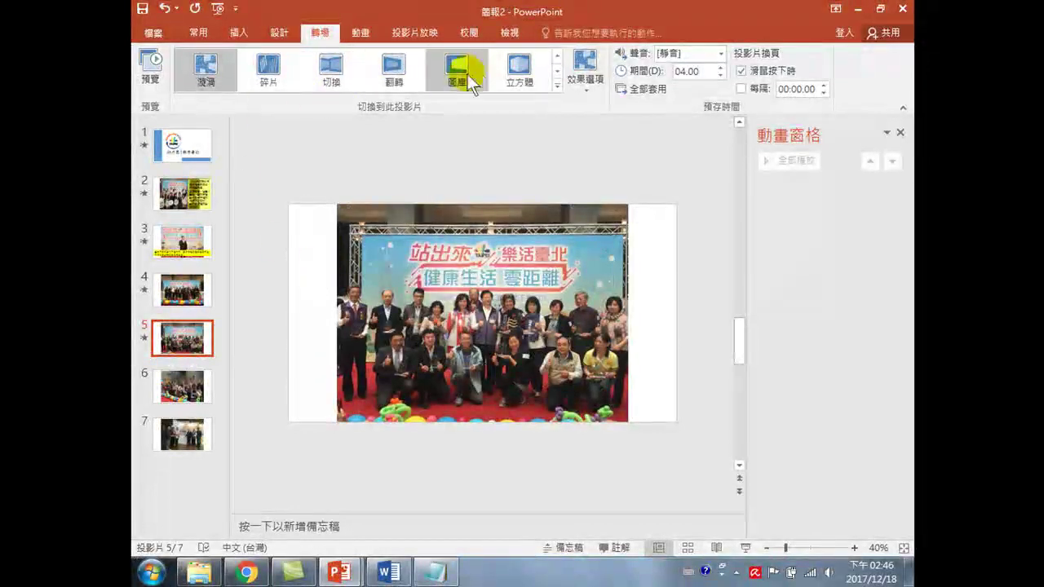
pyautogui.click(557, 83)
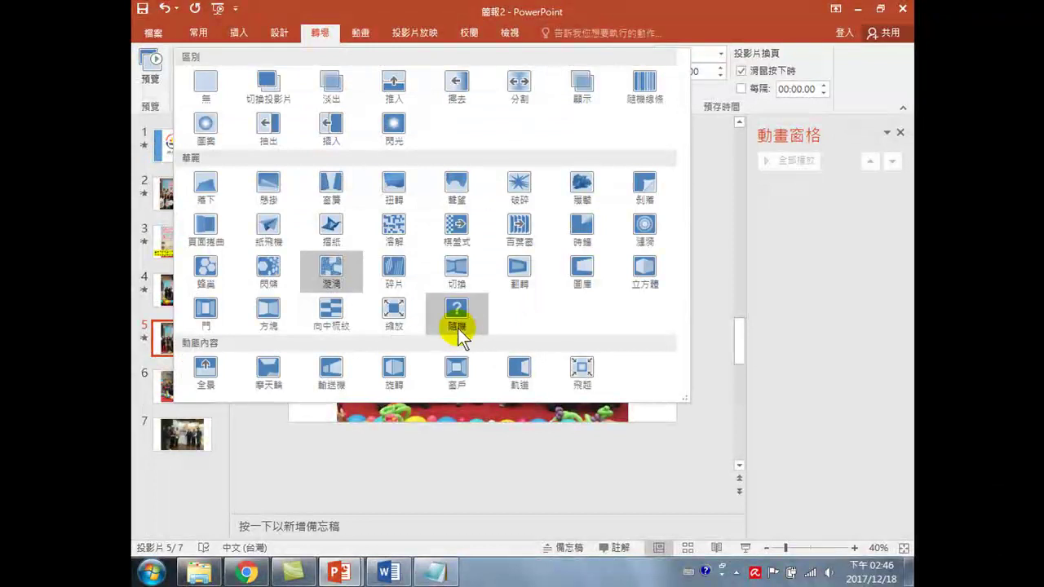
pyautogui.click(209, 276)
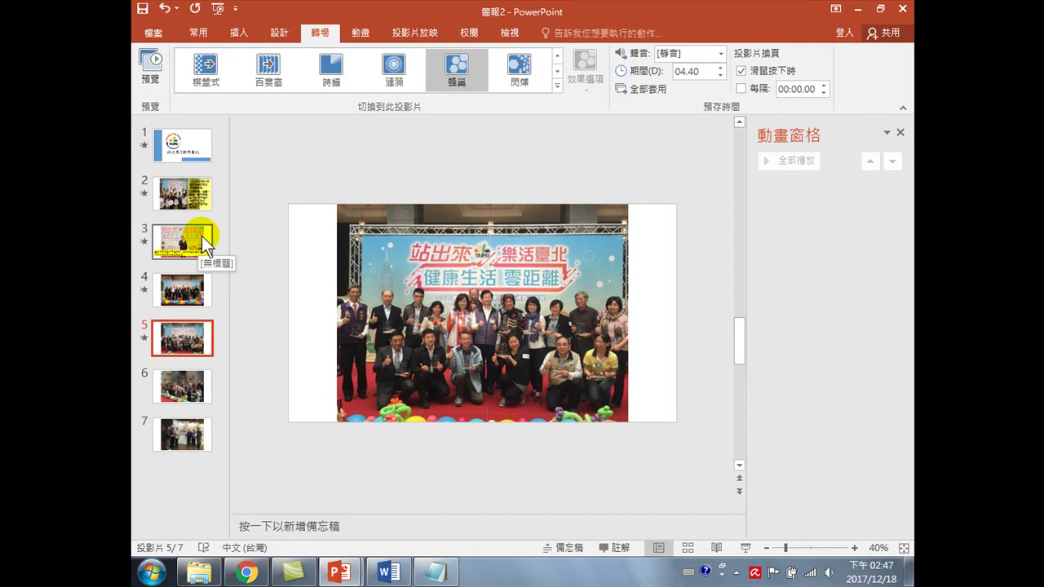
# - Return slide 4, with its 1.25-second 切換 transition, to the editor
pyautogui.click(179, 281)
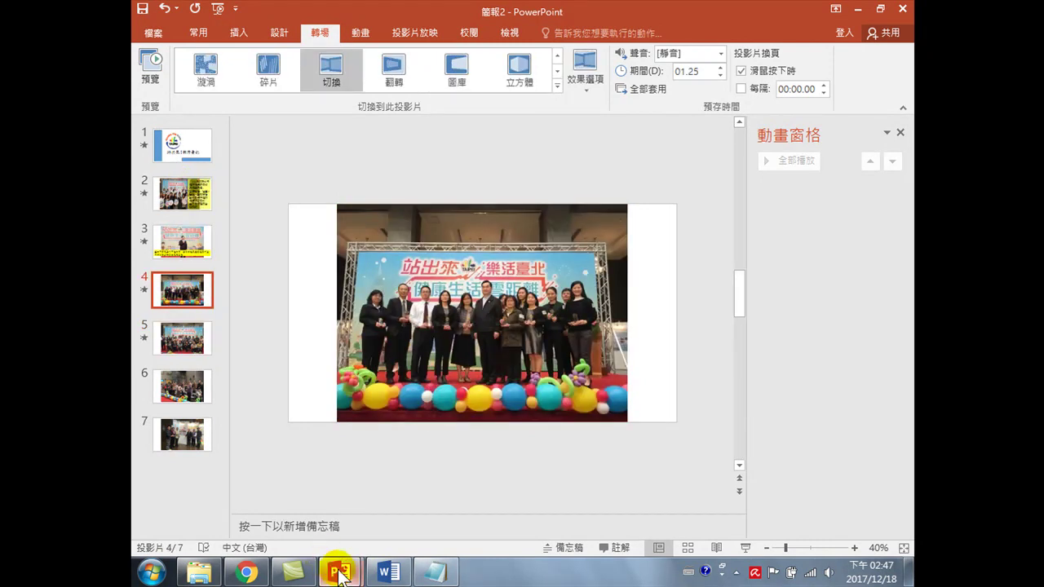
pyautogui.moveTo(341, 573)
pyautogui.click(400, 494)
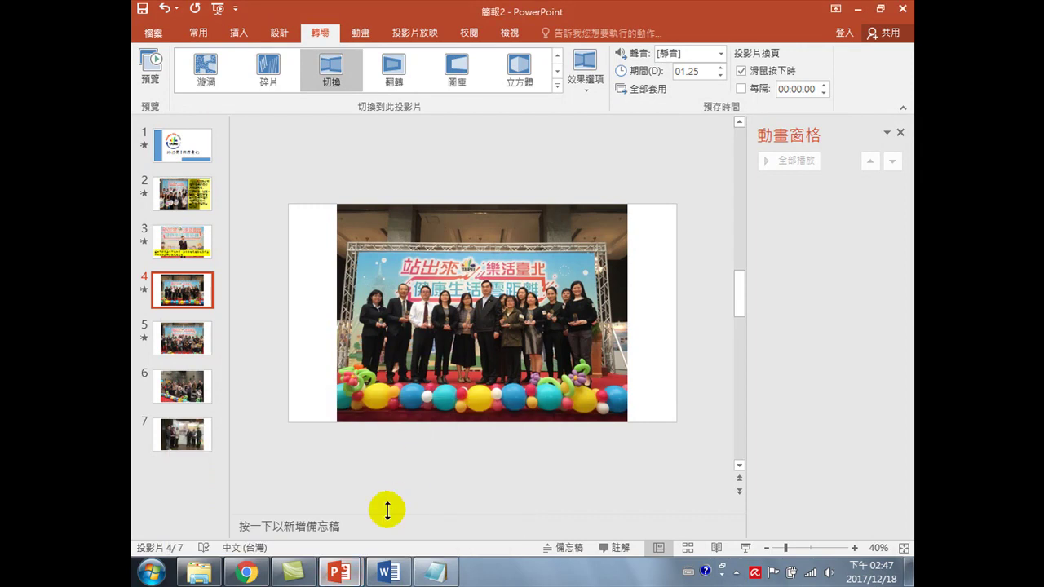
# - Select the 27-award caption paragraph in the Word photo table
pyautogui.click(389, 570)
pyautogui.scroll(-2, 607, 372)
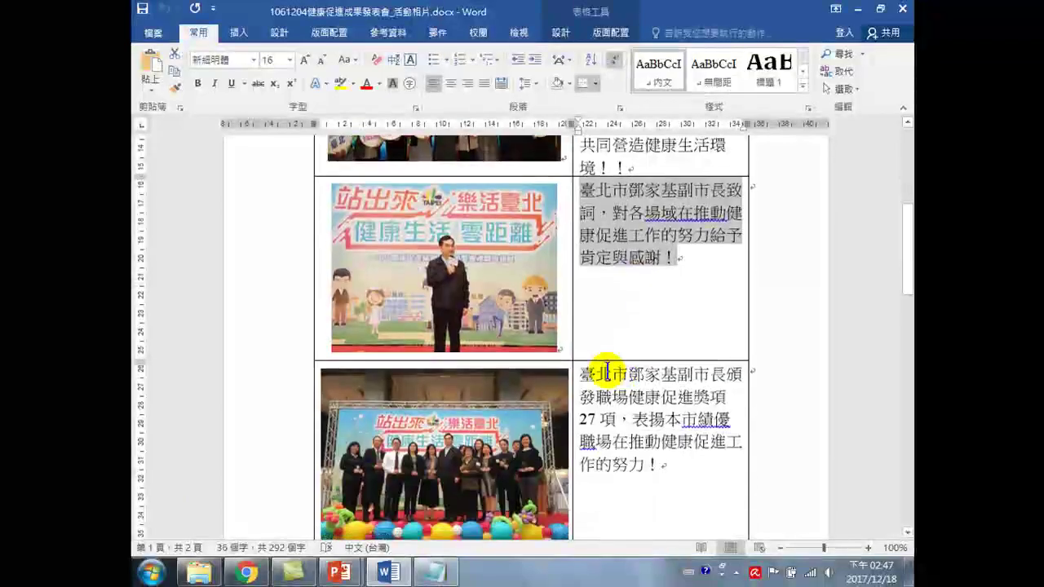
pyautogui.moveTo(583, 373); pyautogui.dragTo(679, 477)
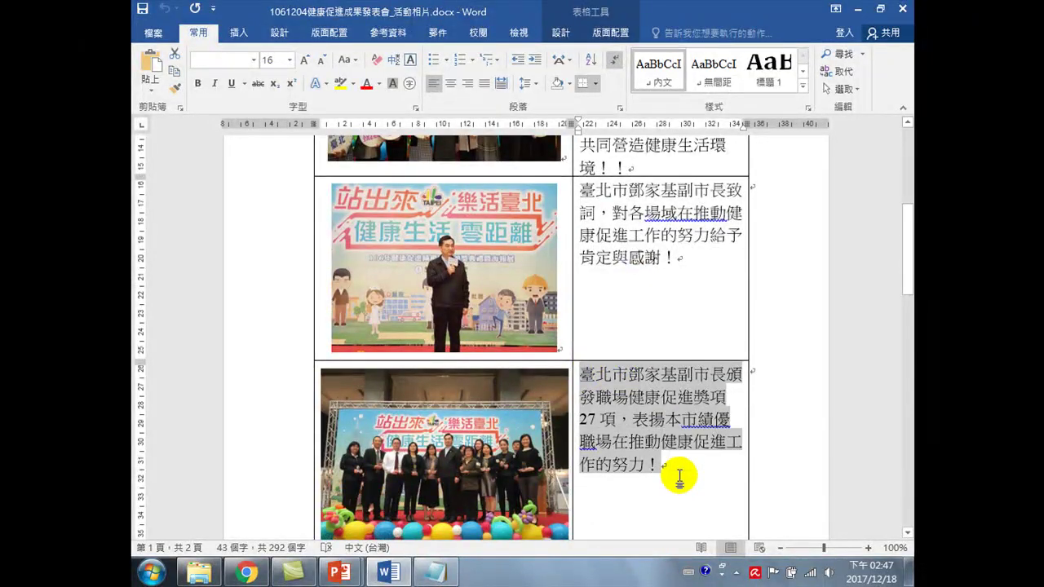
# - Paste the caption into Notepad as plain text, reselect it, and return to PowerPoint
pyautogui.click(436, 573)
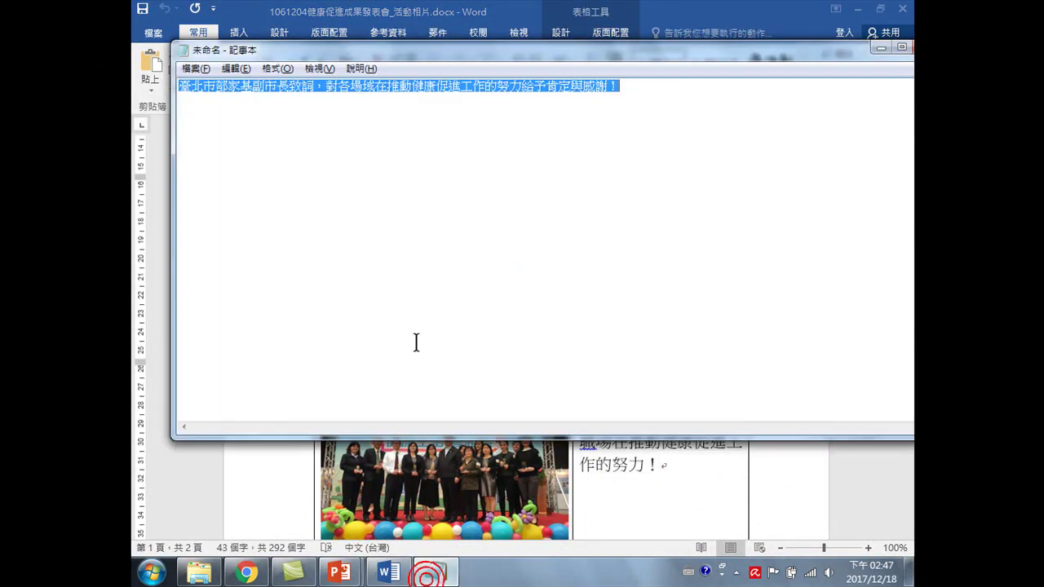
pyautogui.write('臺北市鄧家基副市長頒發職場健康促進獎項27項，表揚本市績優職場在推動健康促進工作的努力！')
pyautogui.moveTo(747, 87)
pyautogui.mouseDown()
pyautogui.moveTo(408, 75)
pyautogui.moveTo(142, 82)
pyautogui.mouseUp()
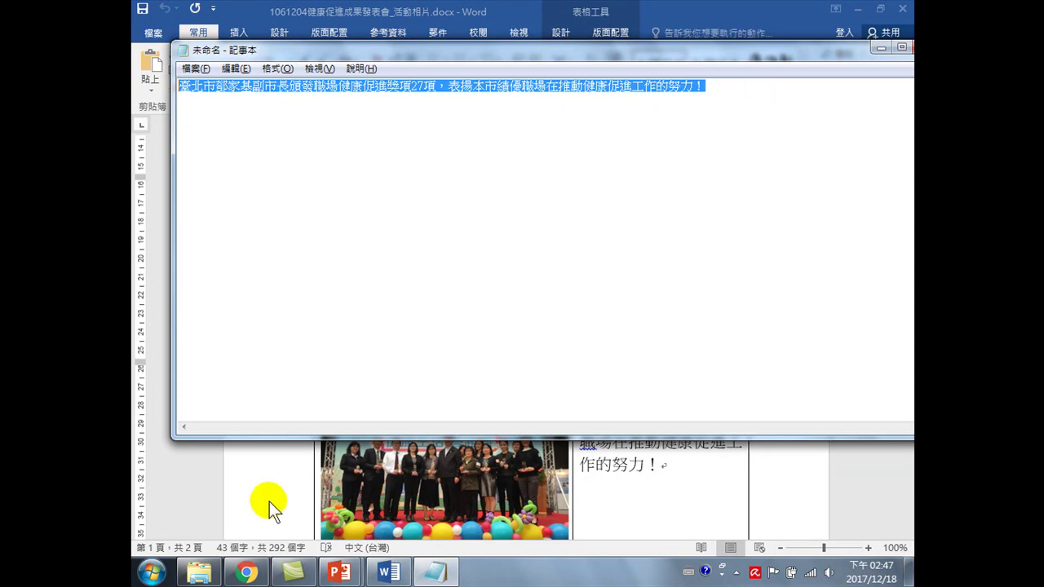
pyautogui.moveTo(340, 573)
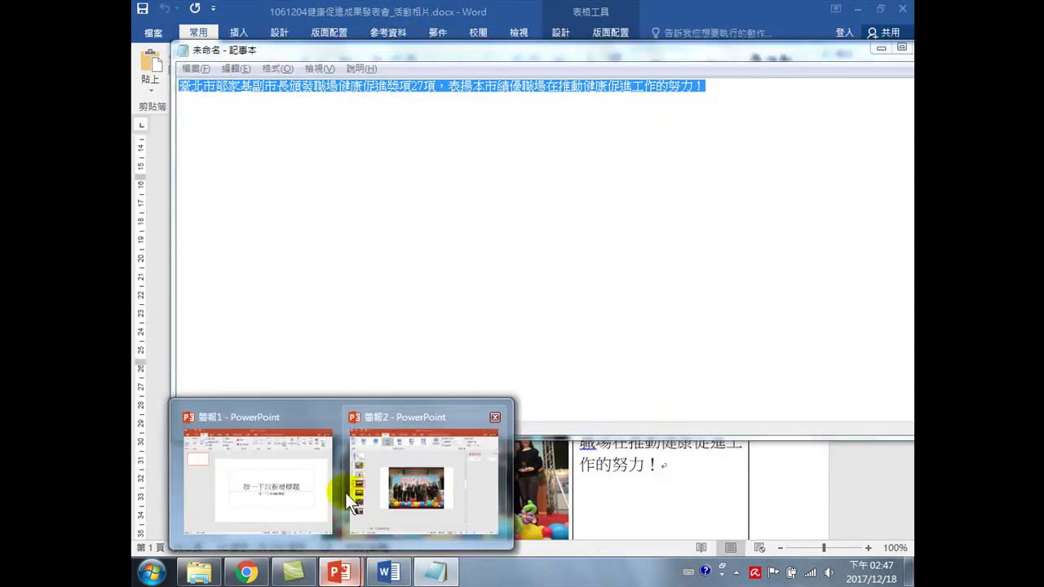
pyautogui.click(402, 446)
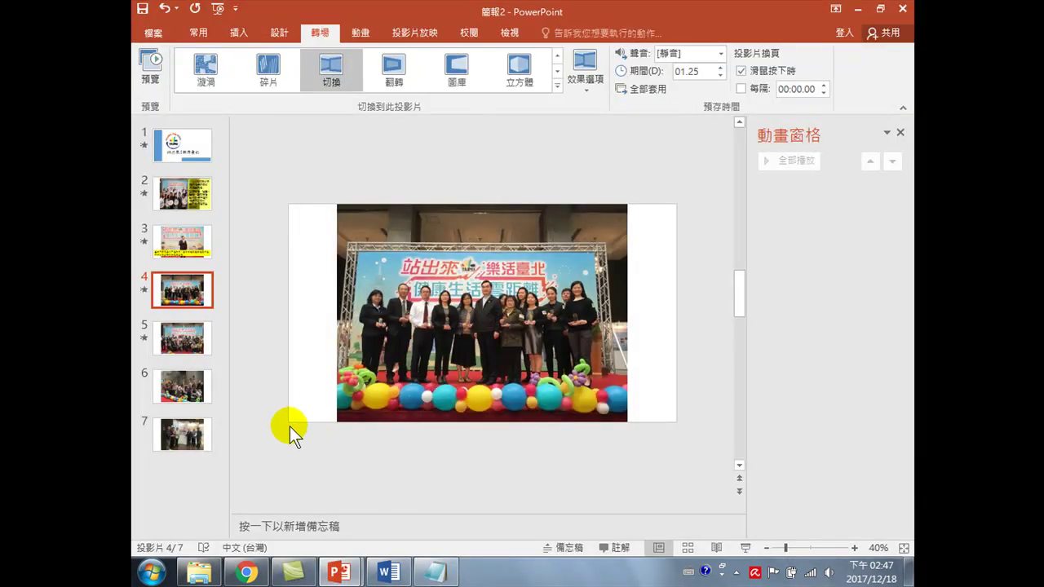
# - Paste the awards caption onto slide 4, fill its box yellow and make the text black
pyautogui.hotkey('ctrl', 'v')
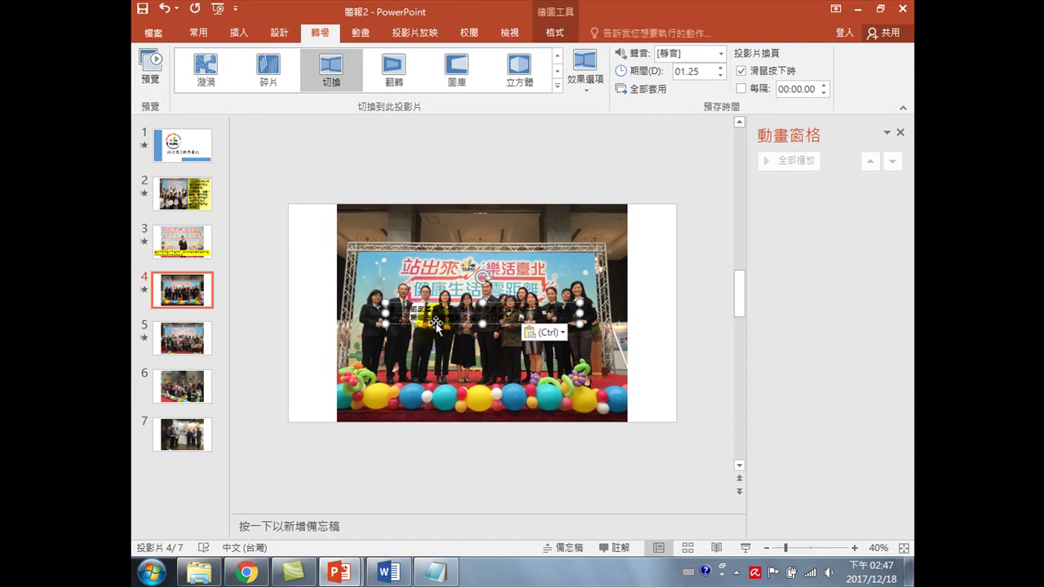
pyautogui.click(555, 35)
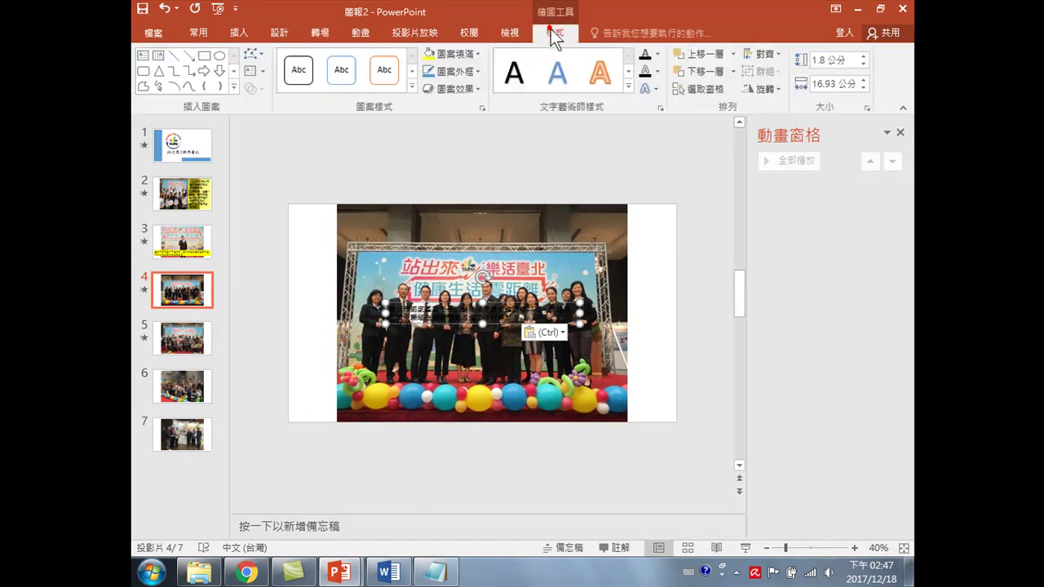
pyautogui.click(463, 54)
pyautogui.click(472, 172)
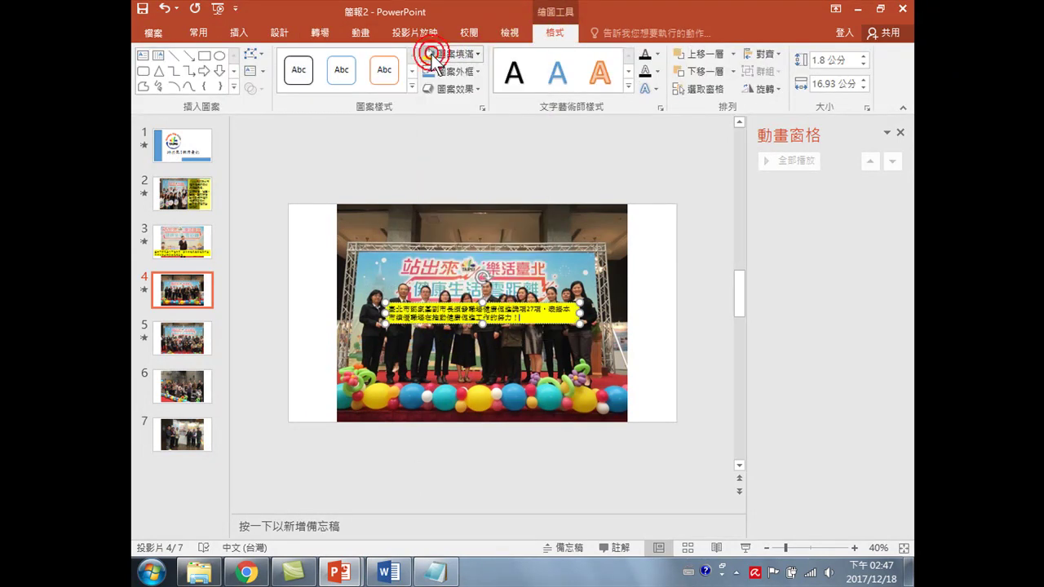
pyautogui.click(198, 33)
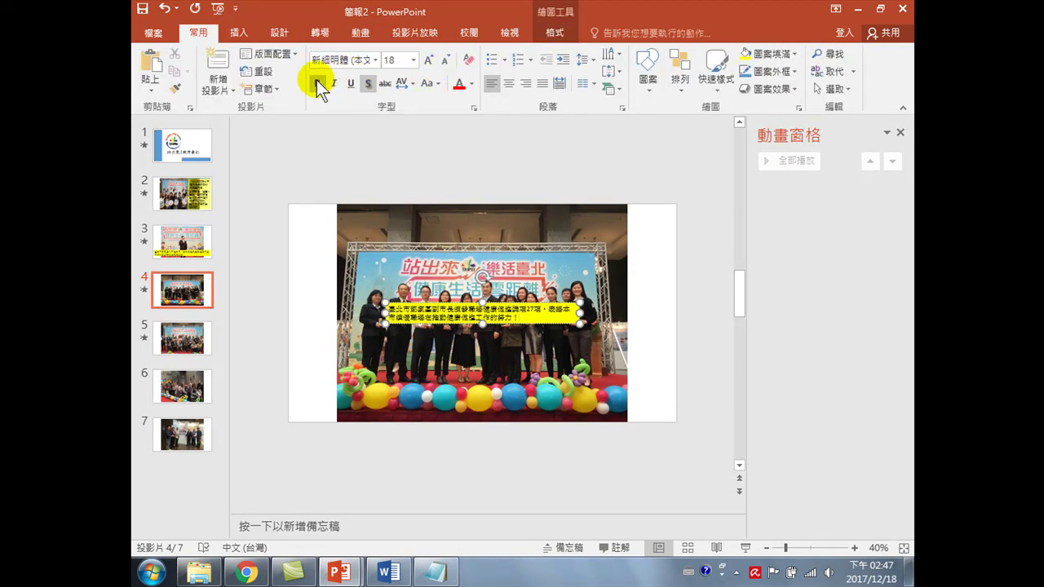
pyautogui.click(471, 83)
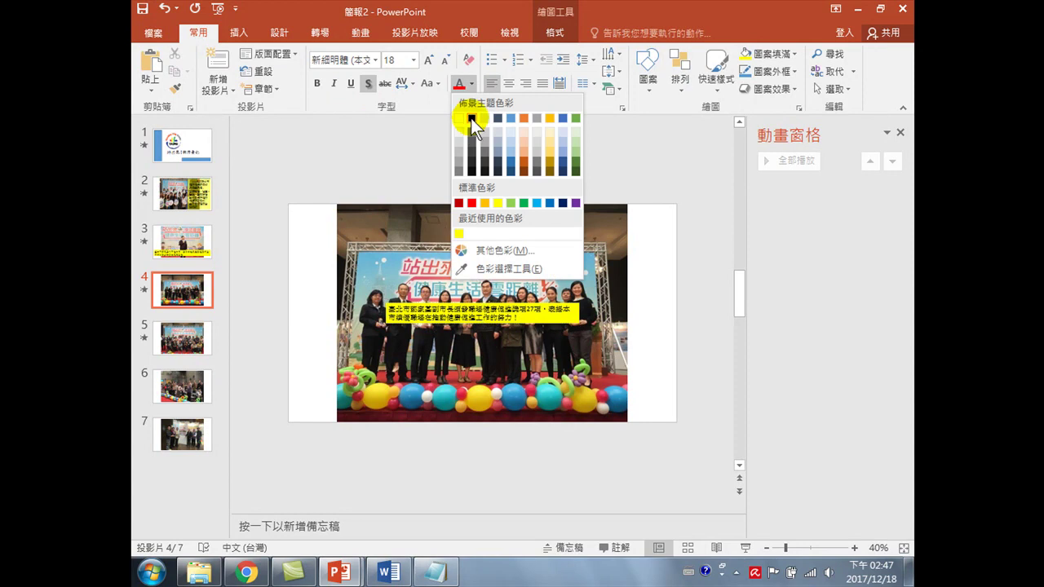
pyautogui.click(471, 118)
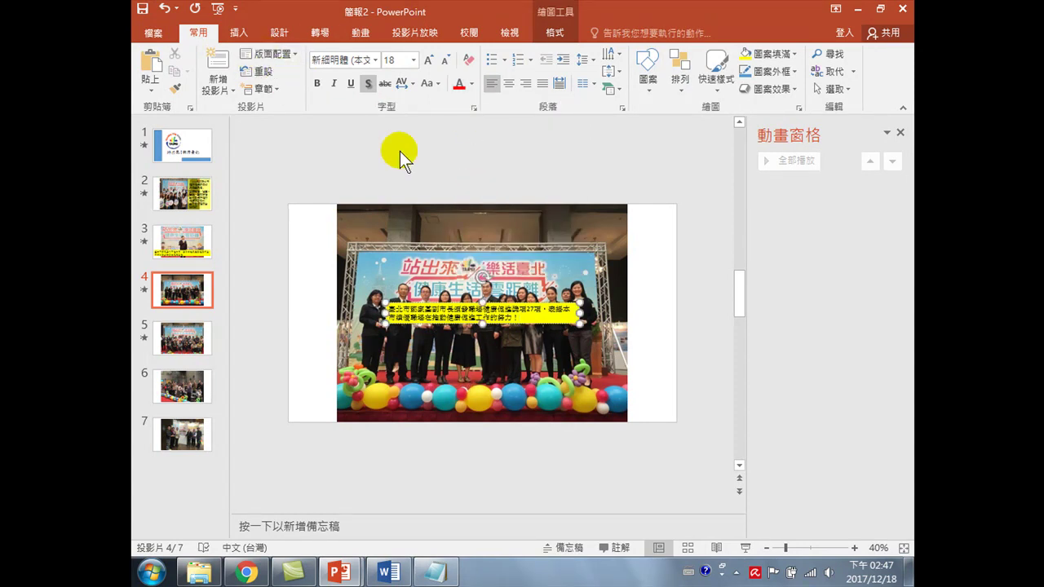
# - Enlarge the caption text to 36 and stretch the box across the photo's bottom edge
pyautogui.moveTo(456, 303); pyautogui.dragTo(361, 386)
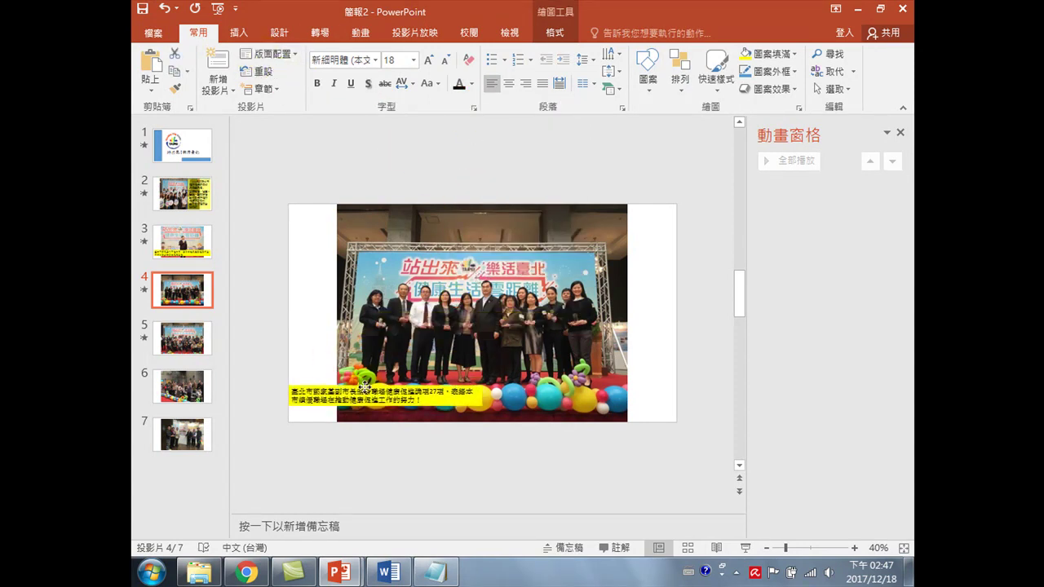
pyautogui.click(428, 61)
pyautogui.click(428, 60)
pyautogui.click(428, 61)
pyautogui.click(428, 60)
pyautogui.click(428, 61)
pyautogui.moveTo(484, 421); pyautogui.dragTo(676, 425)
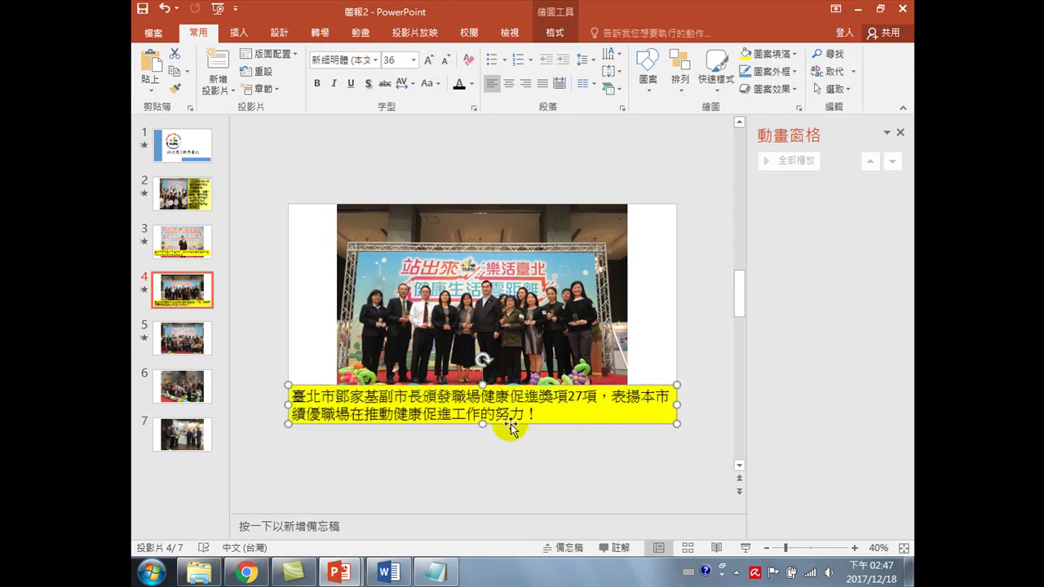
pyautogui.moveTo(515, 424); pyautogui.dragTo(515, 414)
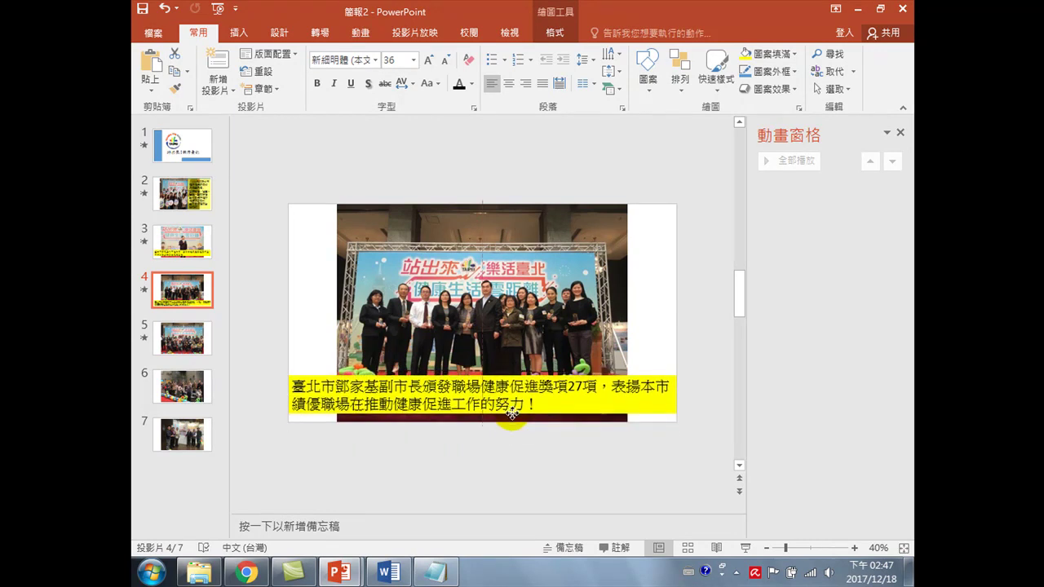
pyautogui.click(698, 321)
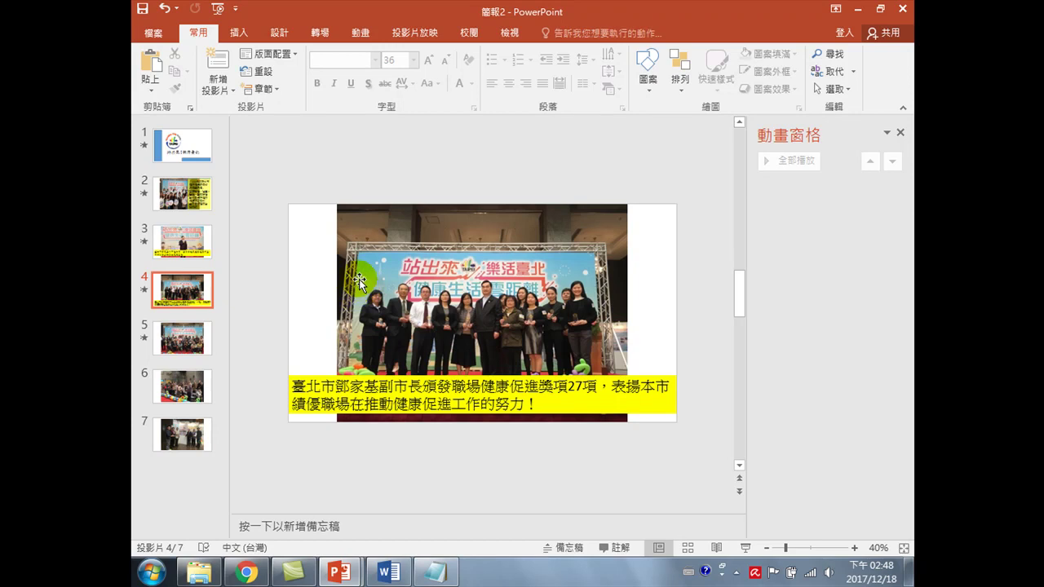
# - Select slide 5, then show the title slide (slide 1) in the editor
pyautogui.click(182, 335)
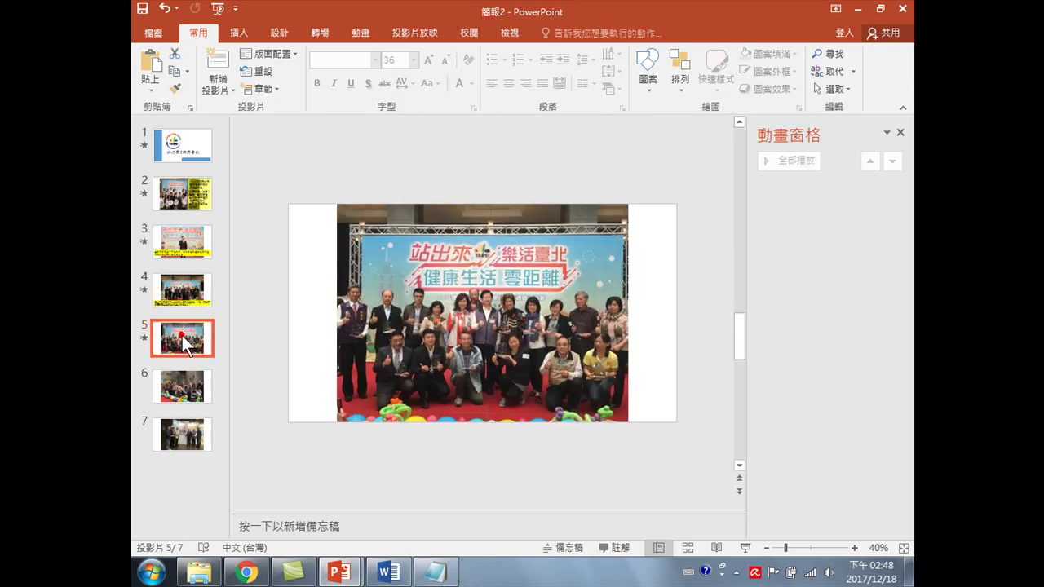
pyautogui.click(177, 143)
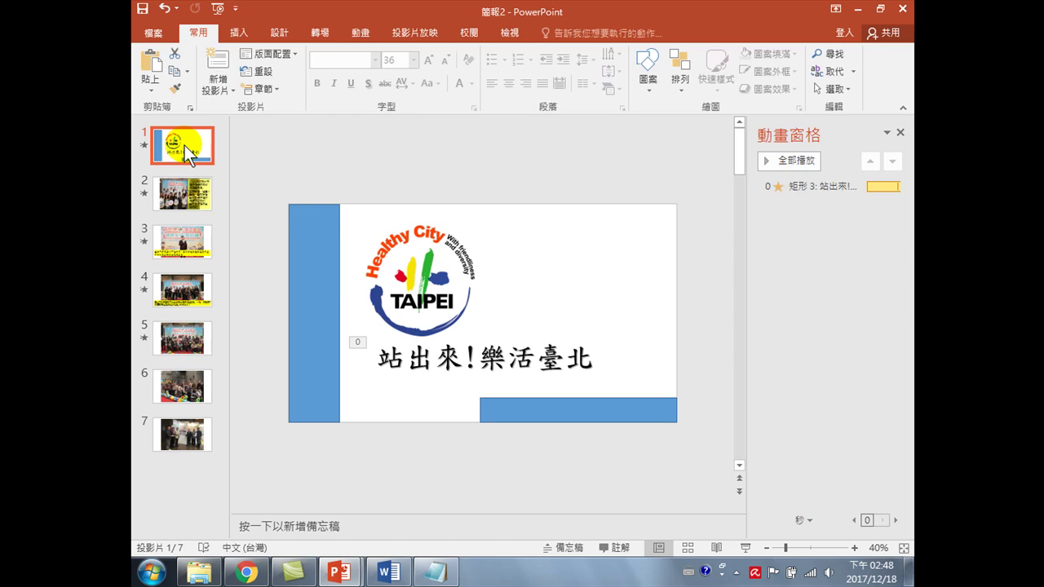
# - Turn on 'Loop continuously until Esc' in Set Up Slide Show, then select slide 5
pyautogui.click(424, 31)
pyautogui.click(318, 96)
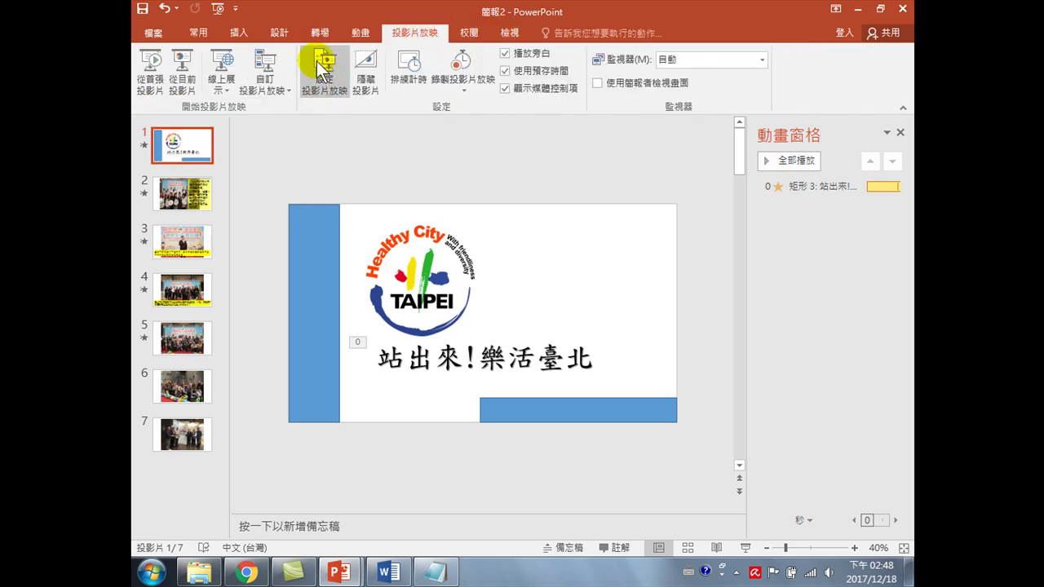
pyautogui.click(334, 245)
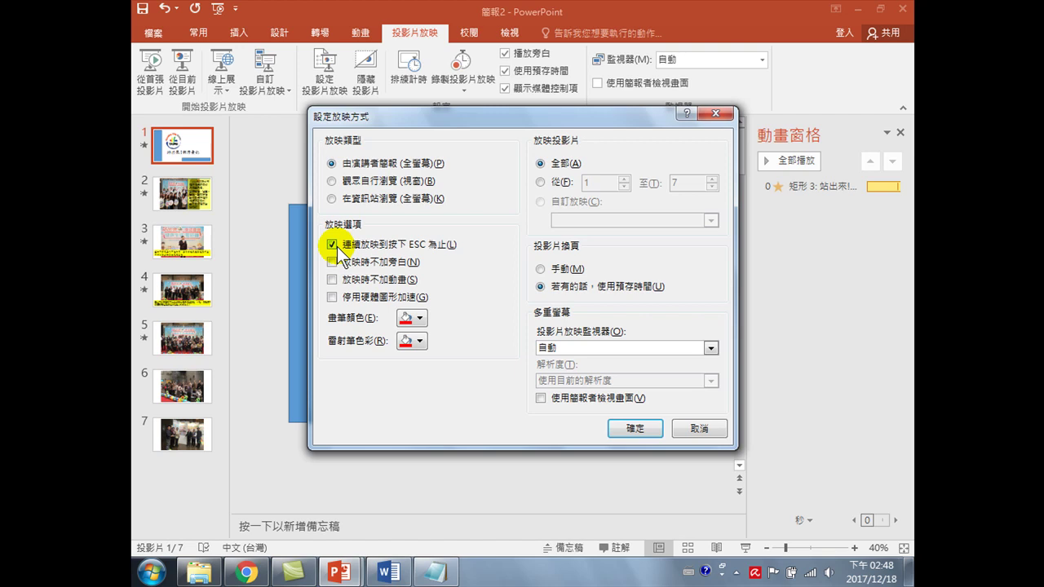
pyautogui.click(630, 428)
pyautogui.click(172, 333)
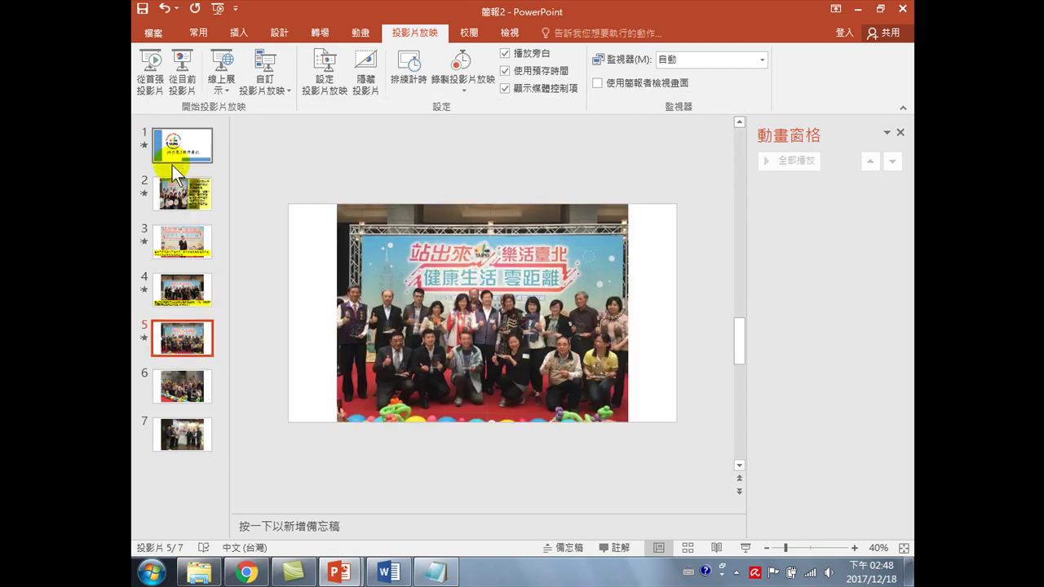
# - Give slide 4's caption box the Appear entrance animation
pyautogui.click(183, 338)
pyautogui.press('Up')
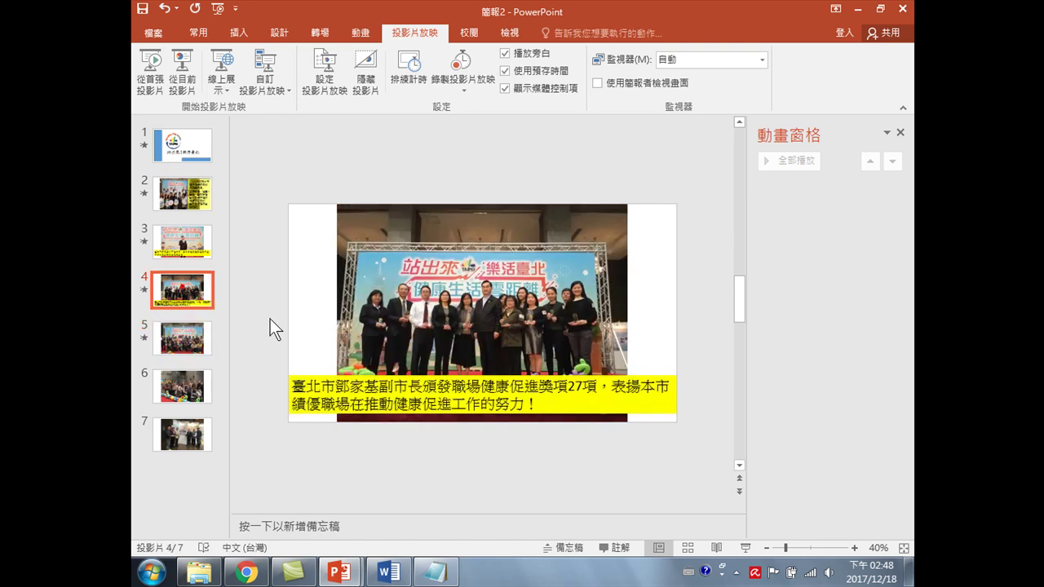
pyautogui.click(415, 387)
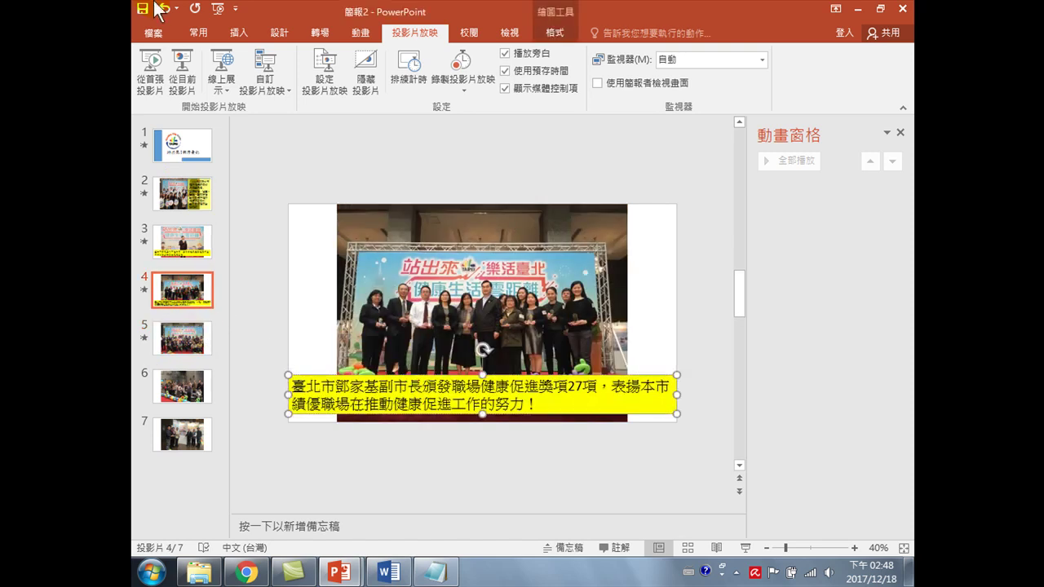
pyautogui.click(205, 29)
pyautogui.click(353, 34)
pyautogui.click(256, 60)
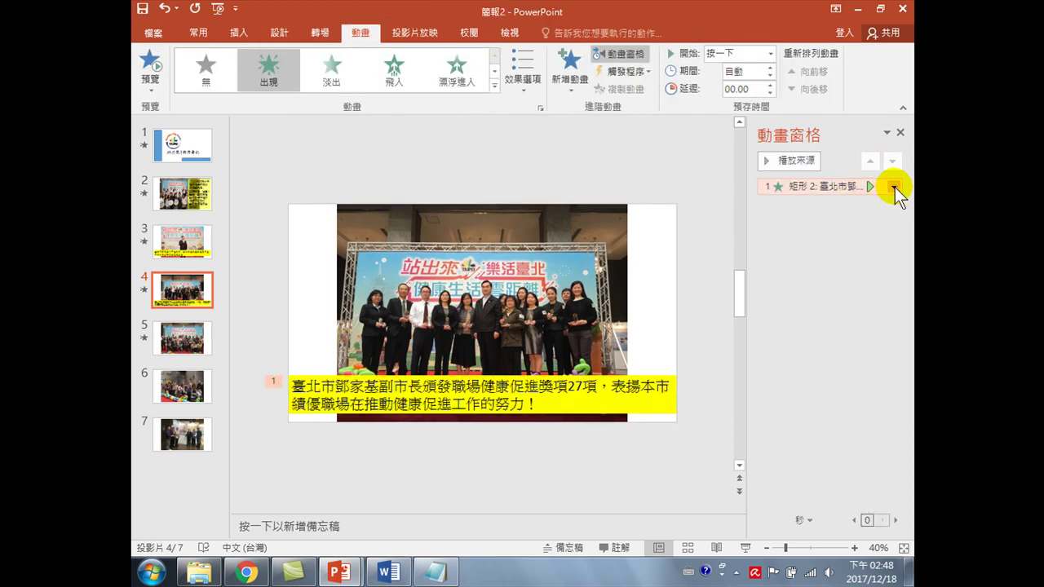
# - Set the Appear effect options to animate the text by word, 0.5 seconds apart
pyautogui.click(894, 187)
pyautogui.click(835, 262)
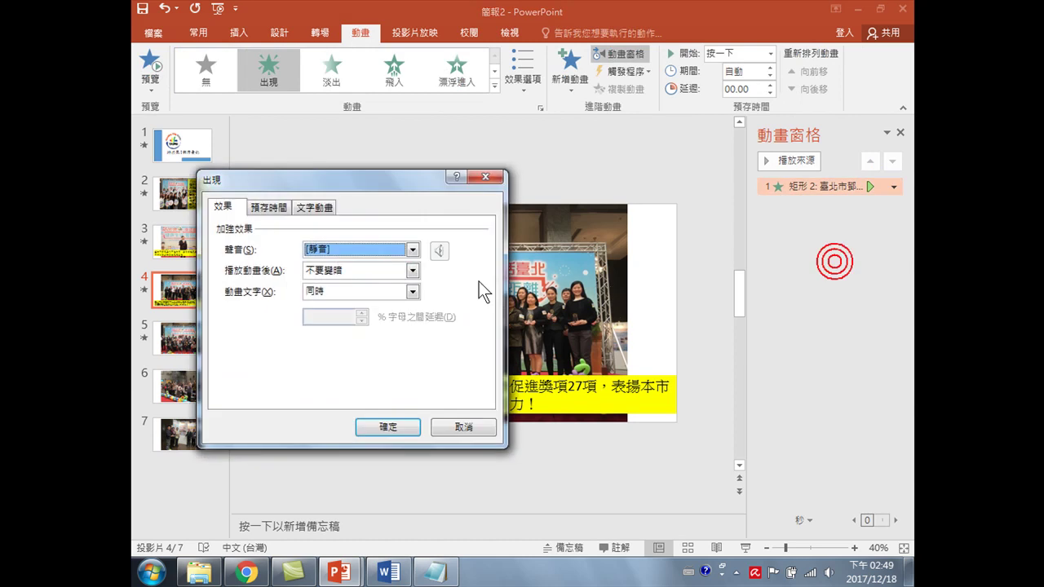
pyautogui.click(344, 287)
pyautogui.click(342, 324)
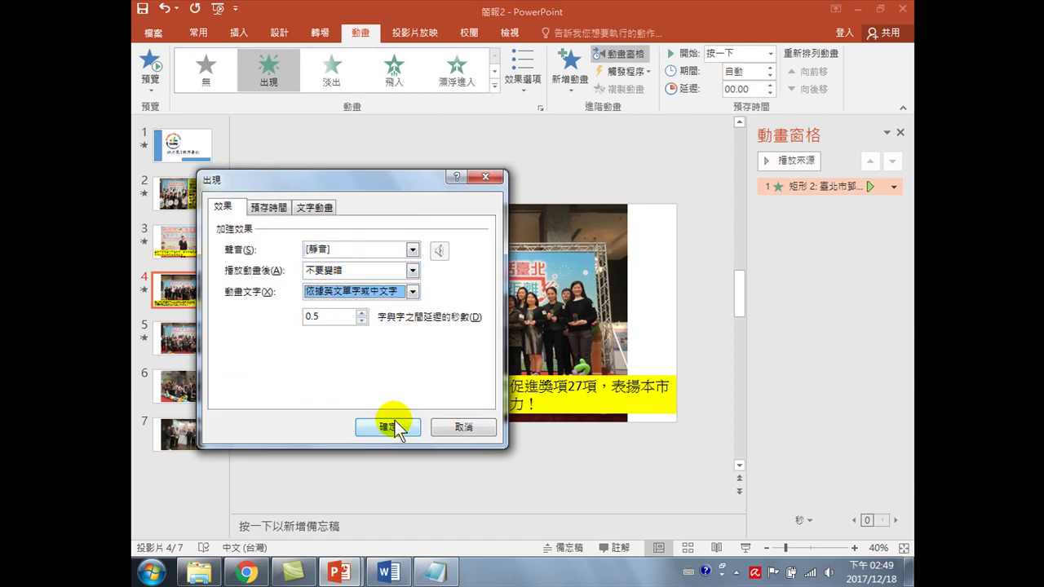
pyautogui.click(395, 428)
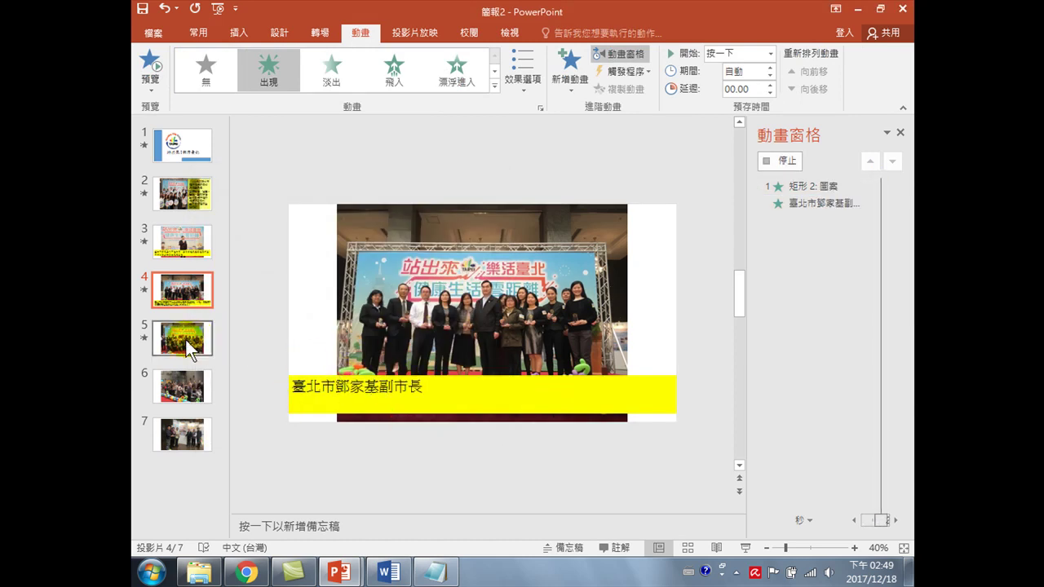
# - Return to slide 4 and select all of the caption's text
pyautogui.click(172, 233)
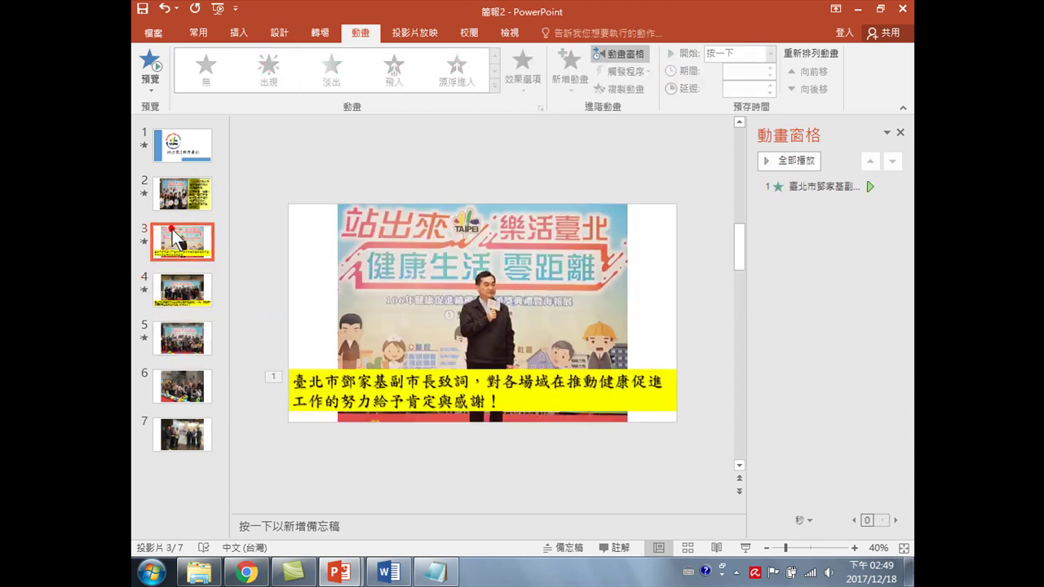
pyautogui.click(179, 290)
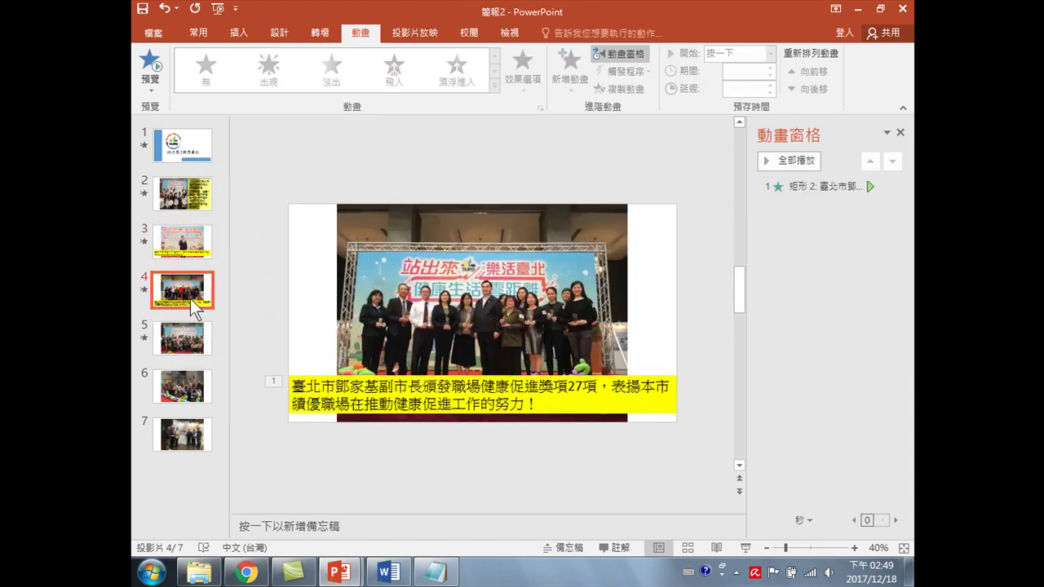
pyautogui.click(362, 395)
pyautogui.tripleClick(319, 386)
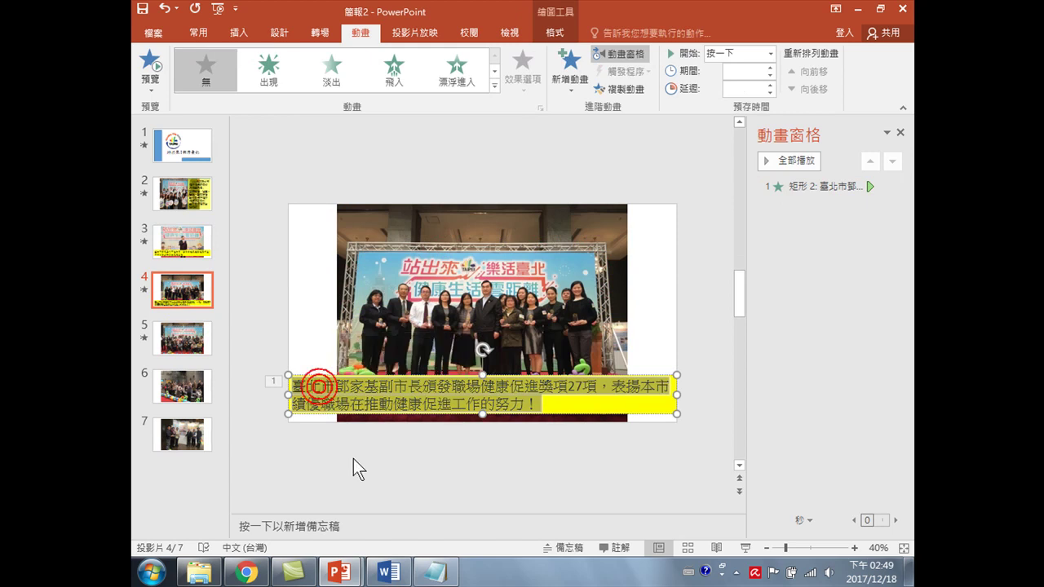
# - Select the 88-award community health caption on page 2 of the Word document
pyautogui.click(389, 573)
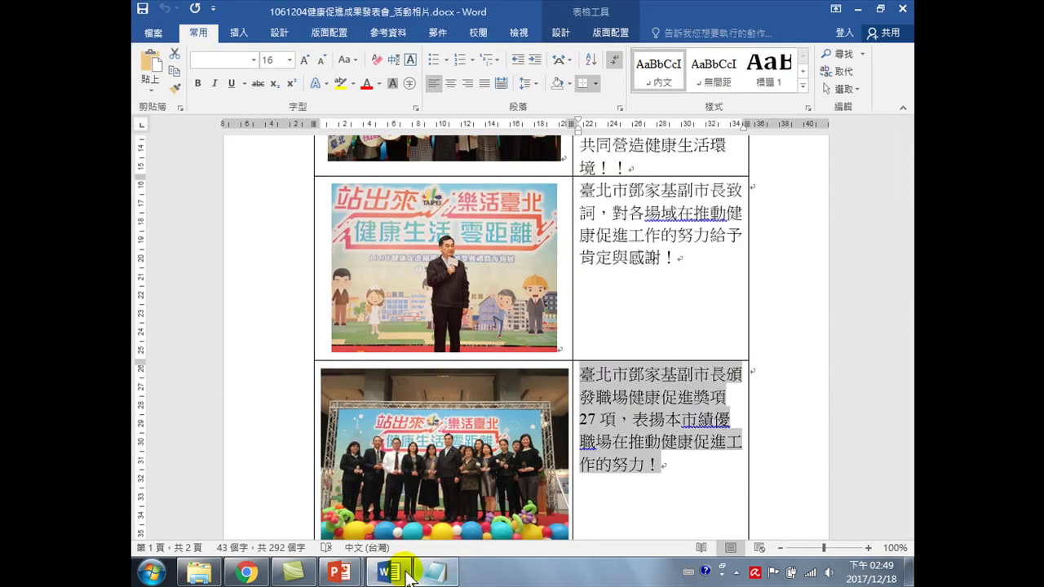
pyautogui.click(610, 449)
pyautogui.scroll(-10, 587, 416)
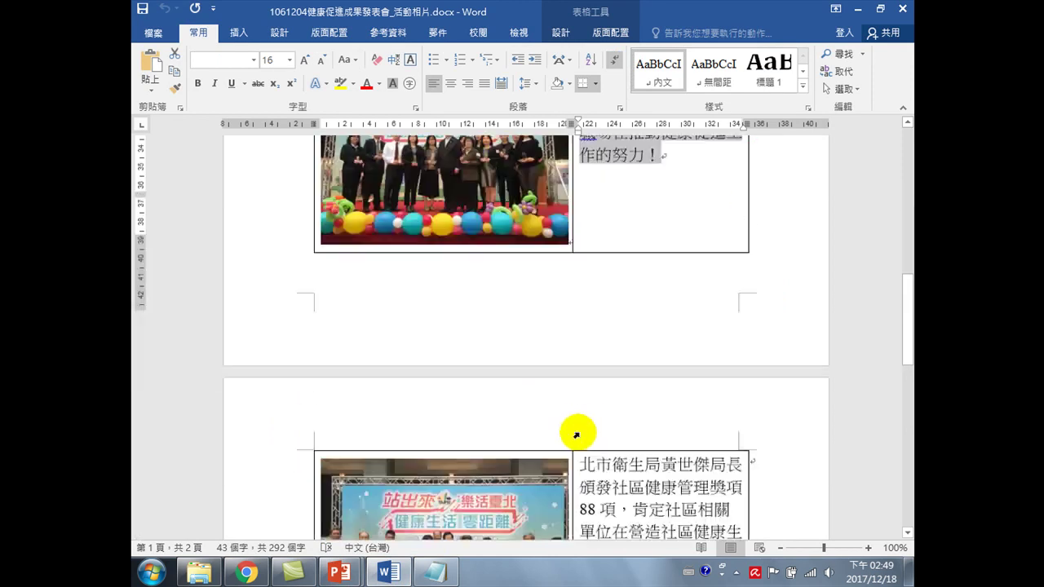
pyautogui.click(643, 285)
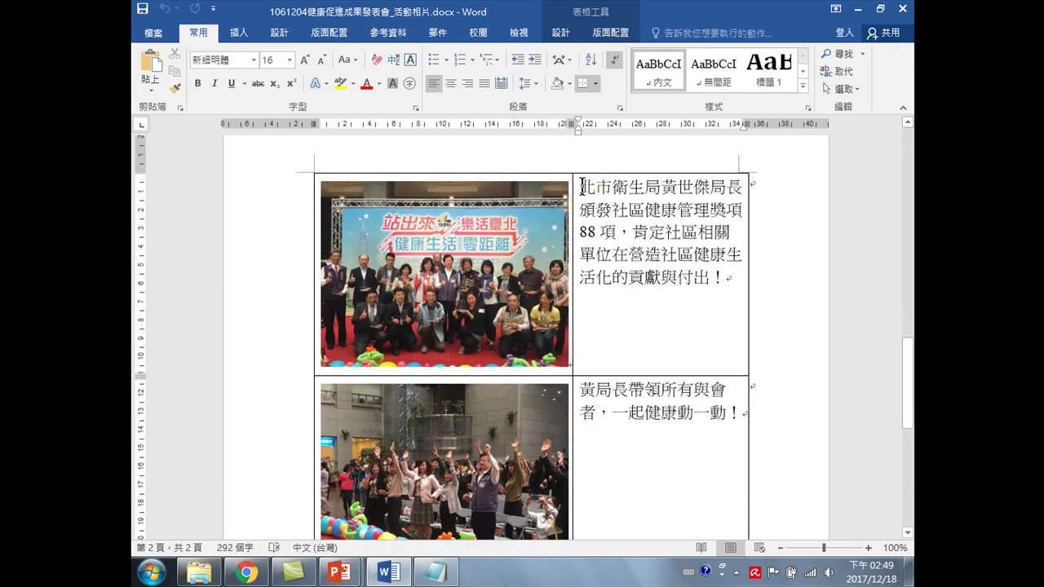
pyautogui.moveTo(580, 186); pyautogui.dragTo(729, 281)
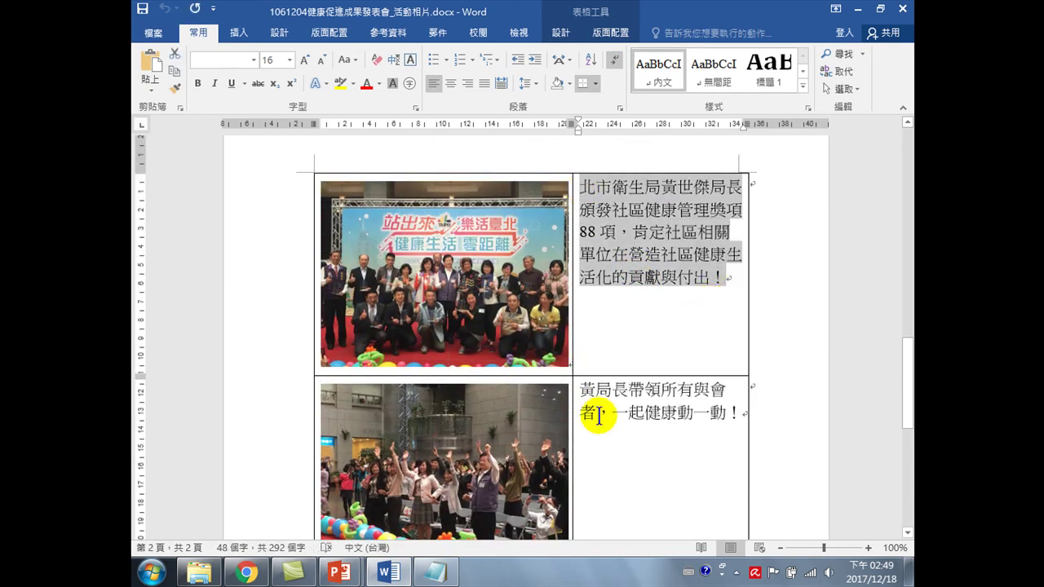
# - Paste the caption into Notepad as plain text, reselect it, and switch back to 簡報2
pyautogui.click(436, 570)
pyautogui.write('北市衛生局黃世傑局長頒發社區健康管理獎項88項，肯定社區相關單位在營造社區健康生活化的貢獻與付出！')
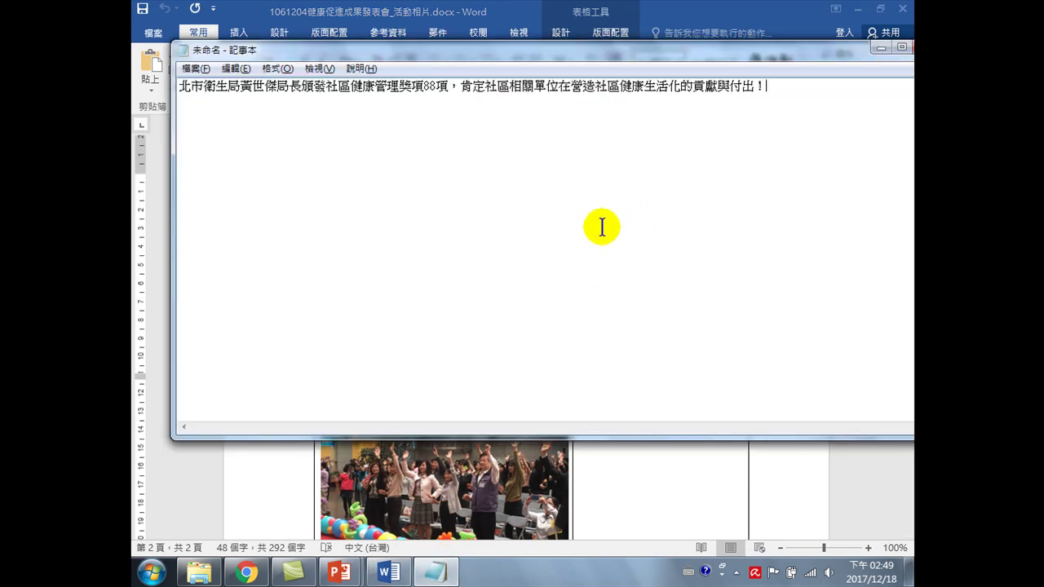
pyautogui.moveTo(783, 86); pyautogui.dragTo(135, 90)
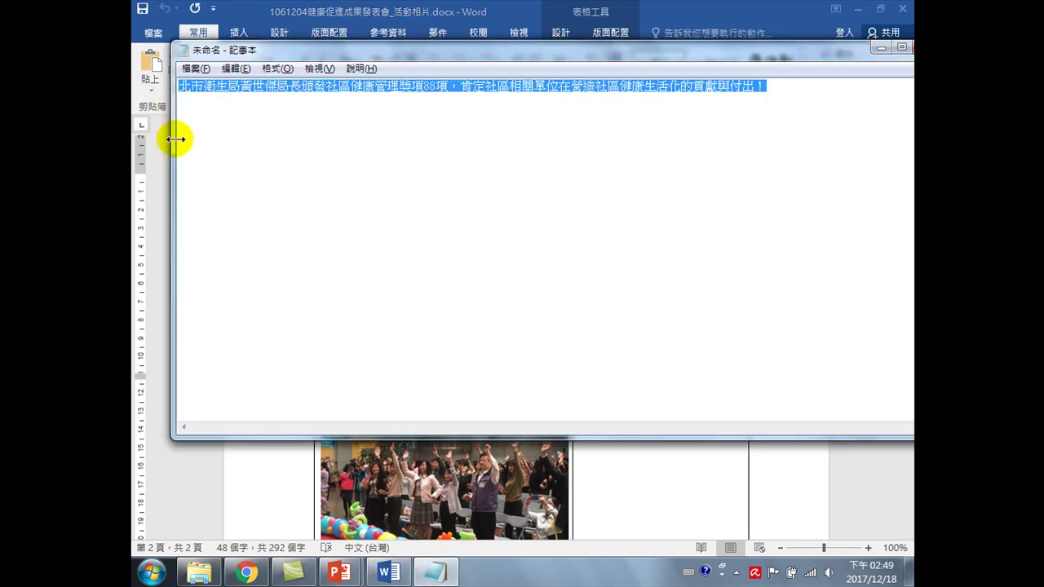
pyautogui.click(168, 140)
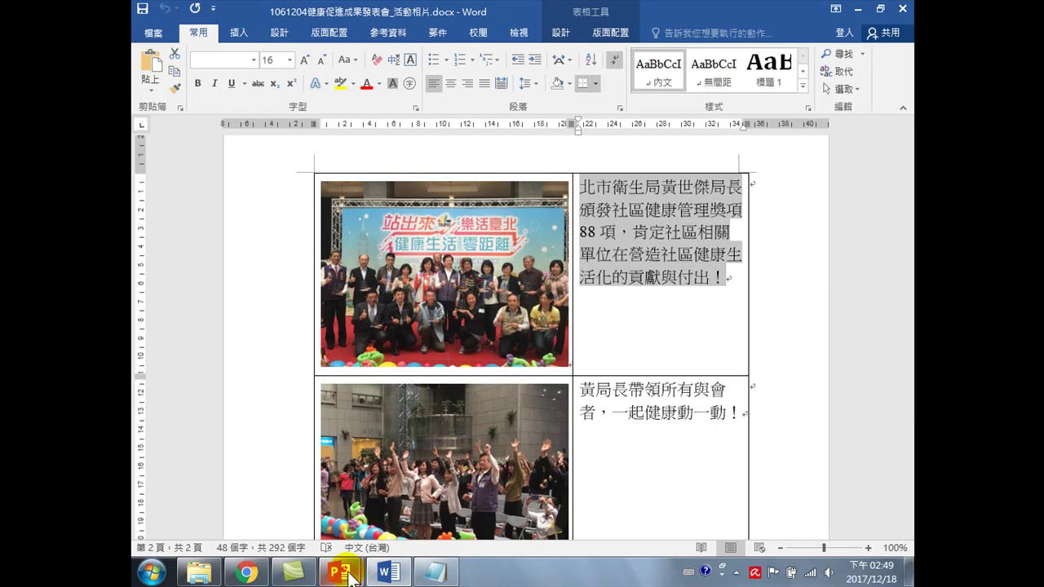
pyautogui.moveTo(341, 575)
pyautogui.click(390, 503)
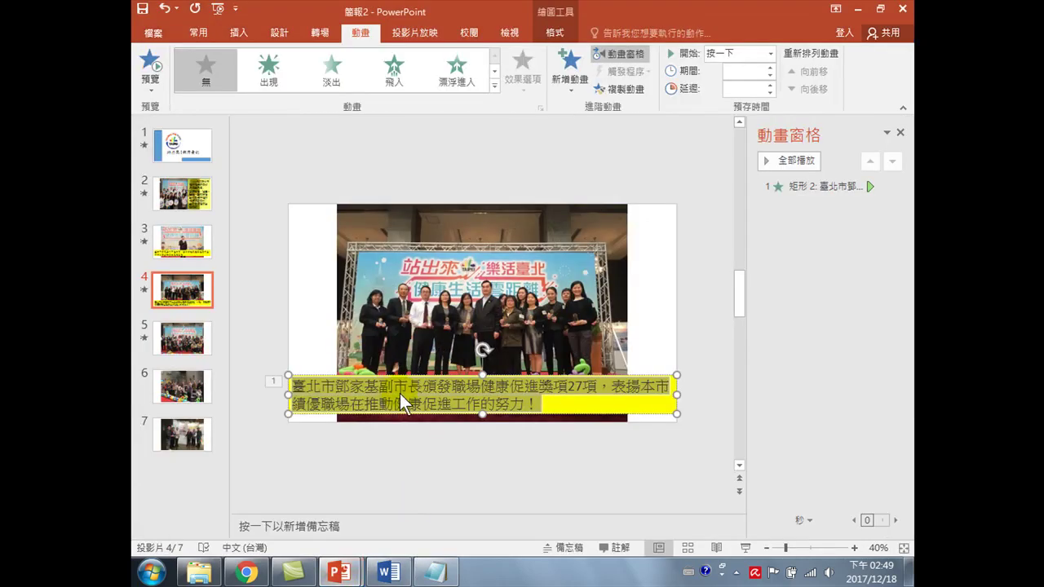
# - Paste the 88-award text into slide 4's caption, add shadow, and set 36 pt to fit two lines
pyautogui.write('北市衛生局黃世傑局長頒發社區健康管理獎項88項，肯定社區相關單位在營造社區健康生活化的貢獻與付出！')
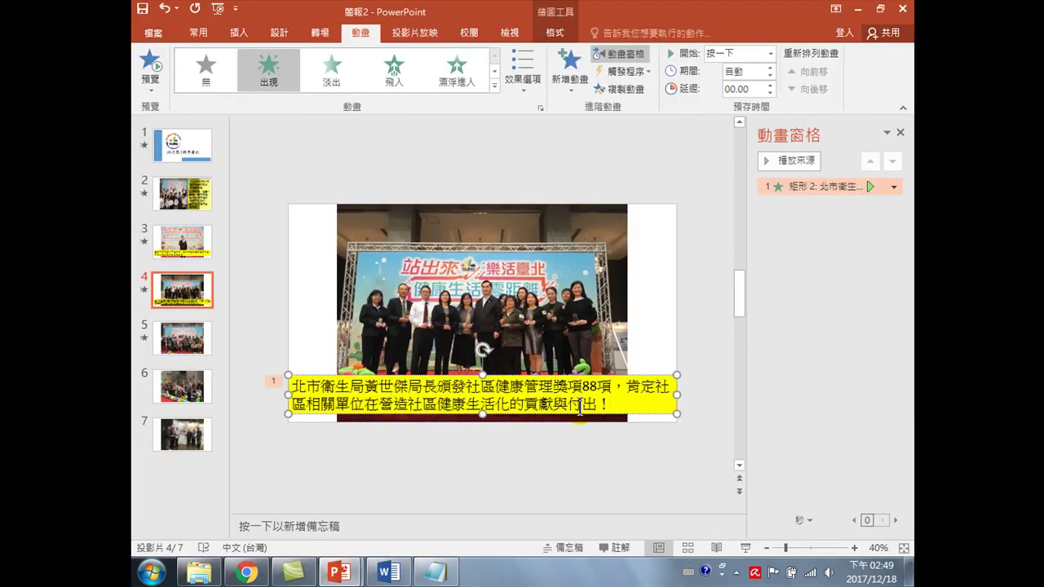
pyautogui.tripleClick(611, 404)
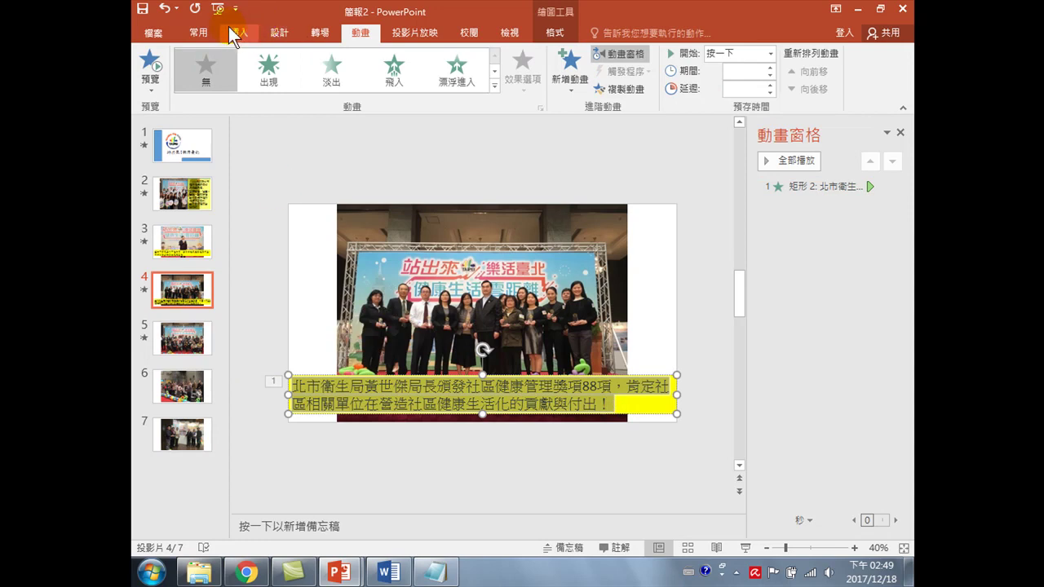
pyautogui.click(200, 33)
pyautogui.click(317, 83)
pyautogui.click(368, 83)
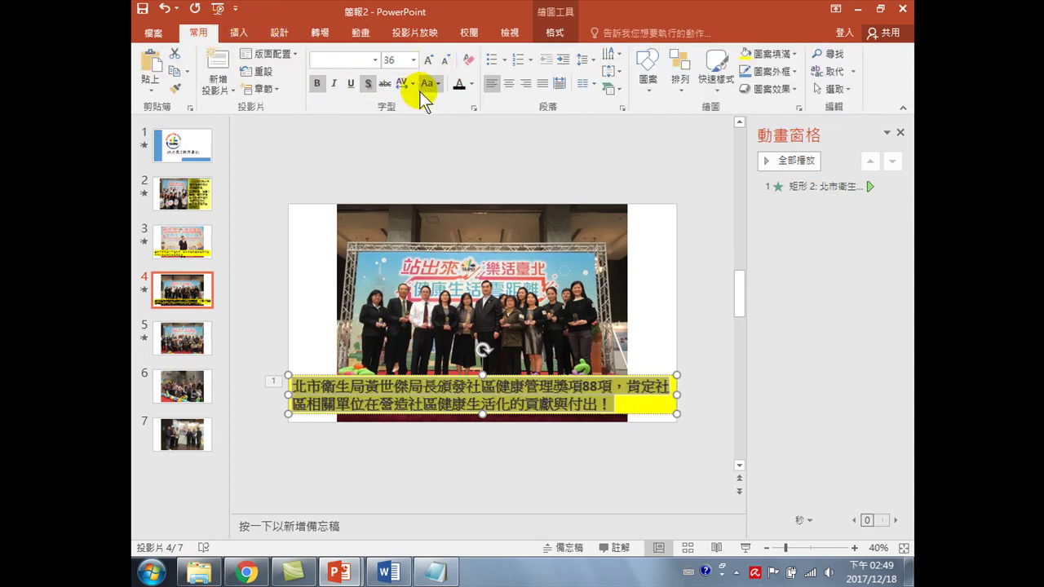
pyautogui.click(317, 83)
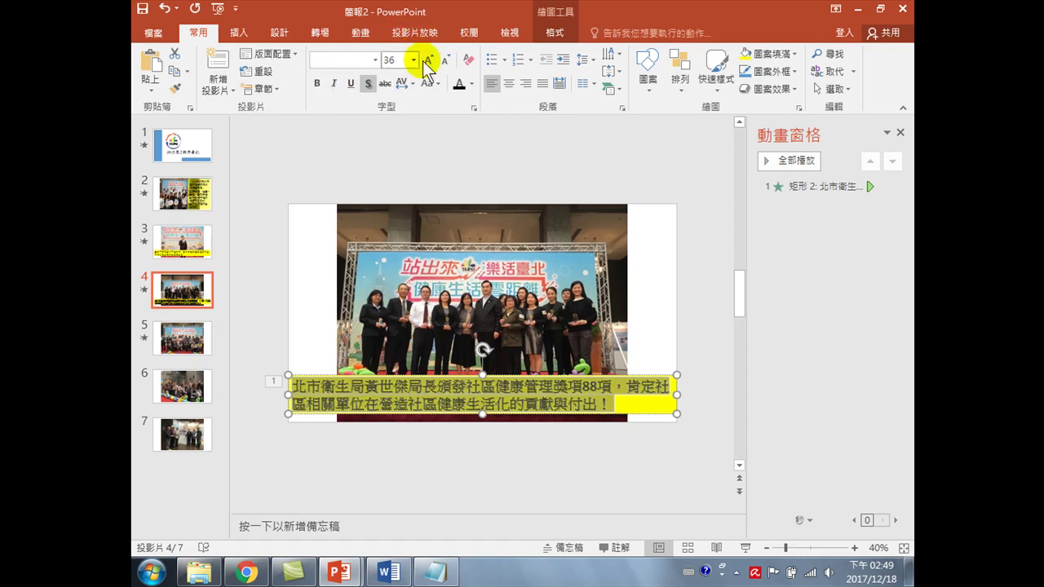
pyautogui.click(428, 60)
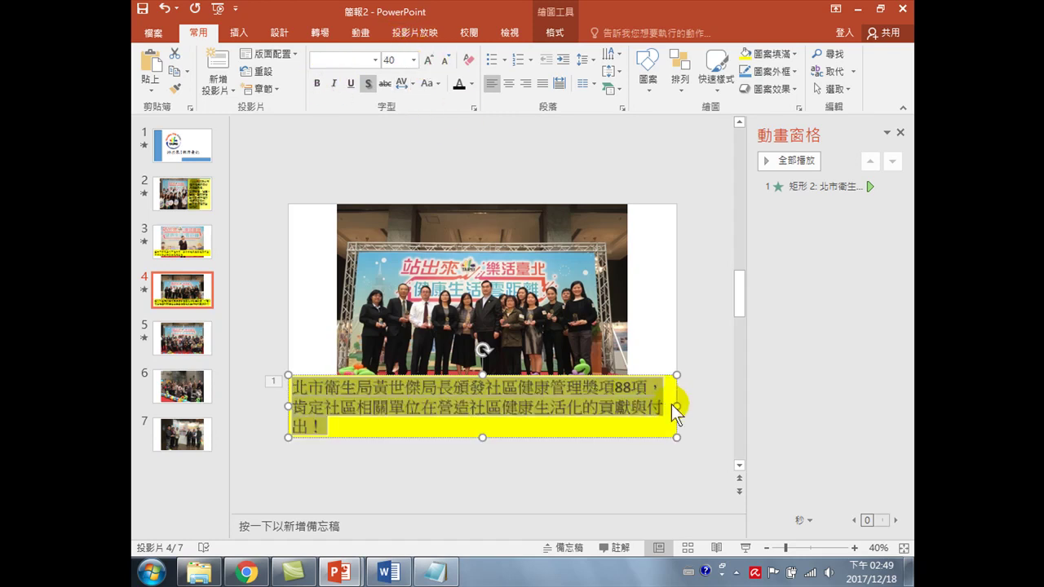
pyautogui.click(445, 59)
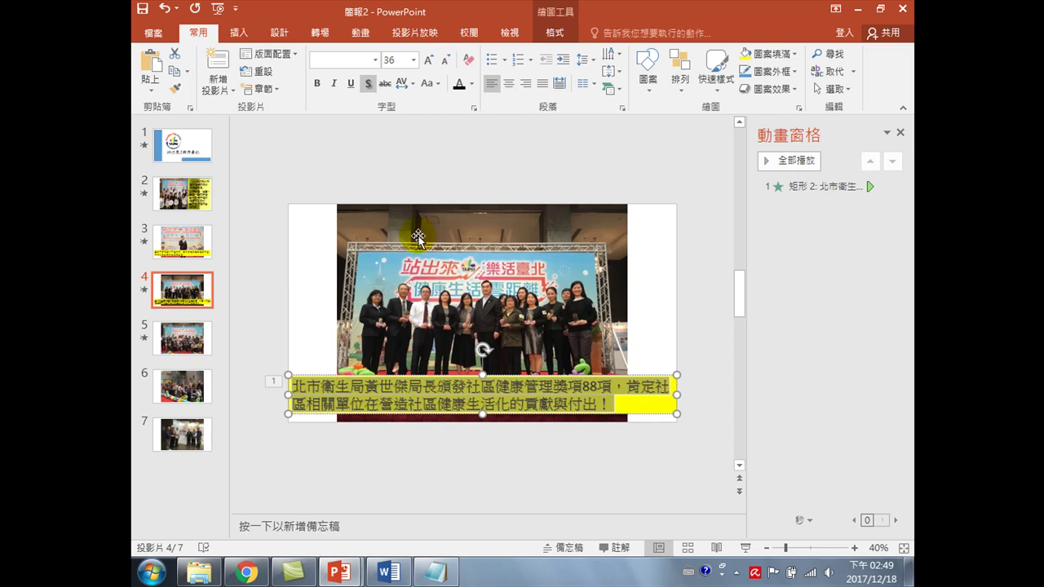
pyautogui.click(260, 302)
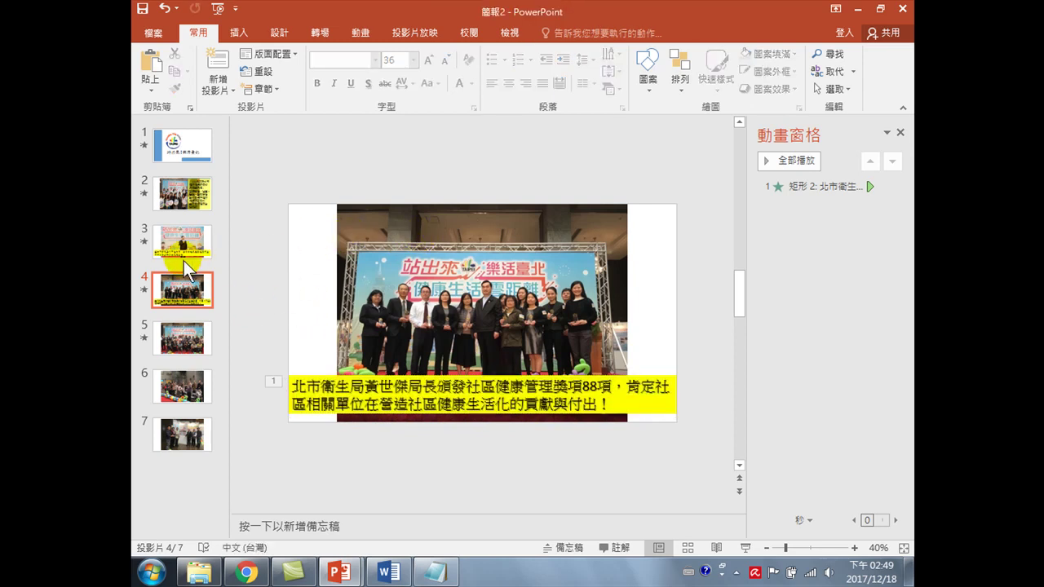
# - Check the captions on slides 3 through 6, finishing on slide 5's uncaptioned group photo
pyautogui.click(182, 244)
pyautogui.click(189, 291)
pyautogui.click(186, 339)
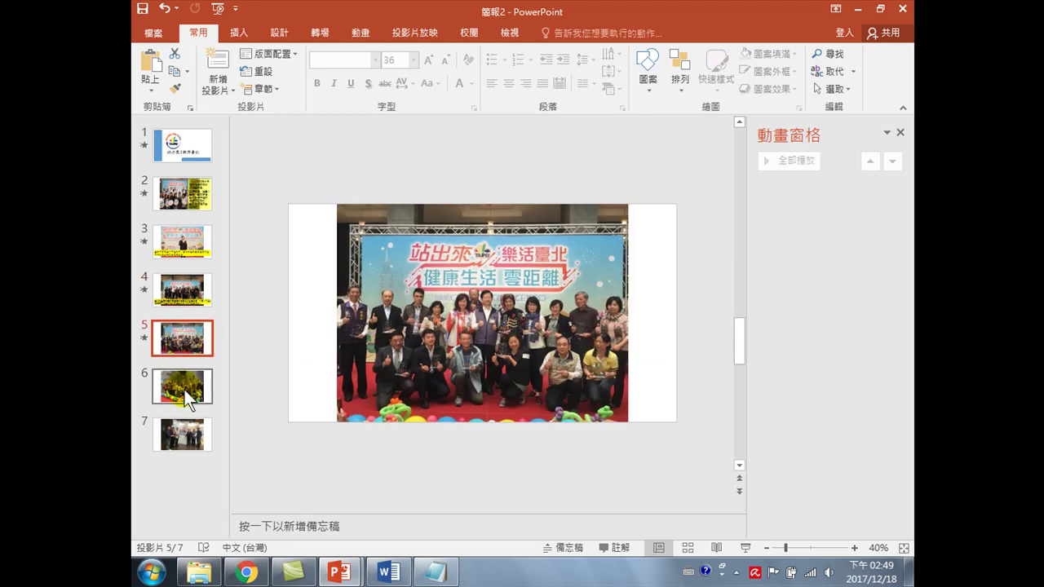
pyautogui.click(184, 388)
pyautogui.click(167, 289)
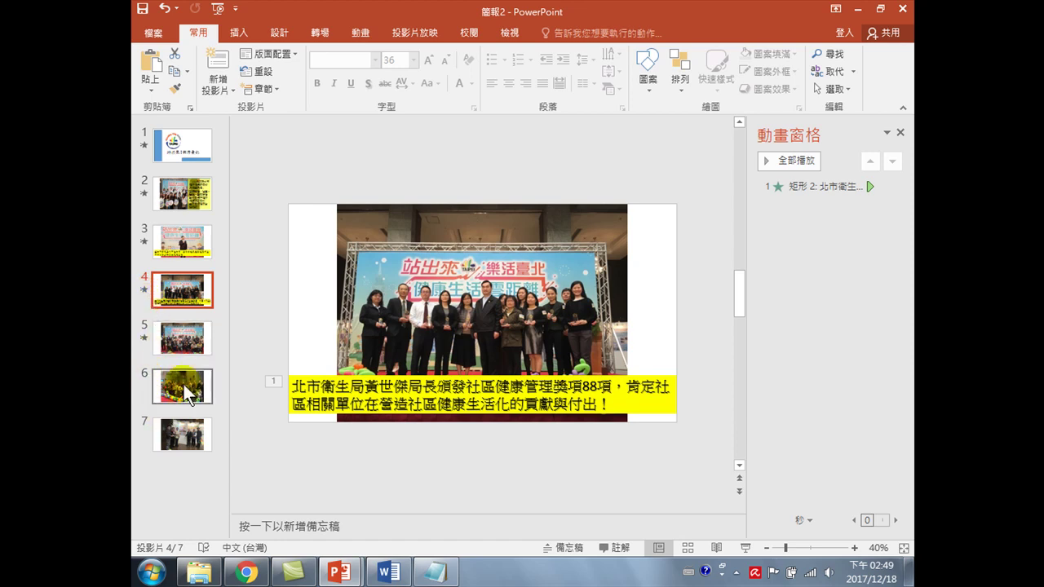
pyautogui.click(185, 342)
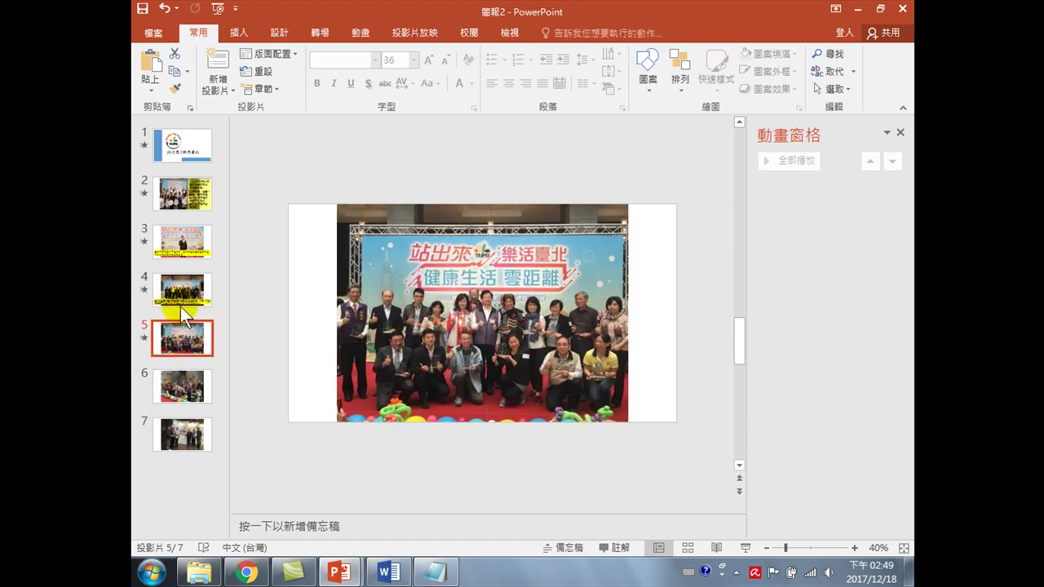
pyautogui.click(181, 247)
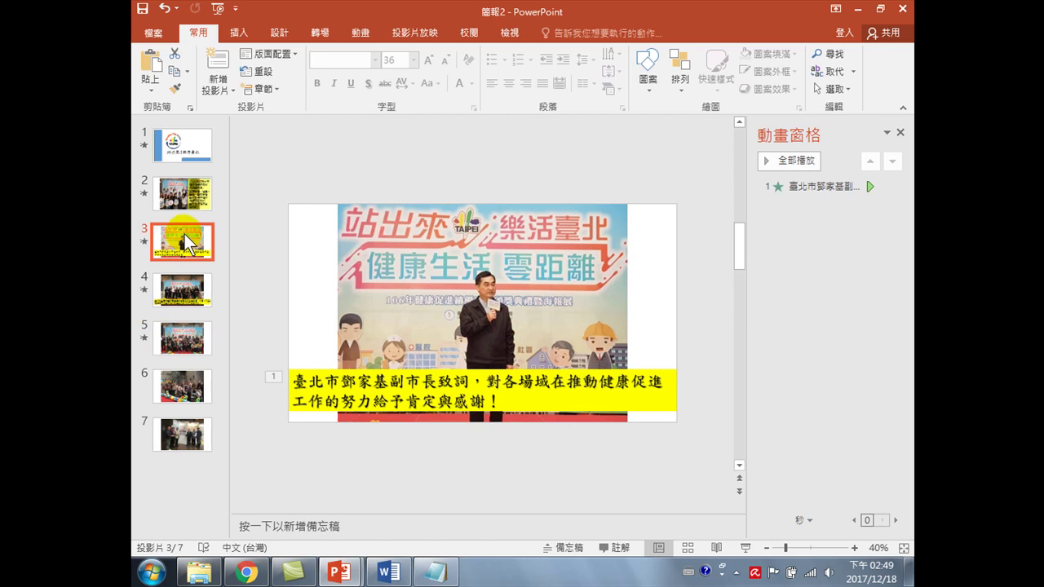
pyautogui.click(186, 295)
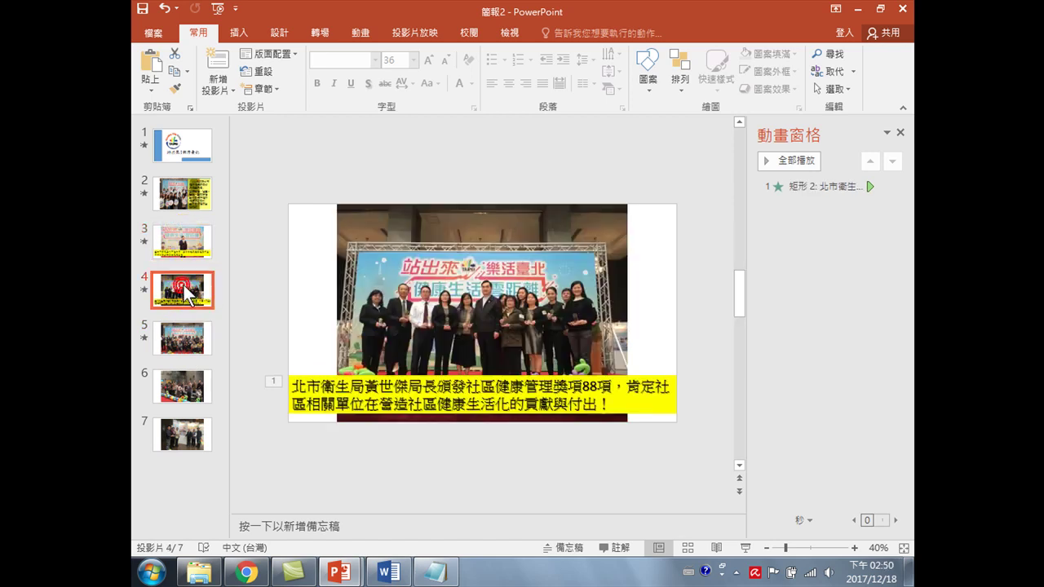
pyautogui.click(180, 386)
pyautogui.click(179, 336)
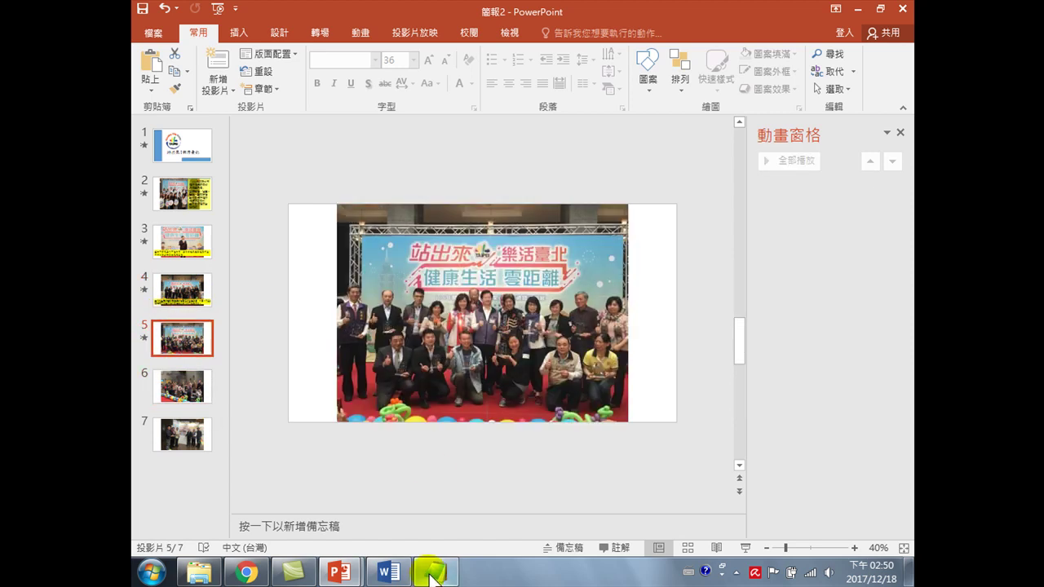
# - Select the caption about everyone exercising together in the Word photo table
pyautogui.click(389, 573)
pyautogui.scroll(-3, 606, 331)
pyautogui.scroll(-3, 617, 237)
pyautogui.scroll(3, 617, 291)
pyautogui.moveTo(736, 267); pyautogui.dragTo(555, 236)
pyautogui.hotkey('ctrl', 'c')
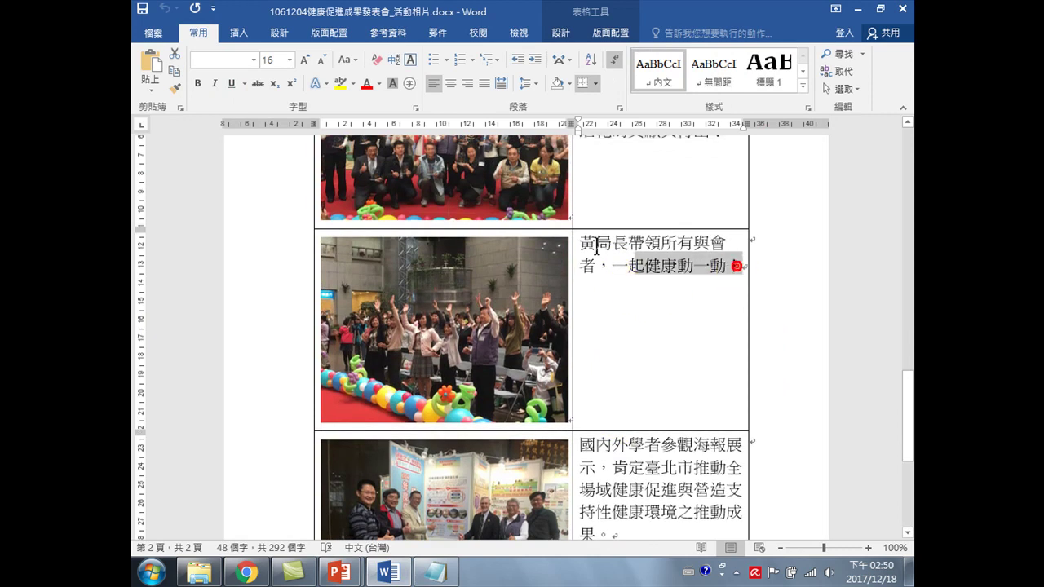
# - Paste the caption into Notepad as plain text, reselect it, and return to PowerPoint's slide 5
pyautogui.click(436, 571)
pyautogui.hotkey('ctrl', 'v')
pyautogui.hotkey('ctrl', 'a')
pyautogui.click(244, 98)
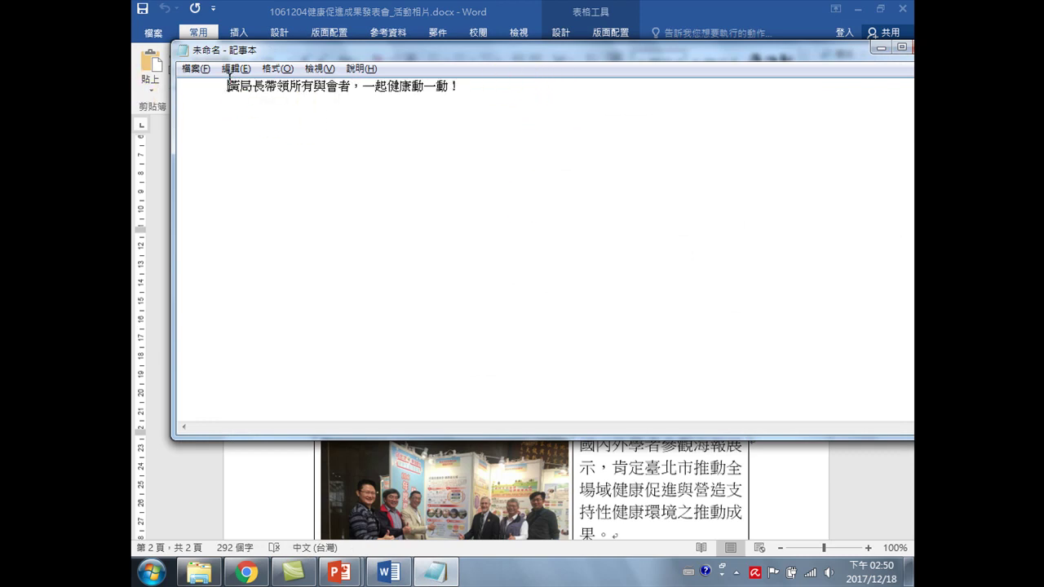
pyautogui.moveTo(229, 85); pyautogui.dragTo(459, 86)
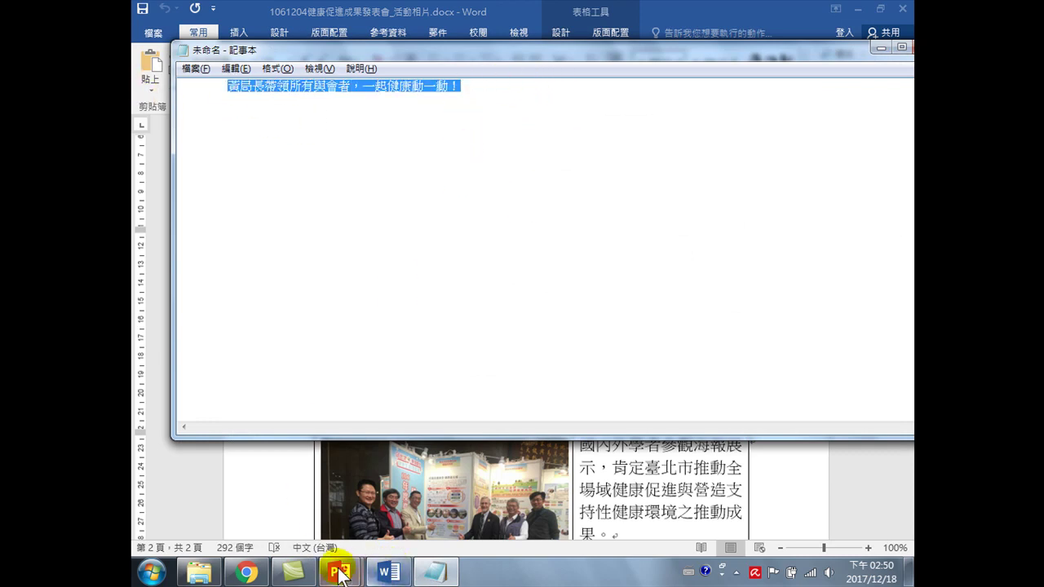
pyautogui.moveTo(341, 573)
pyautogui.click(278, 484)
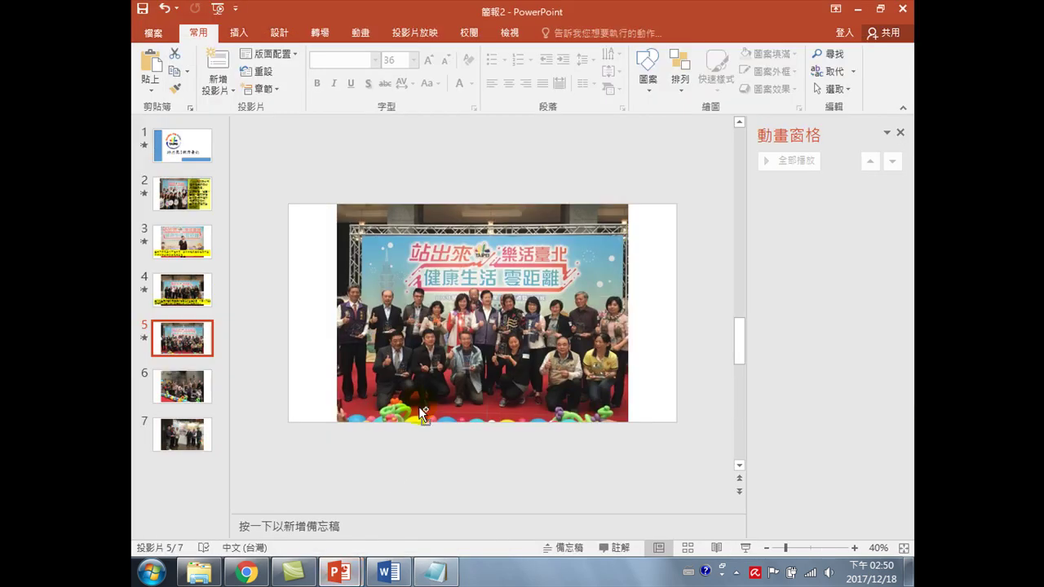
# - Paste the caption on slide 5 as a non-bold, shadowed, yellow-filled box at the photo's bottom
pyautogui.hotkey('ctrl', 'v')
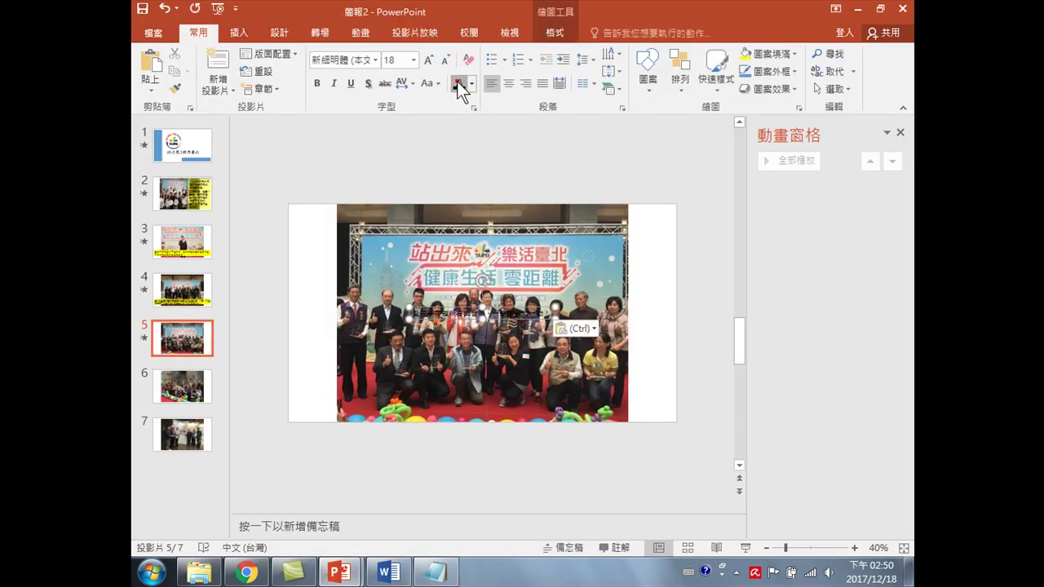
pyautogui.click(319, 83)
pyautogui.click(367, 83)
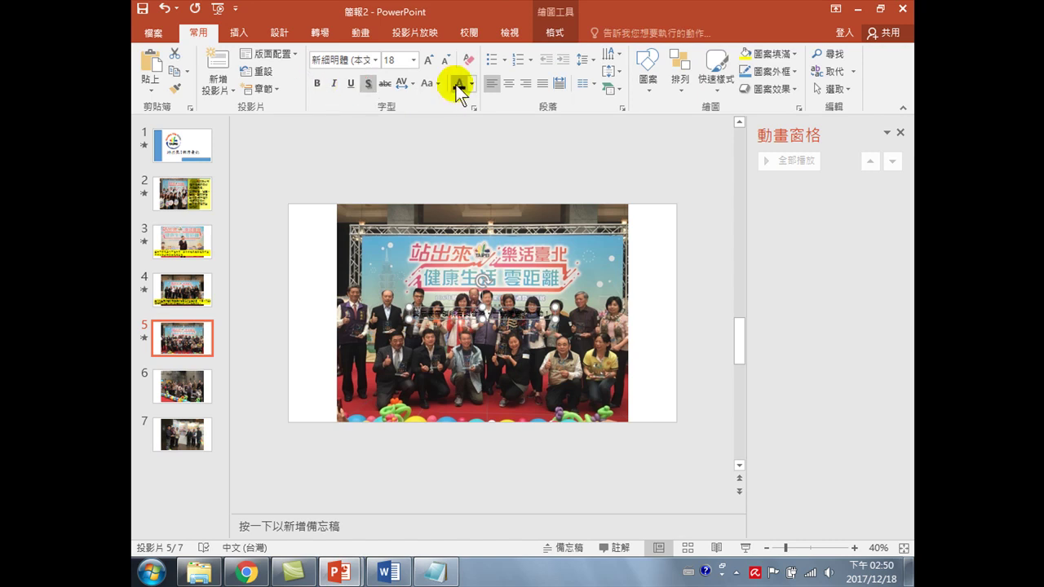
pyautogui.click(552, 31)
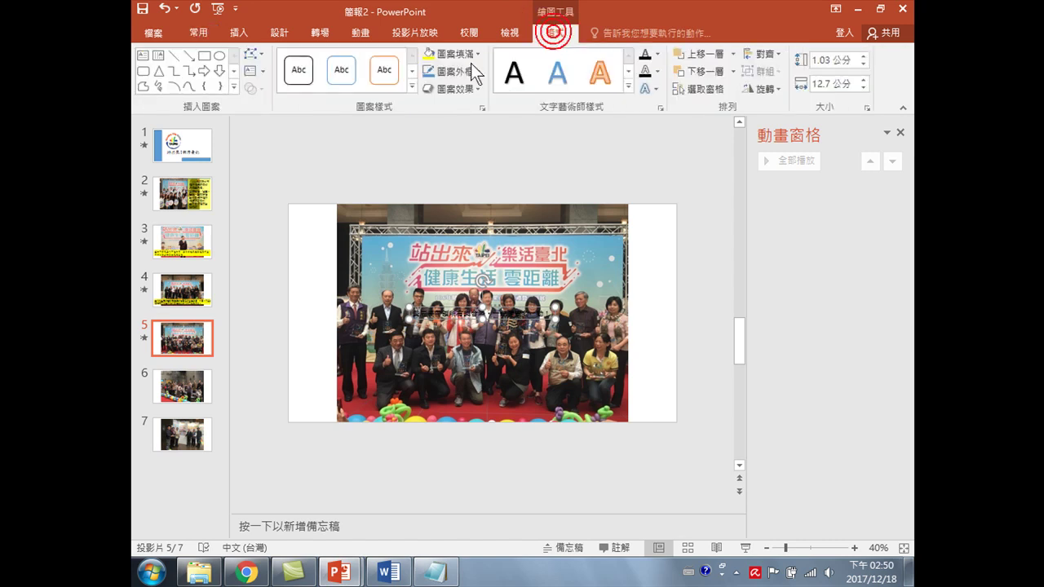
pyautogui.click(428, 52)
pyautogui.moveTo(505, 309)
pyautogui.mouseDown()
pyautogui.moveTo(516, 395)
pyautogui.moveTo(629, 394)
pyautogui.mouseUp()
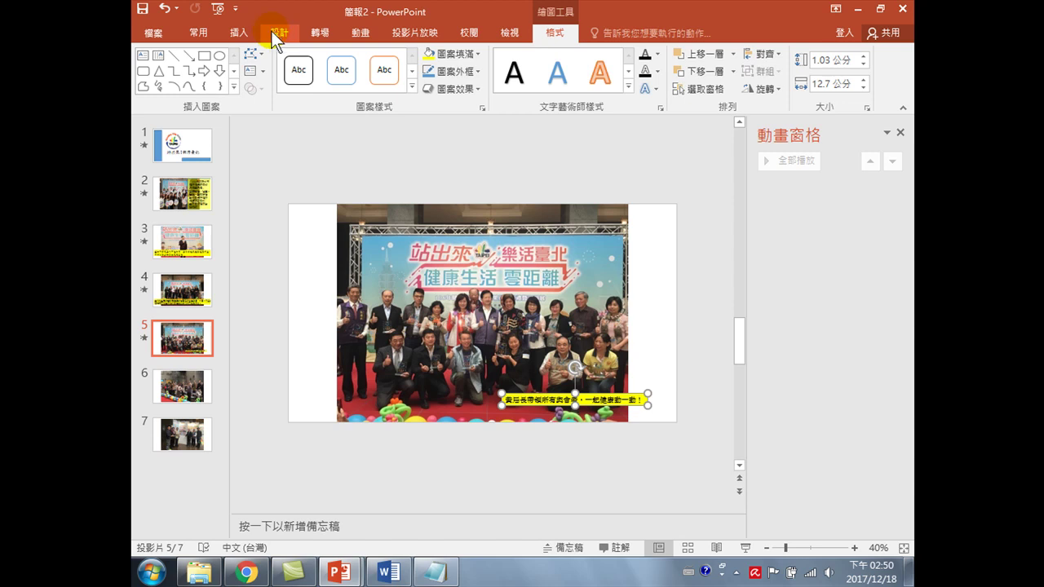
# - Enlarge the caption font to 40 point and settle the box onto the photo
pyautogui.click(203, 33)
pyautogui.click(429, 60)
pyautogui.click(428, 61)
pyautogui.click(429, 60)
pyautogui.click(428, 60)
pyautogui.click(429, 60)
pyautogui.click(429, 60)
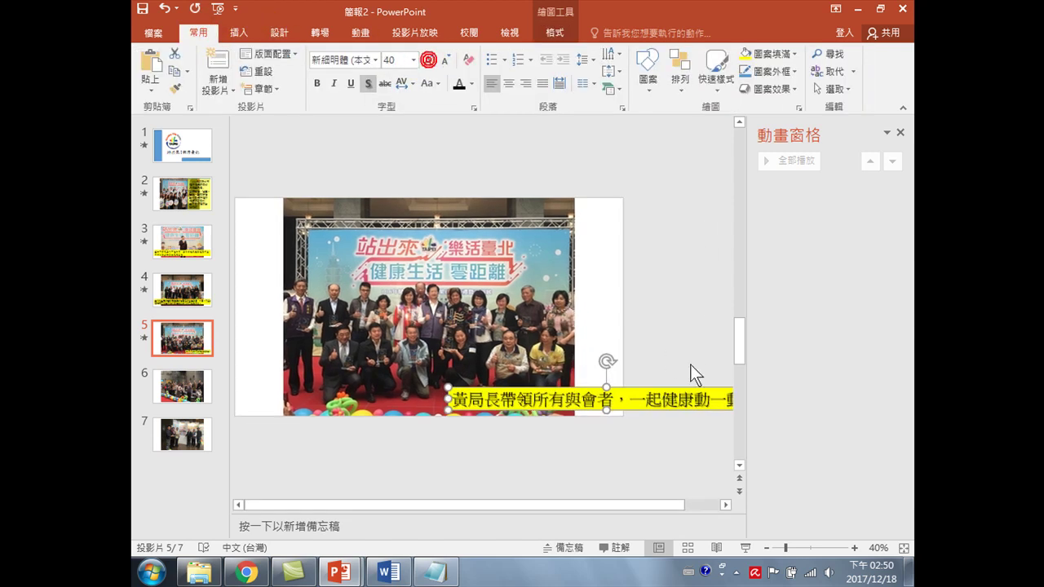
pyautogui.moveTo(657, 389)
pyautogui.mouseDown()
pyautogui.moveTo(569, 359)
pyautogui.moveTo(662, 405)
pyautogui.mouseUp()
# - Paste the yellow caption on slide 6, wrapped to two lines at the photo's lower right
pyautogui.click(379, 437)
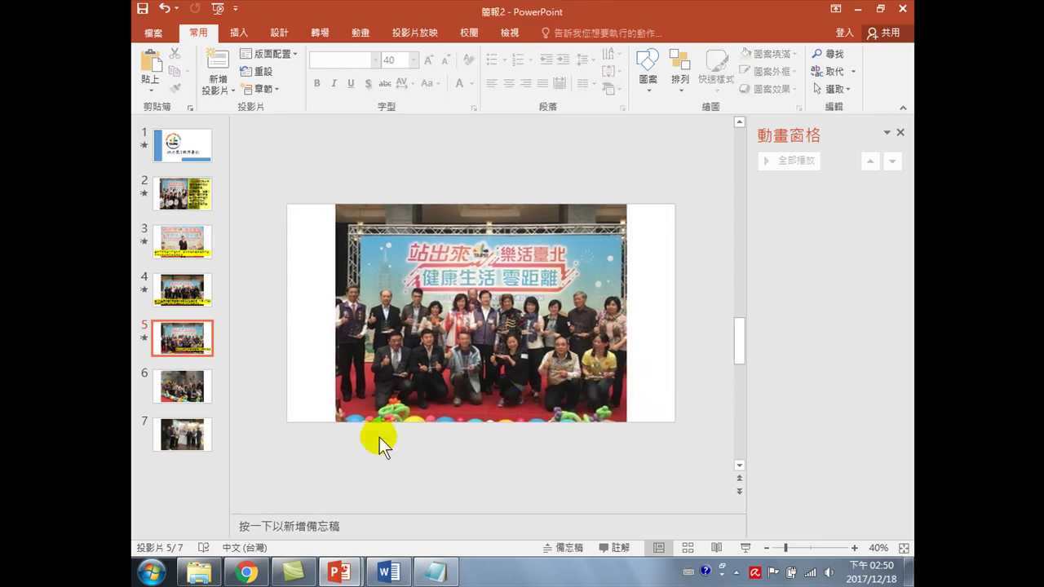
pyautogui.click(207, 391)
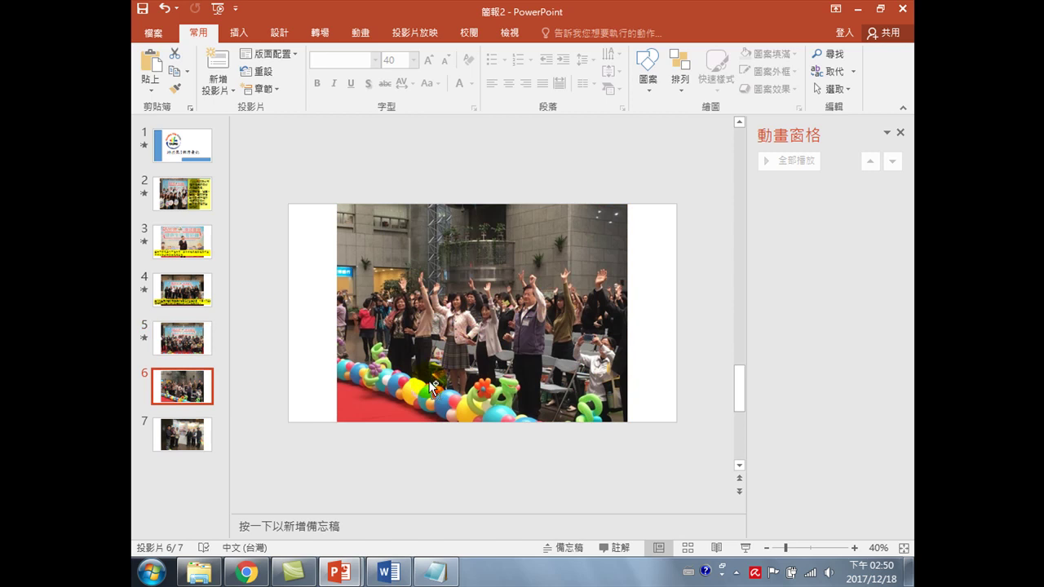
pyautogui.hotkey('ctrl', 'v')
pyautogui.moveTo(516, 379); pyautogui.dragTo(485, 371)
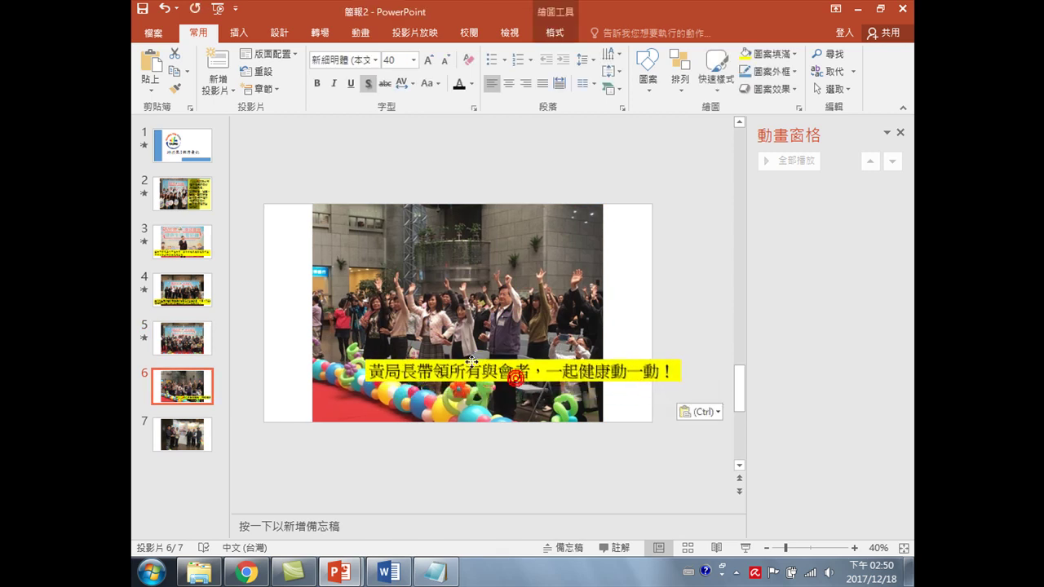
pyautogui.moveTo(715, 392); pyautogui.dragTo(636, 413)
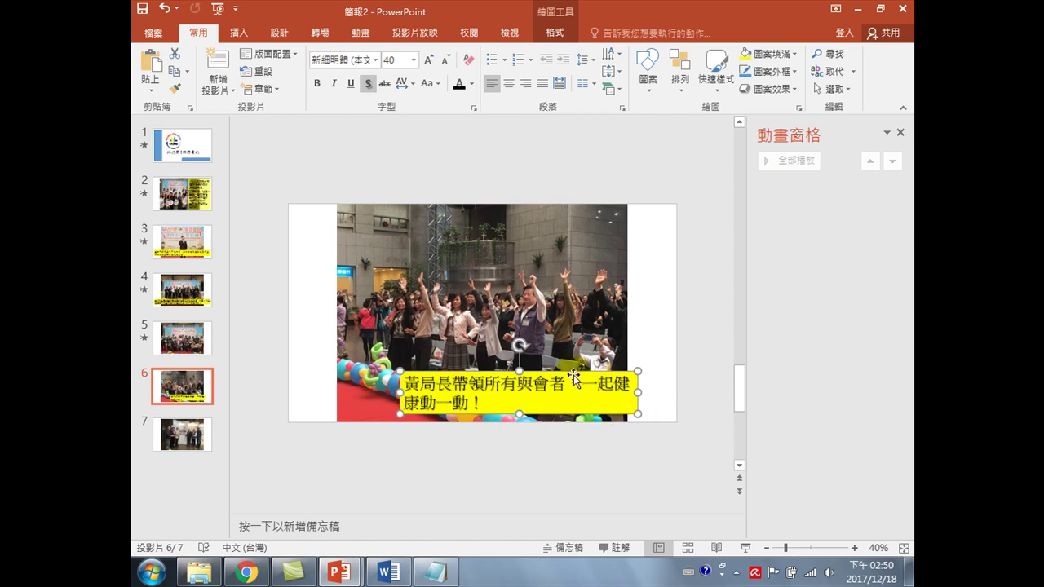
pyautogui.moveTo(574, 374)
pyautogui.mouseDown()
pyautogui.moveTo(660, 390)
pyautogui.moveTo(636, 390)
pyautogui.mouseUp()
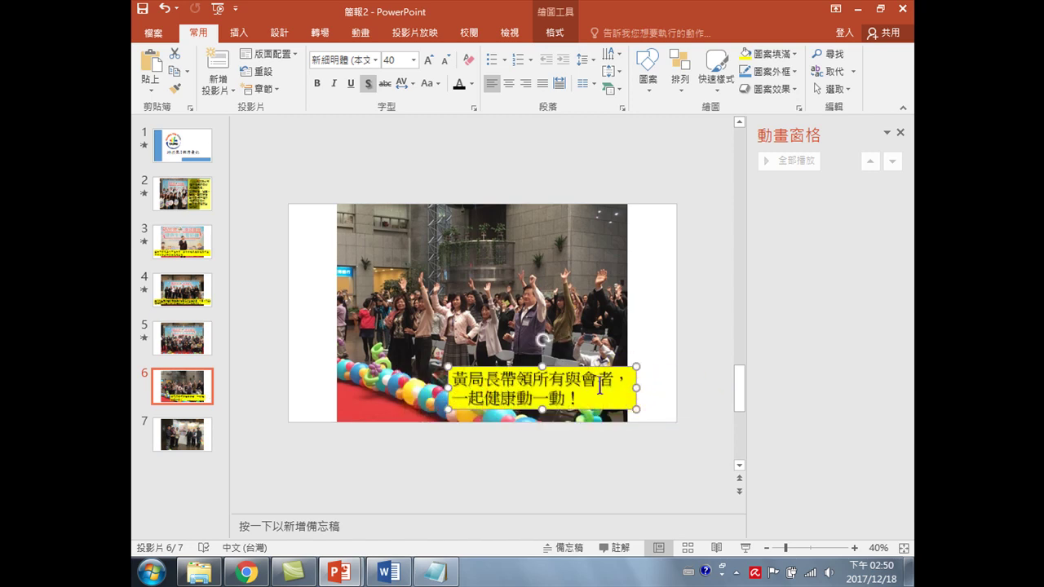
pyautogui.moveTo(580, 367); pyautogui.dragTo(565, 368)
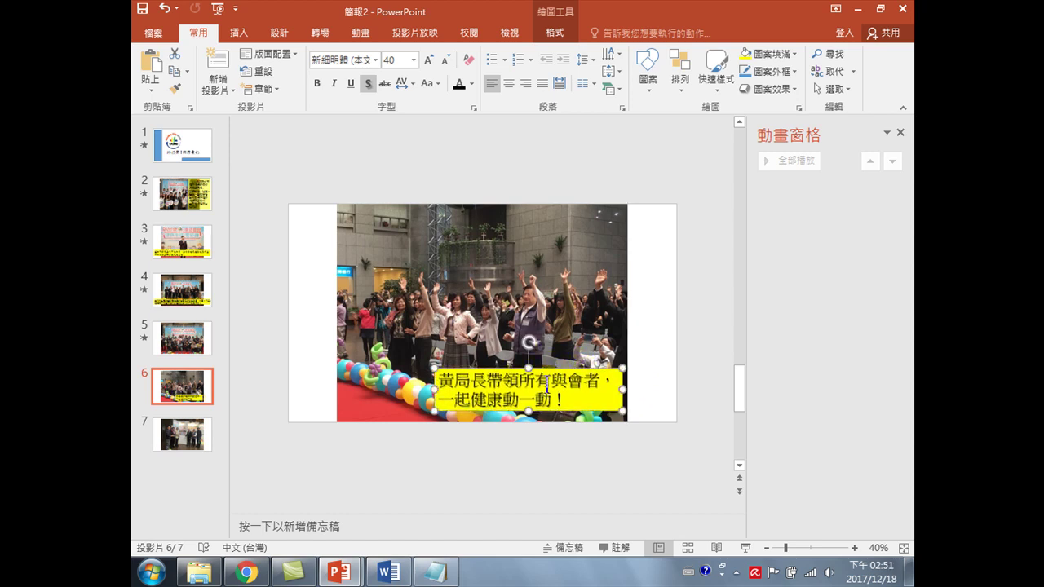
# - Toggle the caption's shadow and set its font to 標楷體
pyautogui.click(371, 85)
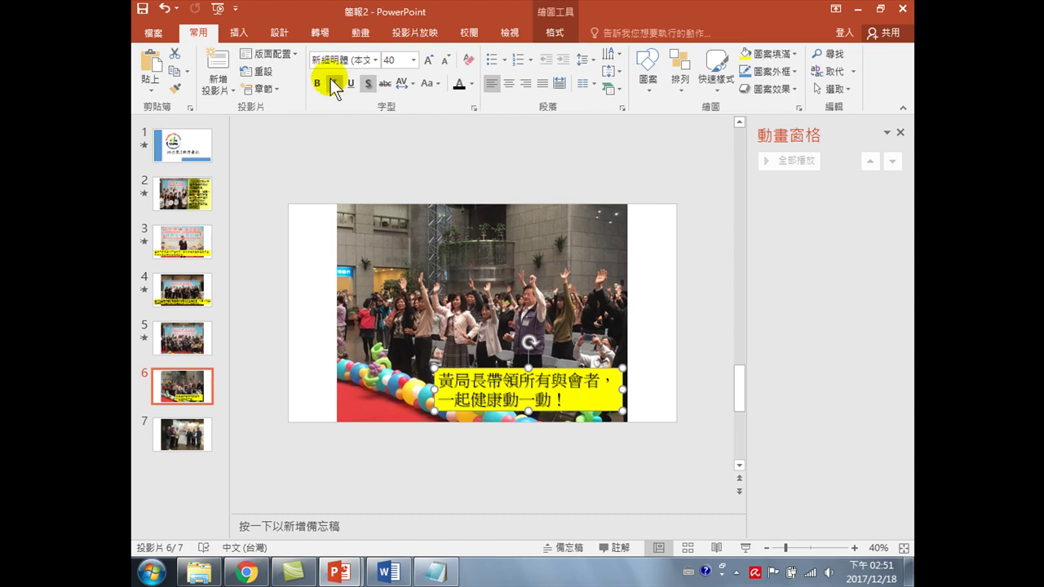
pyautogui.click(376, 61)
pyautogui.click(353, 187)
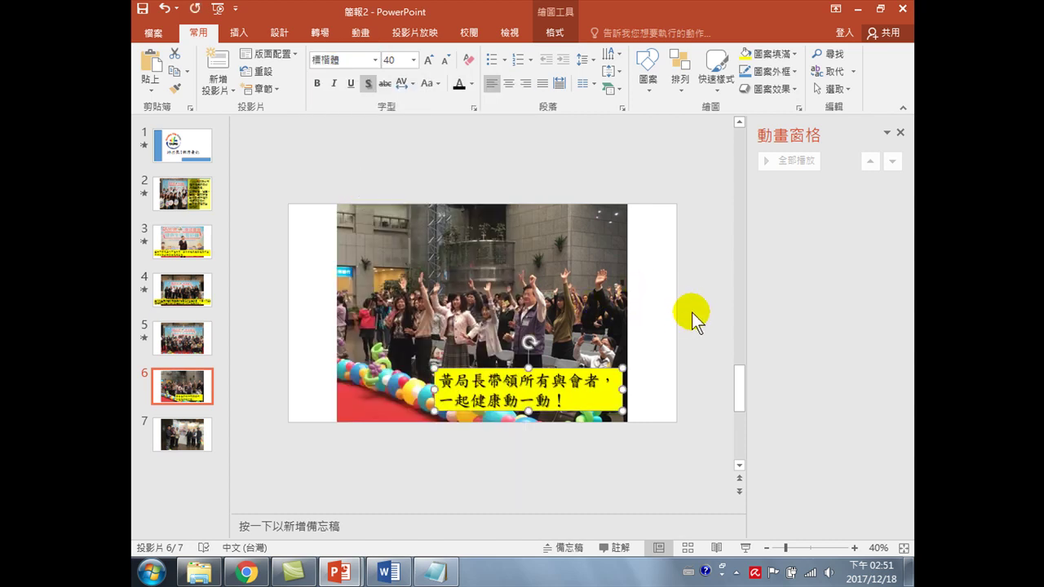
pyautogui.click(563, 265)
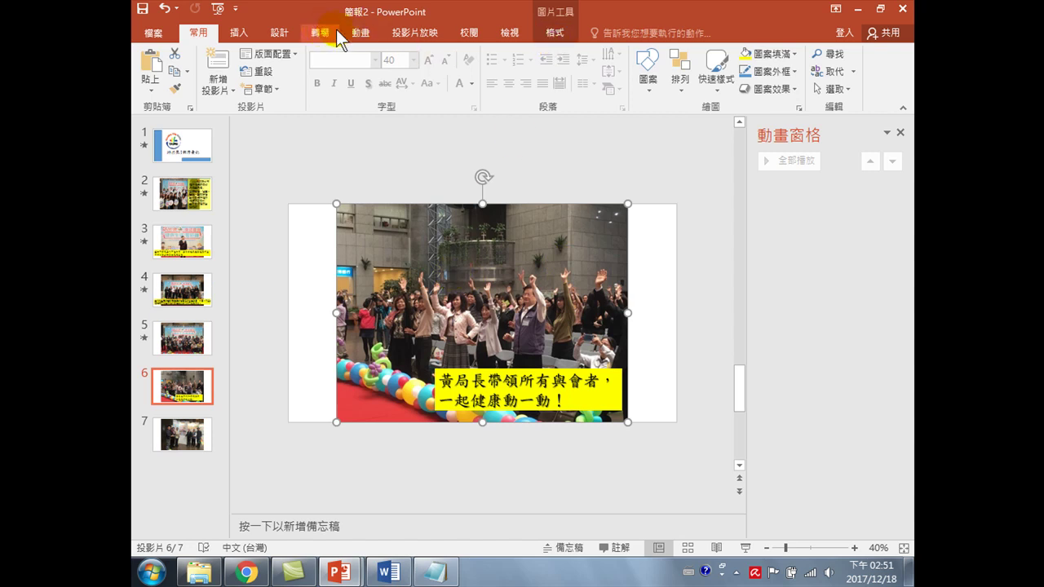
# - Apply the 脈衝 (Pulse) emphasis animation to slide 6's photo
pyautogui.click(358, 33)
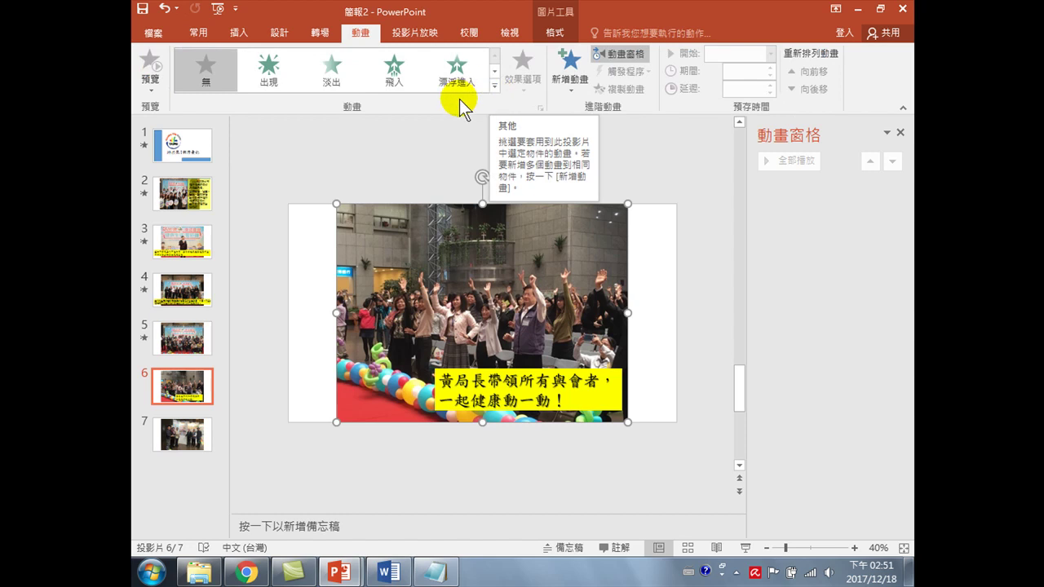
pyautogui.click(494, 85)
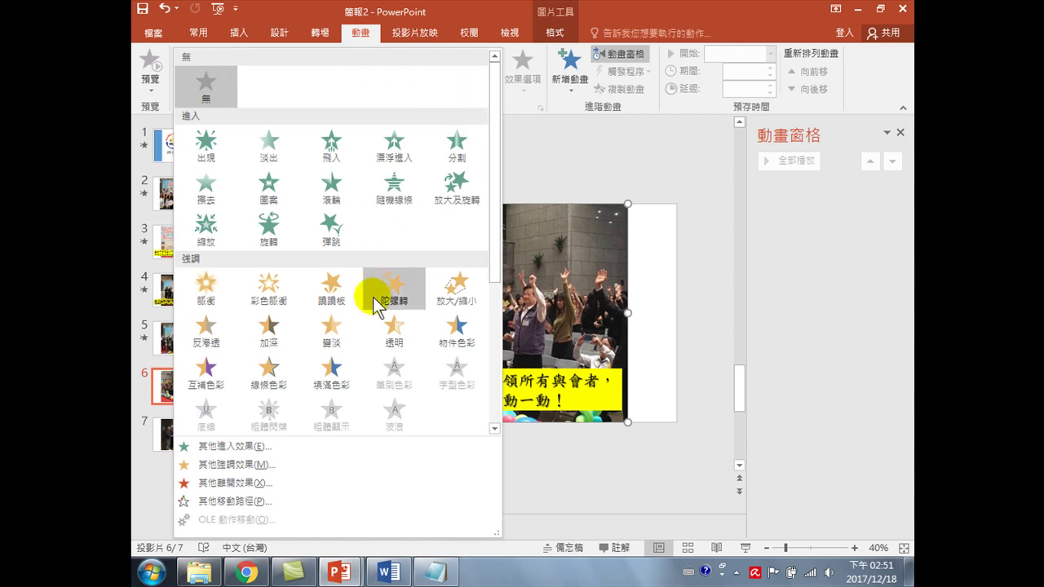
pyautogui.scroll(-3, 336, 341)
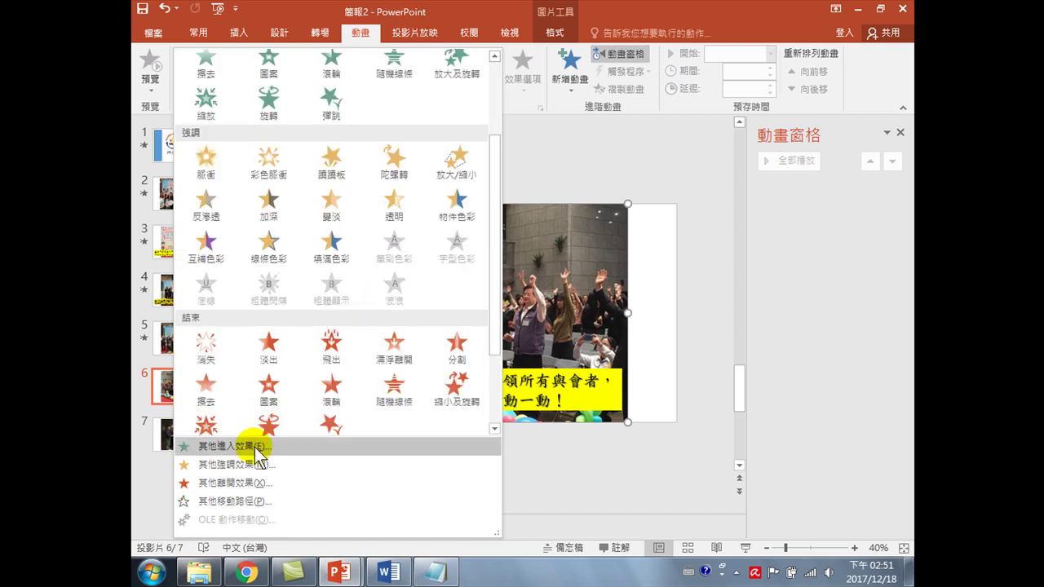
pyautogui.click(210, 159)
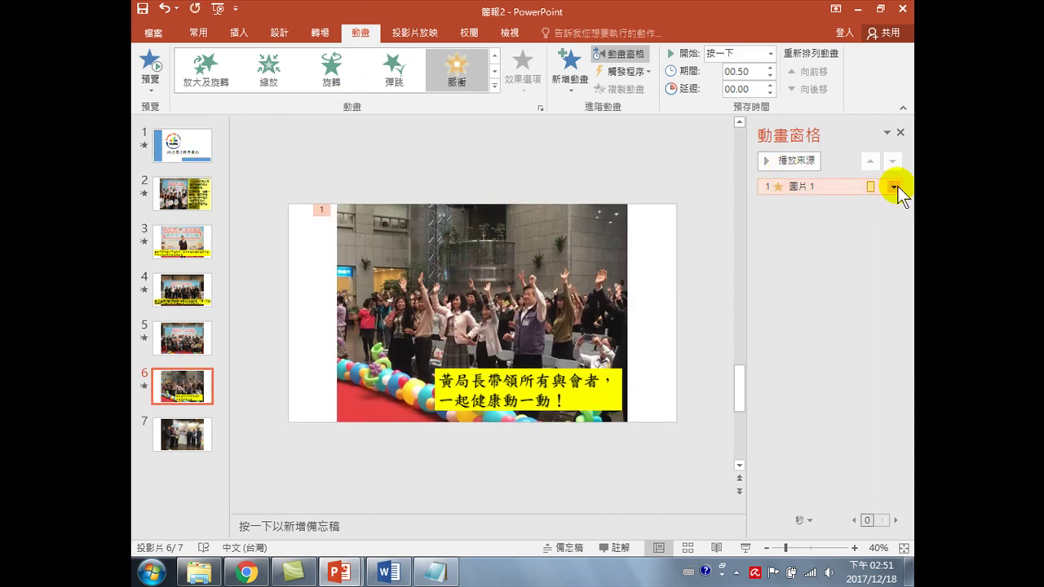
# - Set the Pulse timing to repeat 5 times with a 2-second duration
pyautogui.click(895, 186)
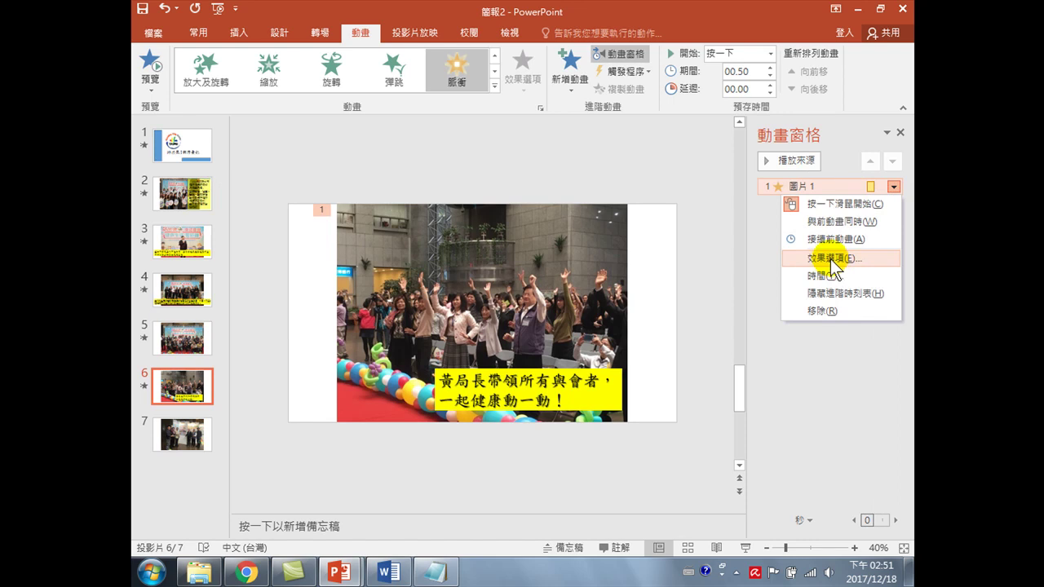
pyautogui.click(830, 258)
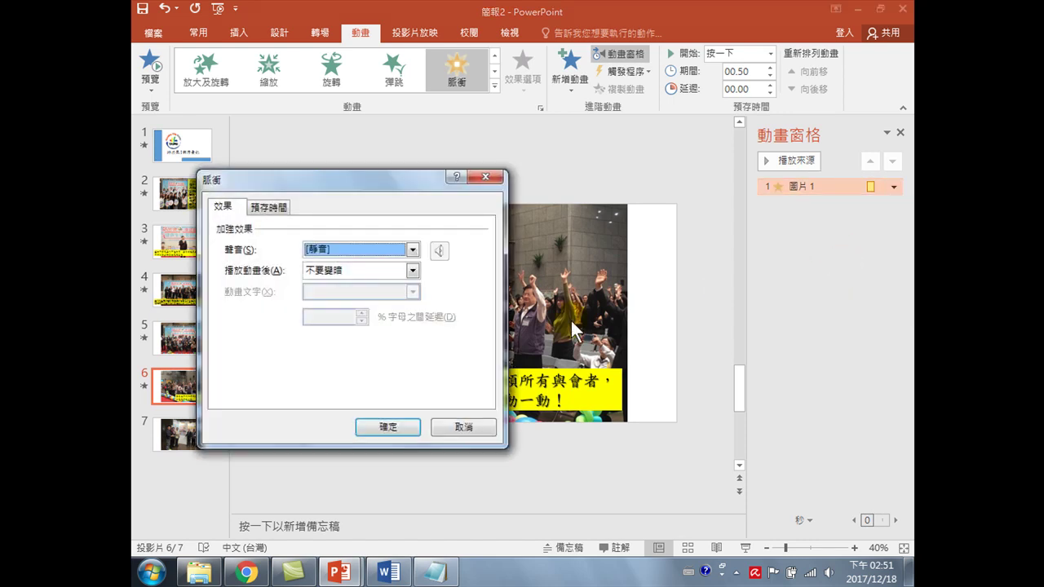
pyautogui.click(277, 207)
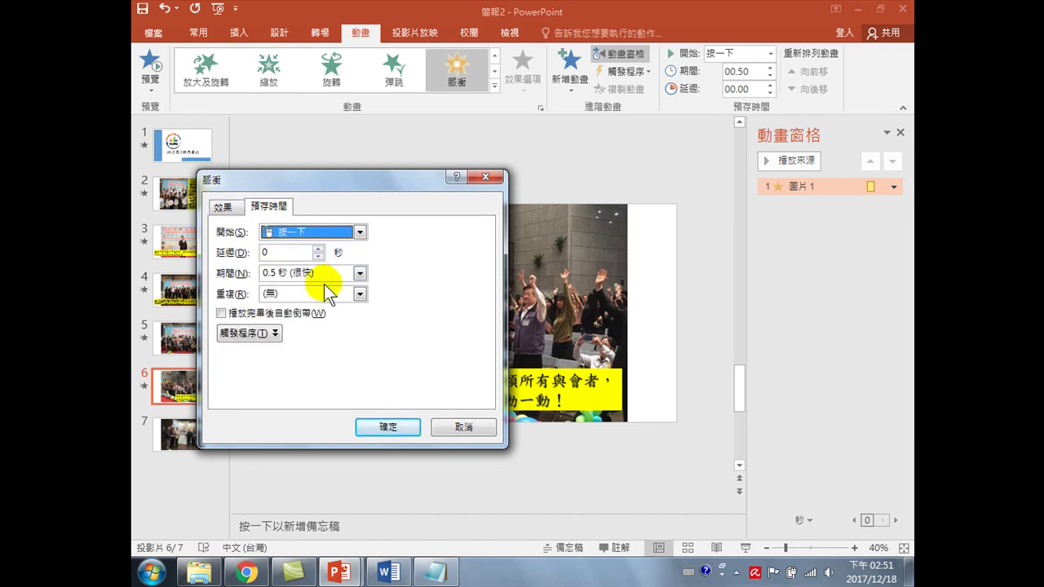
pyautogui.click(359, 294)
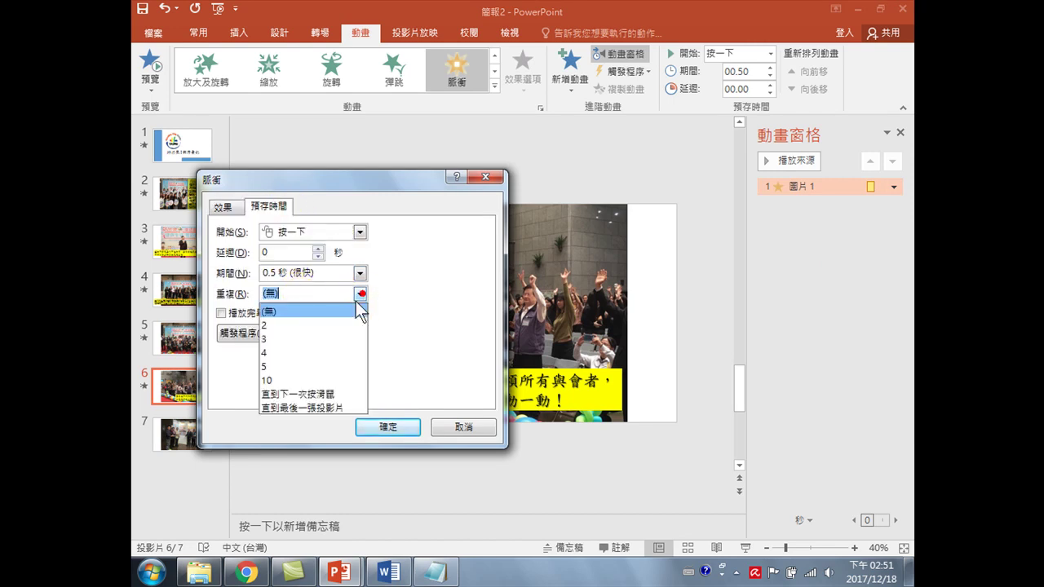
pyautogui.click(272, 367)
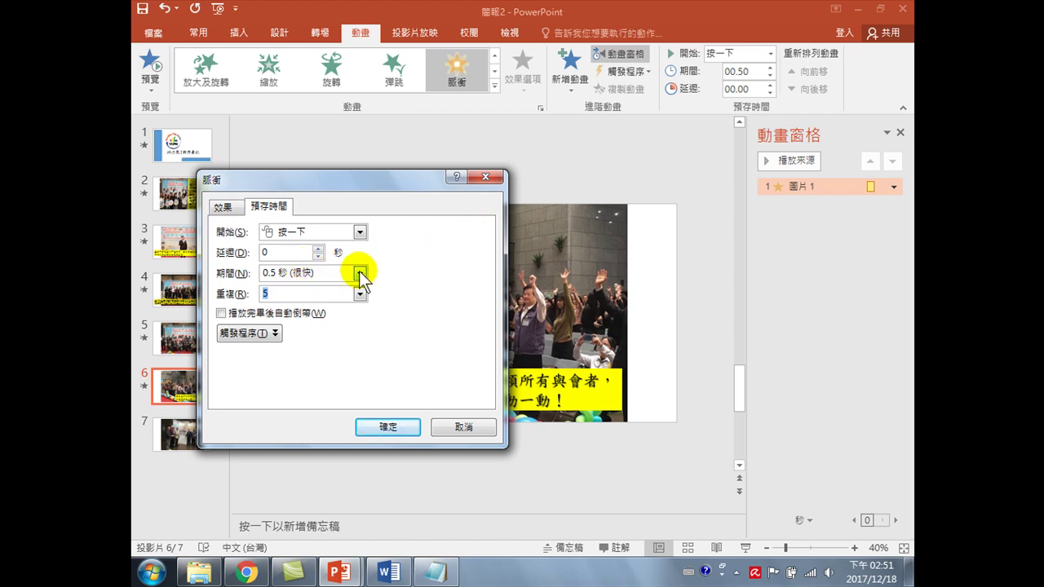
pyautogui.click(359, 274)
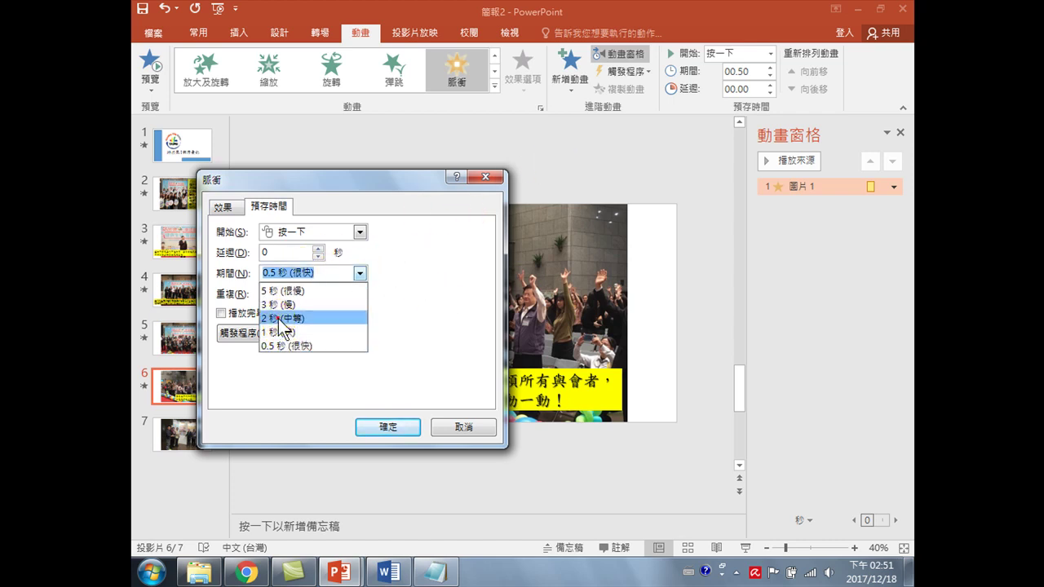
pyautogui.click(280, 318)
pyautogui.click(397, 430)
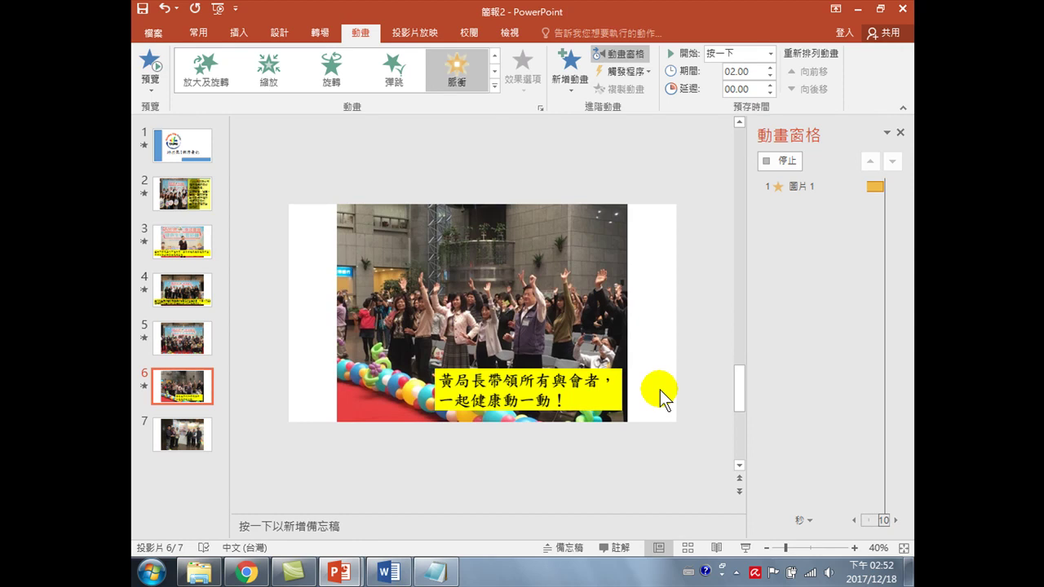
# - Move on to slide 7, glancing back at slide 5 on the way
pyautogui.click(184, 424)
pyautogui.click(183, 326)
pyautogui.click(184, 416)
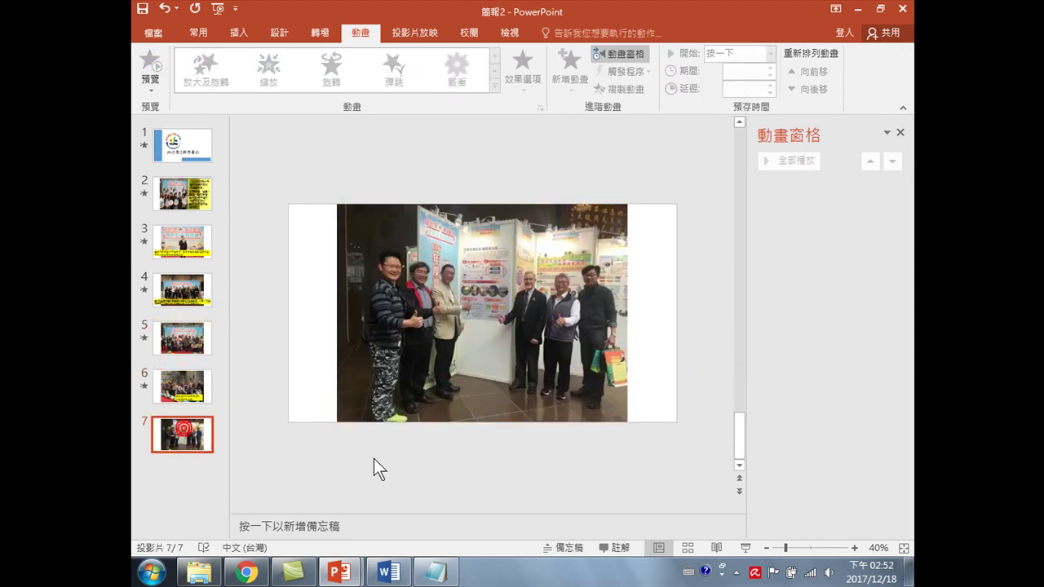
# - Select the poster-exhibition caption paragraph in the Word table
pyautogui.click(436, 572)
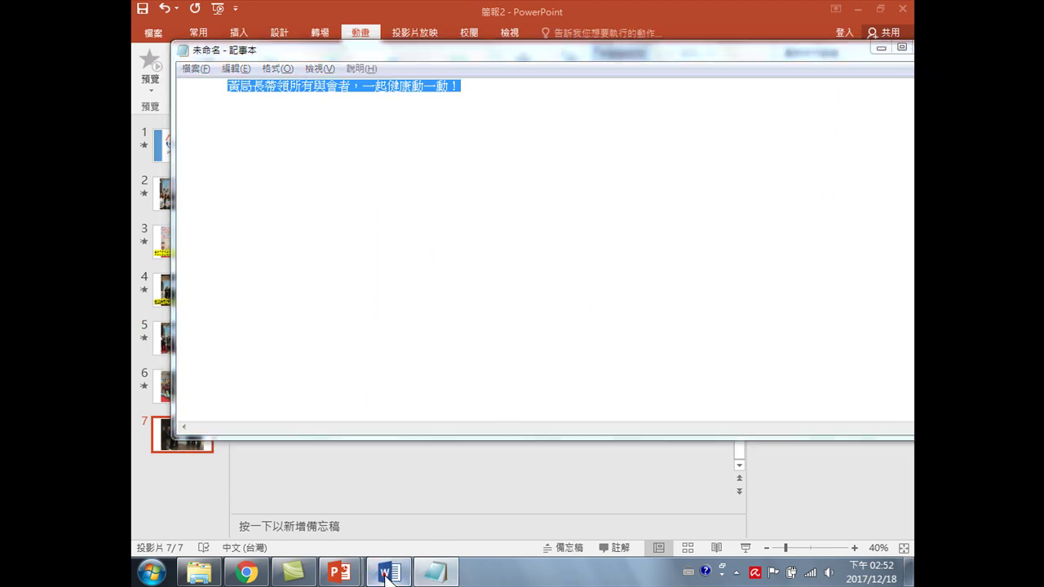
pyautogui.click(387, 574)
pyautogui.scroll(-3, 543, 392)
pyautogui.scroll(3, 571, 343)
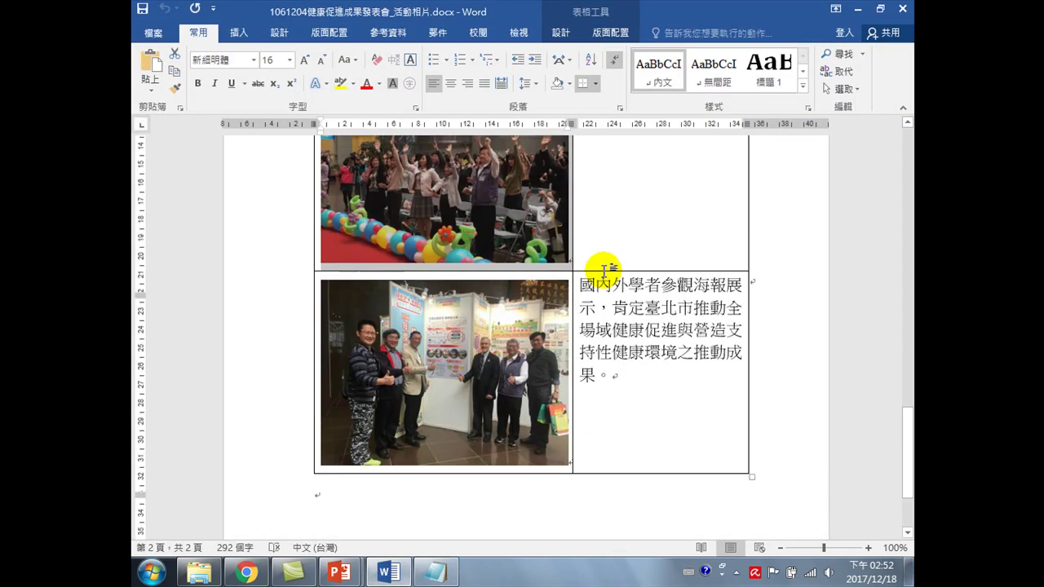
pyautogui.scroll(1, 604, 269)
pyautogui.tripleClick(581, 308)
pyautogui.hotkey('ctrl', 'c')
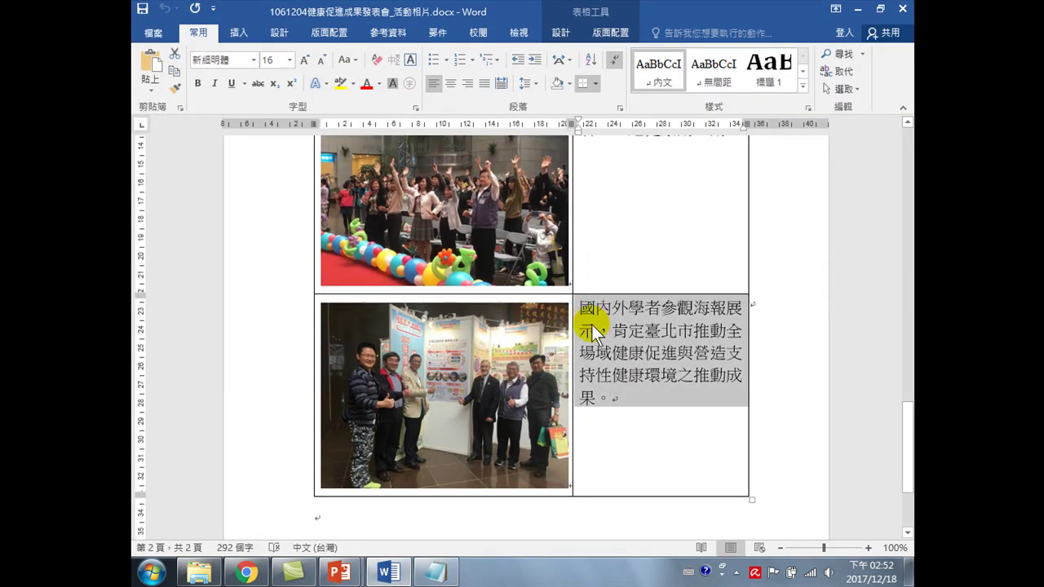
# - Paste the caption into Notepad as plain text, reselect it, and return to 簡報2
pyautogui.click(436, 573)
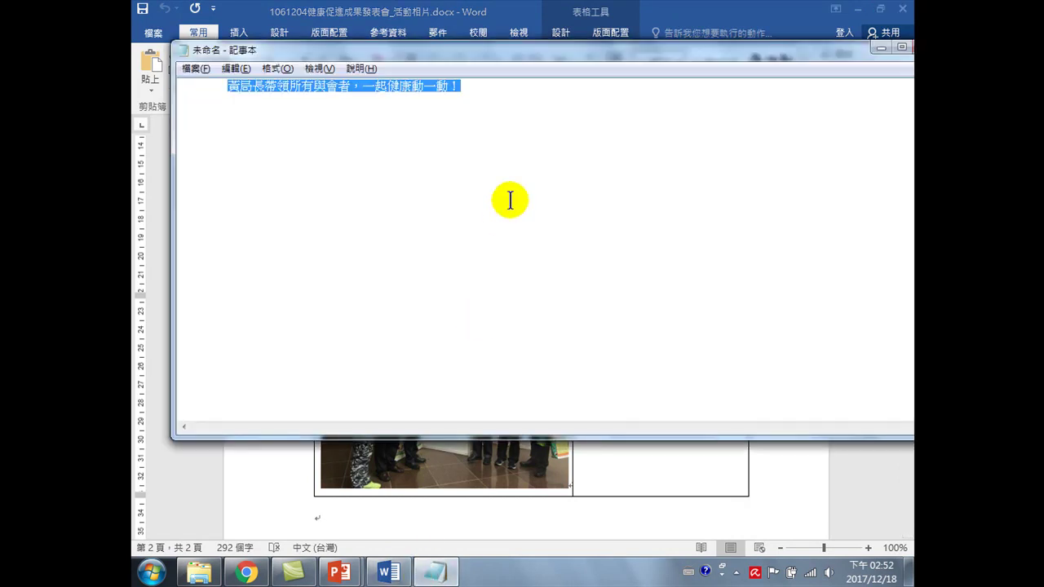
pyautogui.hotkey('ctrl', 'v')
pyautogui.moveTo(229, 86); pyautogui.dragTo(850, 93)
pyautogui.moveTo(344, 564)
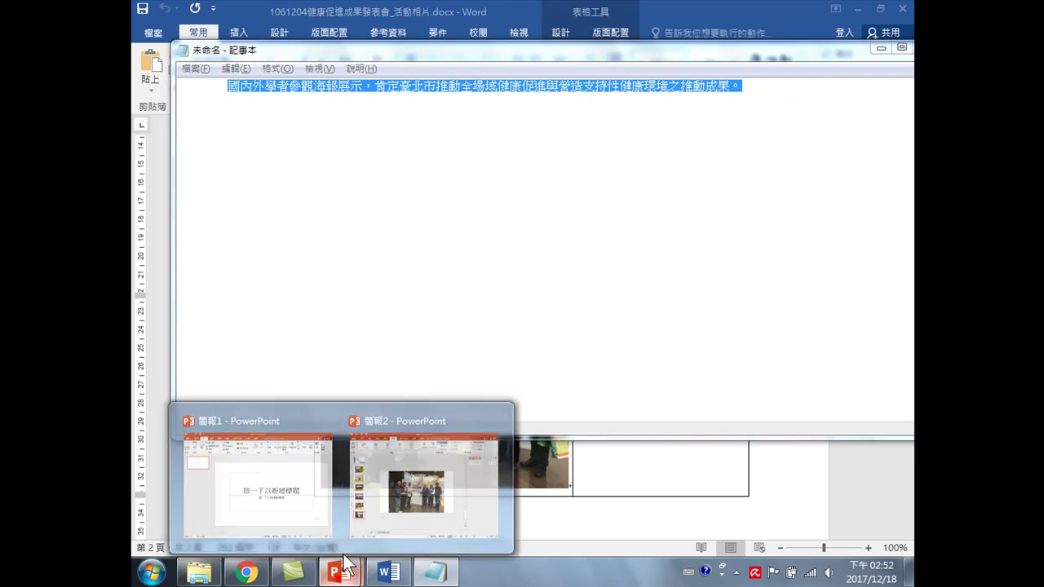
pyautogui.click(400, 485)
# - Paste the caption on slide 7 as a yellow-filled box stretched across the photo's bottom
pyautogui.click(275, 364)
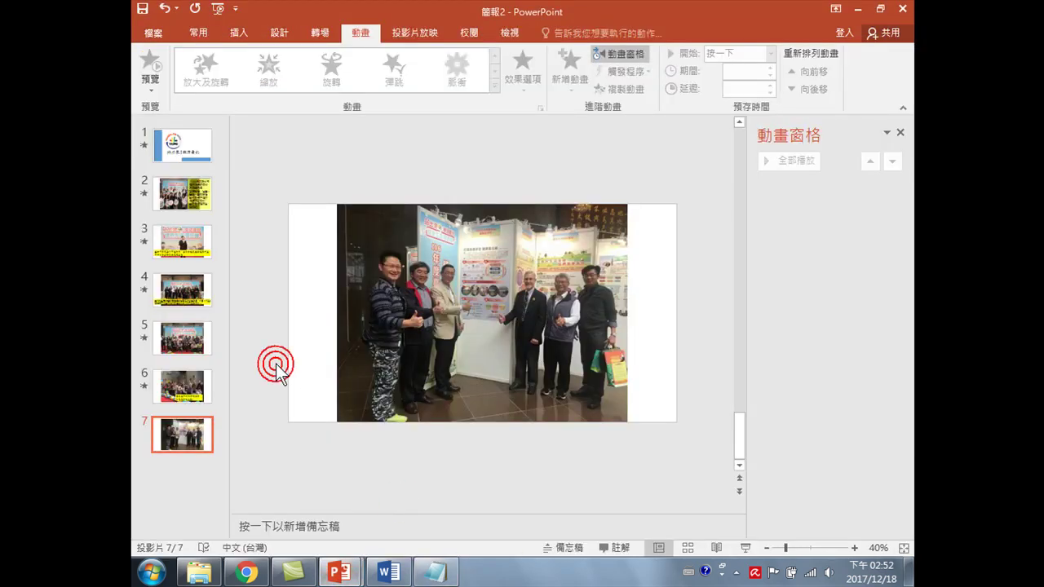
pyautogui.hotkey('ctrl', 'v')
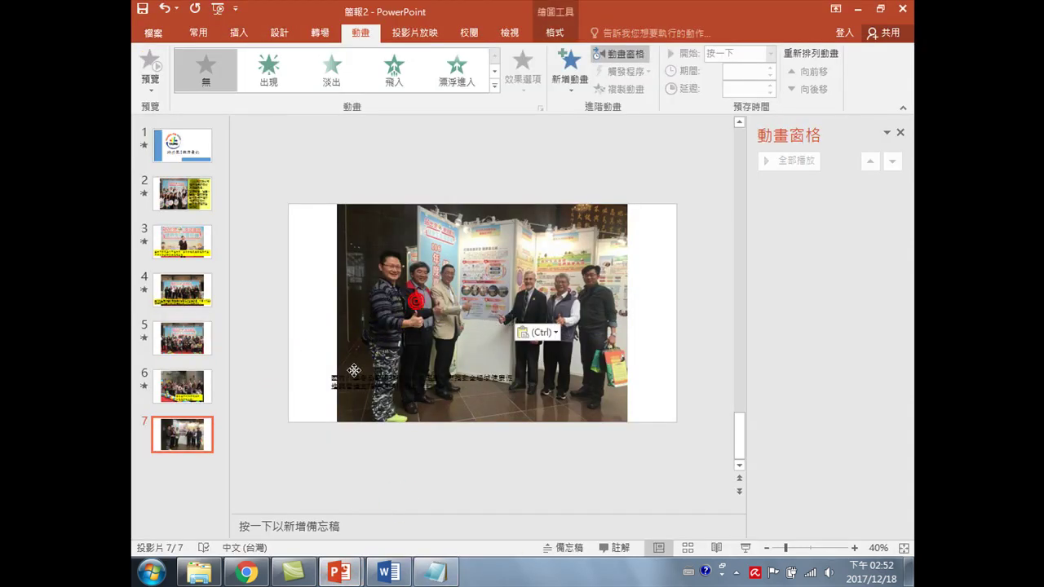
pyautogui.moveTo(416, 304); pyautogui.dragTo(331, 389)
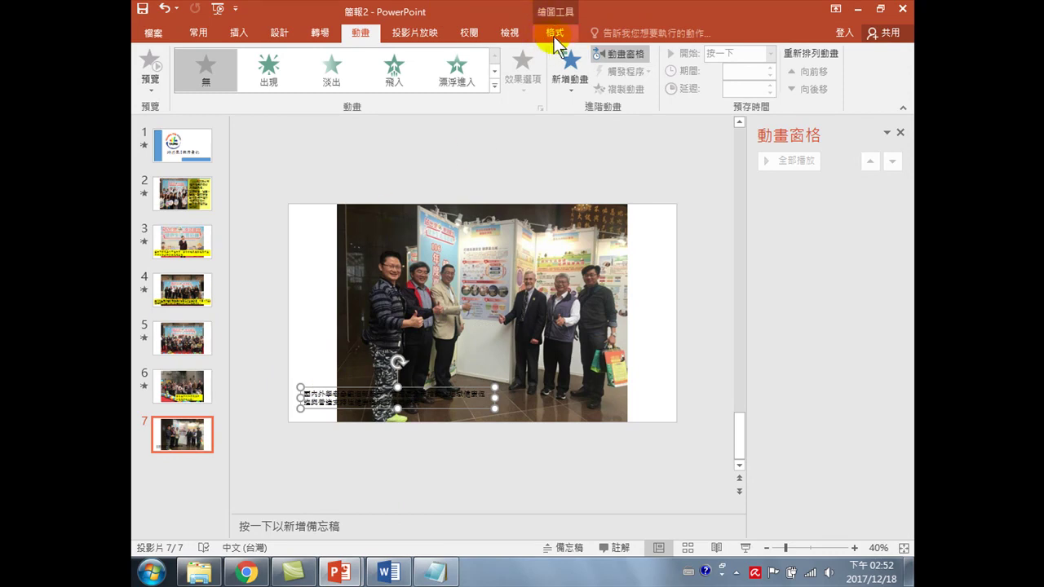
pyautogui.click(553, 33)
pyautogui.click(428, 53)
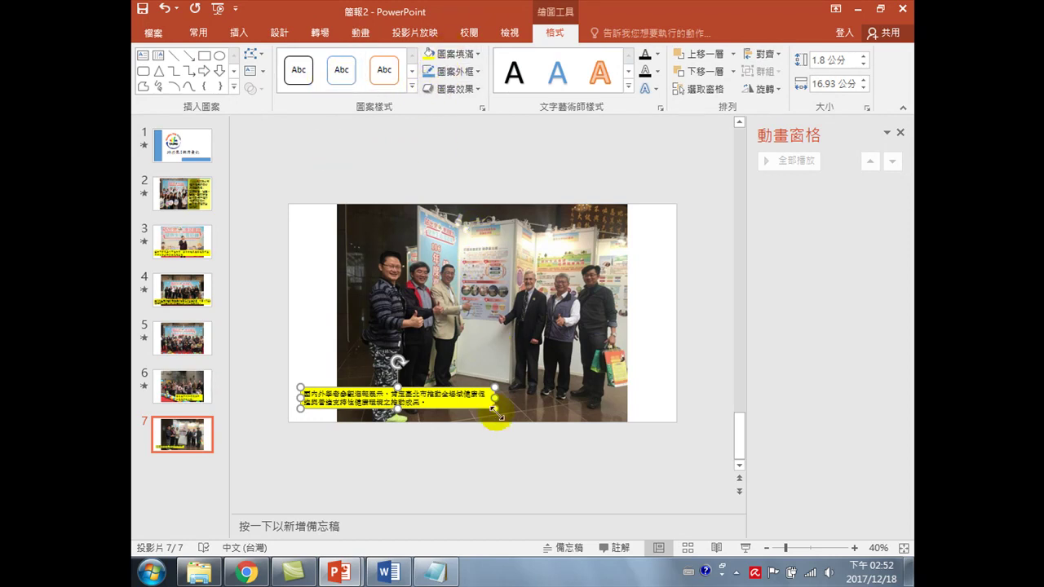
pyautogui.moveTo(501, 397); pyautogui.dragTo(677, 400)
pyautogui.moveTo(302, 400); pyautogui.dragTo(288, 399)
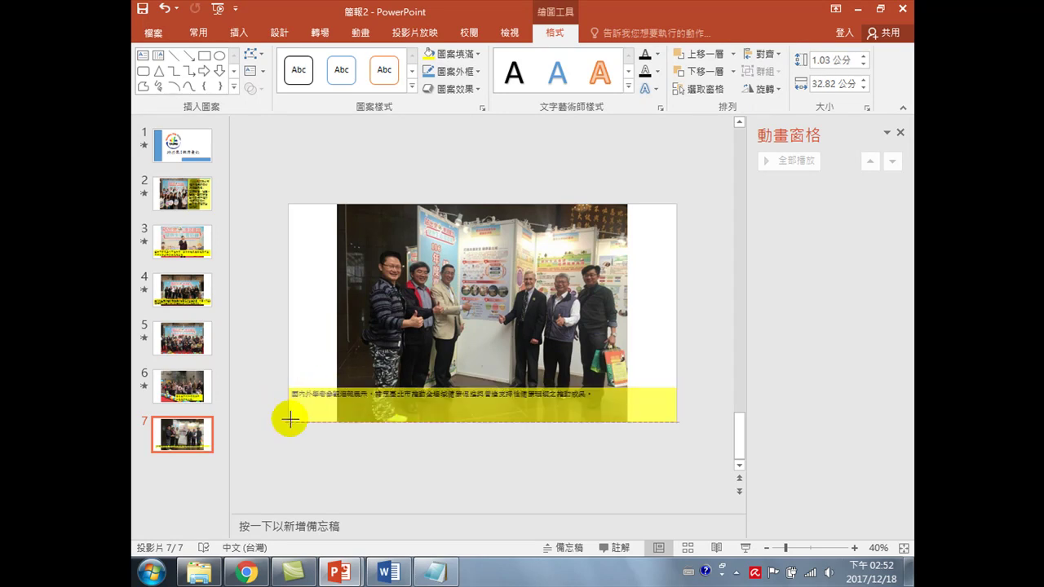
# - Grow the caption font to 40, nudge it onto the photo, and set it in 標楷體
pyautogui.click(204, 35)
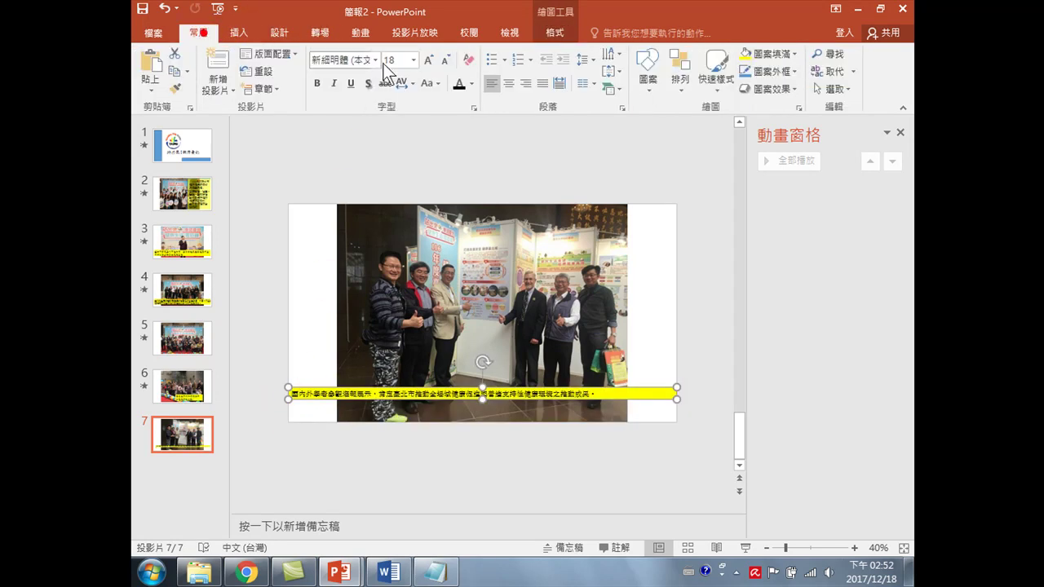
pyautogui.click(426, 58)
pyautogui.click(427, 60)
pyautogui.click(429, 61)
pyautogui.click(429, 61)
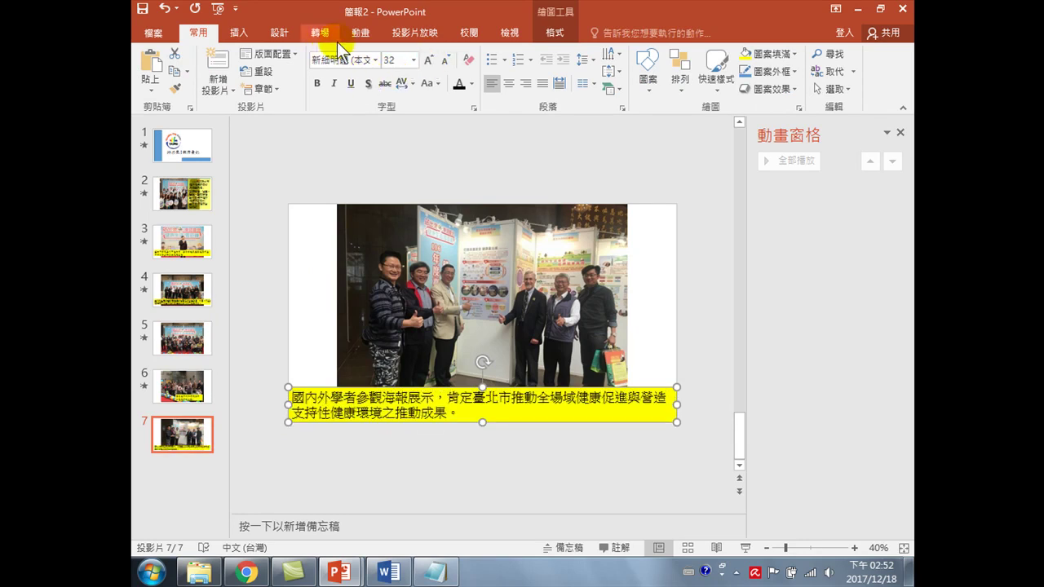
pyautogui.click(427, 60)
pyautogui.click(427, 59)
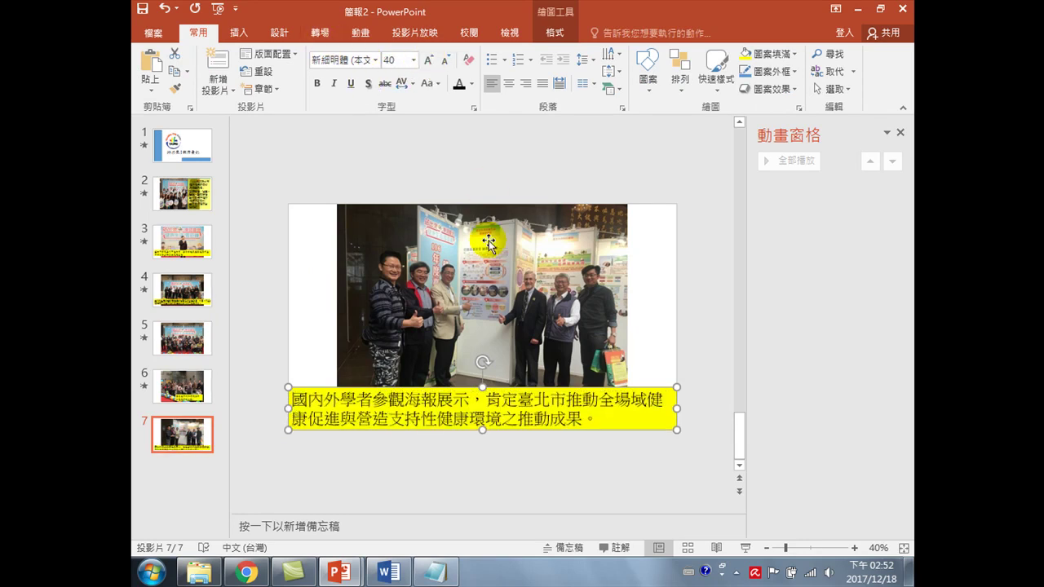
pyautogui.moveTo(466, 387); pyautogui.dragTo(465, 369)
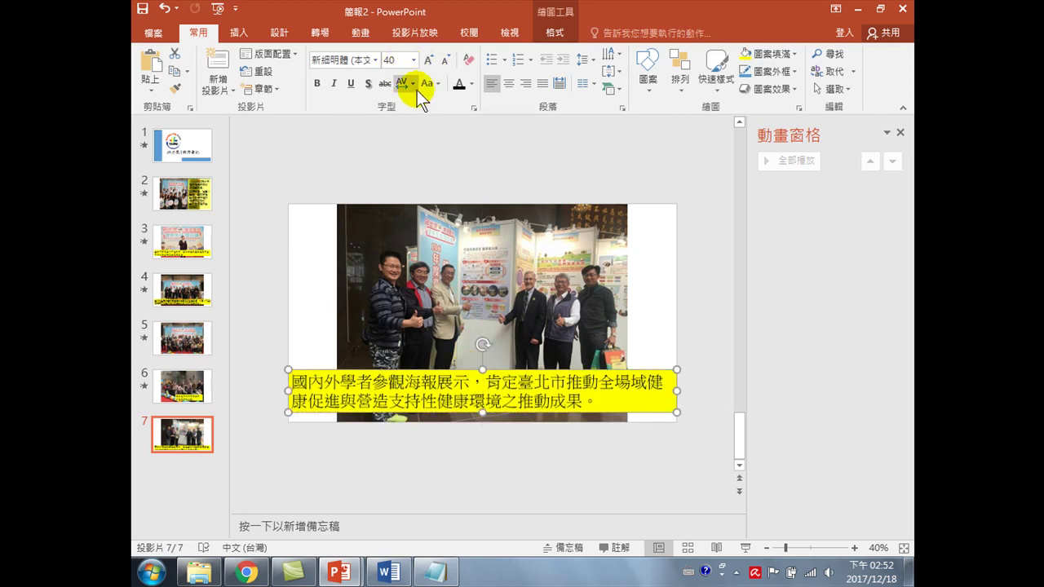
pyautogui.click(375, 60)
pyautogui.click(352, 188)
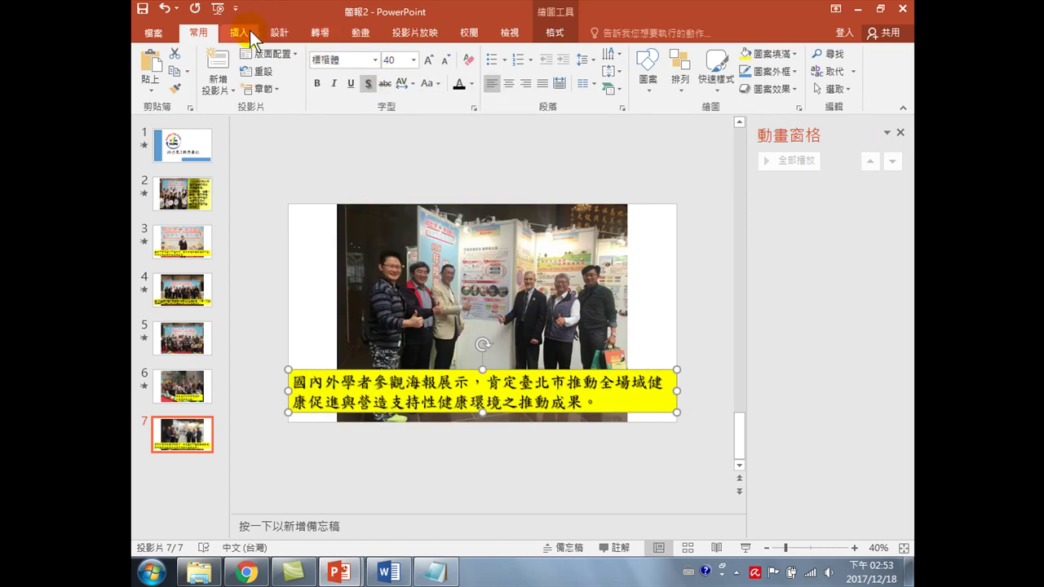
# - Give slide 7's caption an Appear entrance that animates the text by letter
pyautogui.click(276, 33)
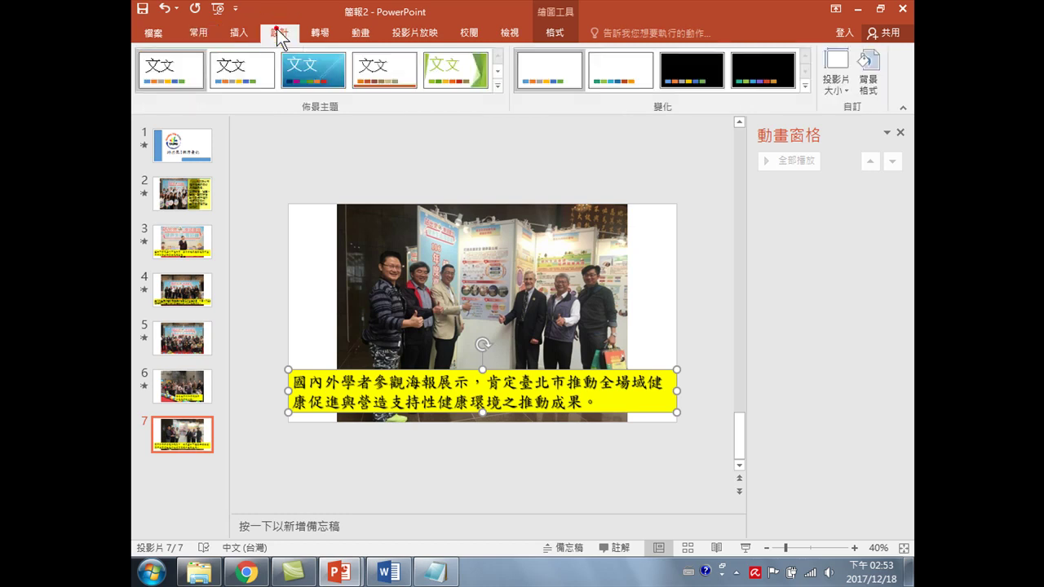
pyautogui.click(361, 33)
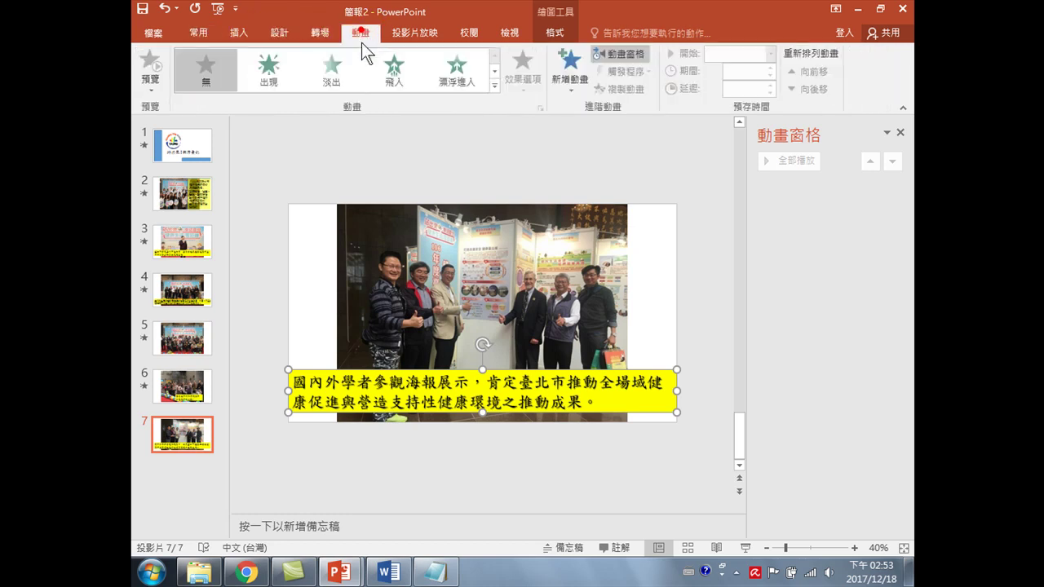
pyautogui.click(330, 69)
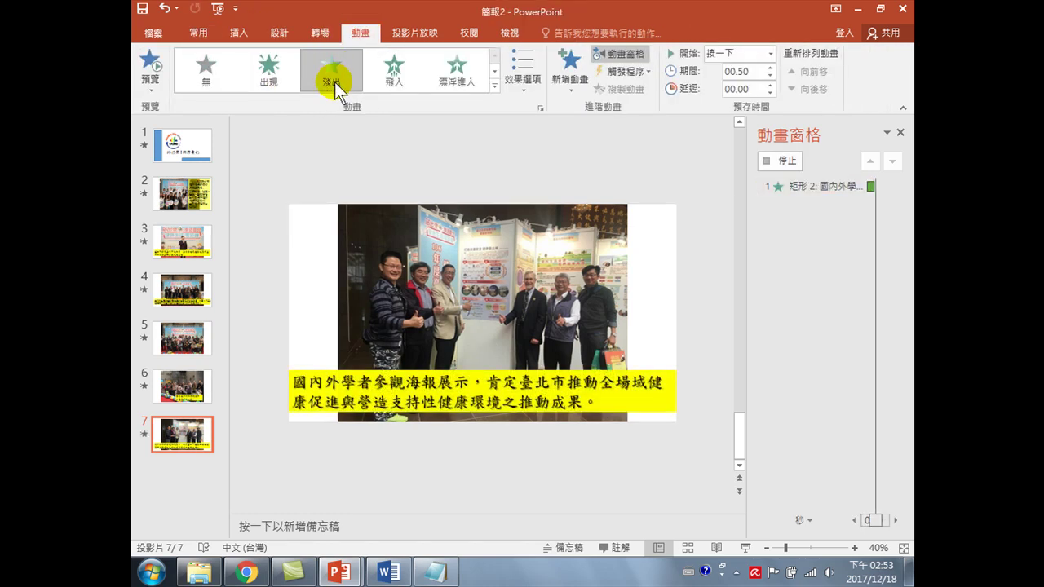
pyautogui.click(281, 73)
pyautogui.click(392, 72)
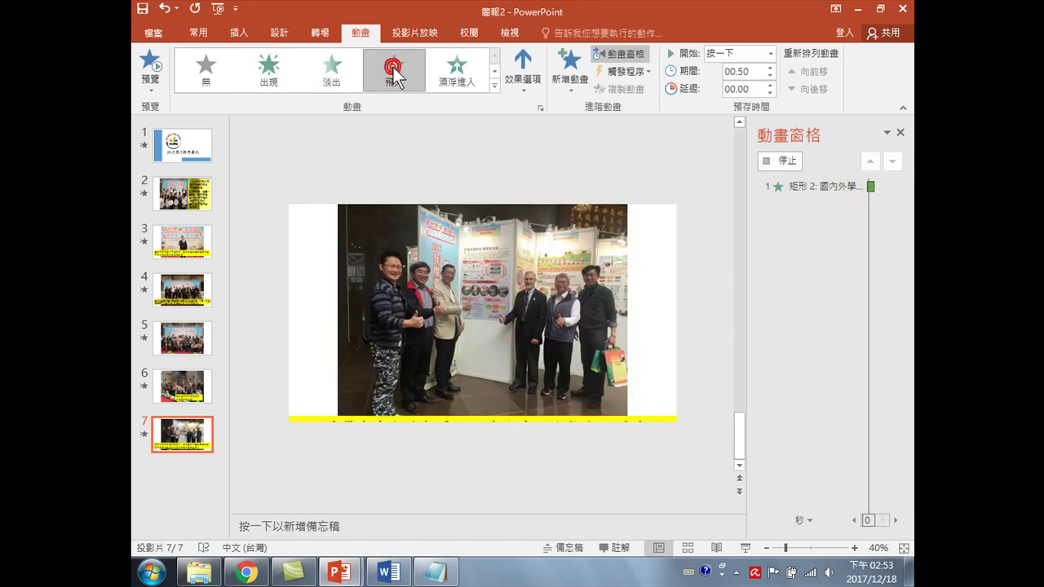
pyautogui.click(278, 69)
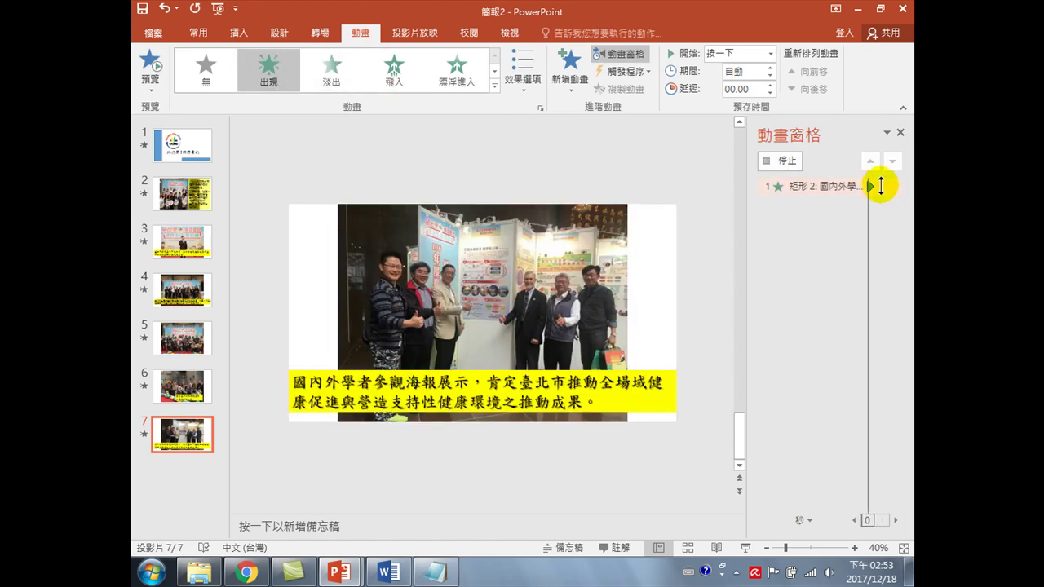
pyautogui.click(894, 187)
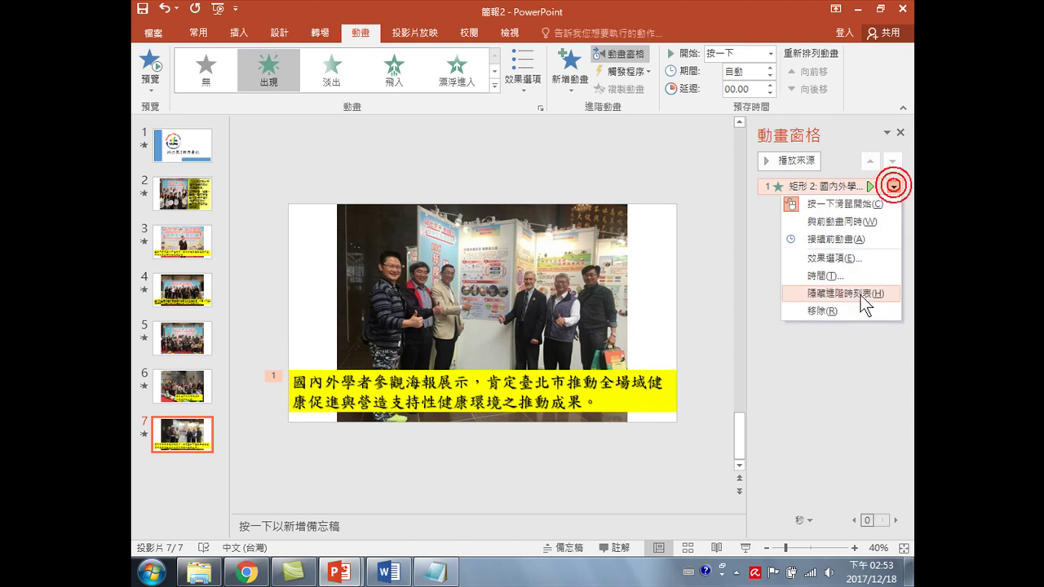
pyautogui.click(833, 259)
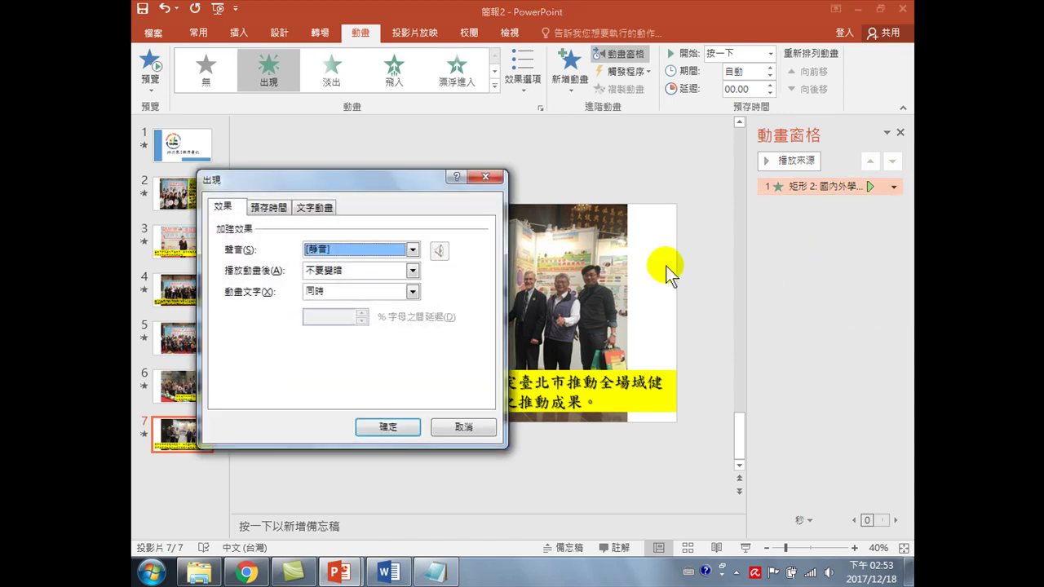
pyautogui.click(412, 291)
pyautogui.click(364, 323)
pyautogui.click(386, 427)
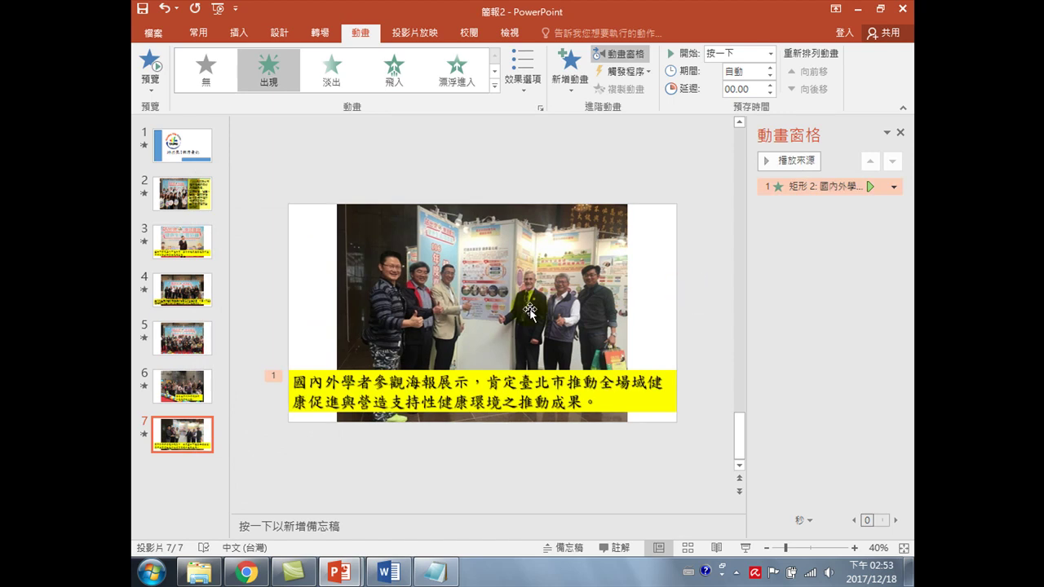
# - Go back to slide 6 and select its crowd photo
pyautogui.click(195, 329)
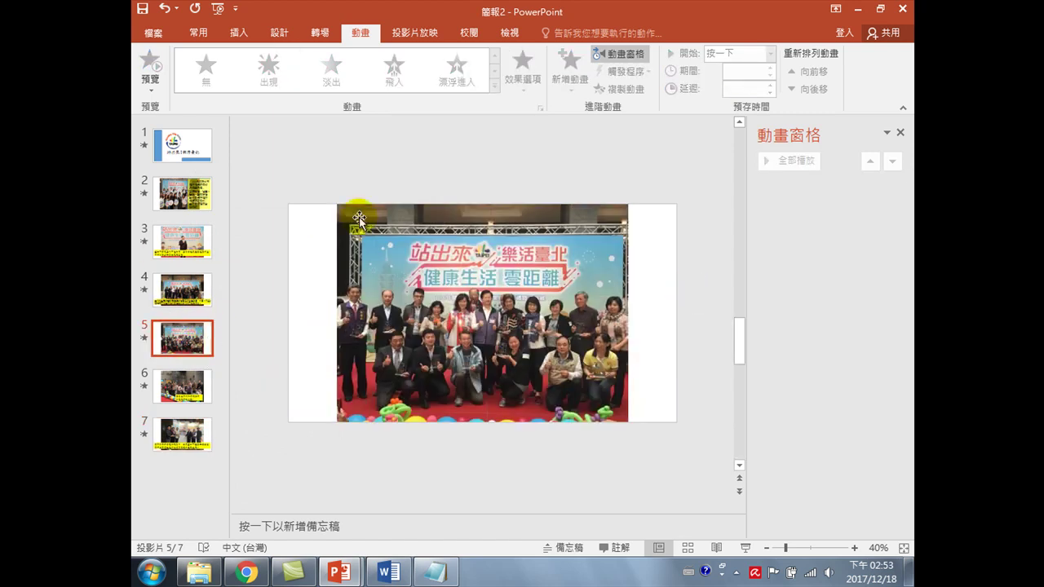
pyautogui.click(200, 391)
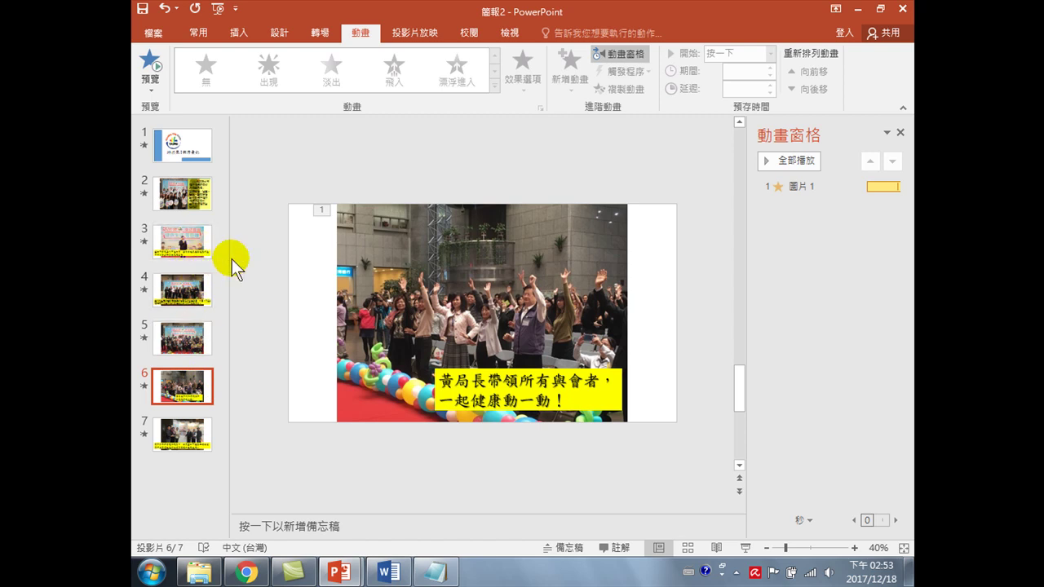
pyautogui.click(449, 253)
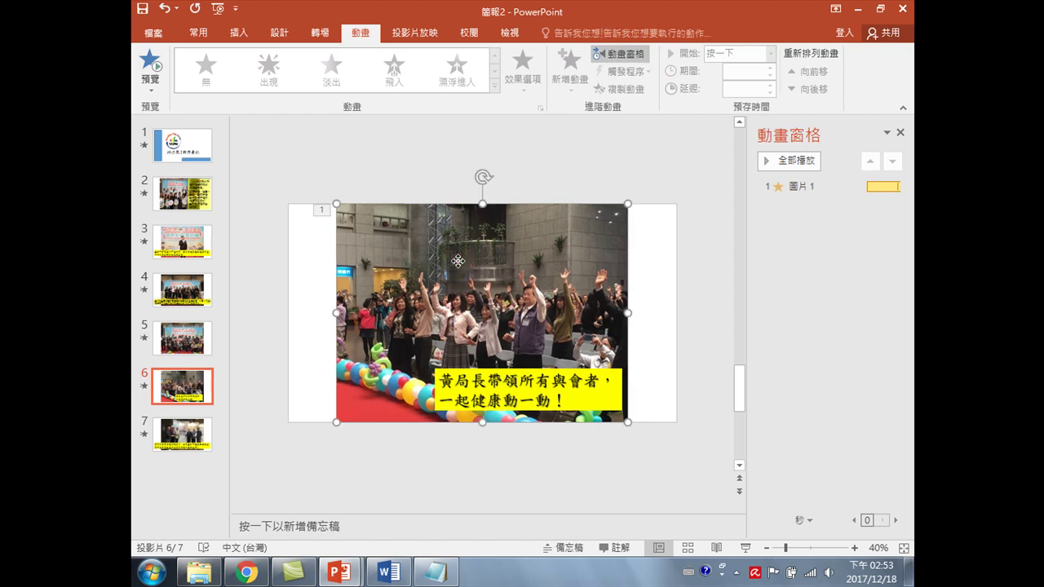
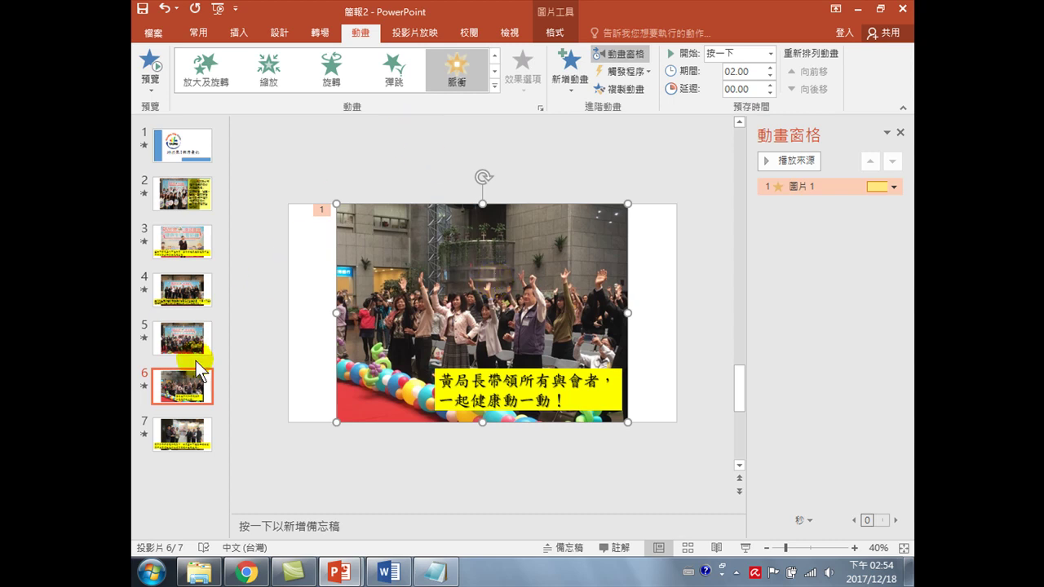
# - Apply the 漣漪 (Ripple) transition to slide 6
pyautogui.click(189, 432)
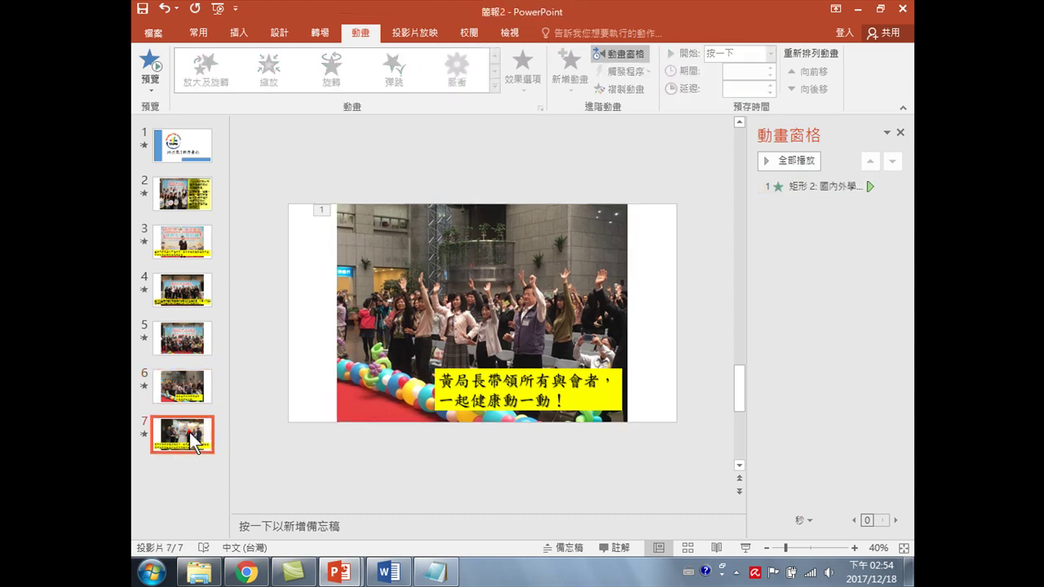
pyautogui.click(194, 405)
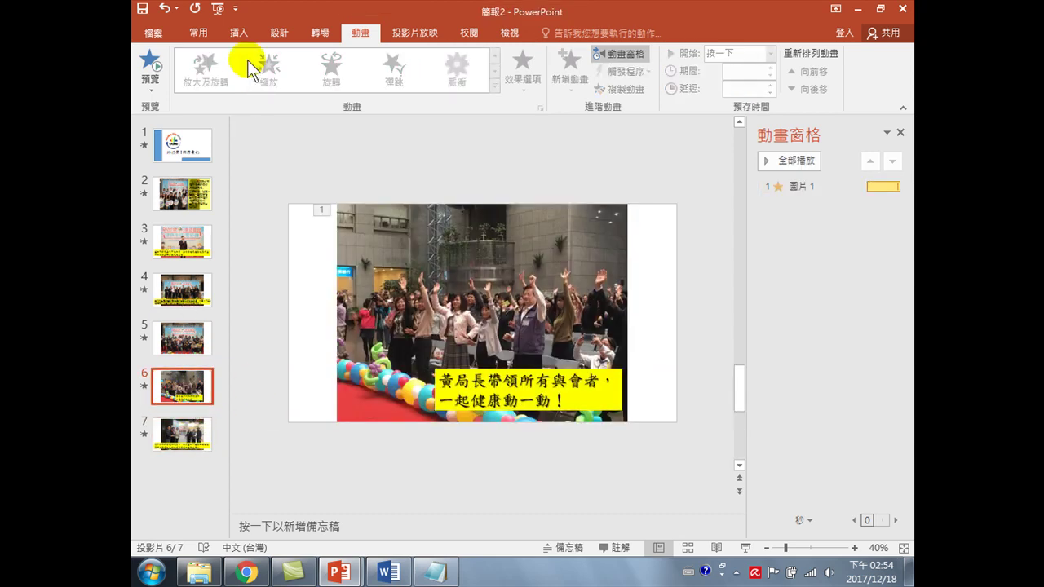
pyautogui.click(317, 32)
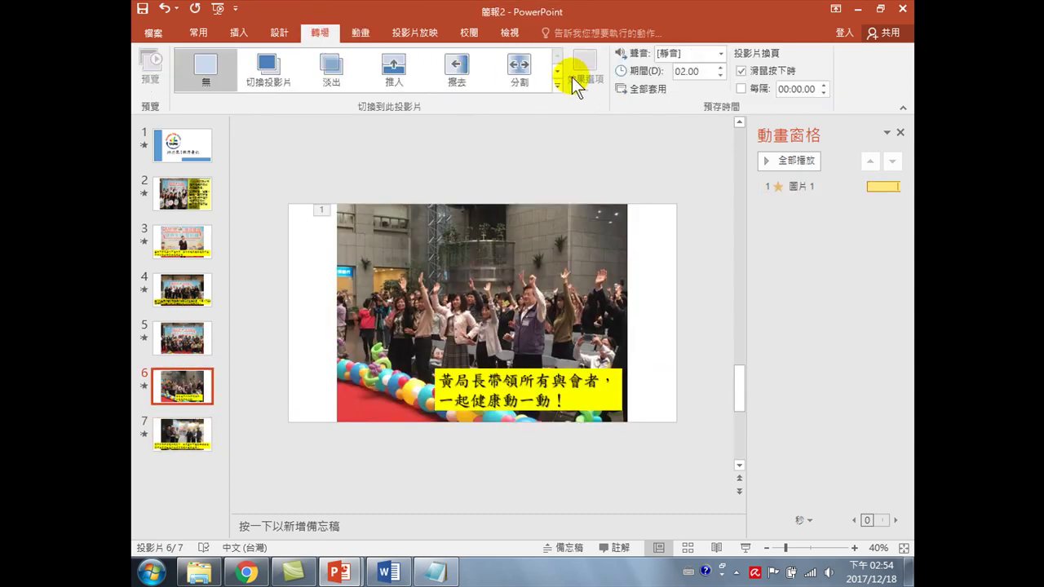
pyautogui.click(556, 85)
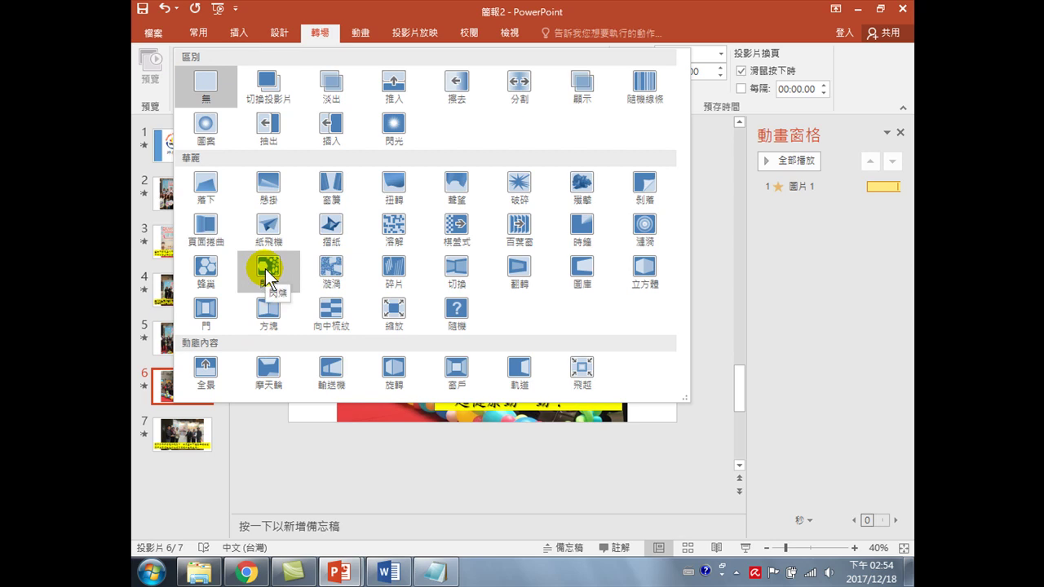
pyautogui.click(640, 234)
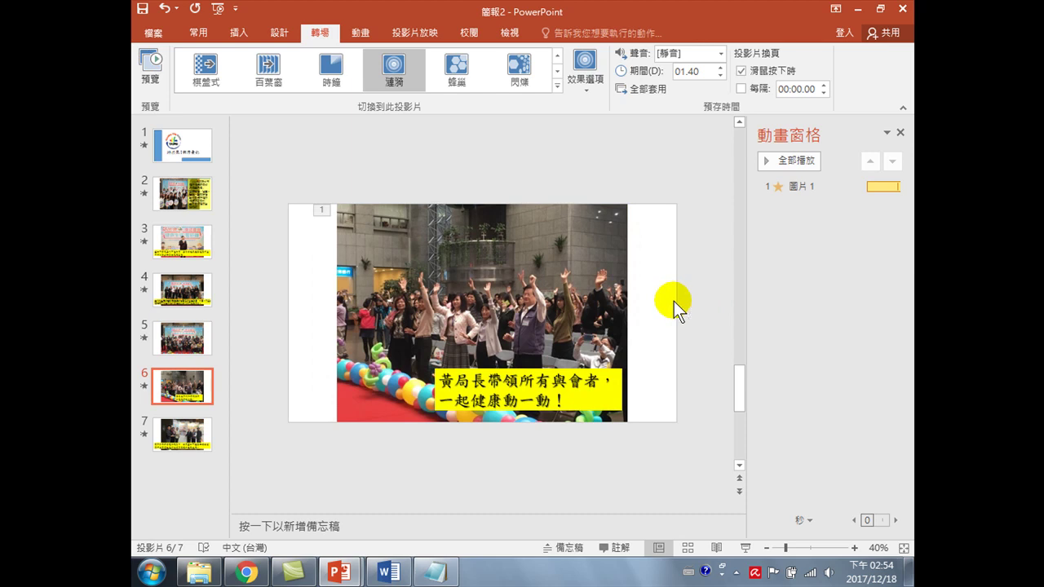
# - Preview slide 6 full screen with Shift+F5, then return to editing at slide 1
pyautogui.hotkey('shift', 'F5')
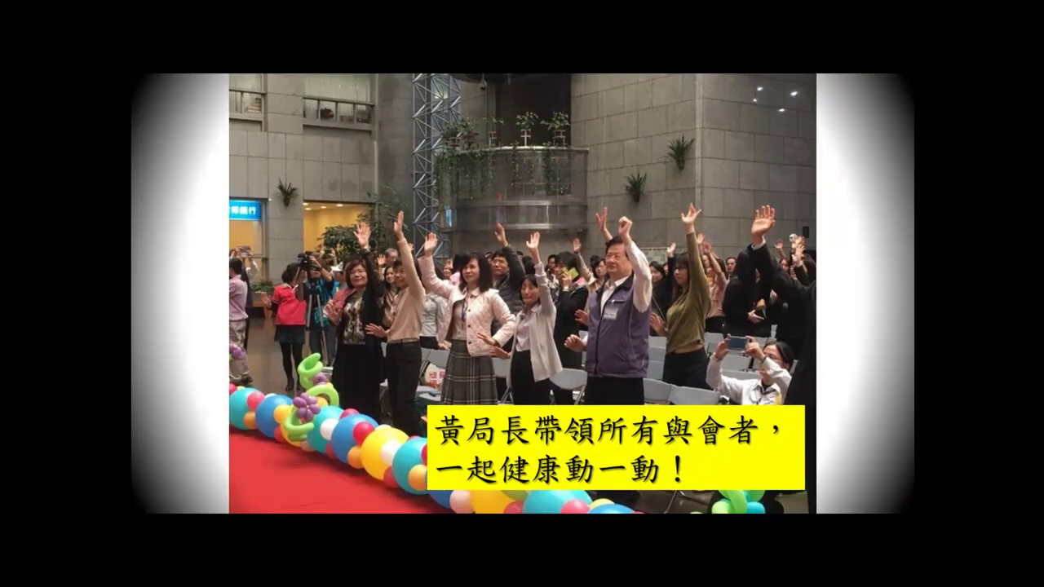
pyautogui.press('Escape')
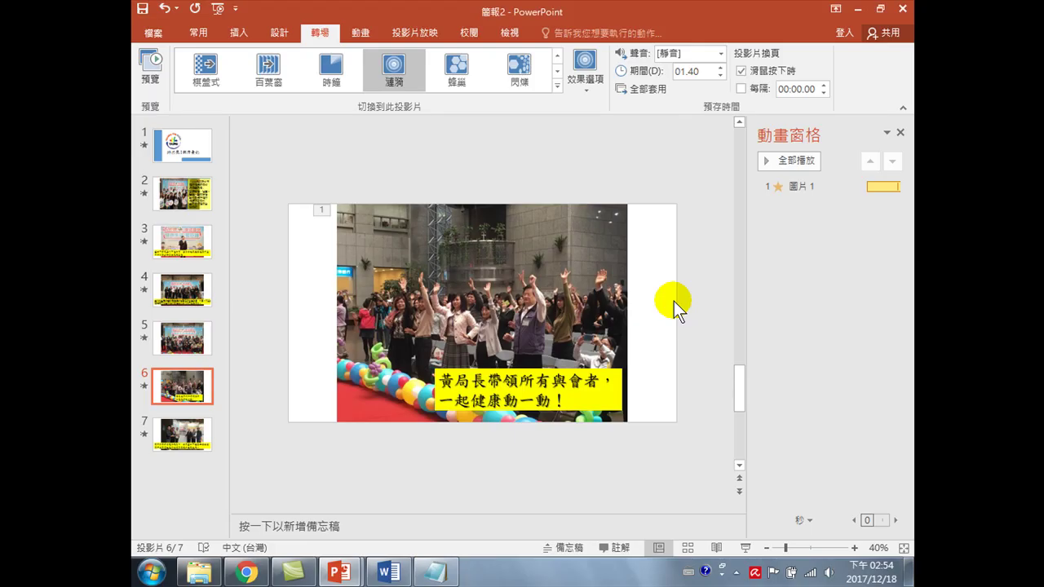
pyautogui.click(167, 139)
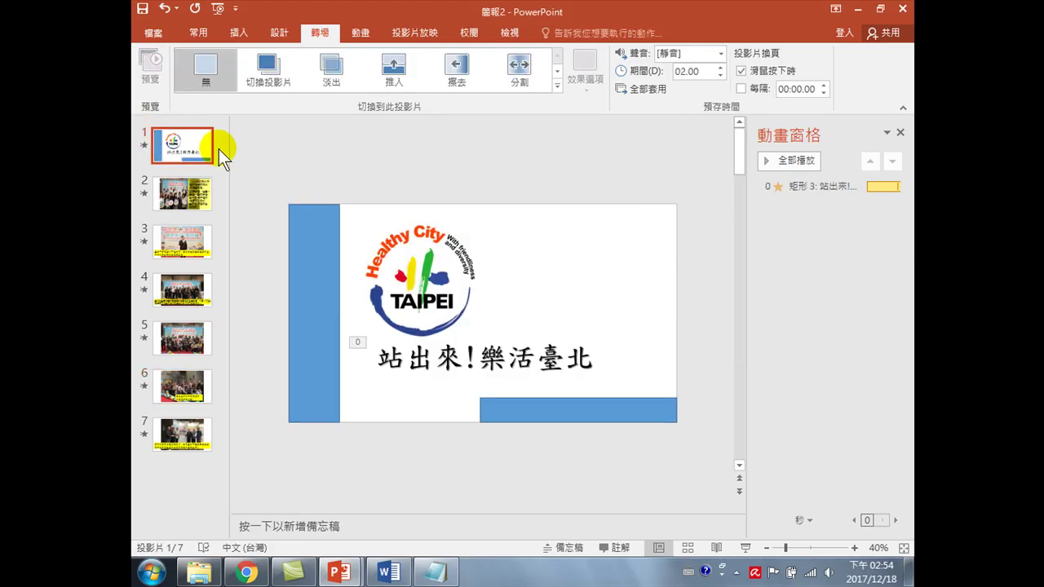
pyautogui.press('F5')
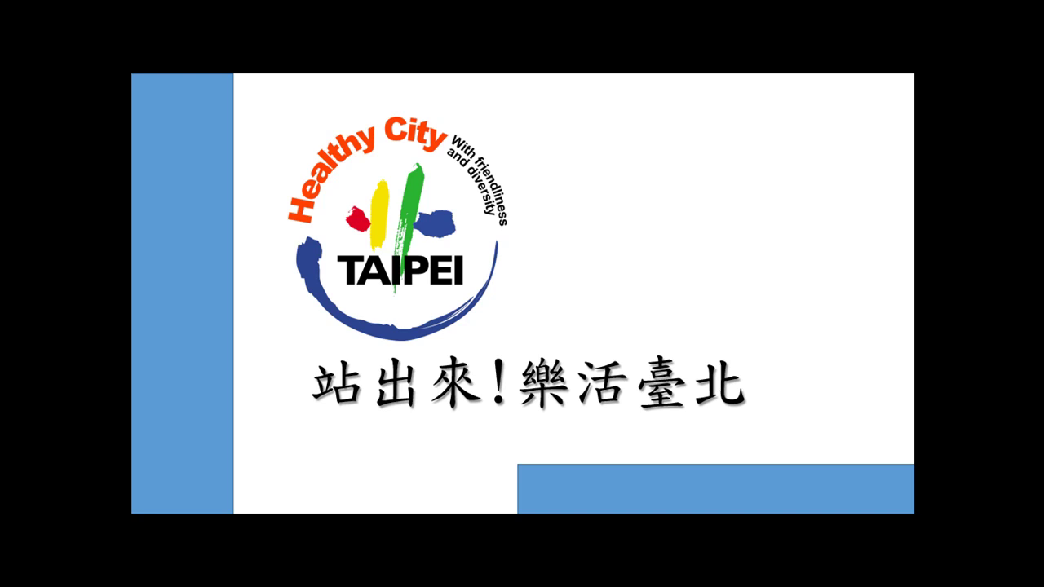
pyautogui.press('Escape')
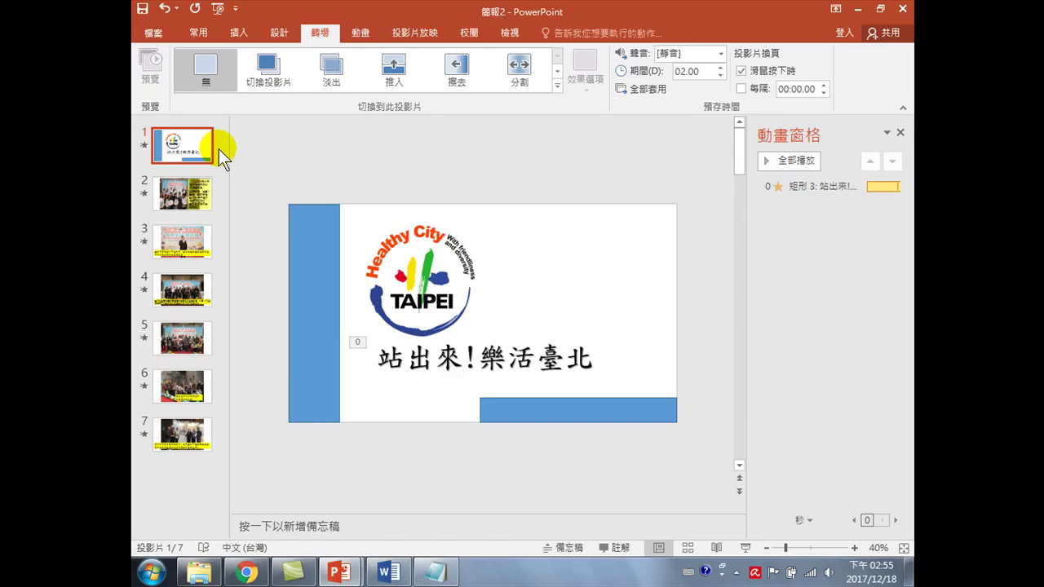
# - Apply the 切換 transition to slides 1 and 3
pyautogui.click(557, 71)
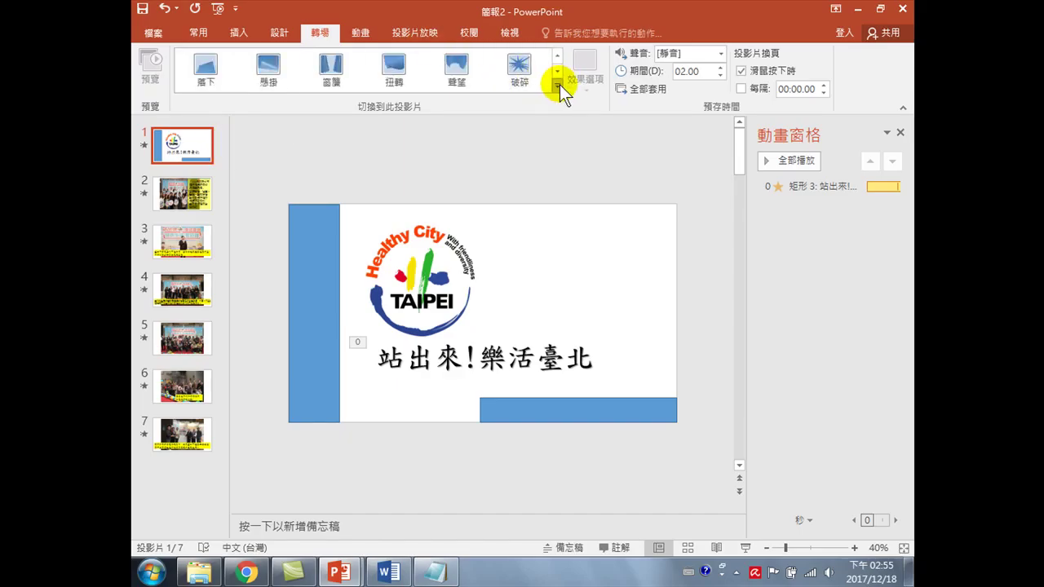
pyautogui.click(557, 84)
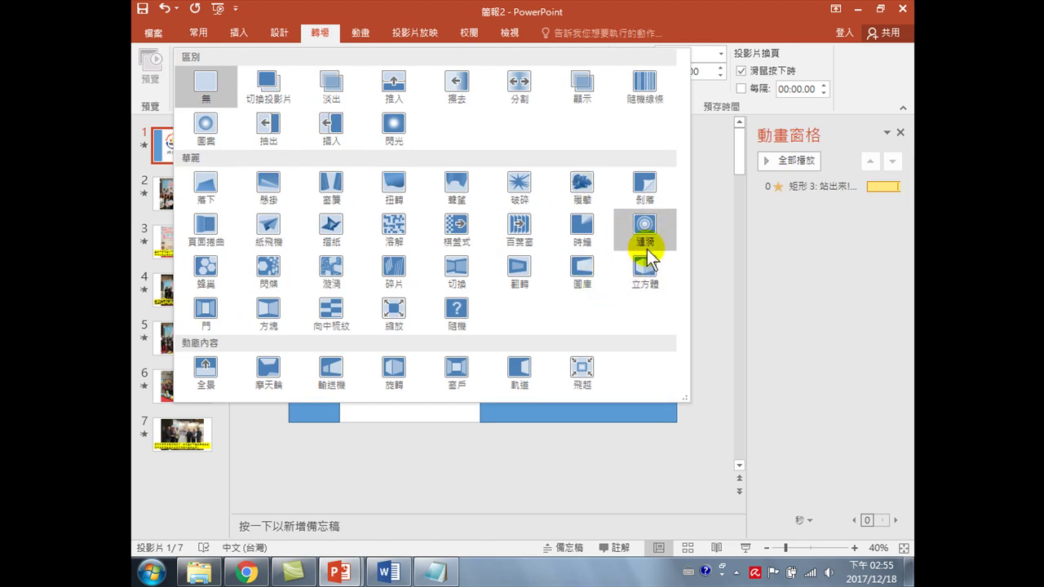
pyautogui.click(453, 272)
pyautogui.click(197, 192)
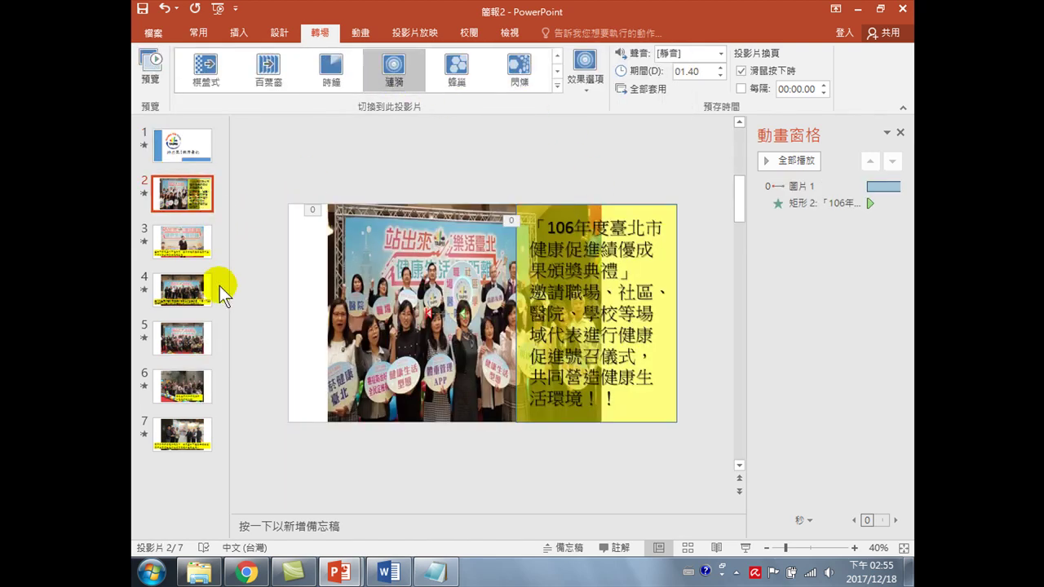
pyautogui.click(182, 249)
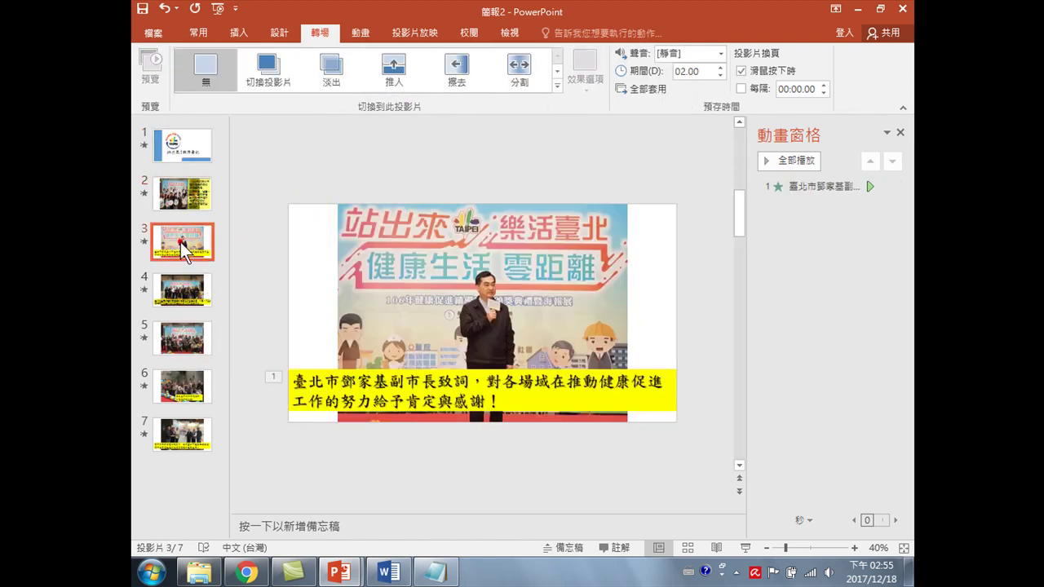
pyautogui.click(558, 73)
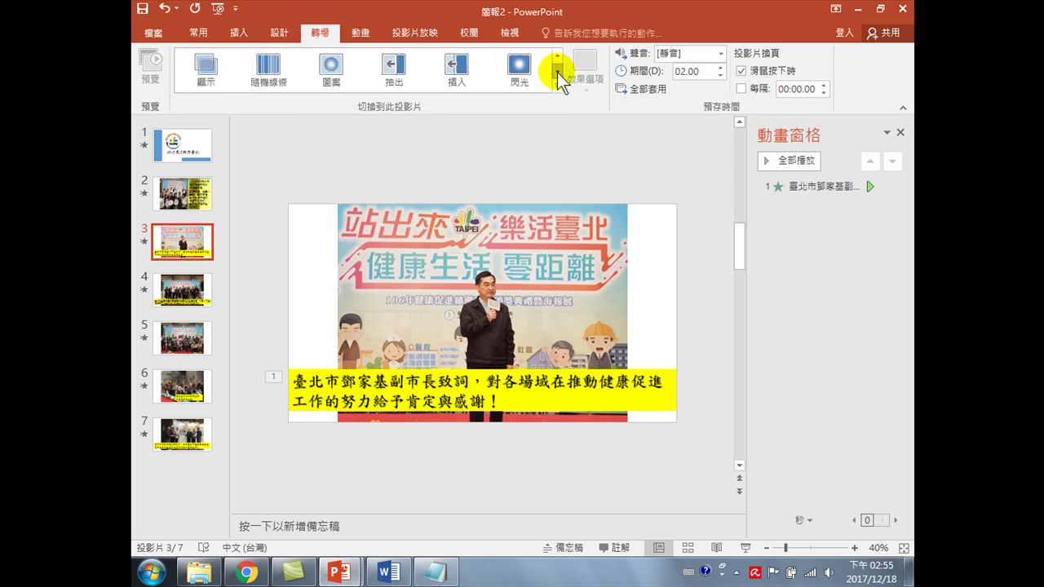
pyautogui.click(557, 83)
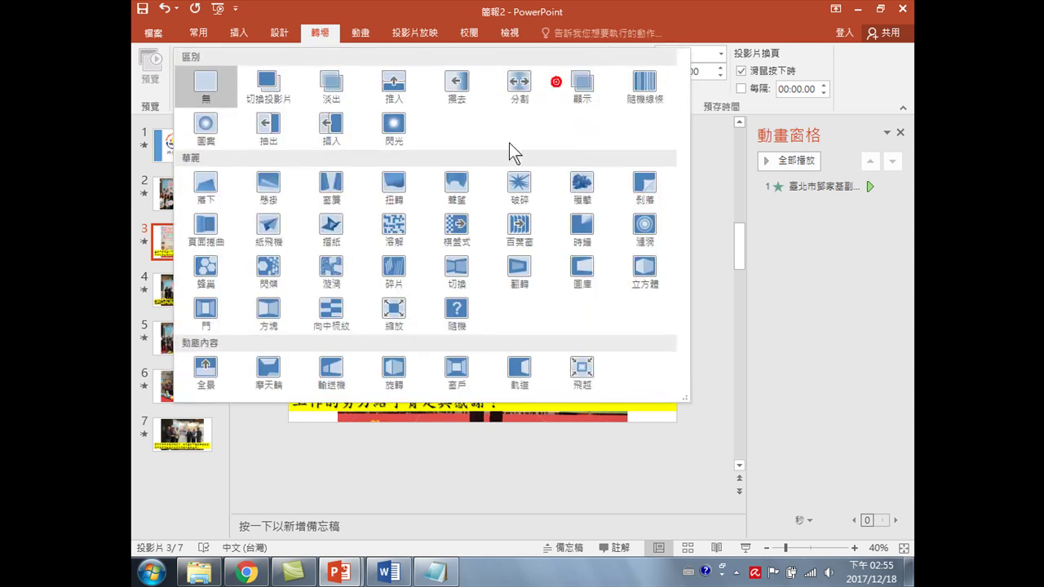
pyautogui.click(457, 273)
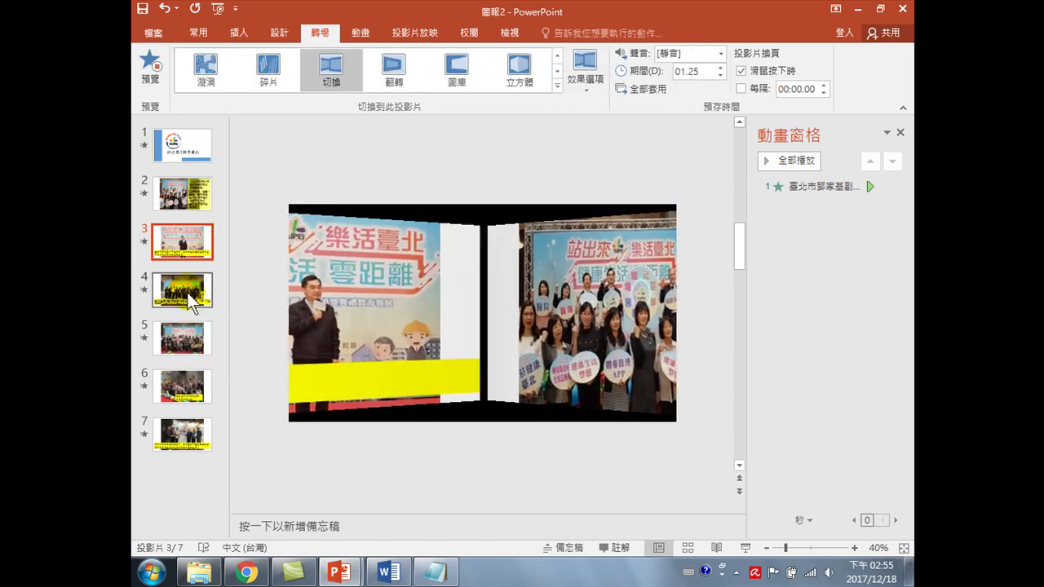
# - Apply the 切換 transition to slide 5 as well
pyautogui.click(189, 300)
pyautogui.click(190, 339)
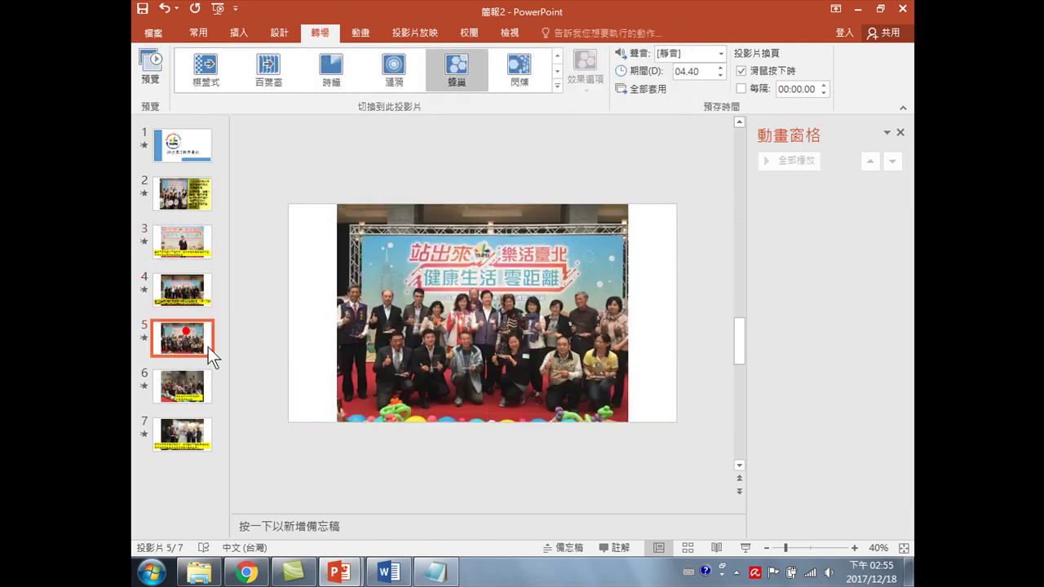
pyautogui.click(557, 71)
pyautogui.click(557, 85)
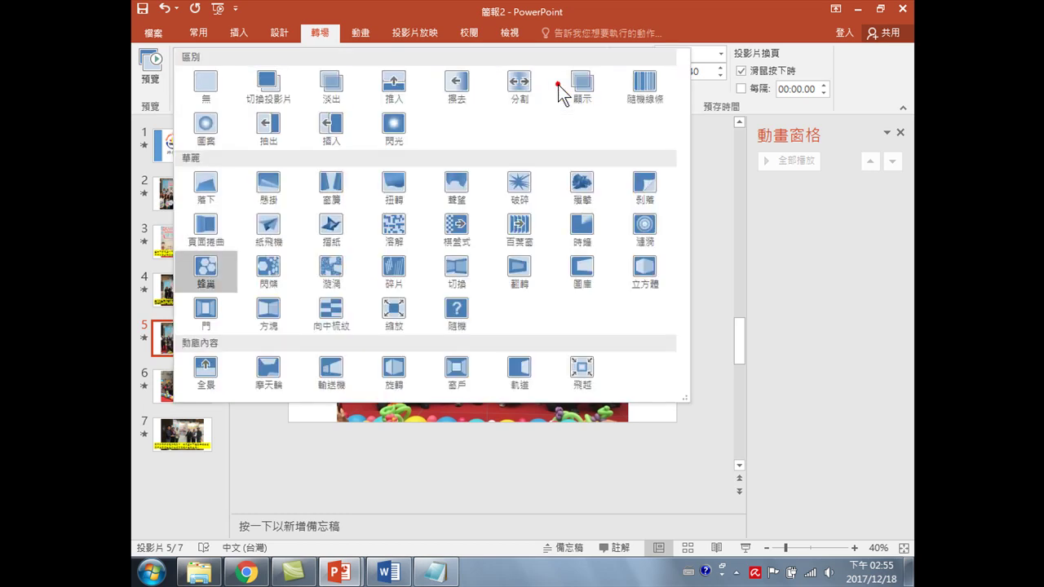
pyautogui.click(456, 273)
# - Reapply the ripple transition to slide 6 and give slide 7 the 淡出 (Fade) transition
pyautogui.click(182, 384)
pyautogui.click(400, 82)
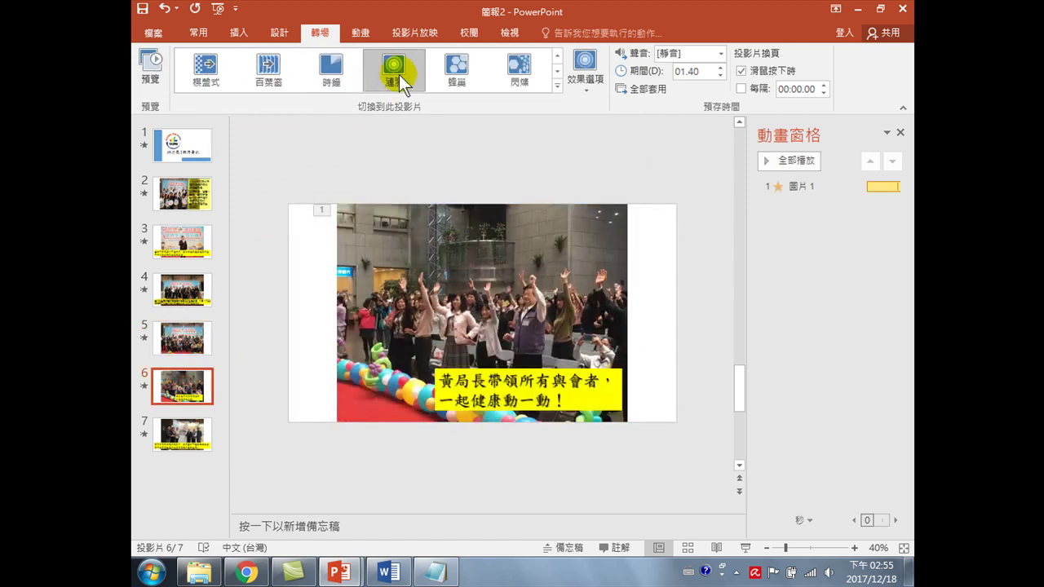
pyautogui.click(181, 432)
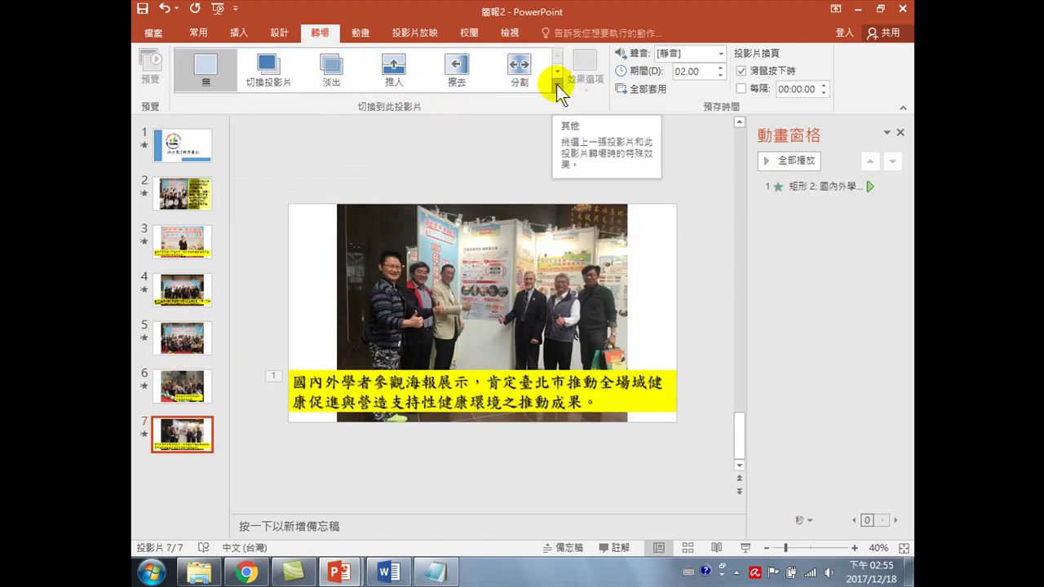
pyautogui.click(334, 69)
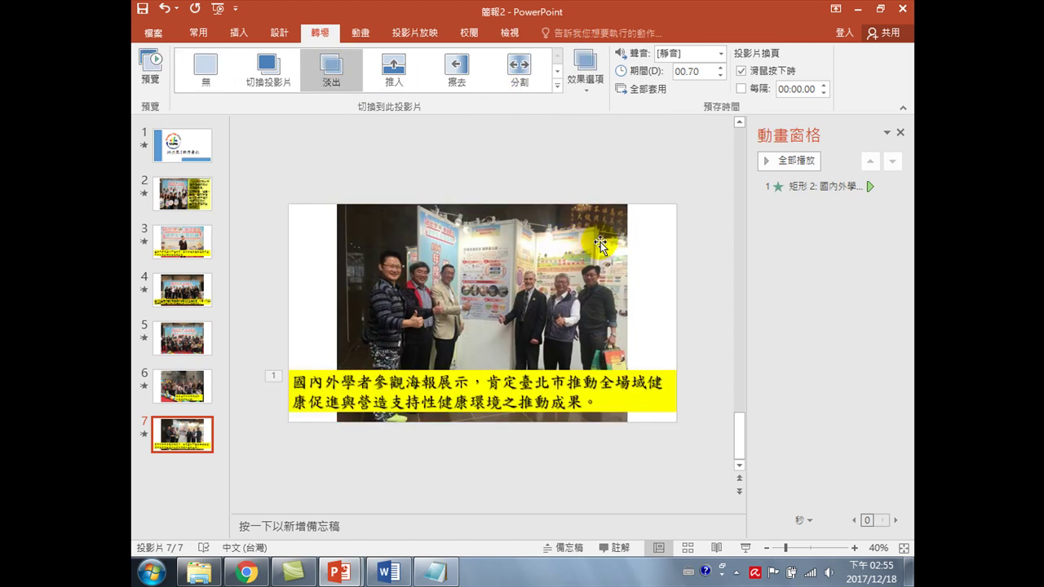
pyautogui.click(702, 245)
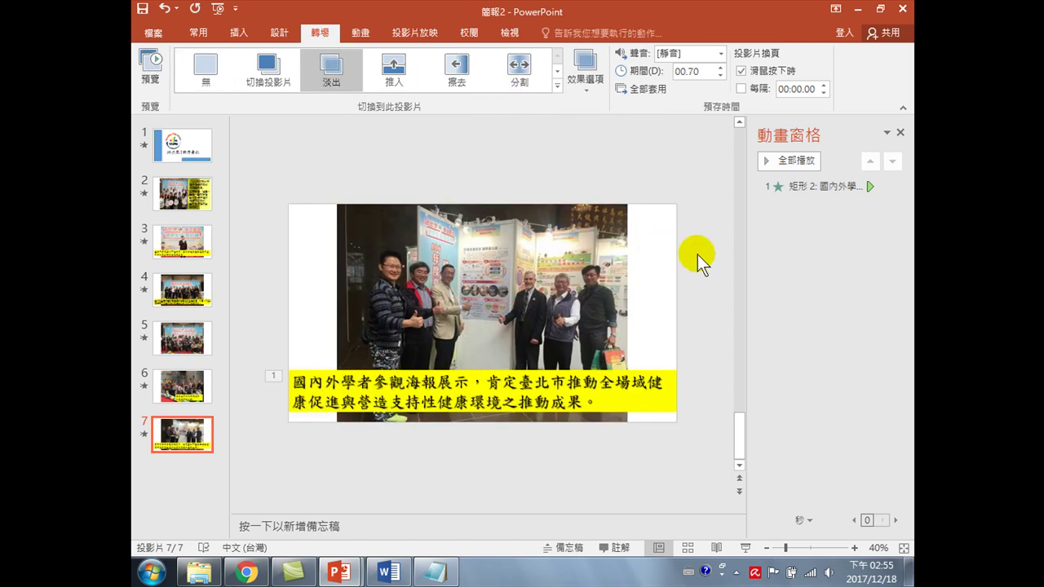
pyautogui.press('F5')
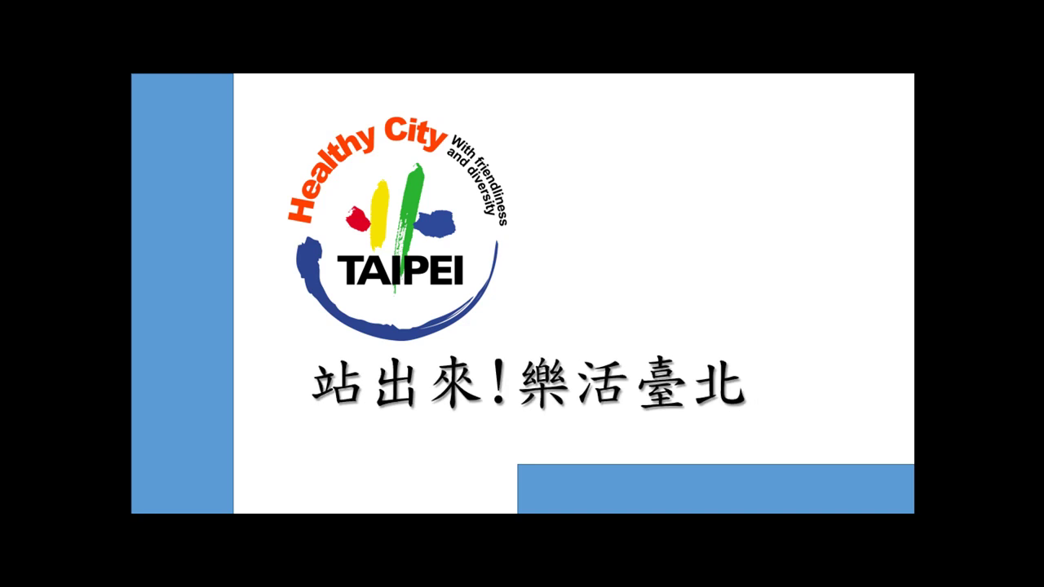
pyautogui.press('Escape')
pyautogui.doubleClick(691, 72)
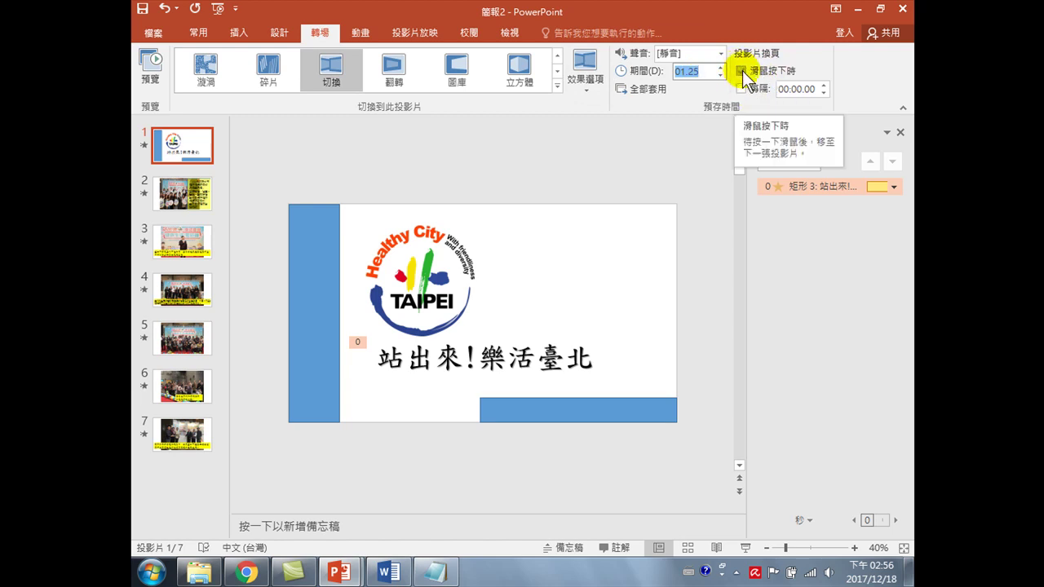
# - Switch slide 1 from On Mouse Click to advancing after 00:03.00, then play the slideshow from the start
pyautogui.click(742, 72)
pyautogui.click(740, 88)
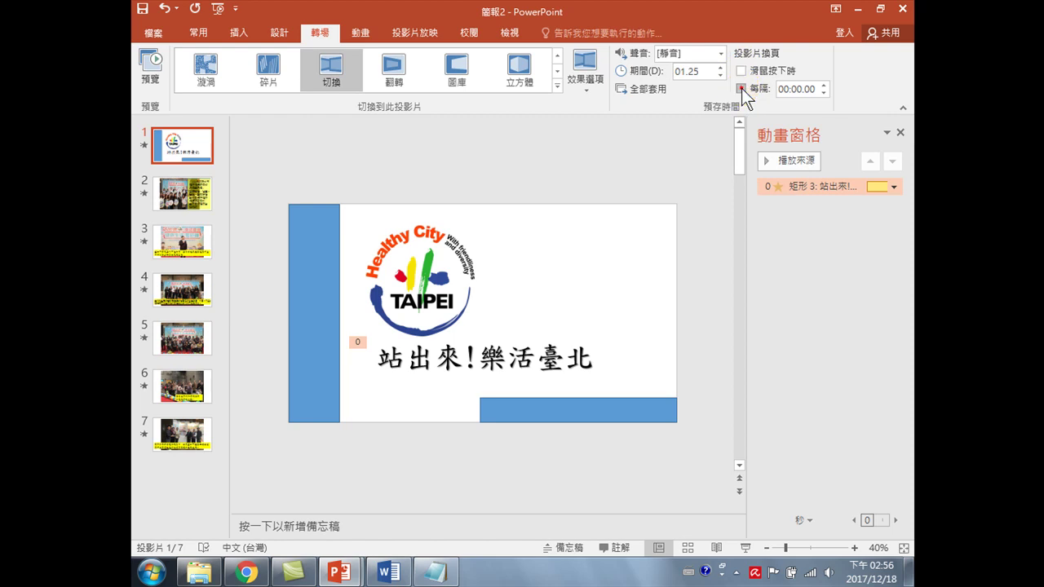
pyautogui.click(824, 85)
pyautogui.click(824, 85)
pyautogui.click(825, 85)
pyautogui.click(181, 193)
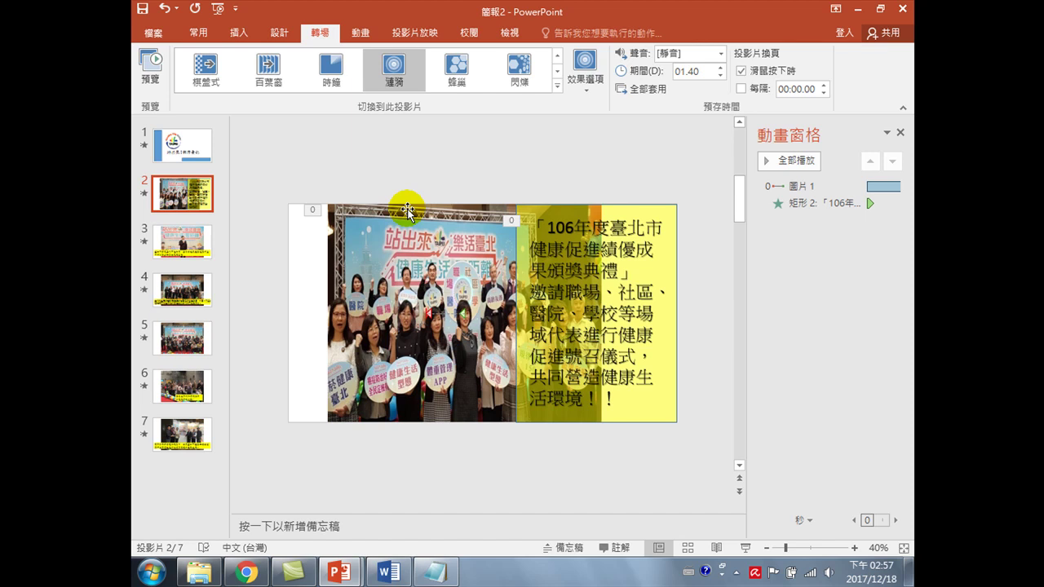
pyautogui.press('F5')
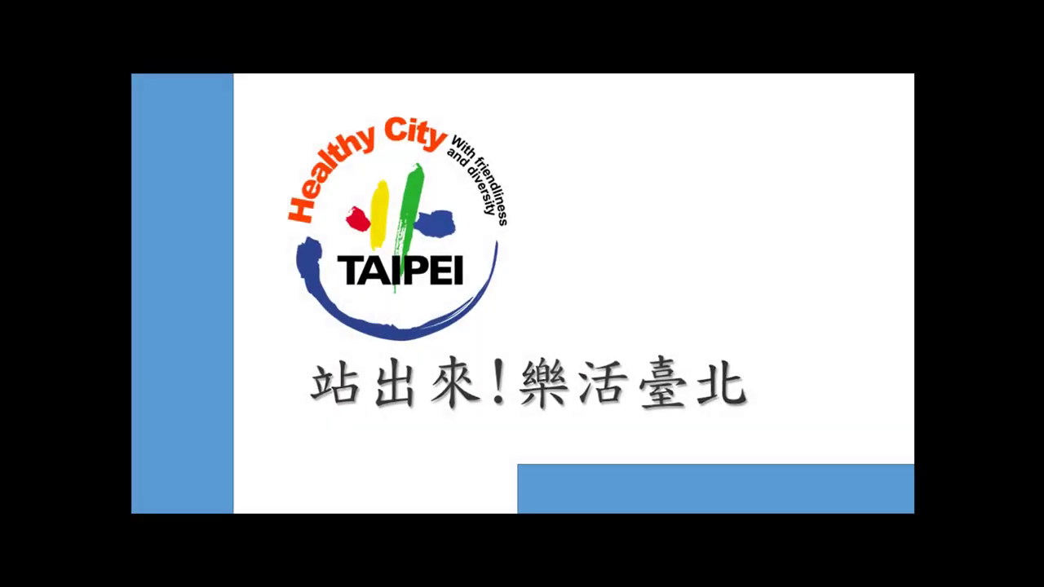
# - Make slide 2 advance automatically after 00:08.00 instead of on click
pyautogui.press('Escape')
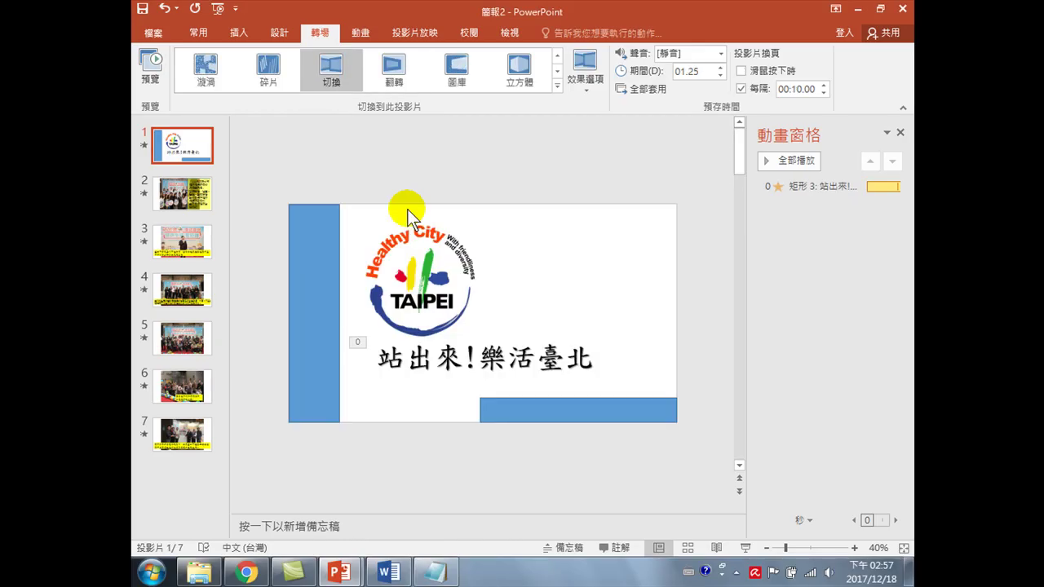
pyautogui.click(187, 194)
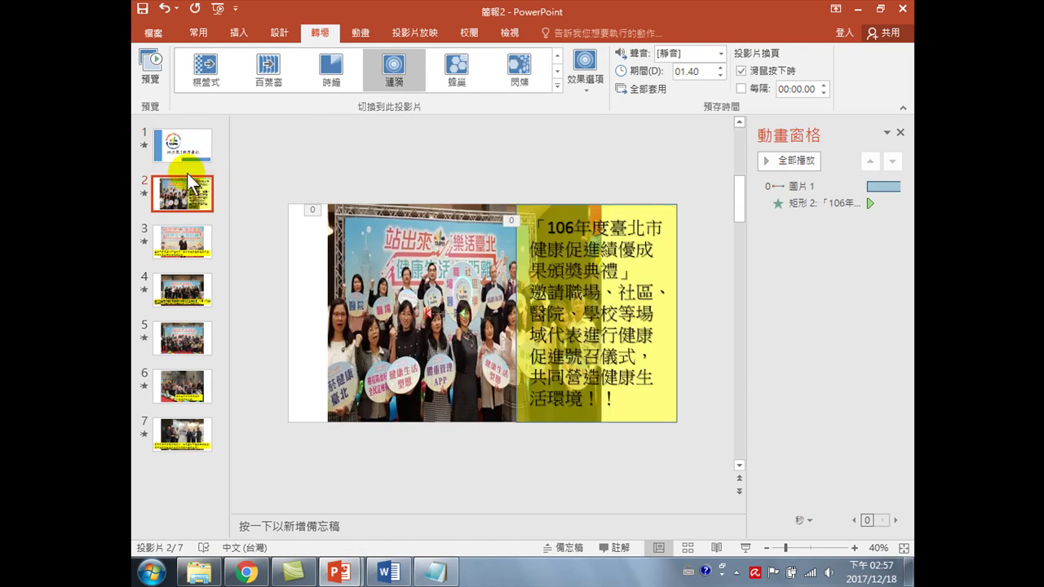
pyautogui.click(741, 70)
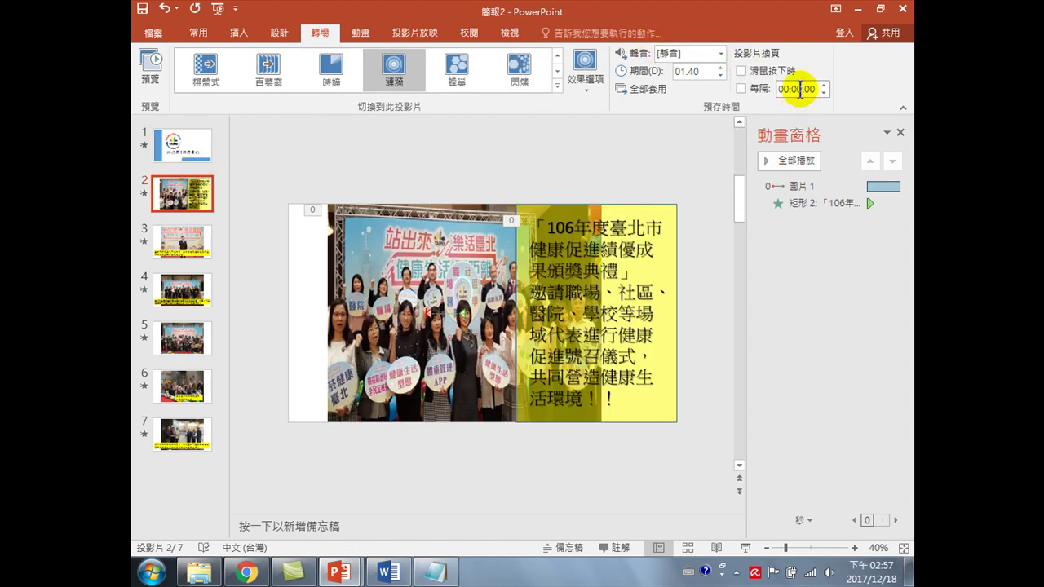
pyautogui.click(825, 84)
pyautogui.write('3')
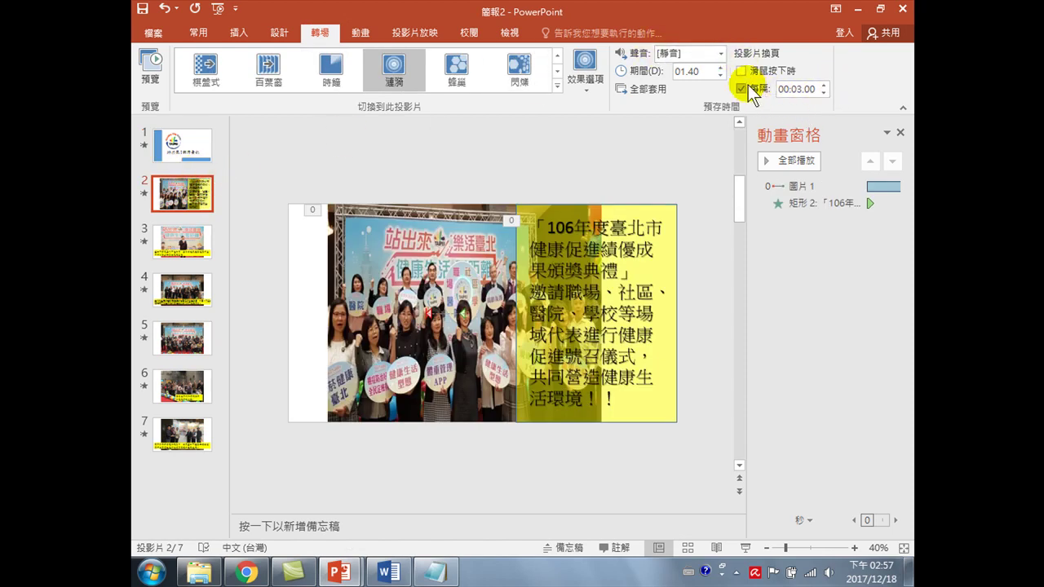
pyautogui.click(825, 84)
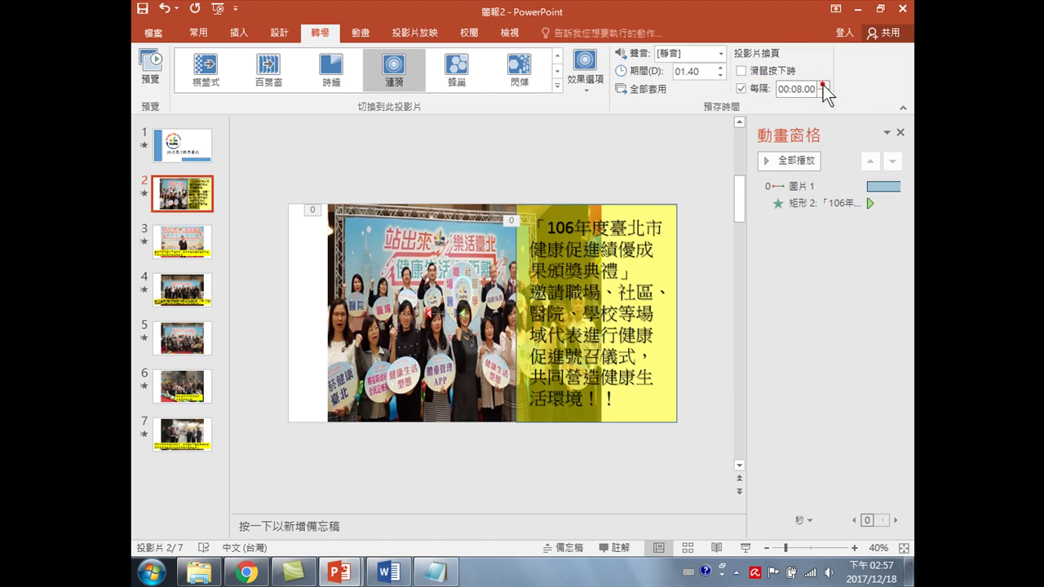
# - Uncheck On Mouse Click for slides 3, 4, 5, 6 and 7, then play the slideshow with F5
pyautogui.click(183, 242)
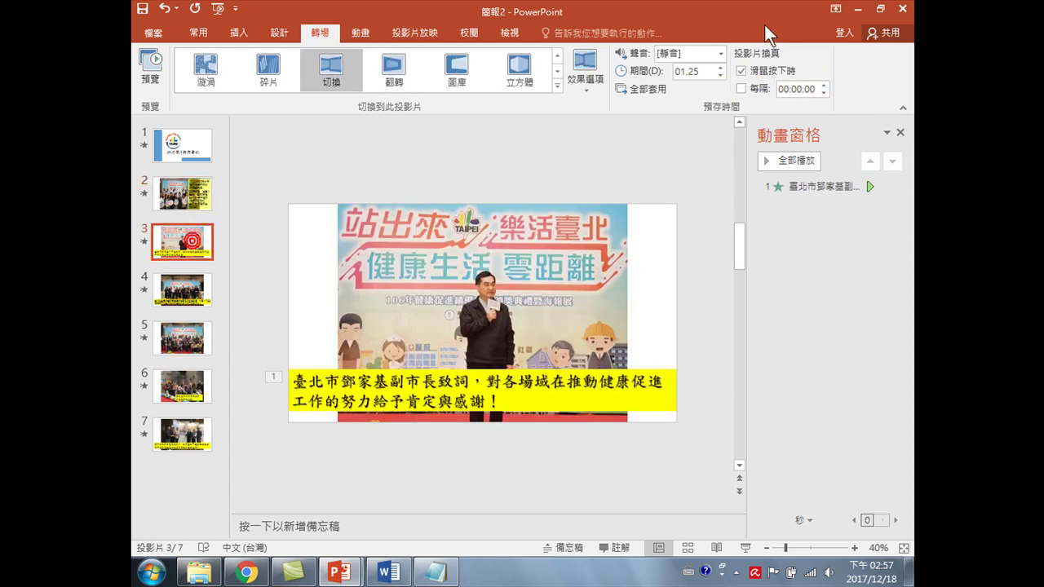
pyautogui.click(741, 71)
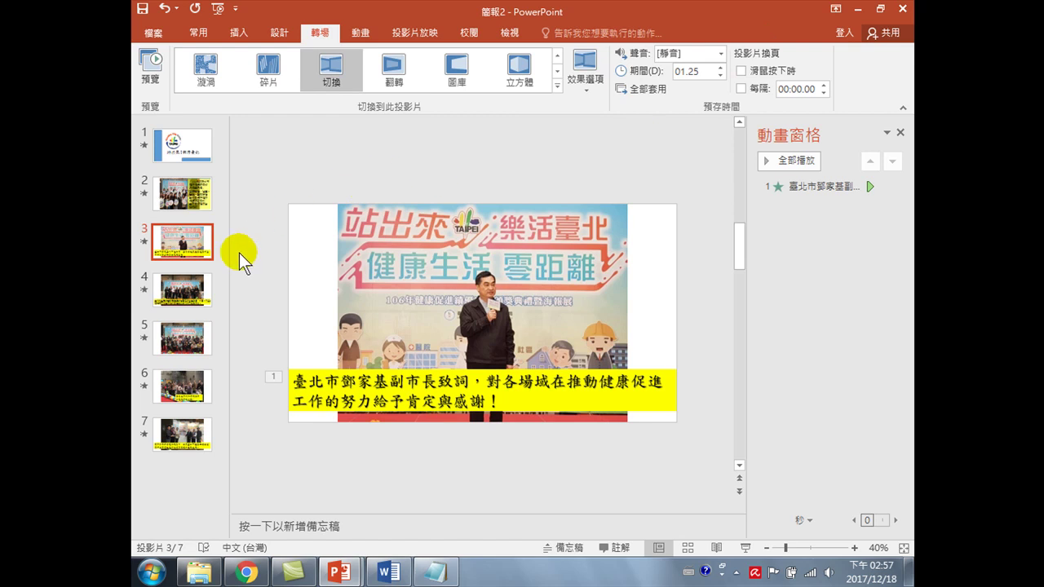
pyautogui.click(199, 300)
pyautogui.click(741, 71)
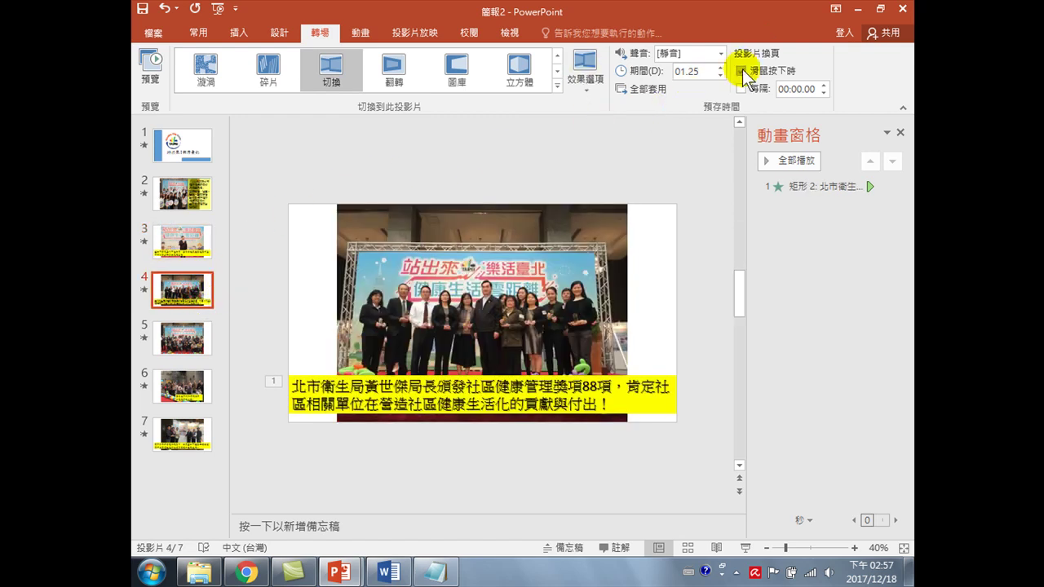
pyautogui.click(191, 336)
pyautogui.click(741, 71)
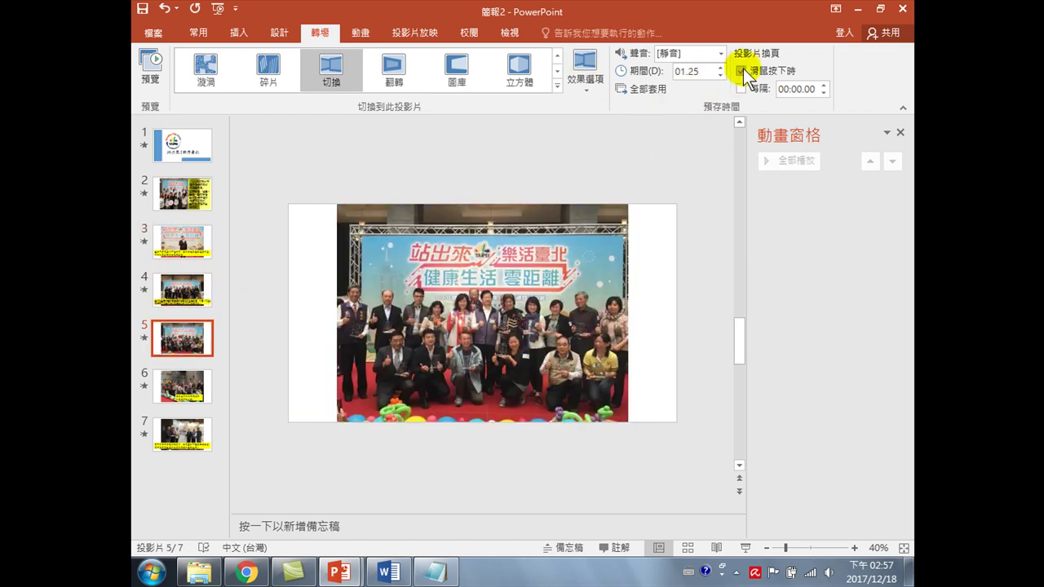
pyautogui.click(182, 384)
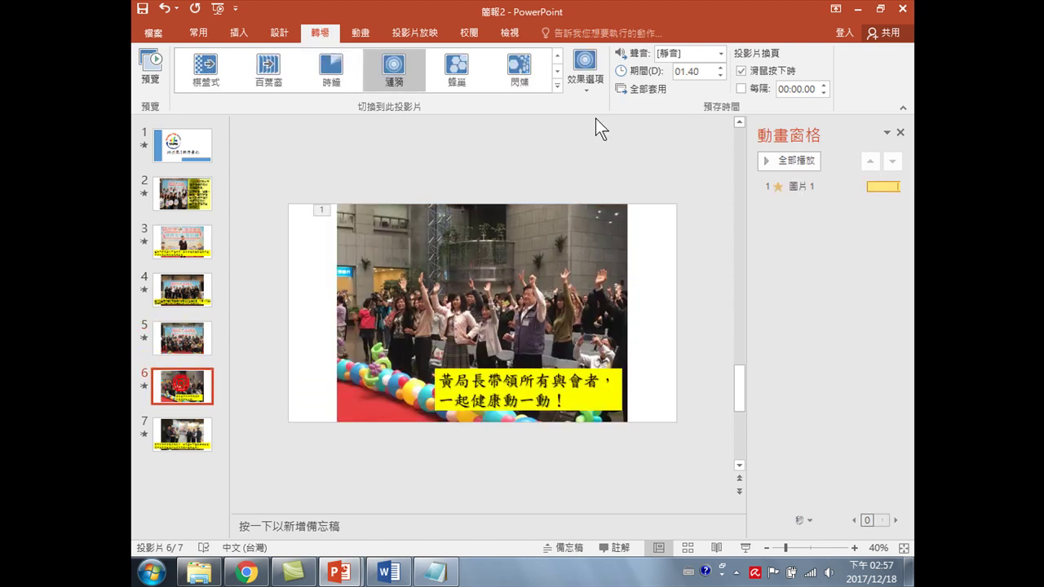
pyautogui.click(742, 71)
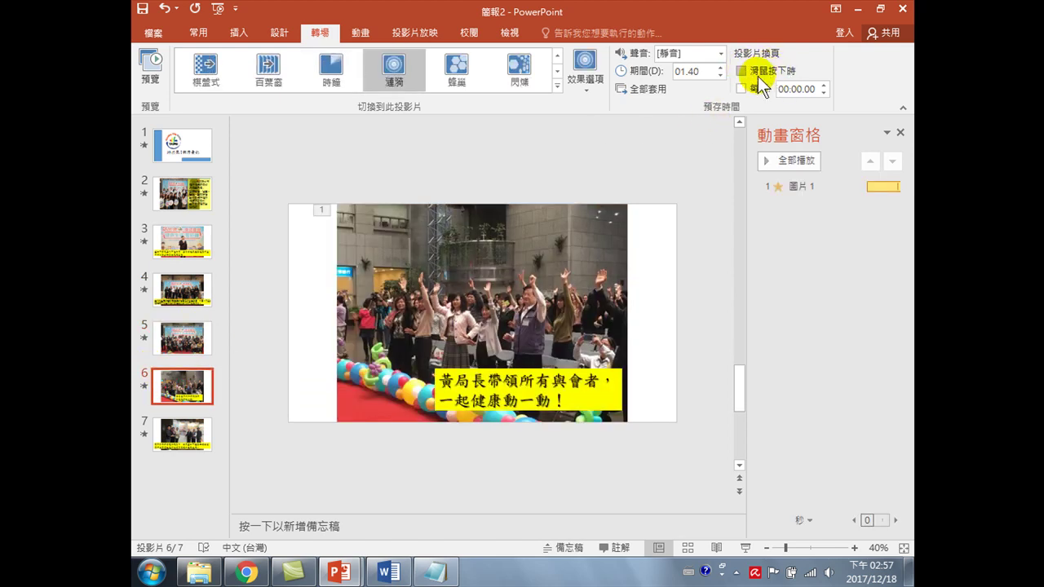
pyautogui.click(186, 416)
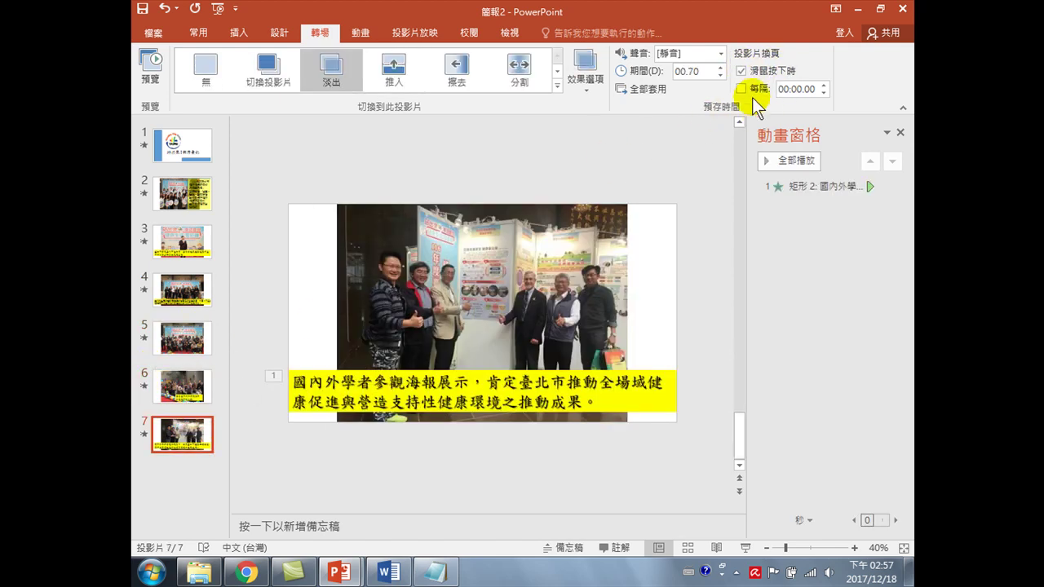
pyautogui.click(740, 70)
pyautogui.press('F5')
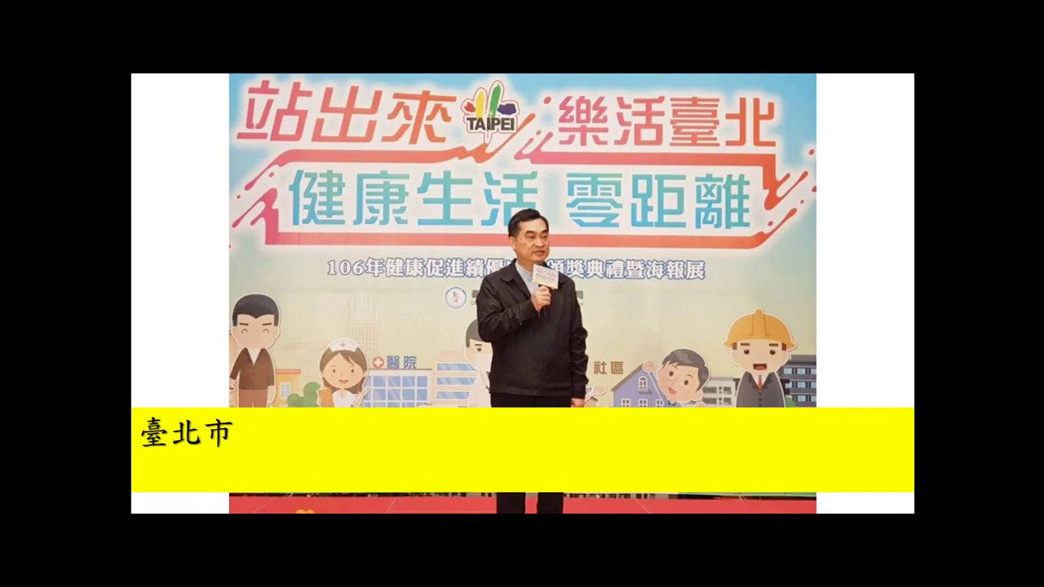
# - Set slide 3's caption animation to start With Previous
pyautogui.press('Escape')
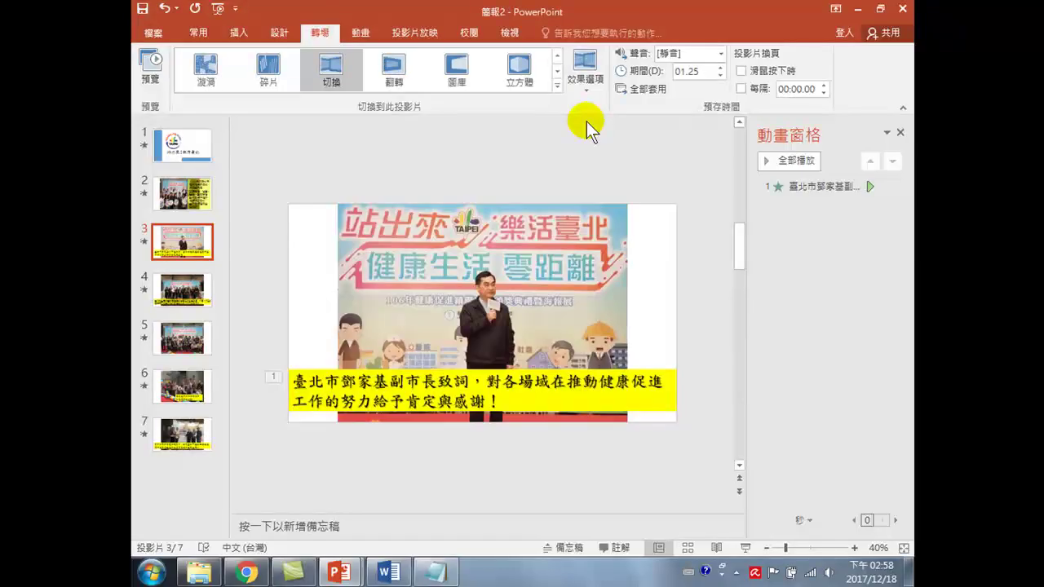
pyautogui.click(787, 187)
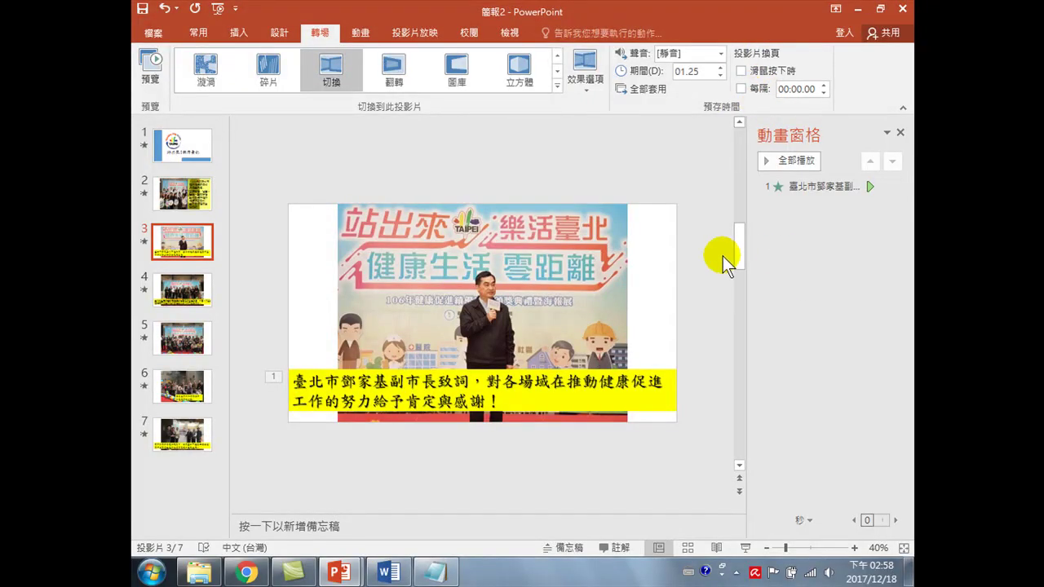
pyautogui.click(363, 34)
pyautogui.click(771, 54)
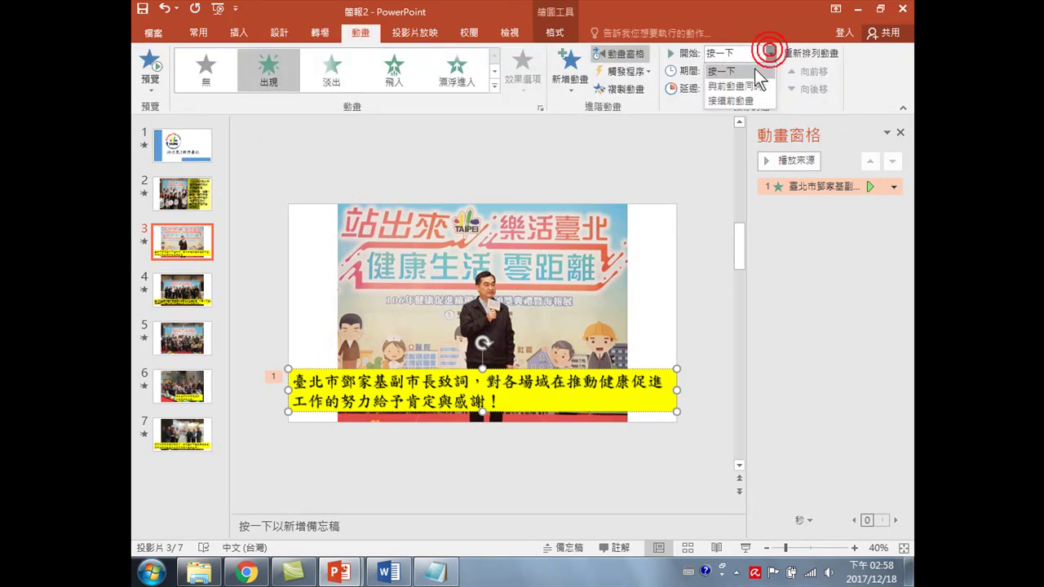
pyautogui.click(740, 86)
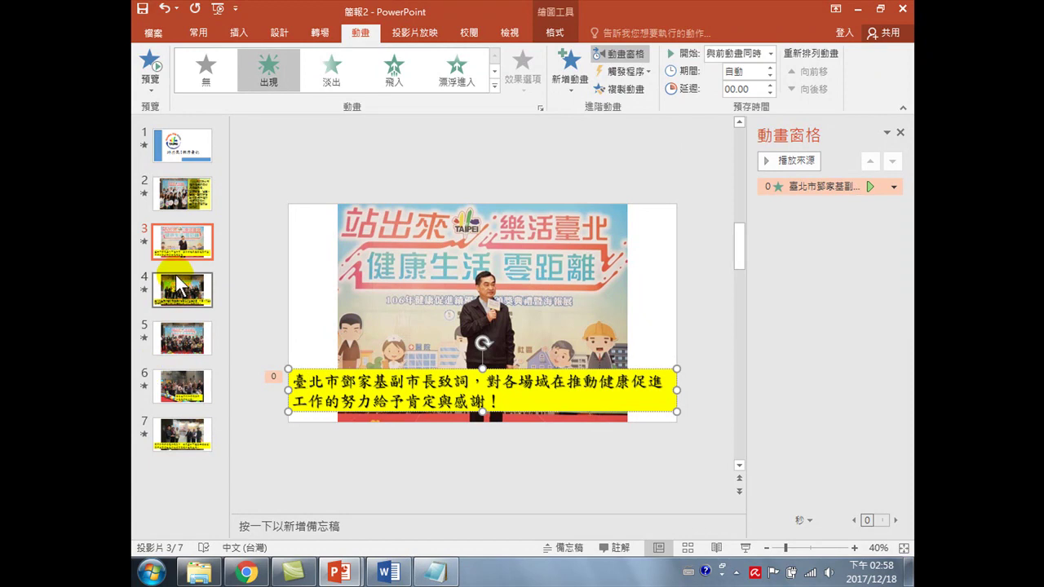
# - Set slide 4's yellow caption animation to start With Previous
pyautogui.click(177, 277)
pyautogui.click(300, 375)
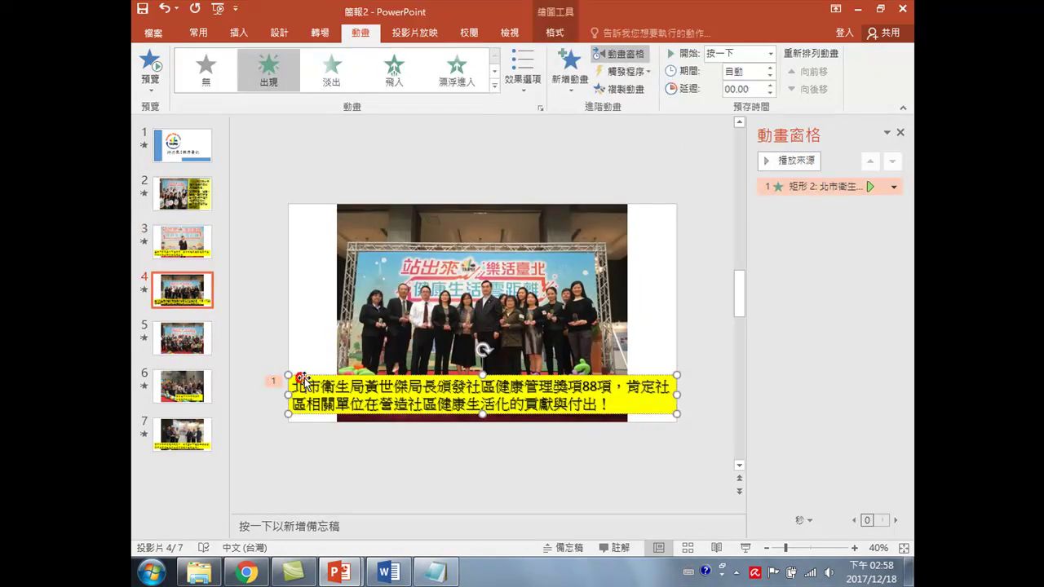
pyautogui.click(770, 54)
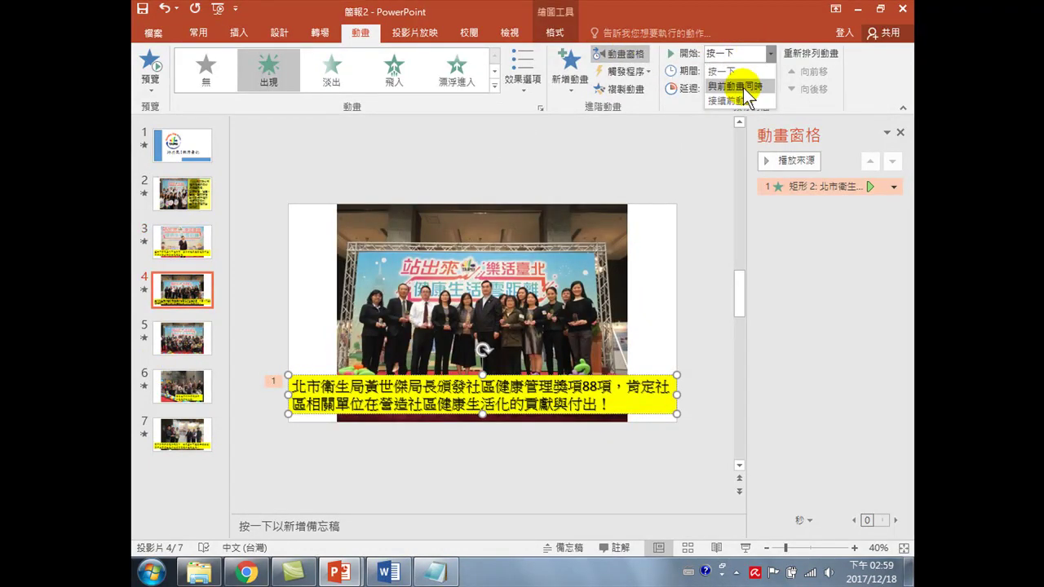
pyautogui.click(737, 86)
pyautogui.click(185, 343)
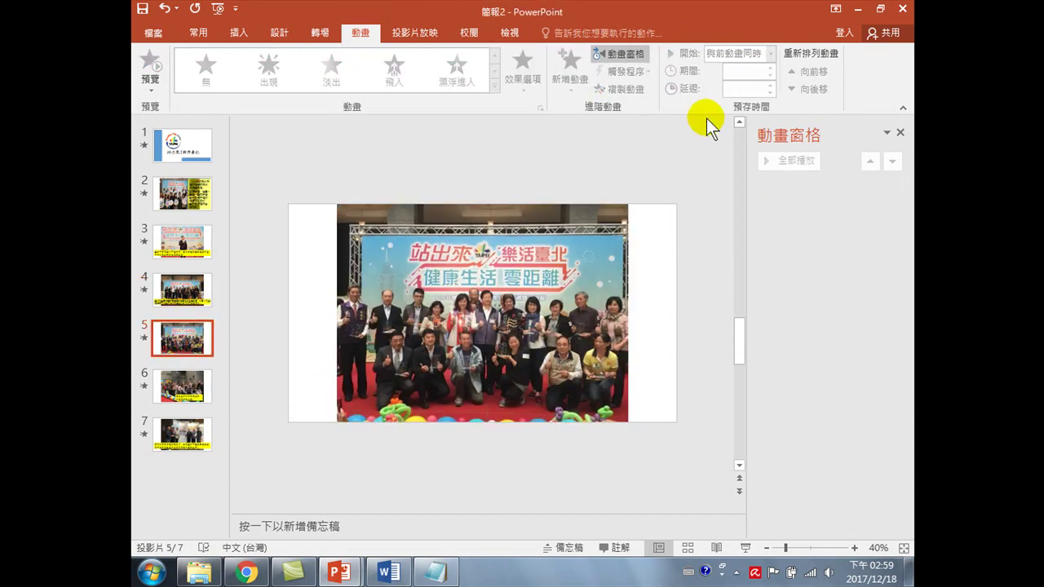
pyautogui.click(422, 376)
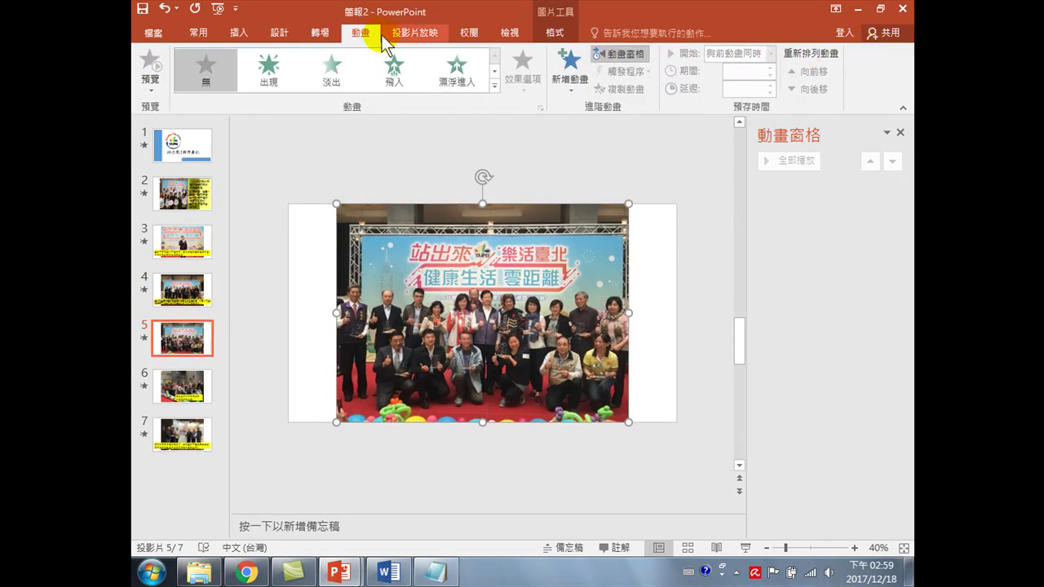
# - Make slide 5 advance automatically after 00:05.00
pyautogui.click(318, 32)
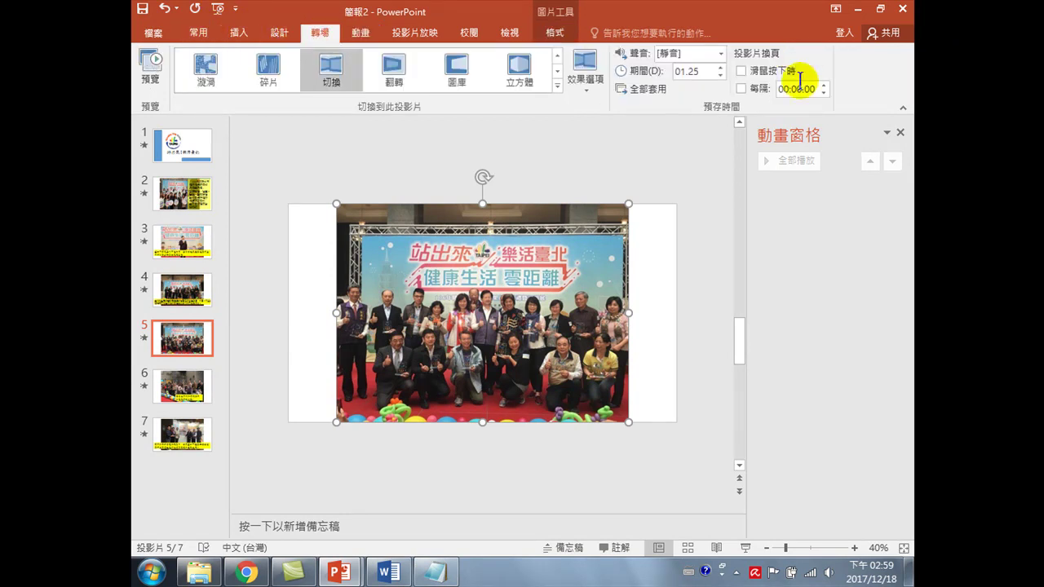
pyautogui.click(741, 88)
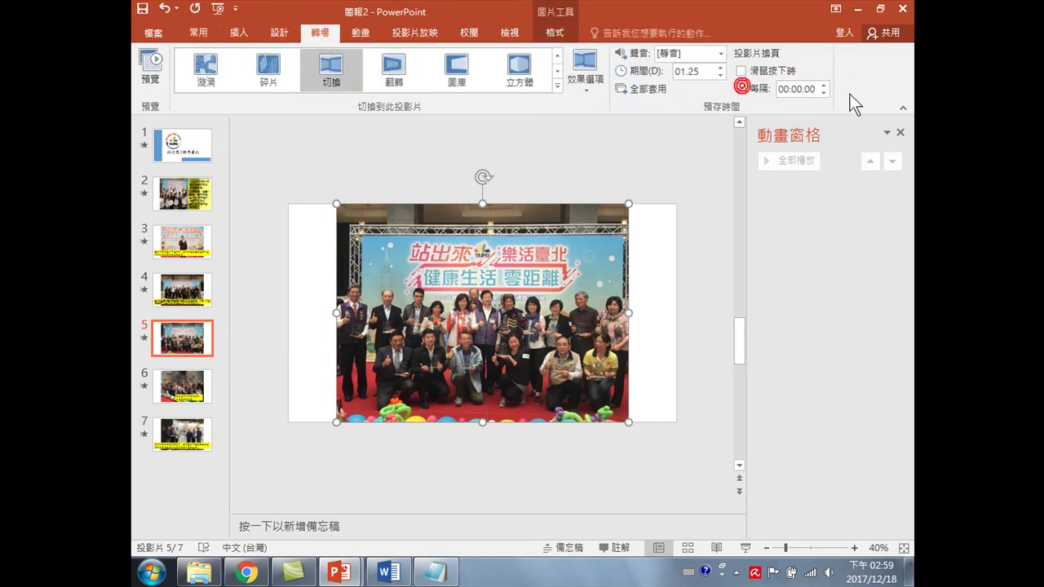
pyautogui.click(823, 85)
pyautogui.click(823, 84)
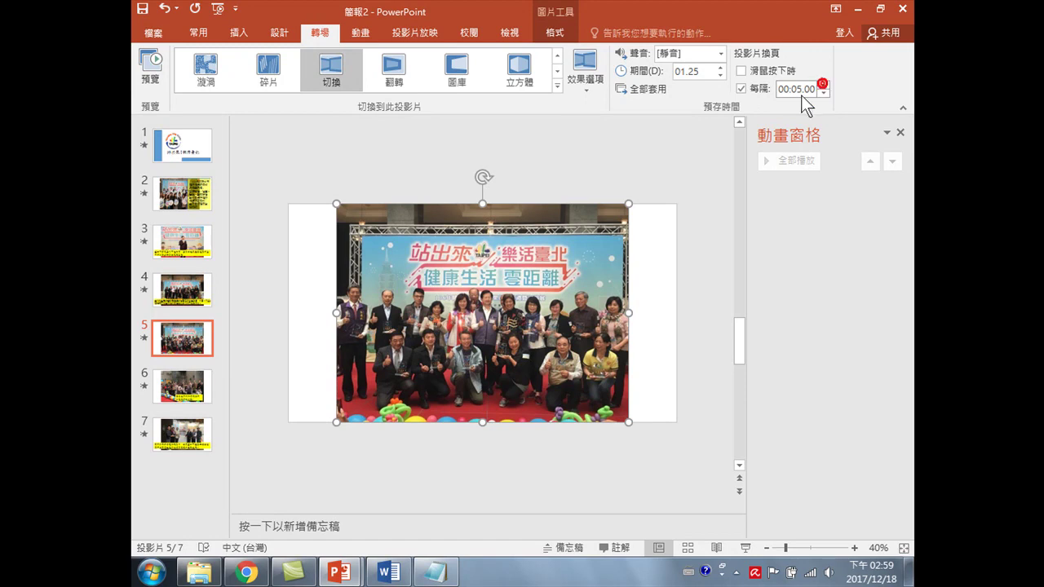
# - Set slide 6's photo animation to start With Previous
pyautogui.click(185, 395)
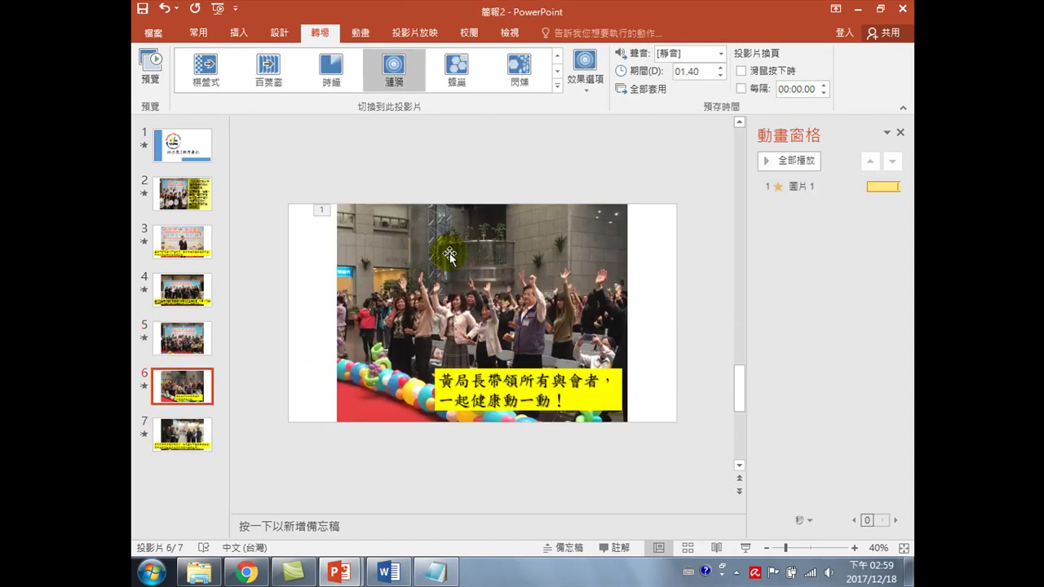
pyautogui.click(481, 369)
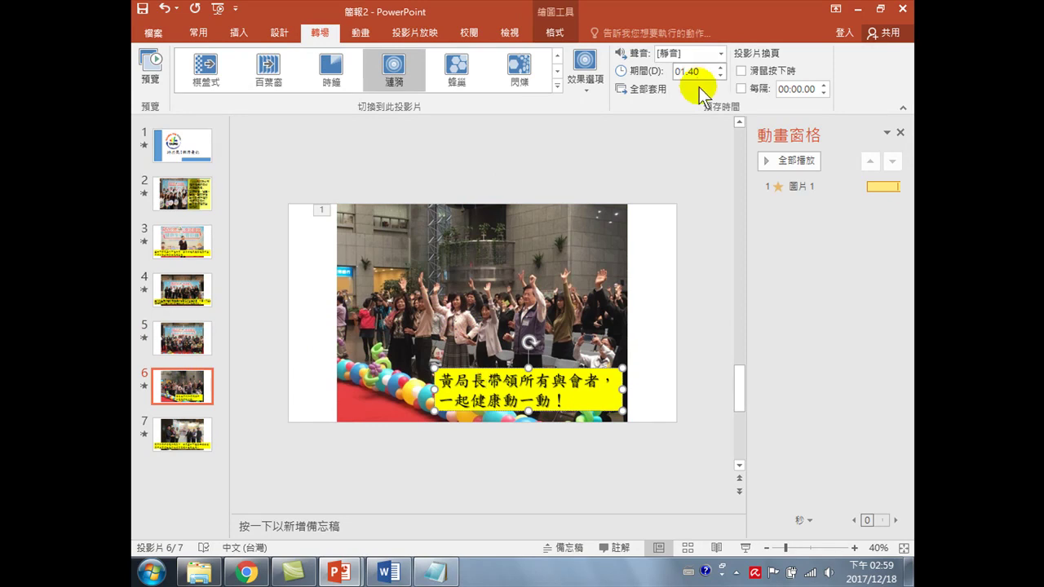
pyautogui.click(361, 32)
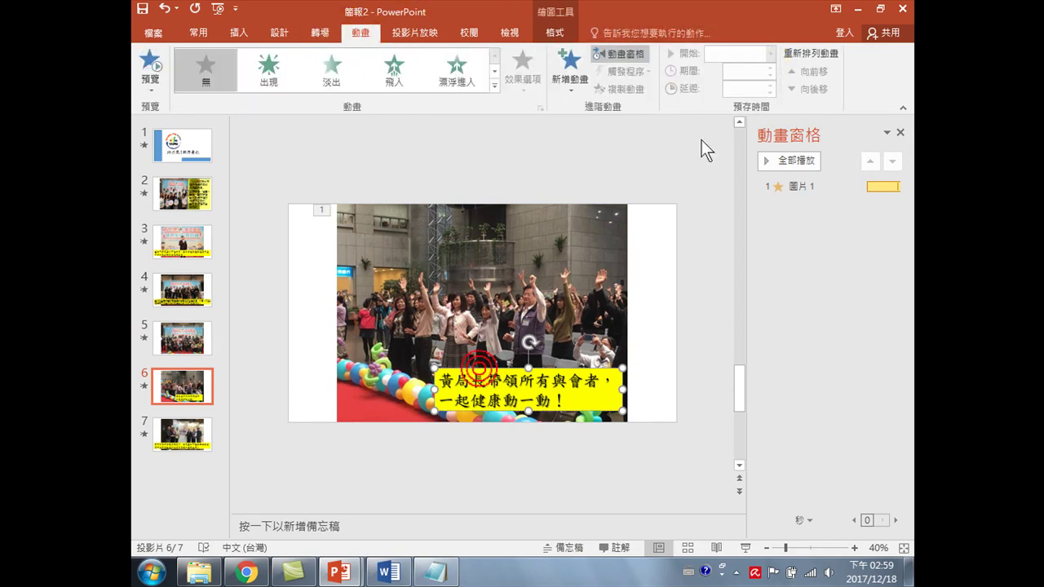
pyautogui.click(452, 281)
pyautogui.click(770, 53)
pyautogui.click(736, 71)
# - Select the yellow caption box on slide 7
pyautogui.click(211, 424)
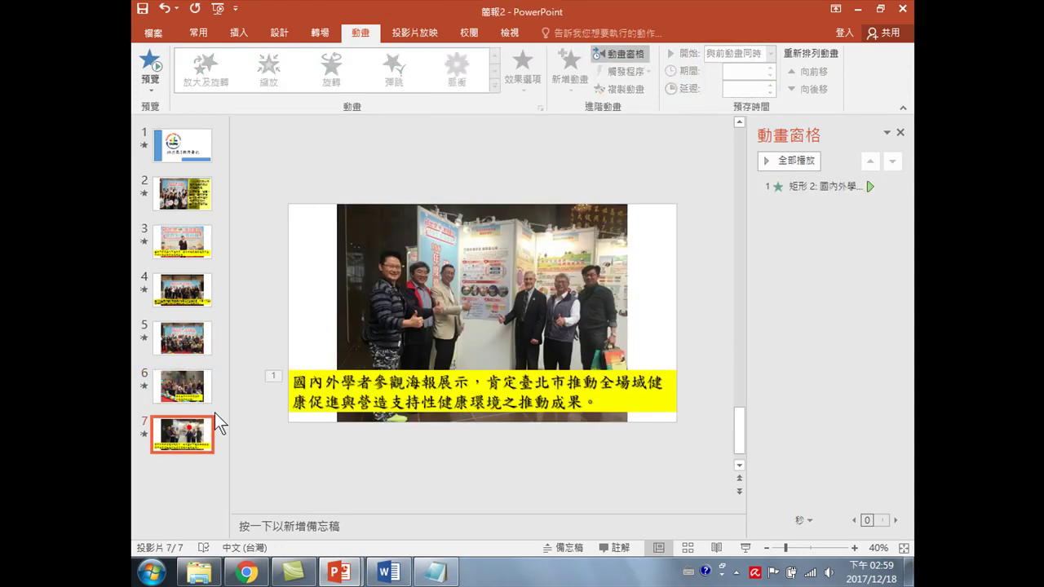
pyautogui.click(422, 322)
pyautogui.click(388, 387)
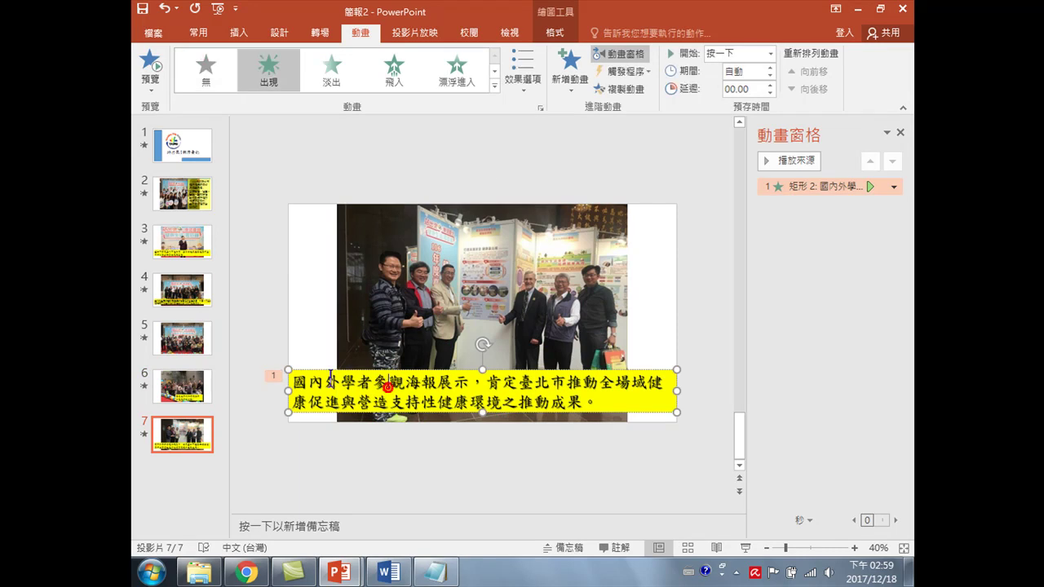